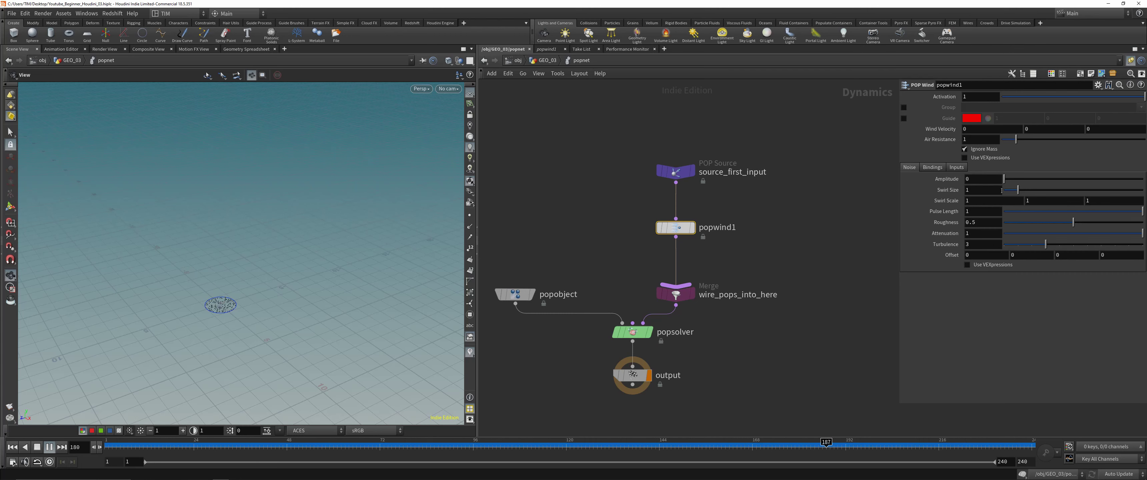
Set the Y wind velocity of popwind1 to 0.25 and watch how the particles move
click(1038, 128)
text(0.75)
key(Return)
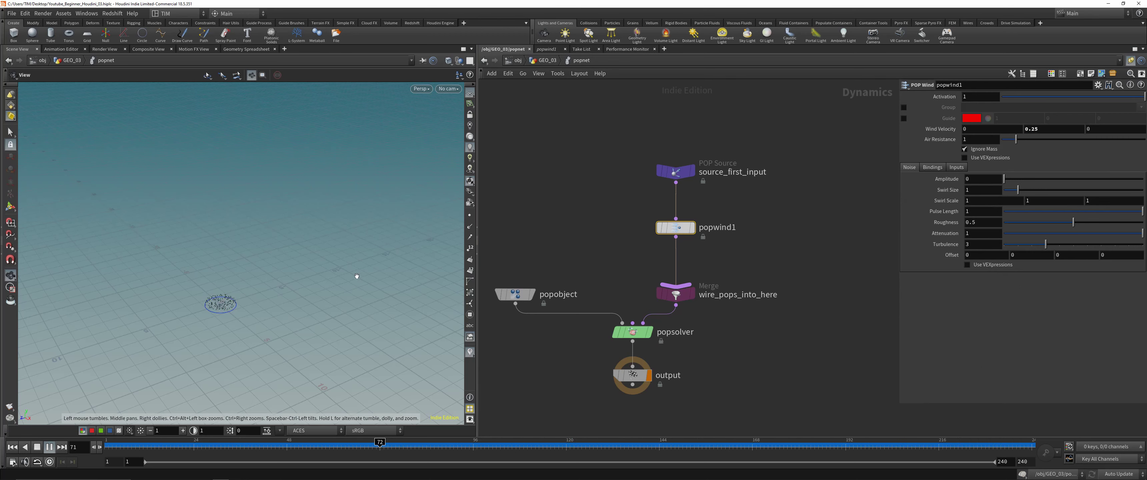
right_drag(196, 314, 248, 245)
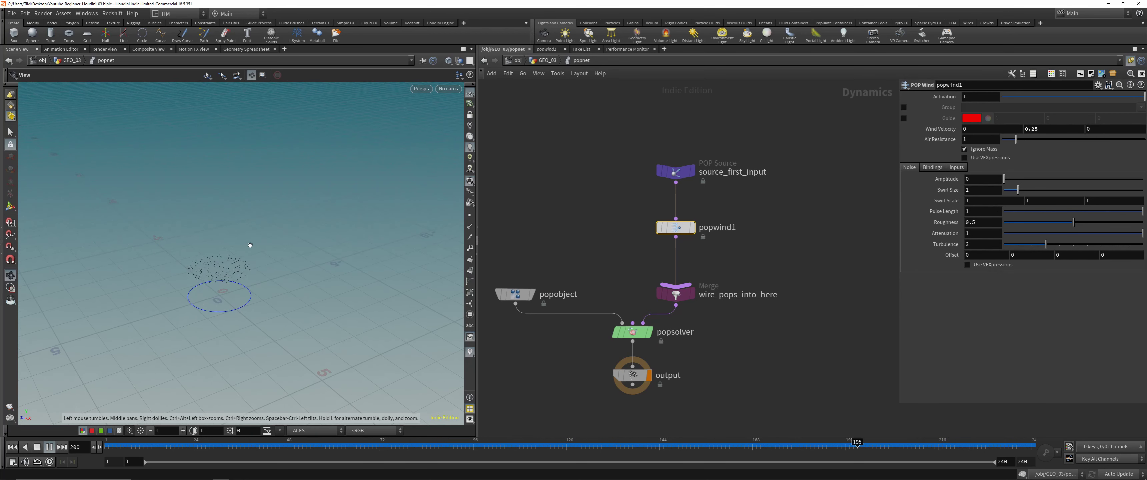
middle_drag(249, 246, 250, 272)
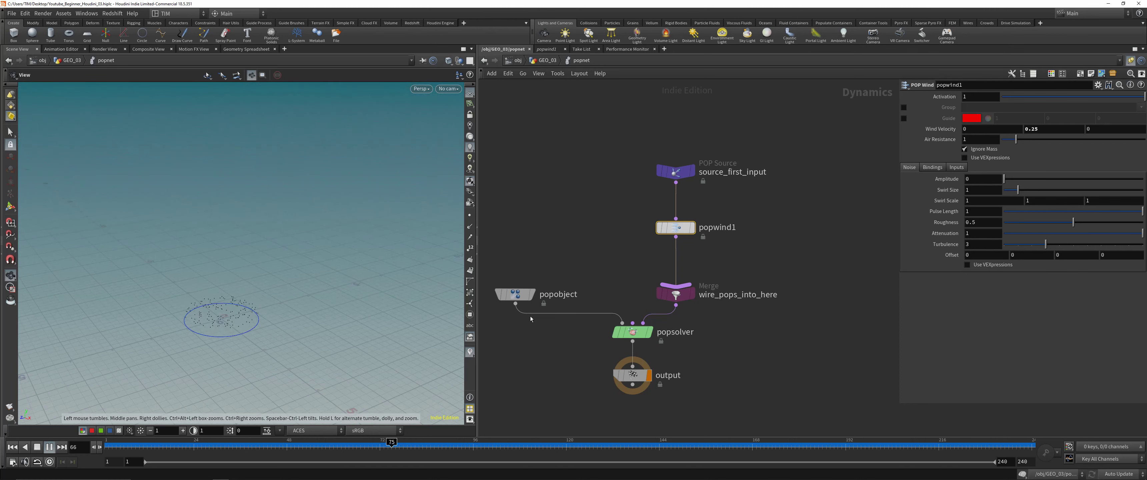
Set popwind1's noise amplitude to 0.35 and its Y wind velocity to 0.75
click(982, 178)
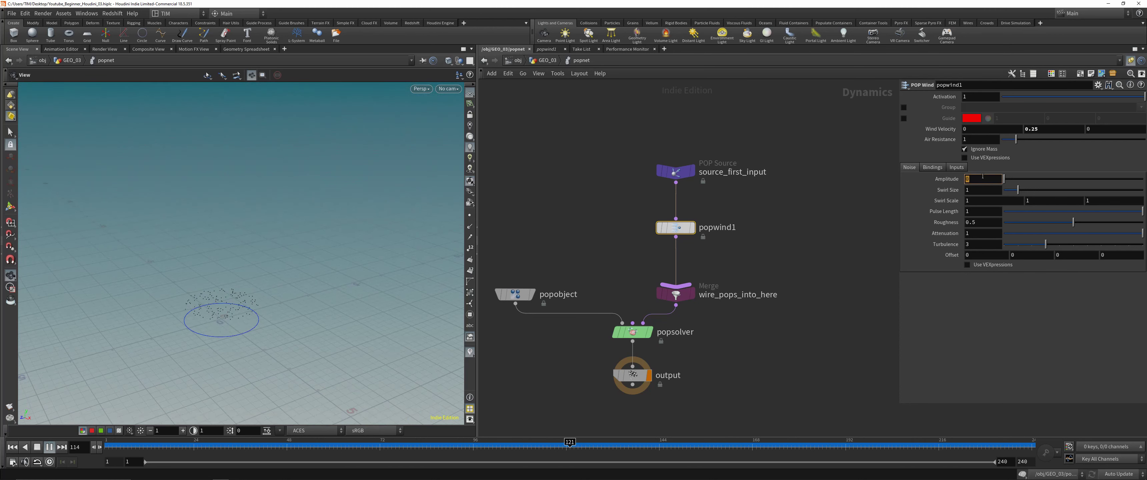
text(0.35)
key(Return)
double_click(1049, 127)
text(0.75)
key(Return)
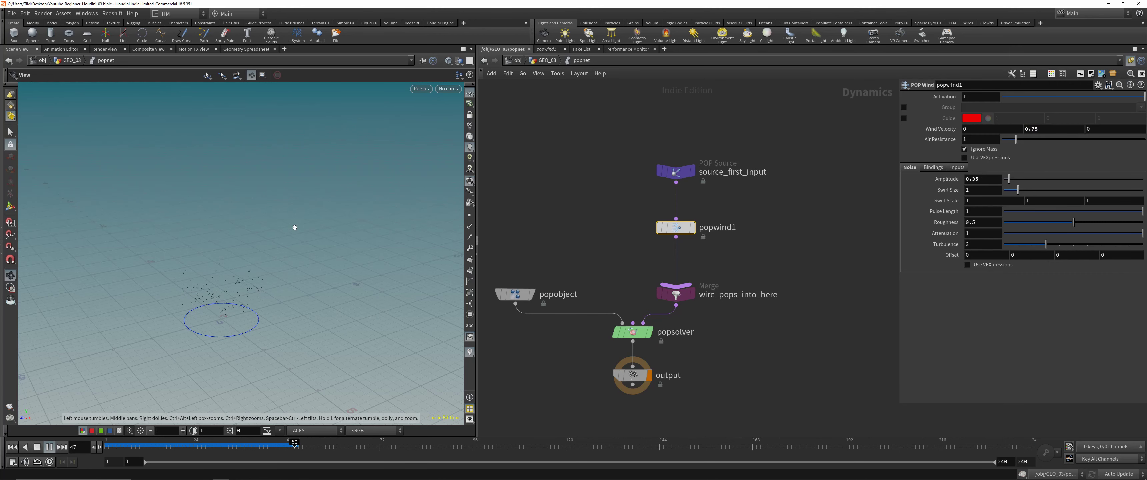
Scrub the particle simulation to frame 233 and save the scene
scroll(243, 271, down, 4)
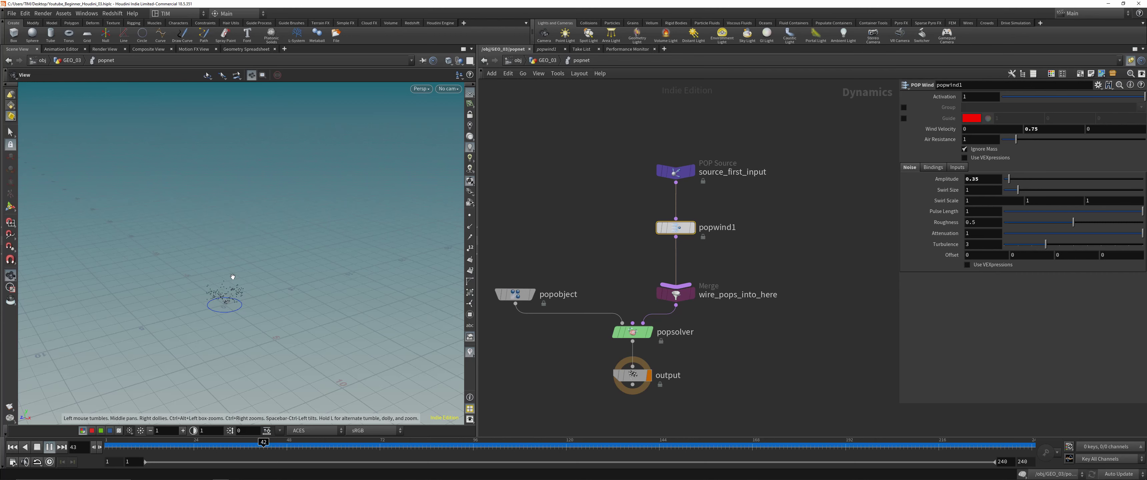
drag(135, 448, 508, 447)
drag(438, 428, 1005, 432)
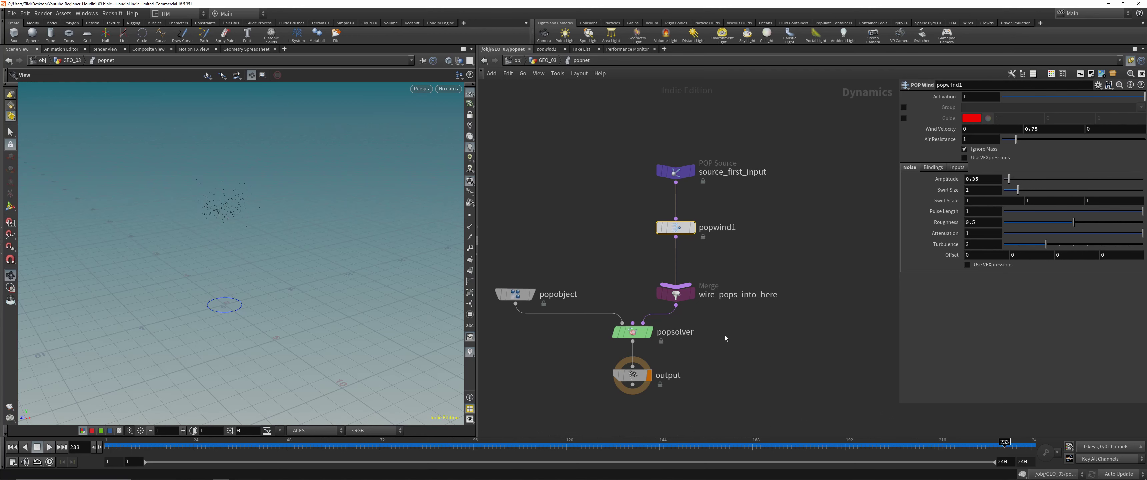
key(ctrl+s)
Return to the geometry level, add a Trail node below popnet, wire popnet into it and display it
key(u)
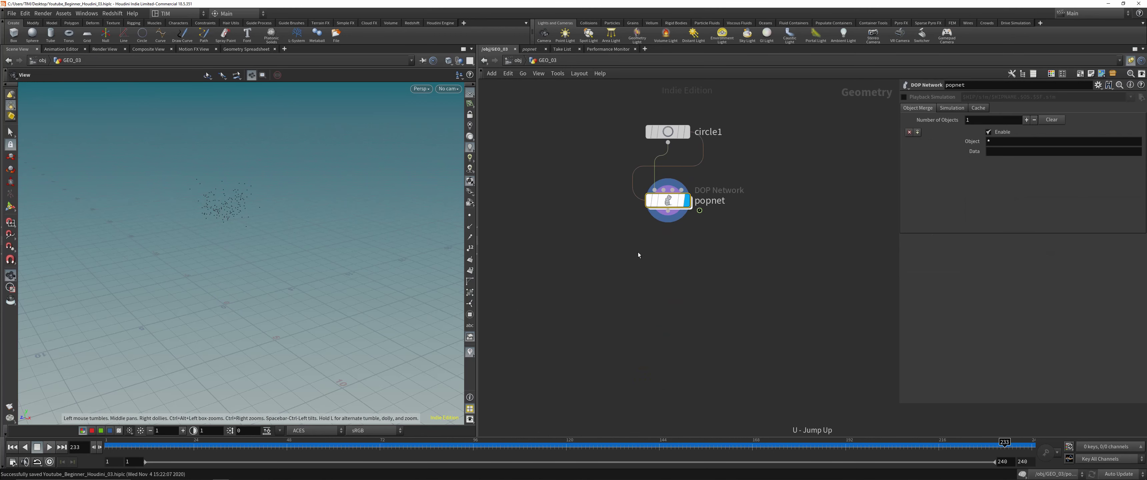
key(Tab)
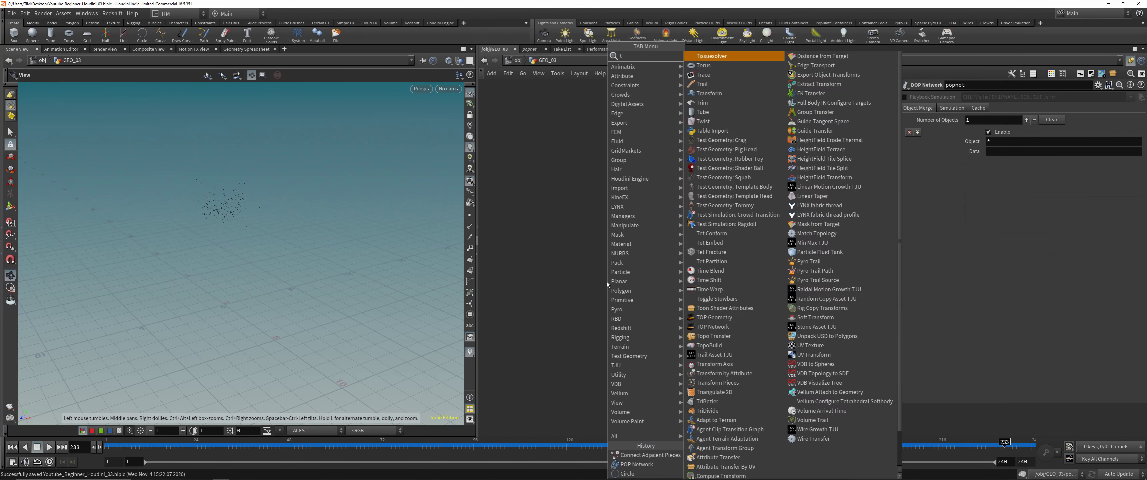
click(712, 67)
click(673, 273)
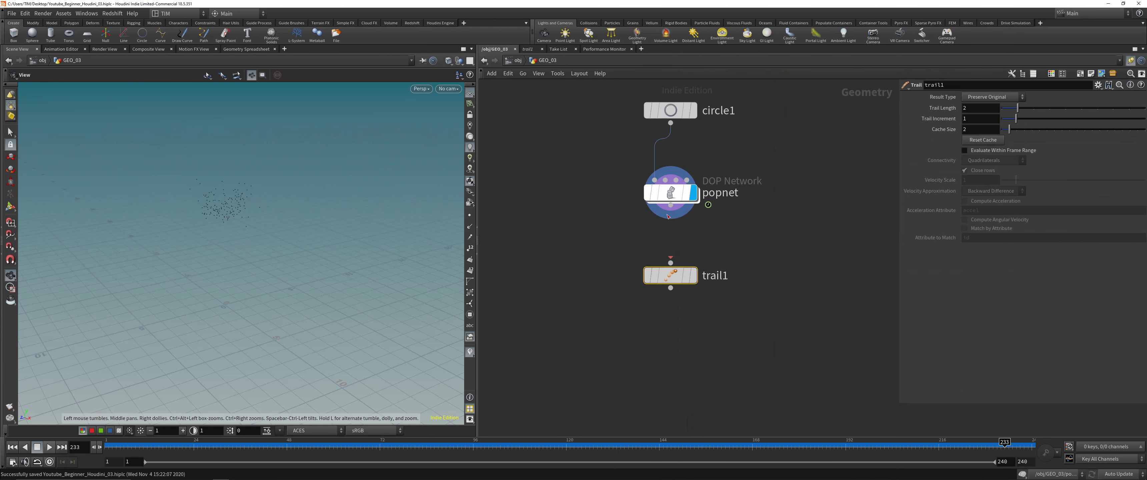
key(r)
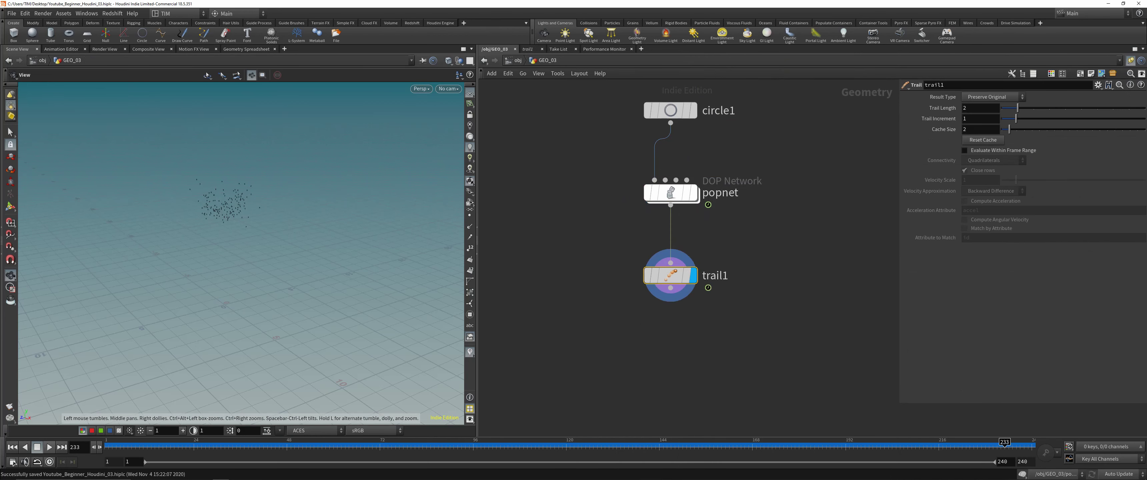
Set the Trail node's trail length to 240
right_drag(205, 211, 247, 178)
right_drag(225, 282, 206, 249)
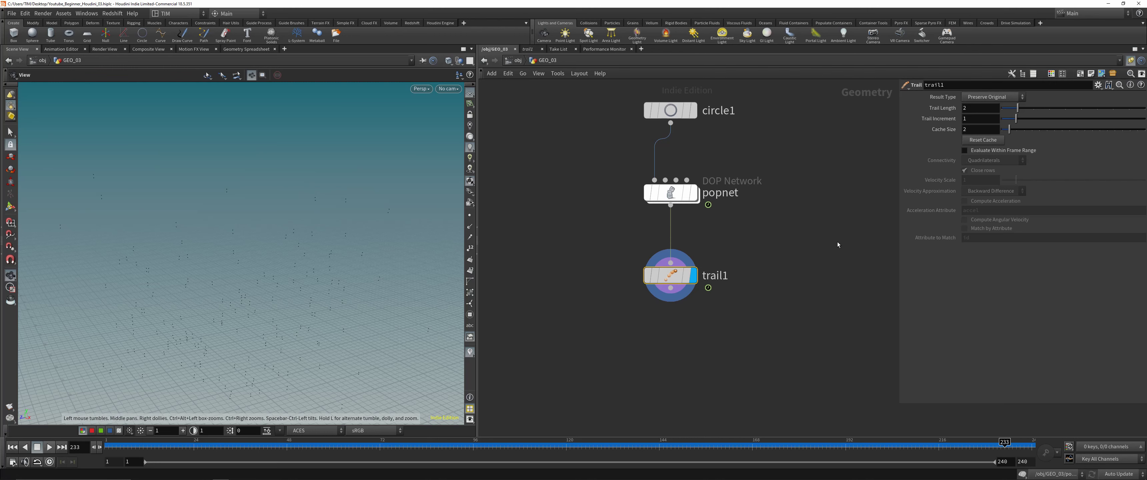
click(978, 108)
text(240)
key(Return)
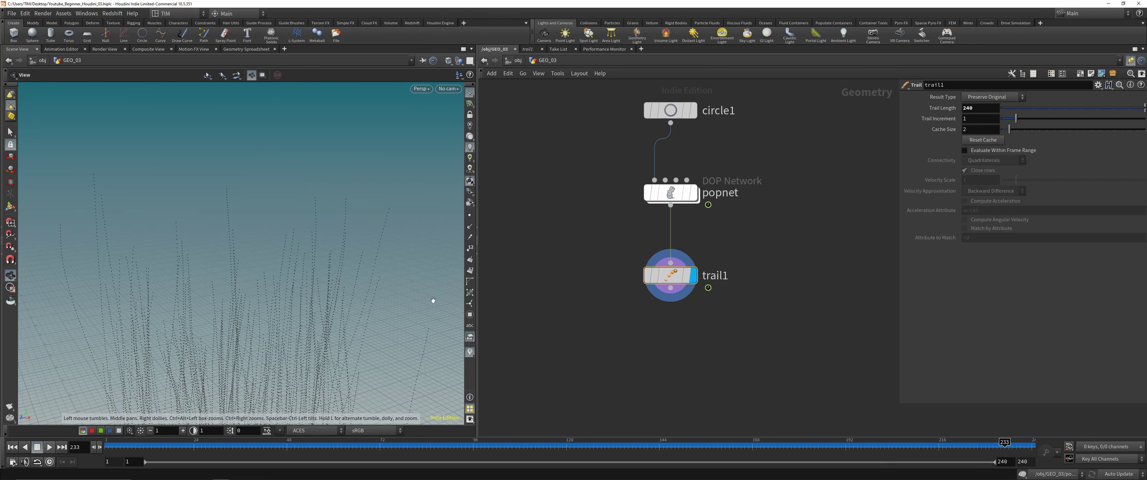
Examine the particle trails from several angles and distances
right_drag(433, 301, 317, 317)
drag(318, 317, 254, 307)
right_drag(255, 307, 254, 339)
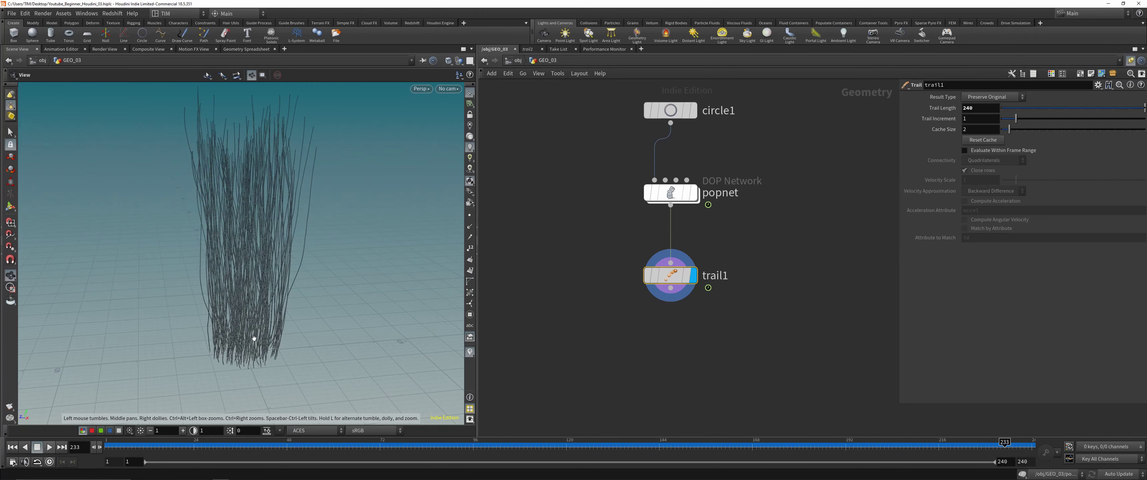
drag(254, 339, 250, 285)
right_drag(250, 285, 260, 240)
drag(260, 240, 273, 274)
right_drag(274, 274, 230, 248)
middle_drag(230, 249, 236, 292)
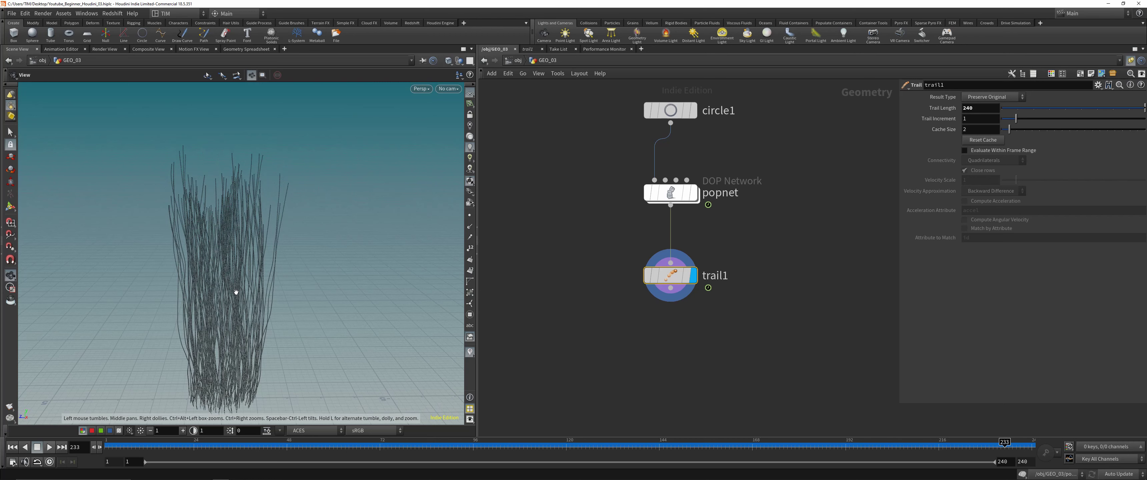
Set the Trail result type to Connect as Polygons, turn off Close rows and save the scene
click(991, 96)
click(987, 129)
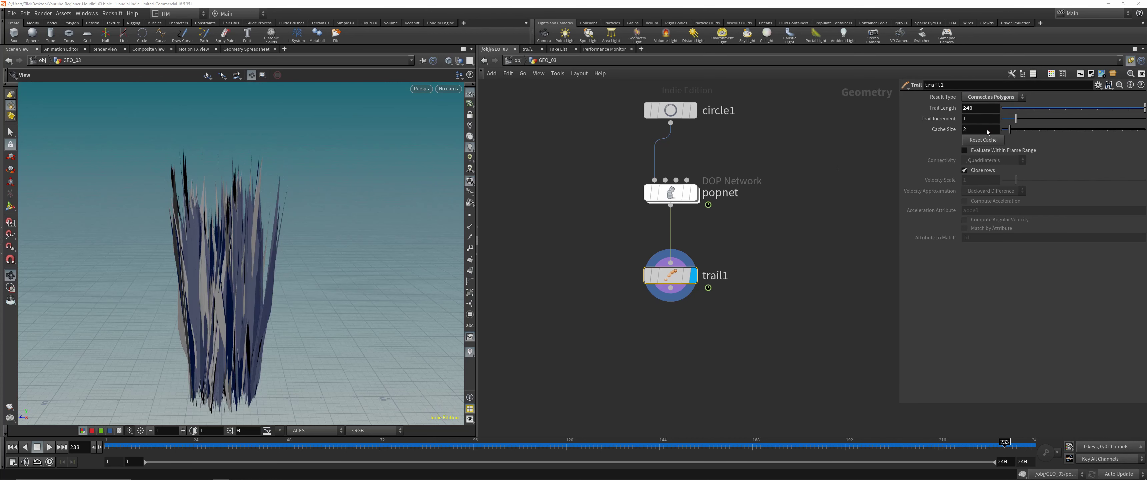
click(983, 170)
drag(176, 250, 92, 251)
right_drag(92, 251, 238, 313)
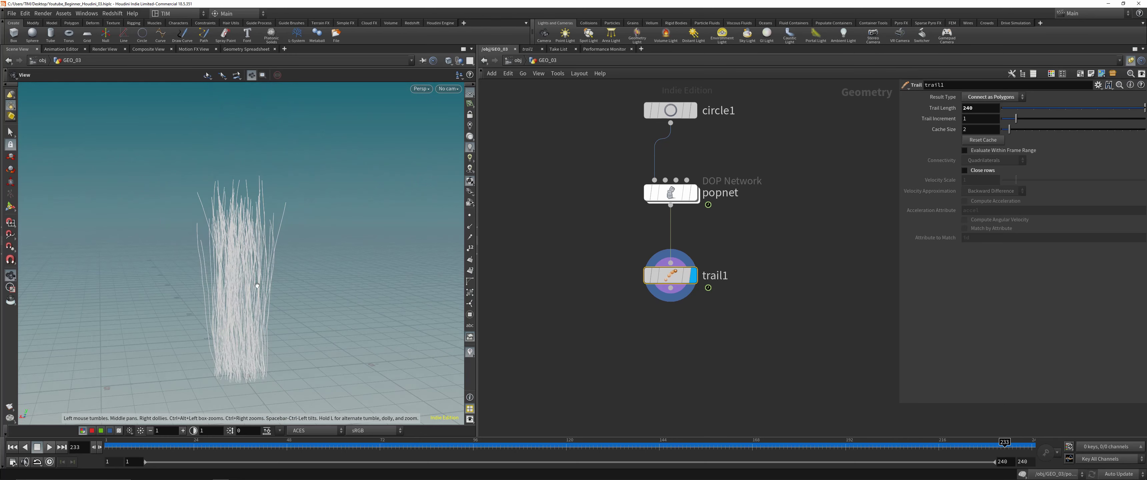
key(ctrl+s)
Reduce the uniform scale of the circle1 node so the trails start from a smaller base
drag(237, 312, 331, 281)
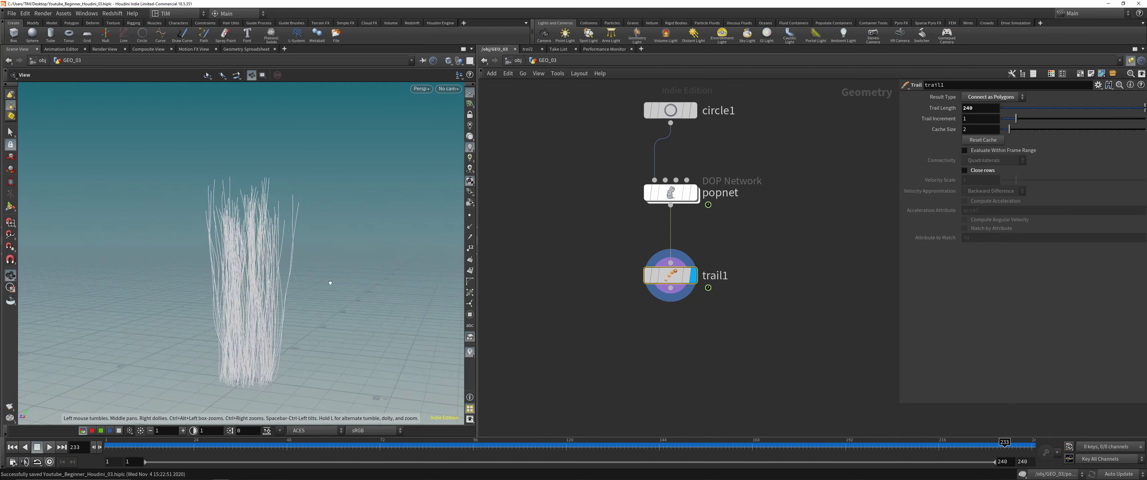
right_drag(331, 281, 356, 285)
drag(356, 285, 219, 281)
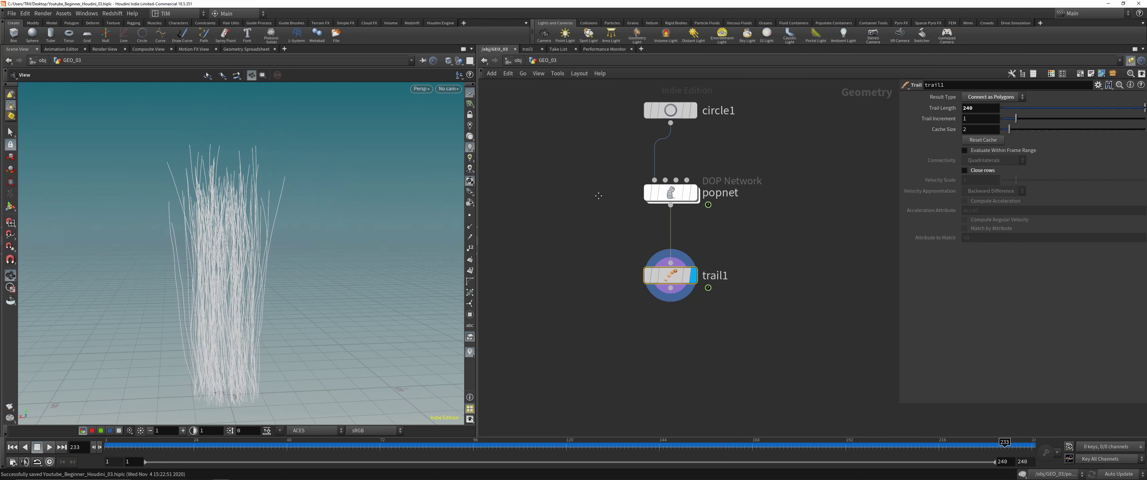
middle_drag(597, 195, 587, 221)
drag(613, 108, 717, 162)
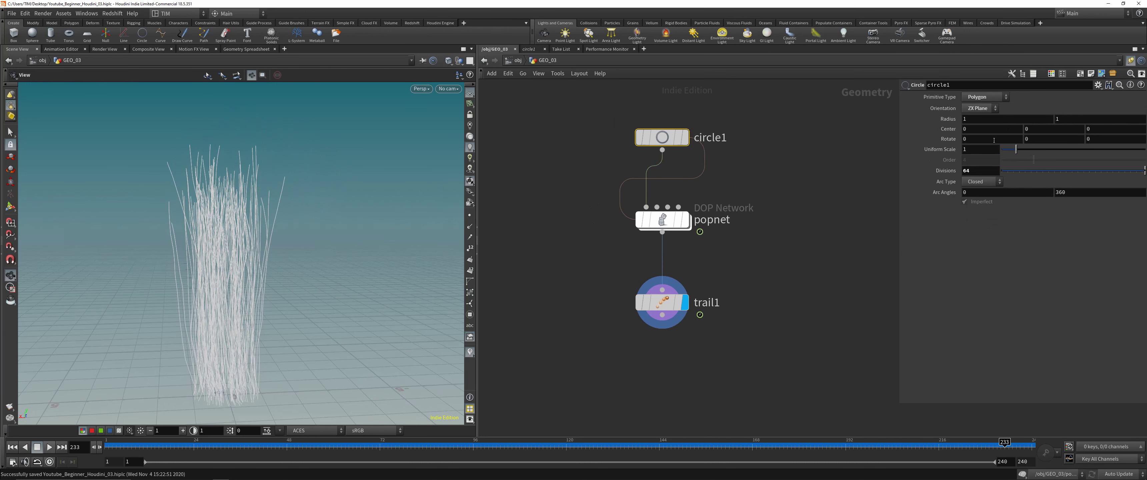
click(974, 149)
key(Return)
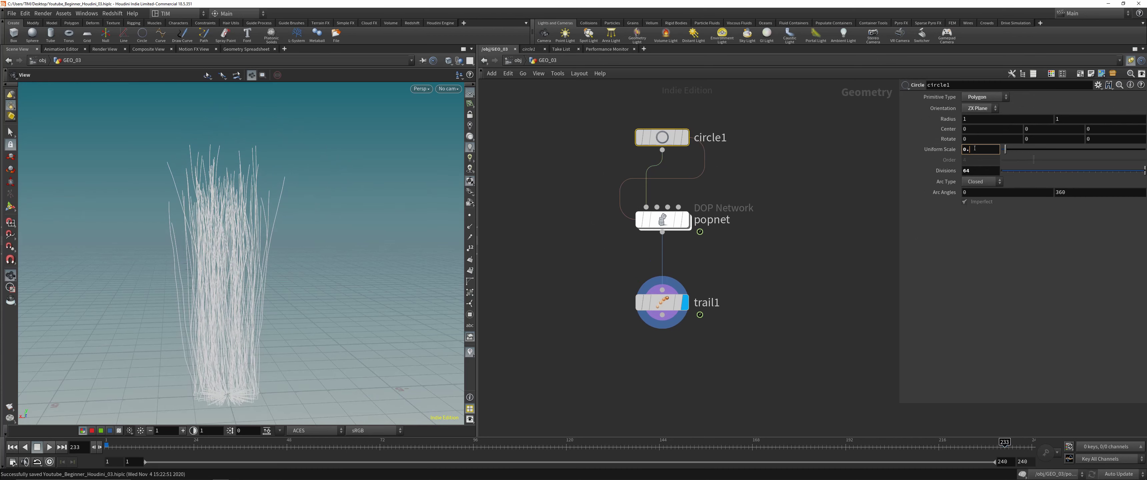
Increase the noise amplitude of popwind1 inside the POP network and return to the geometry level
click(658, 223)
double_click(659, 222)
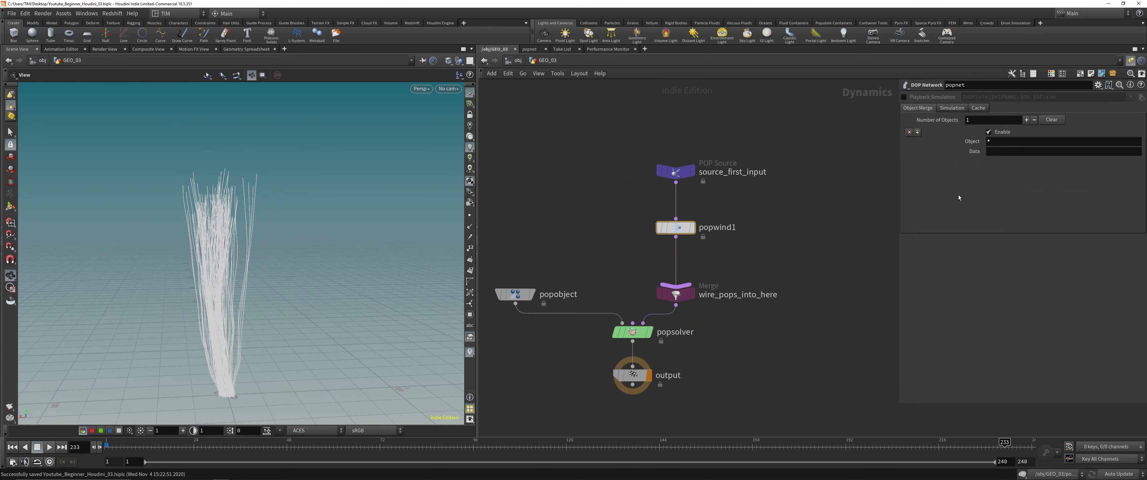
click(985, 180)
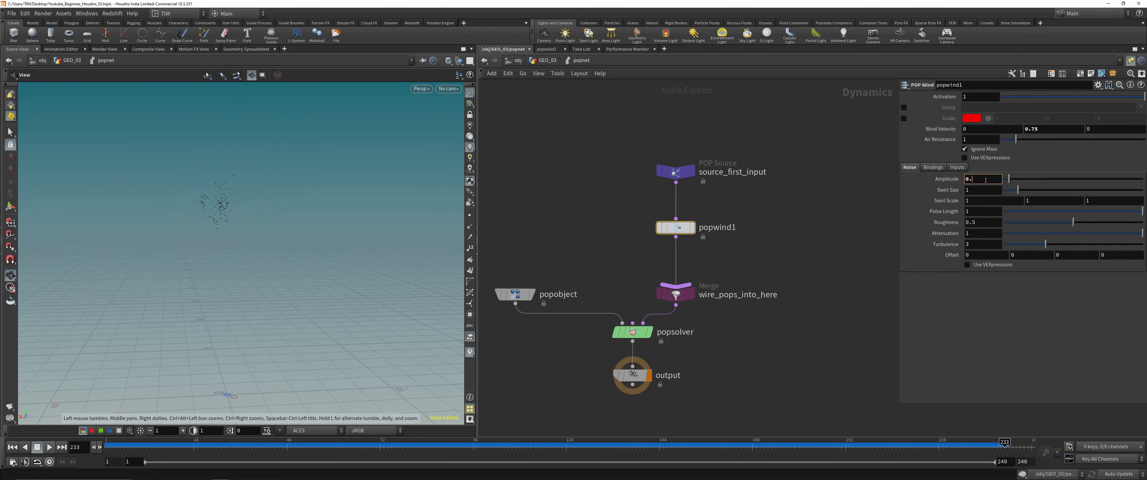
text(5)
key(Return)
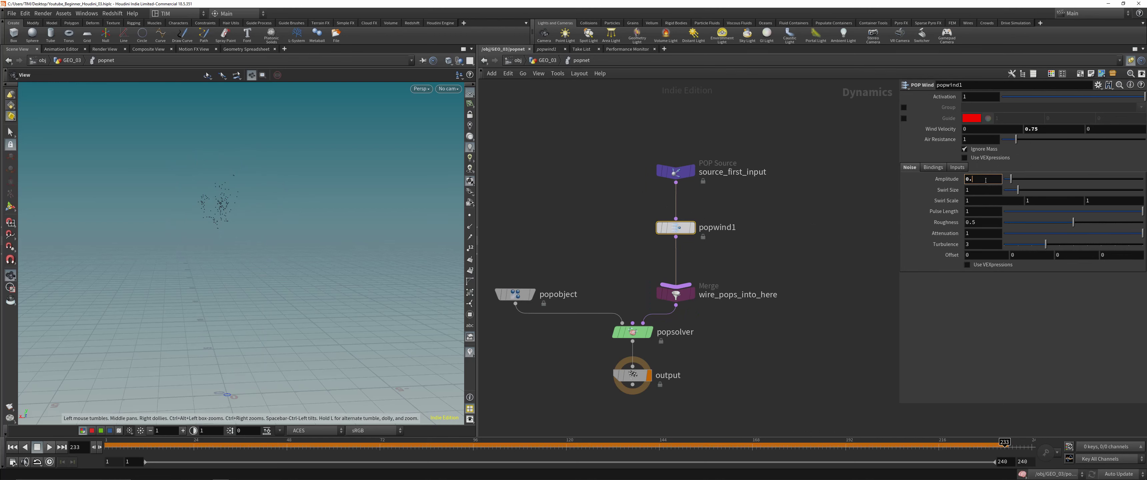
text(5)
key(Return)
middle_drag(942, 202, 917, 201)
key(u)
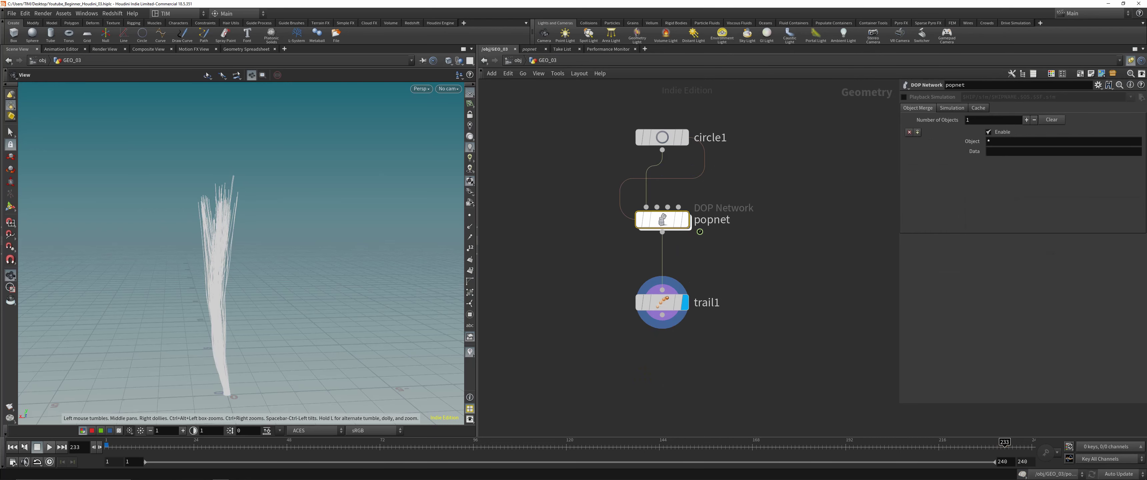
Play the simulation from frame 1 to frame 238 to grow the trails, and save the scene
click(17, 447)
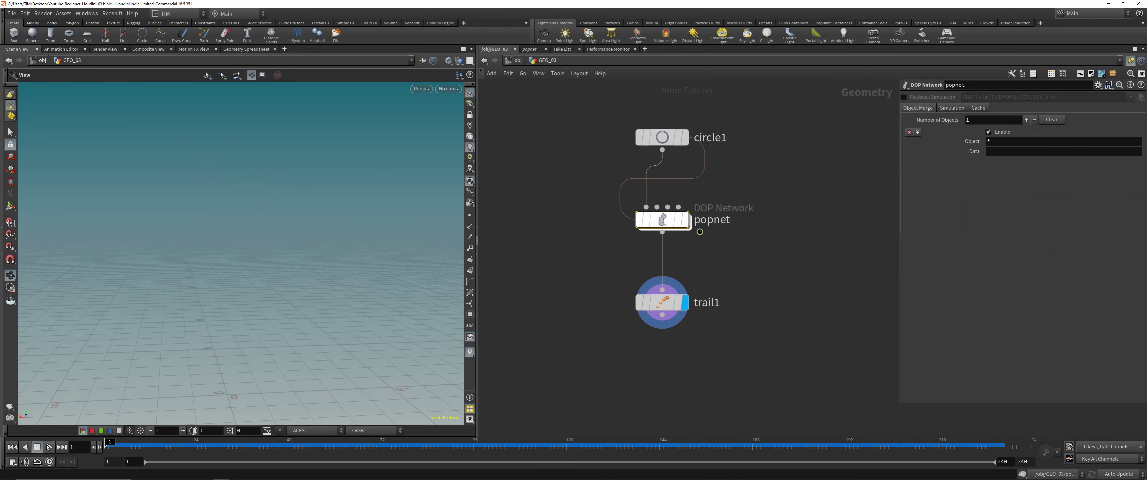
click(49, 447)
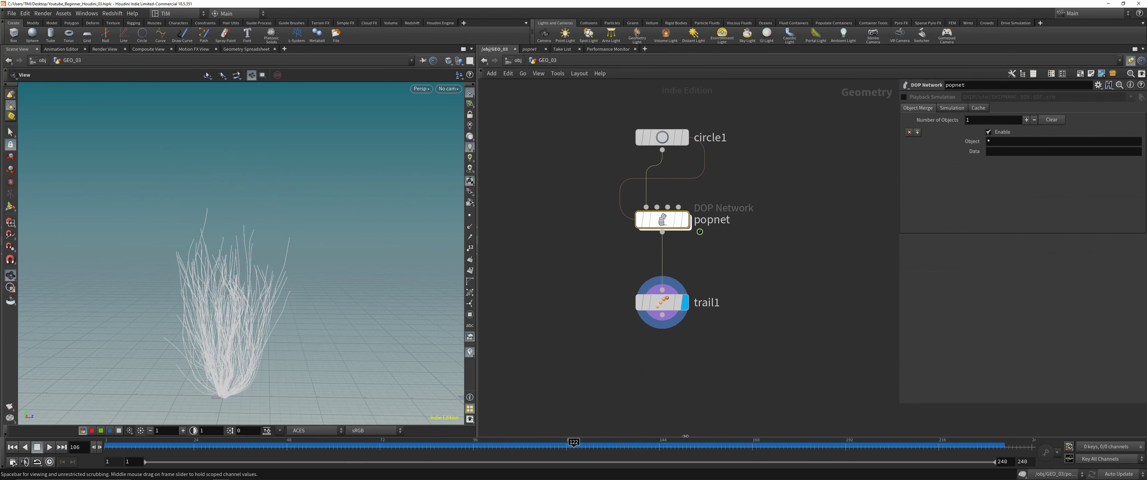
right_drag(271, 247, 238, 257)
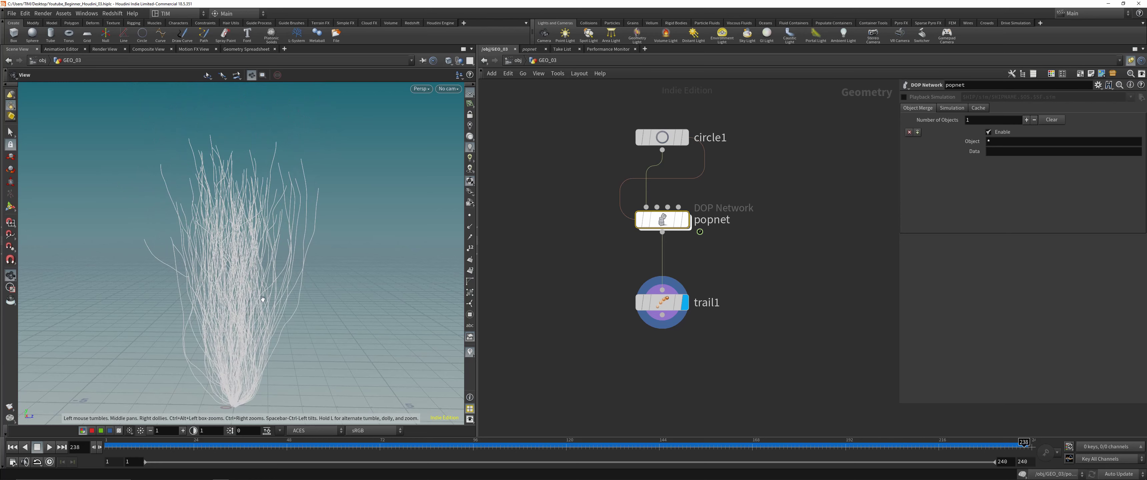
key(ctrl+s)
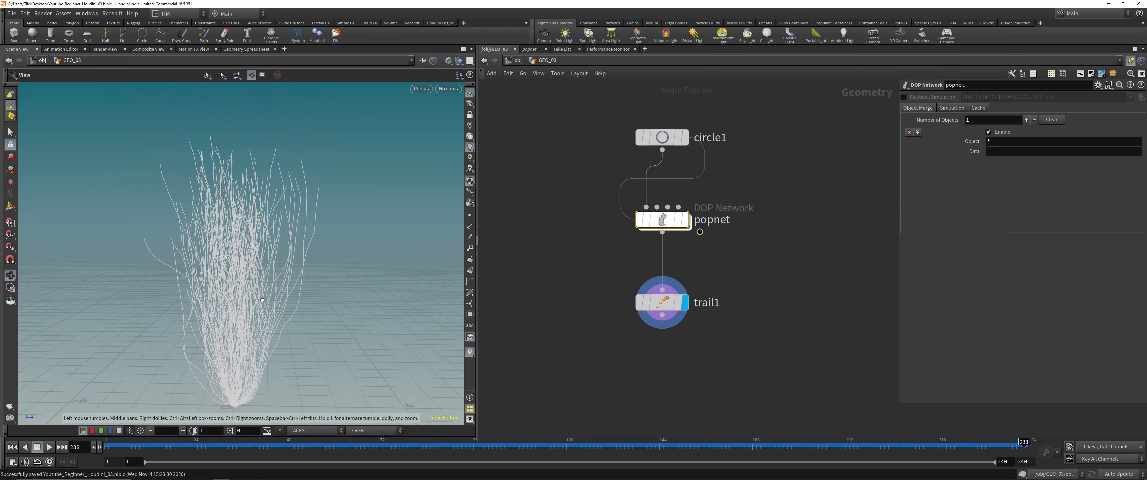
Add a Guide Groom node below trail1, wire it to the trail output and display it
drag(253, 299, 232, 331)
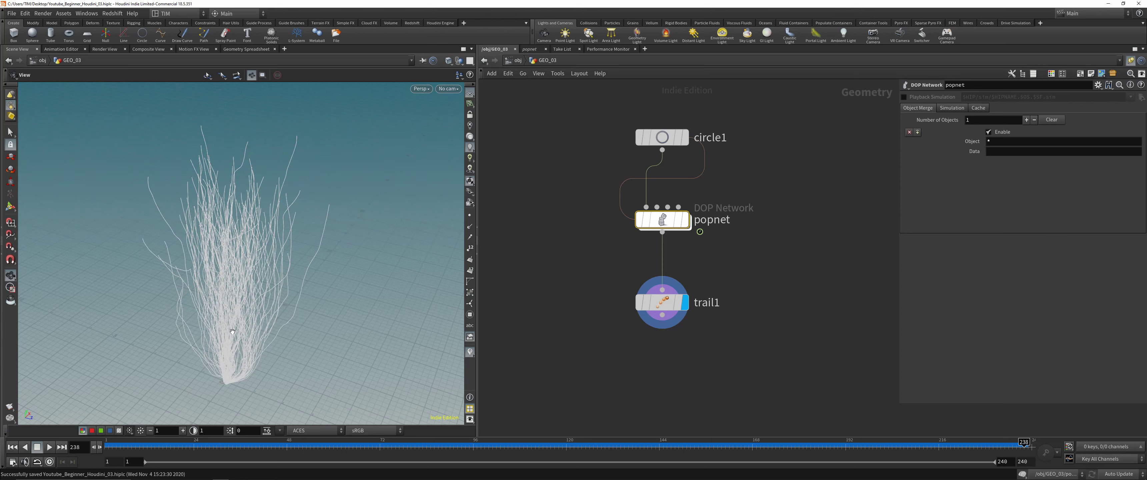
drag(257, 292, 287, 306)
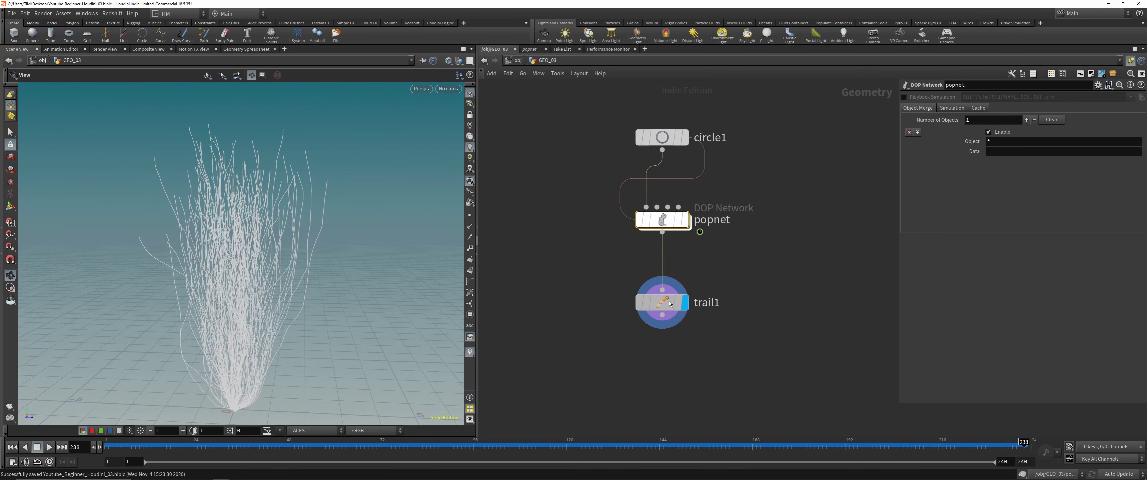
drag(661, 306, 662, 301)
middle_drag(695, 342, 658, 315)
scroll(625, 317, down, 1)
middle_drag(624, 392, 634, 287)
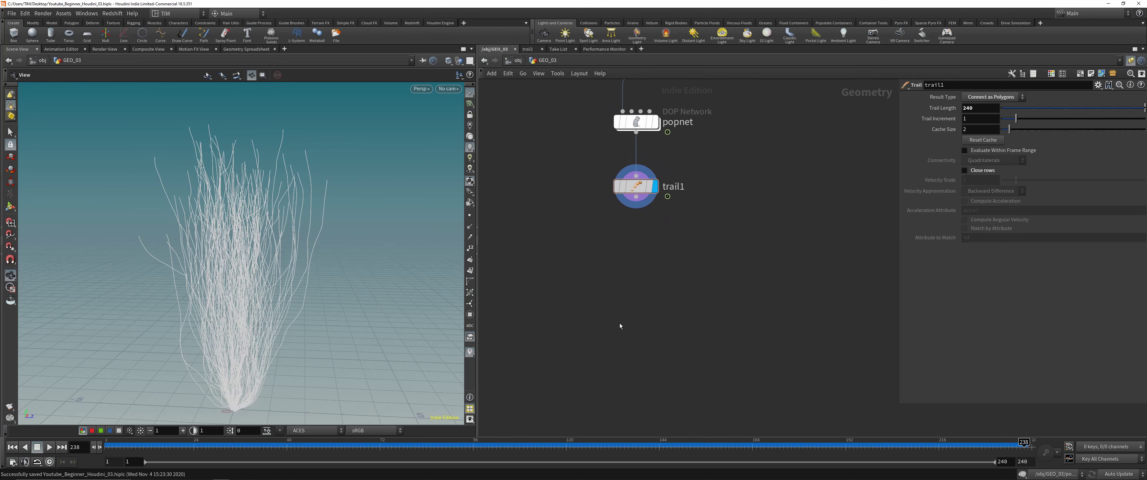
click(620, 327)
scroll(621, 328, down, 1)
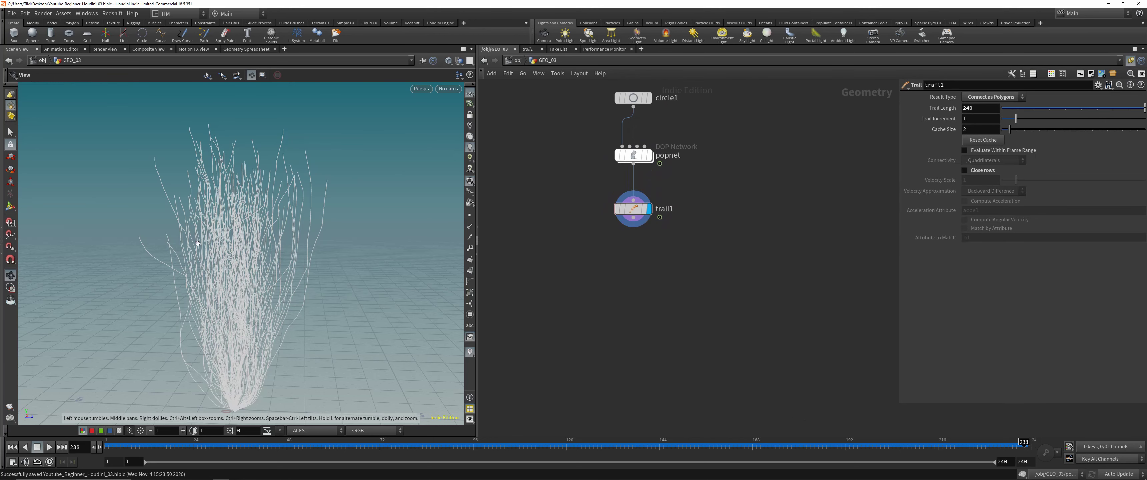
key(Tab)
text(groo)
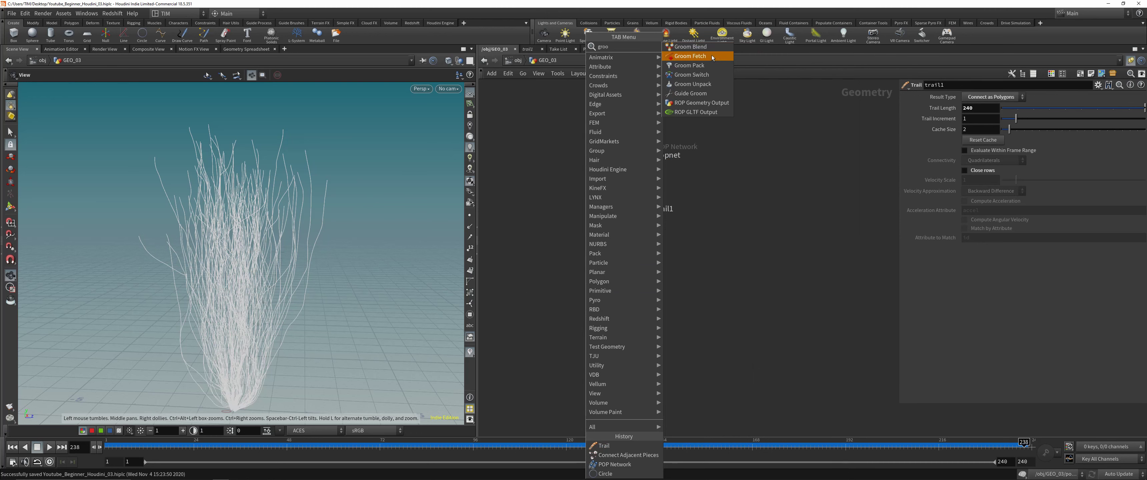
click(690, 94)
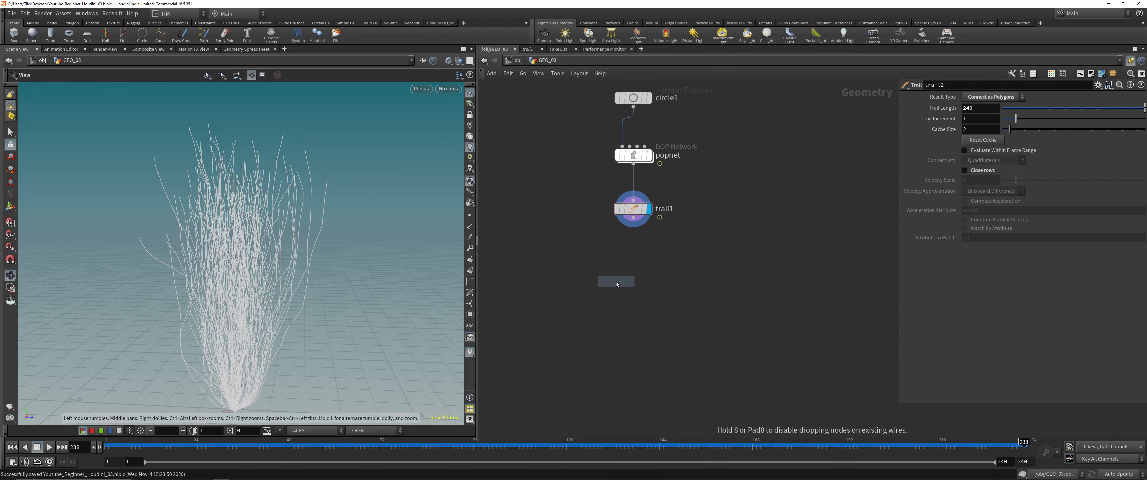
click(617, 283)
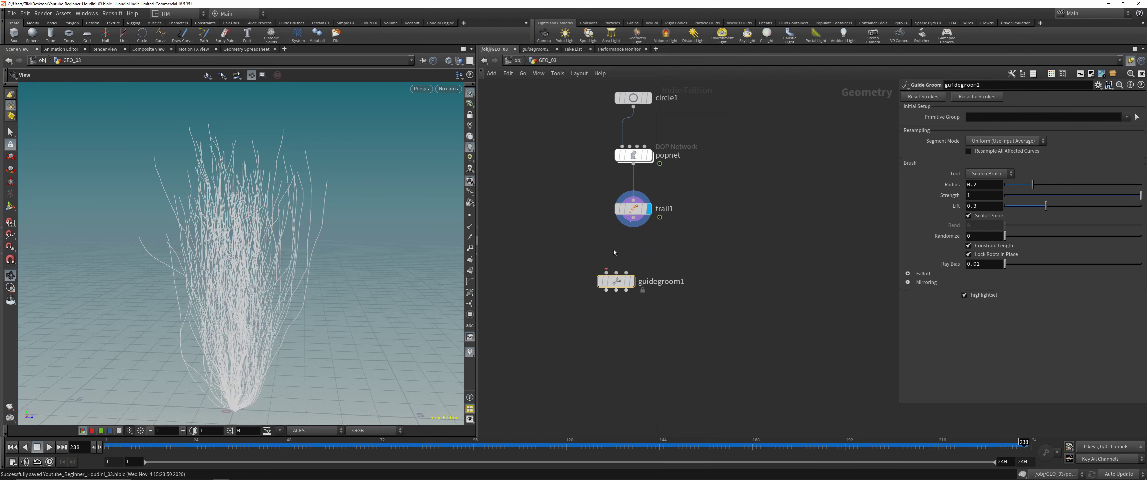
key(r)
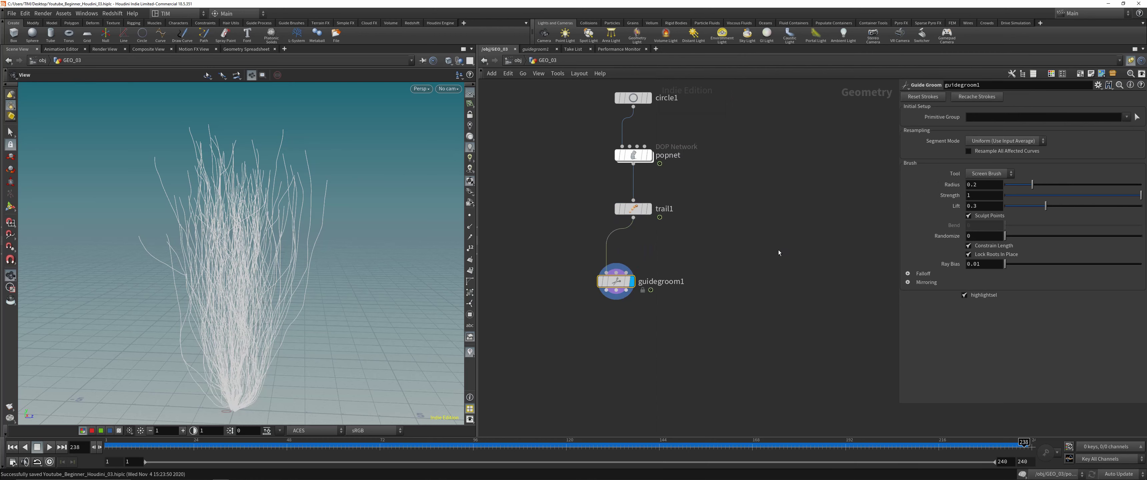
Try the Adjust Length brush on guidegroom1 with a radius of 0.154, and delete the node
click(1004, 175)
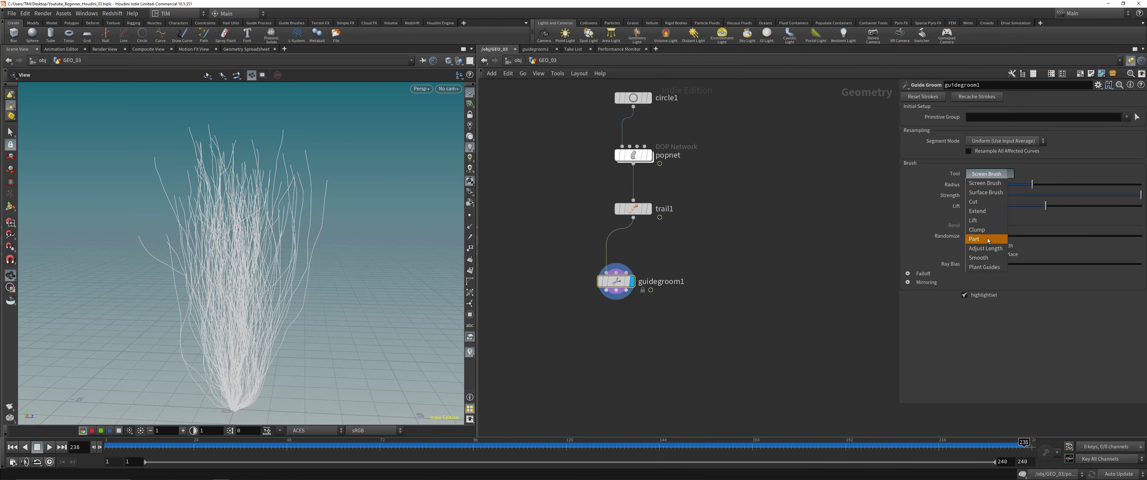
click(991, 248)
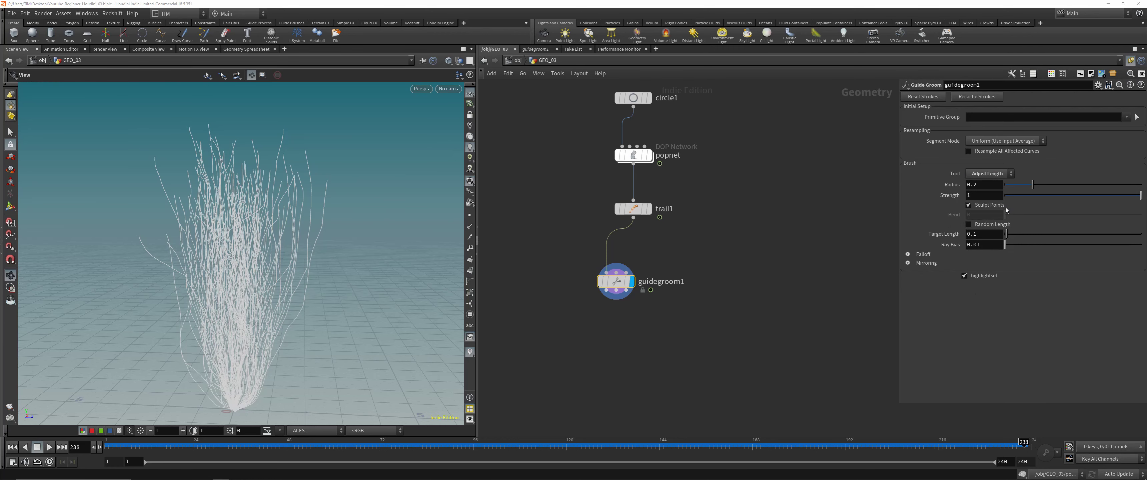
drag(1031, 184, 1025, 185)
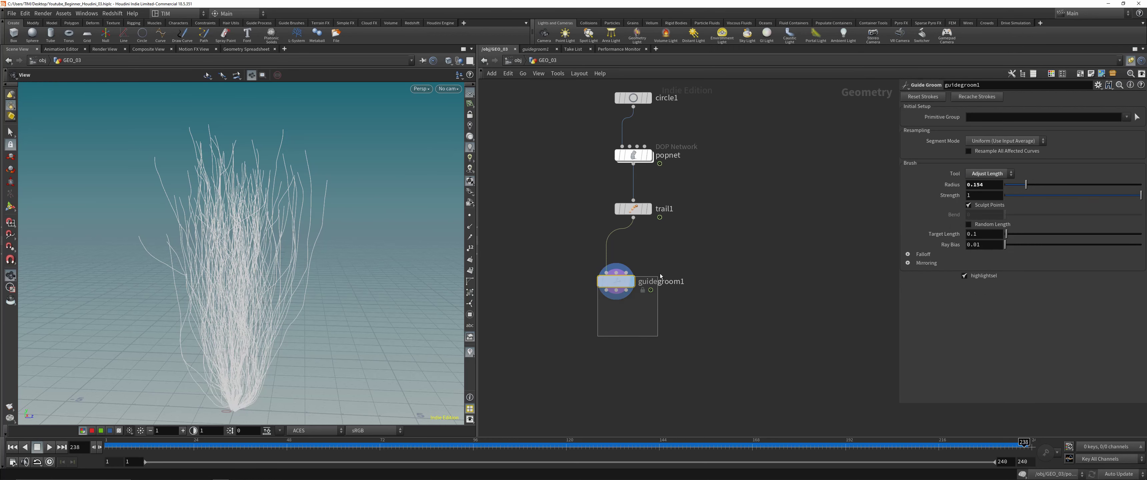
key(Delete)
key(Tab)
text(gt)
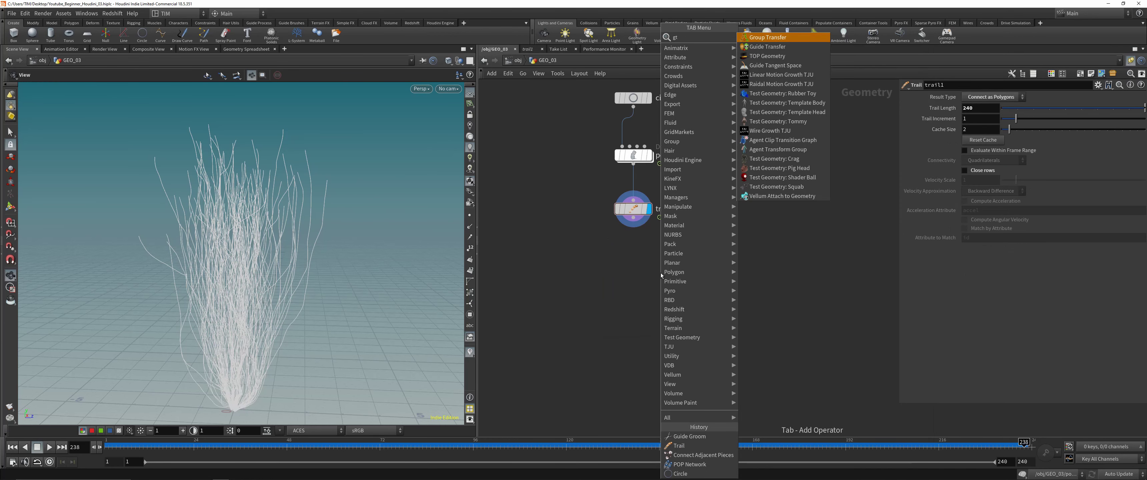
key(BackSpace)
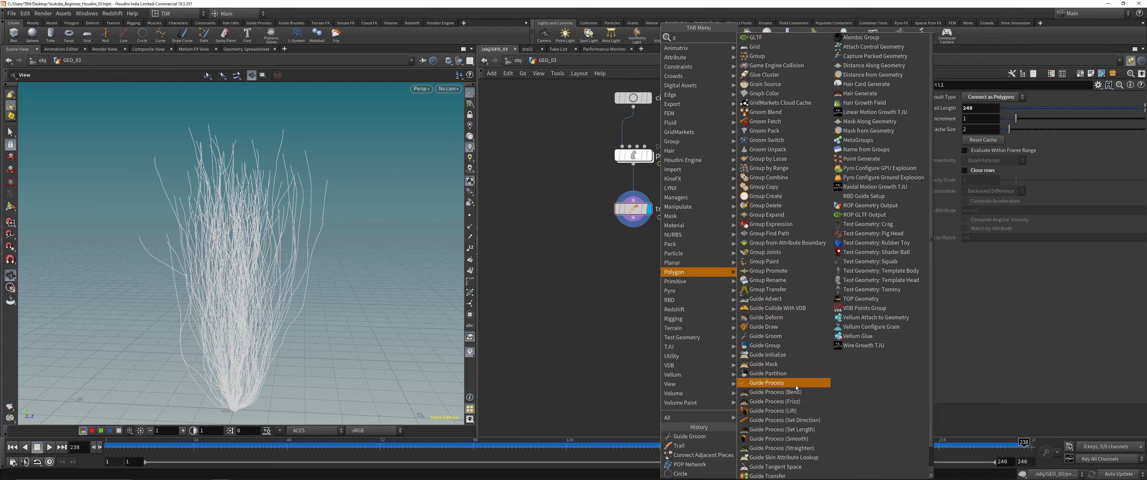
scroll(797, 388, down, 2)
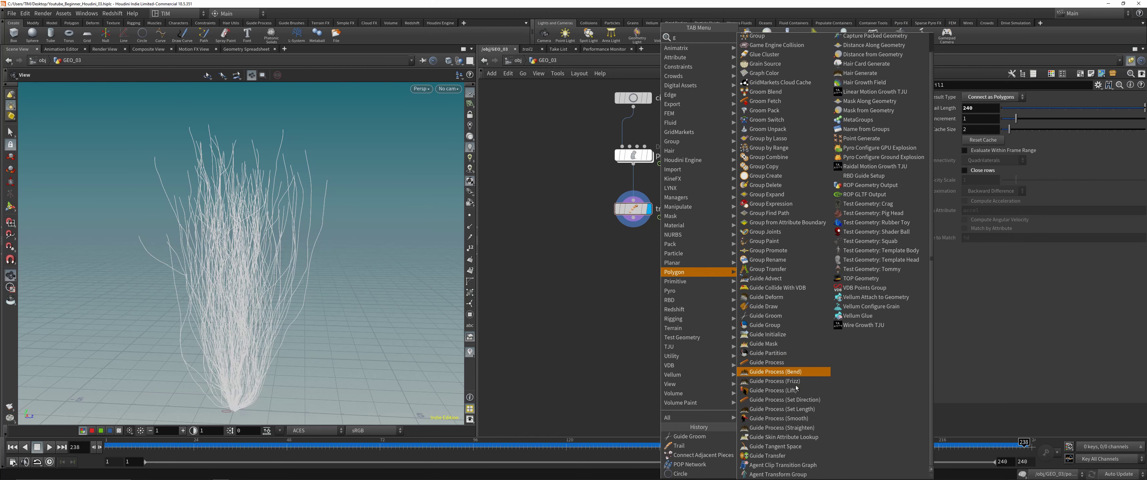
key(Escape)
Add a Guide Process (Set Length) node wired to the output of trail1 and display it
key(Tab)
text(gu)
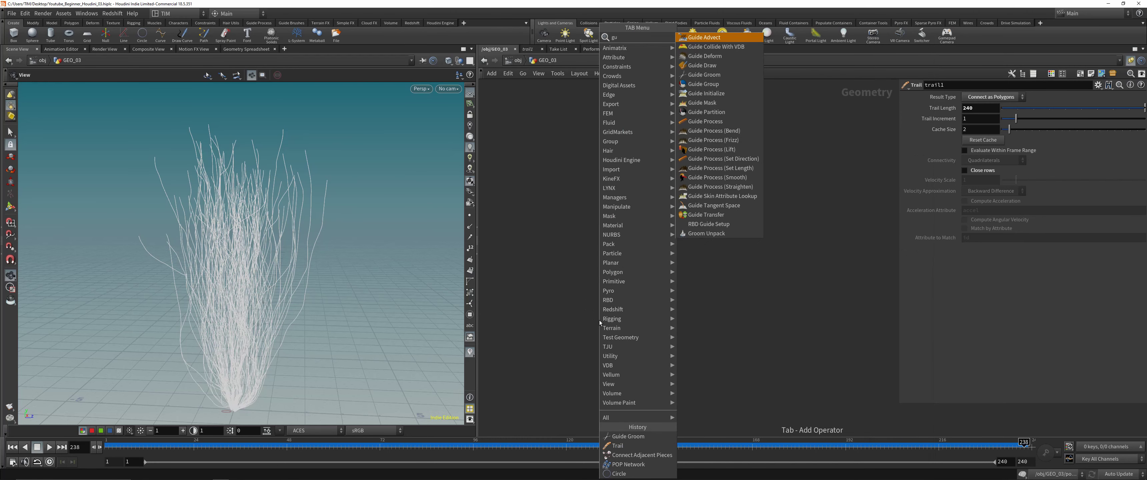
text(ide)
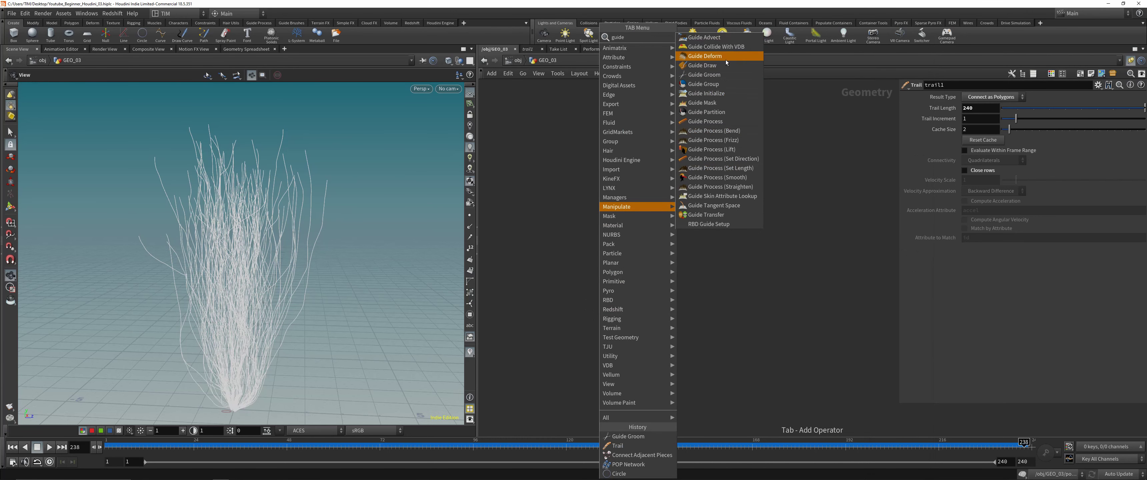
click(721, 168)
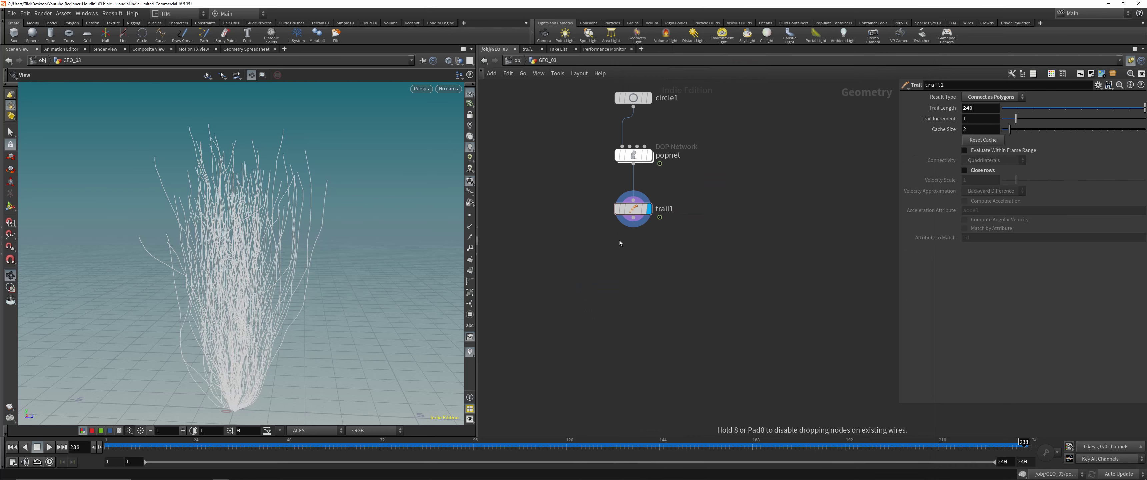
click(572, 278)
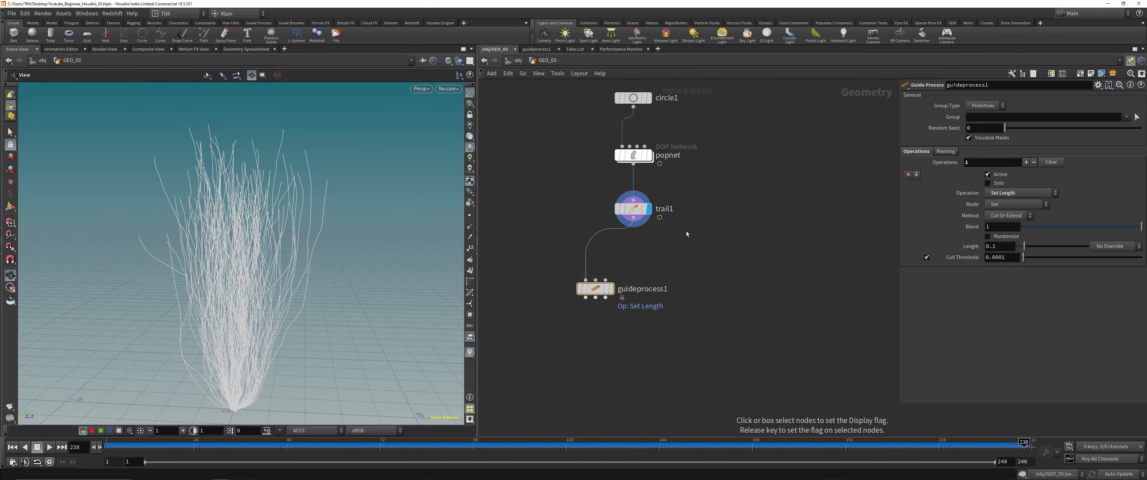
click(610, 289)
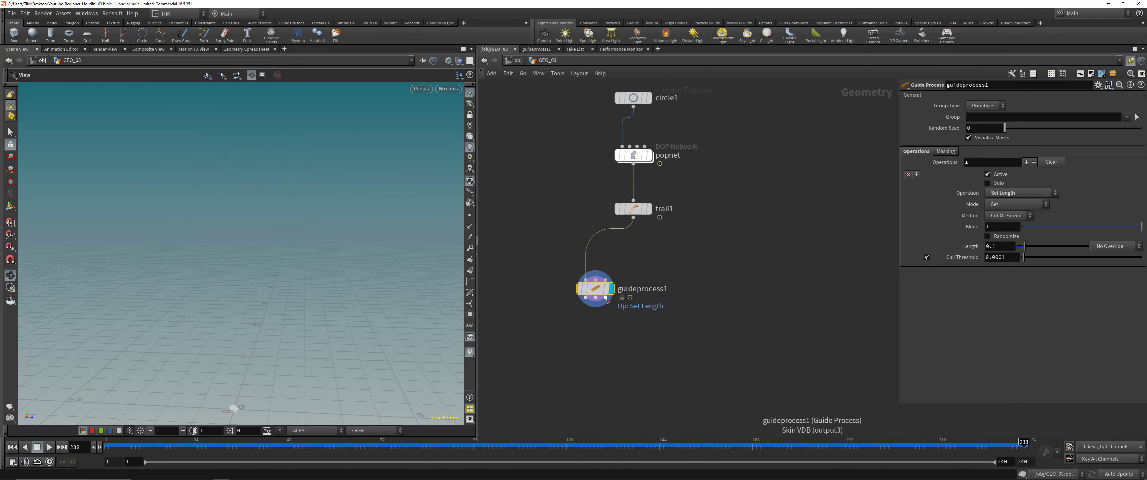
Randomize the guide lengths in guideprocess1 and set Max Length to 1
click(1001, 236)
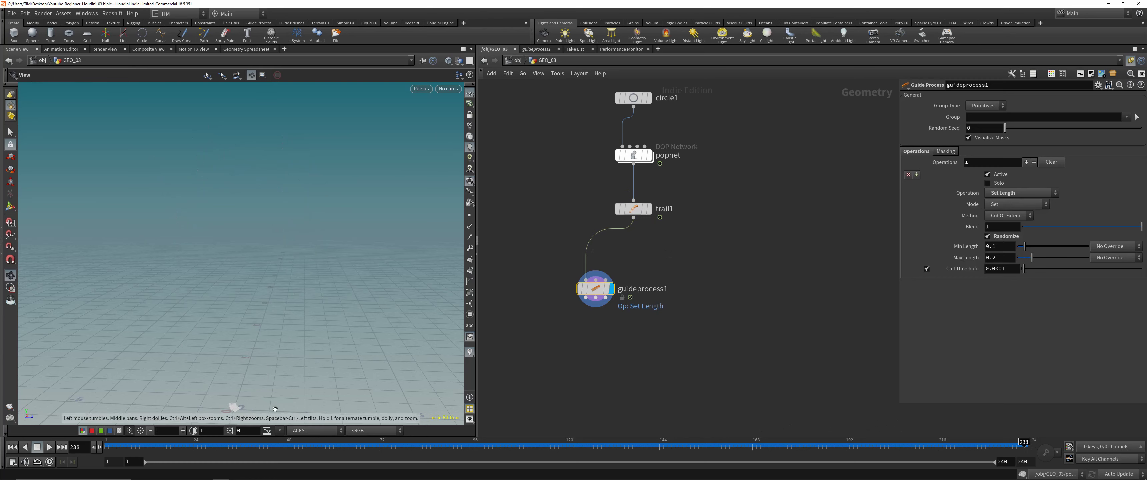
key(space+g)
drag(281, 352, 266, 259)
right_drag(266, 259, 316, 341)
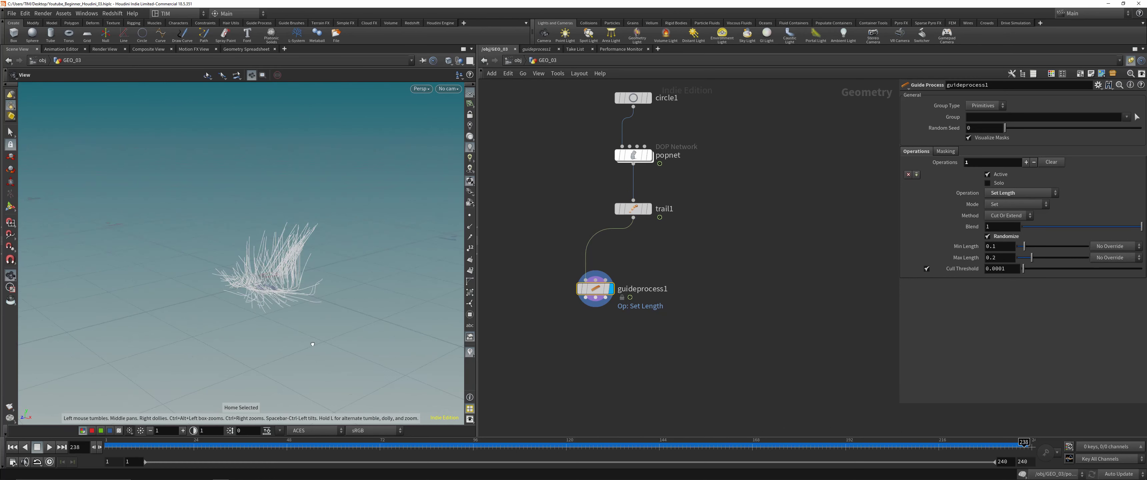
drag(1033, 257, 1105, 257)
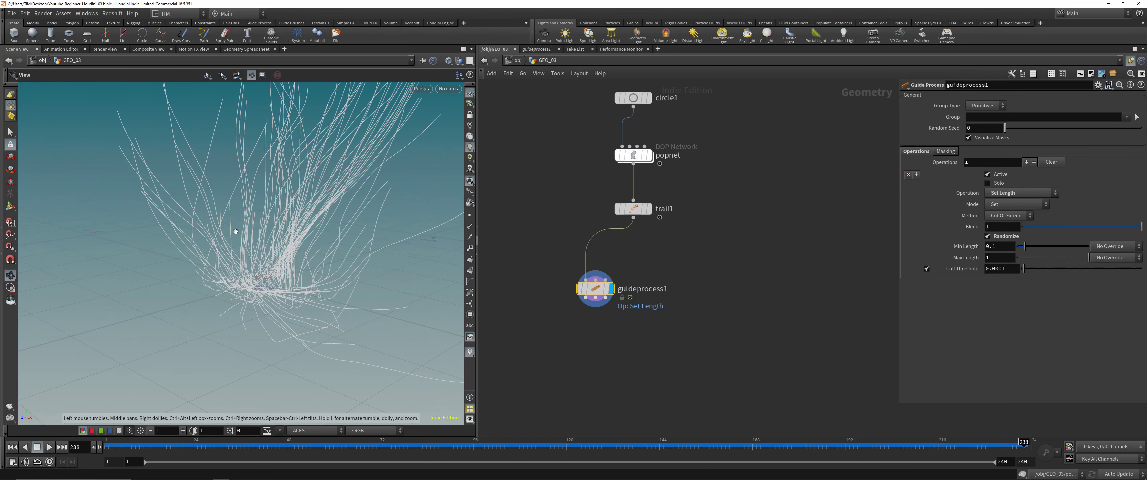
right_drag(236, 231, 279, 175)
drag(279, 175, 336, 288)
drag(270, 296, 203, 270)
Set the Min Length of guideprocess1 to 0.25 and its Max Length to 5
double_click(1001, 246)
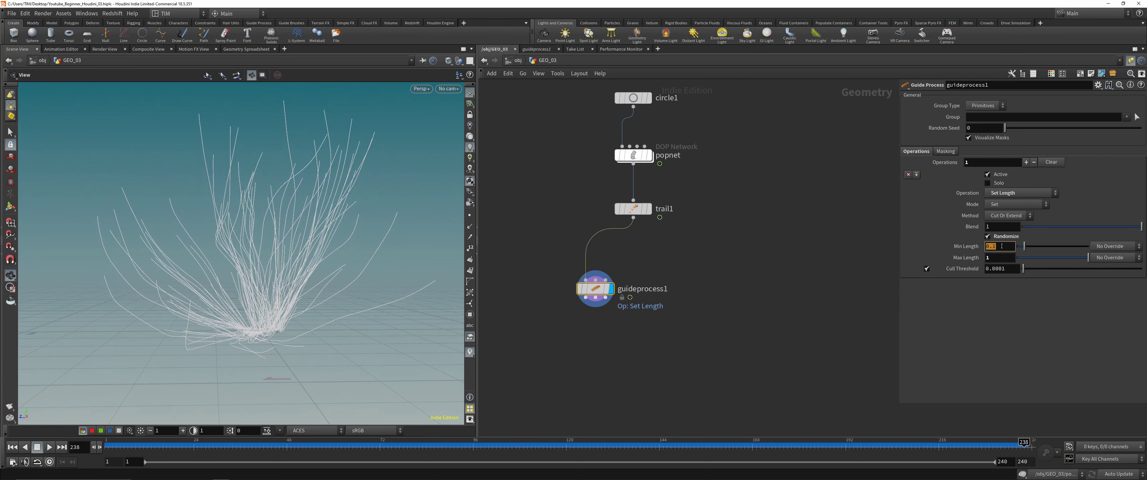
text(0.25)
key(Return)
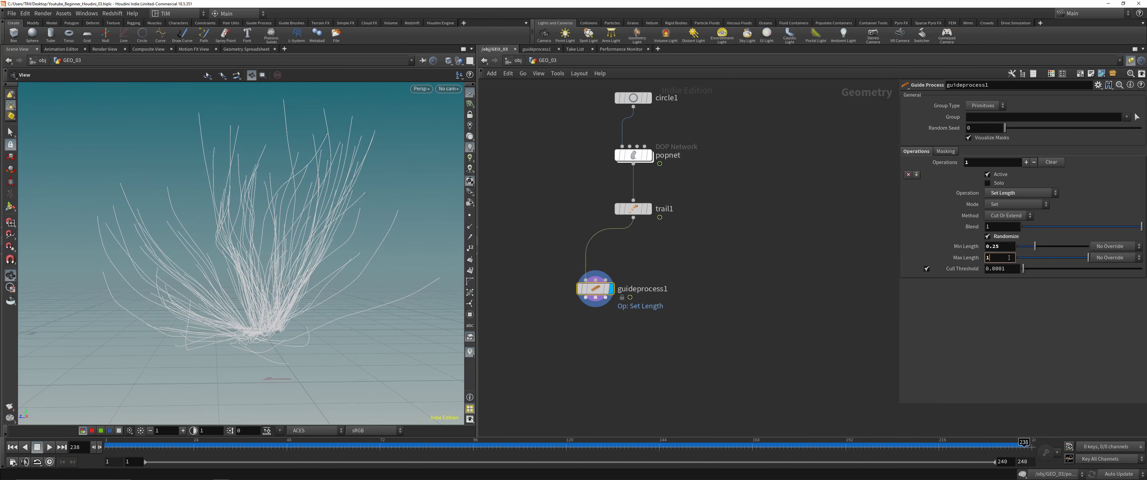
click(1009, 257)
text(5)
key(Return)
right_drag(414, 191, 312, 364)
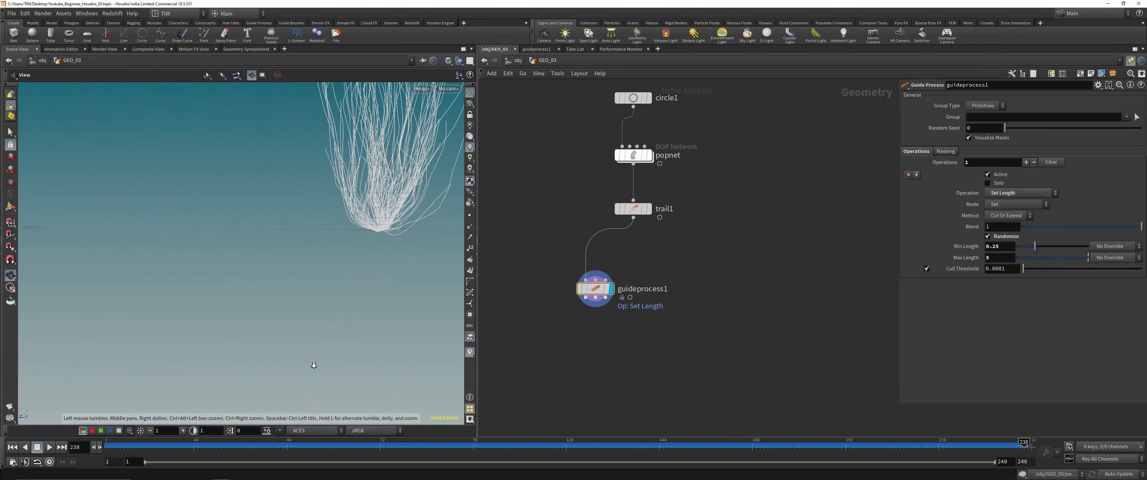
middle_drag(349, 140, 259, 291)
right_drag(260, 292, 249, 320)
drag(281, 276, 288, 310)
scroll(287, 310, up, 3)
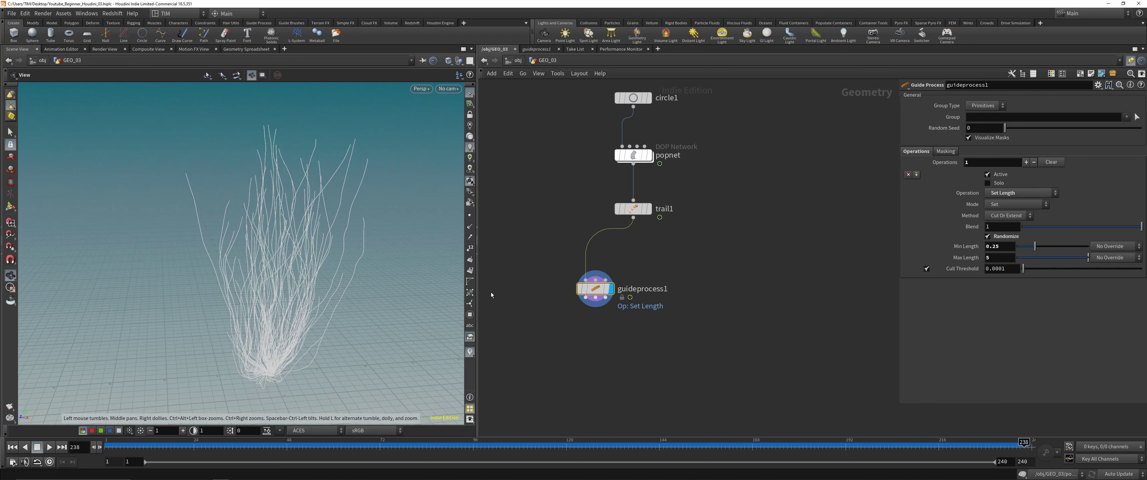
Check the Min Length override options and compare the displayed results of trail1 and guideprocess1
click(1115, 246)
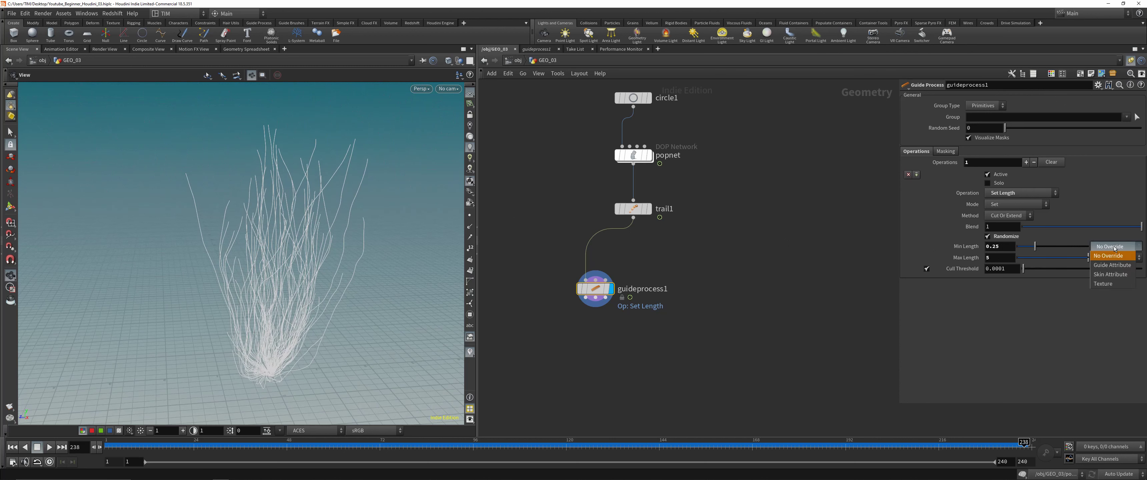
click(1114, 247)
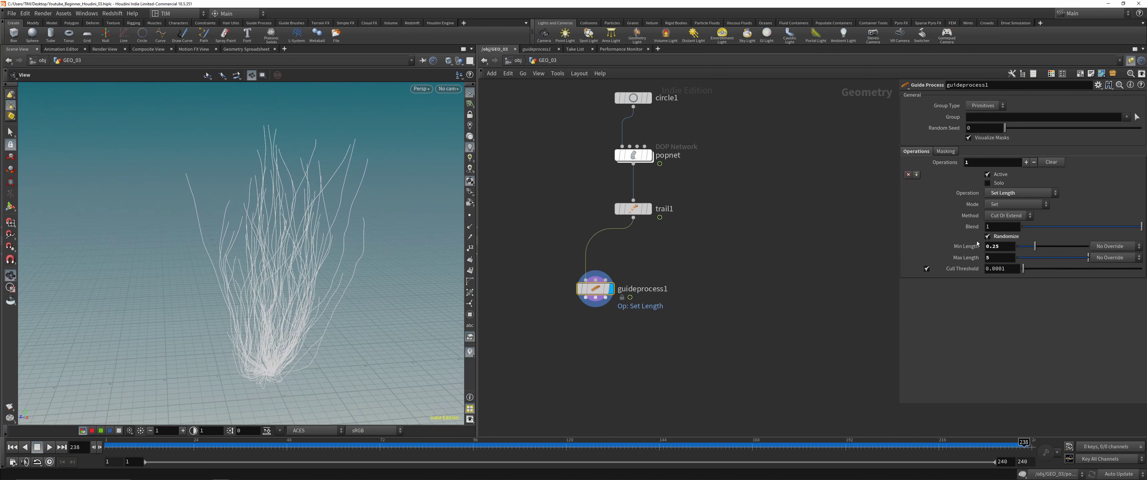
middle_click(598, 293)
click(649, 213)
click(649, 213)
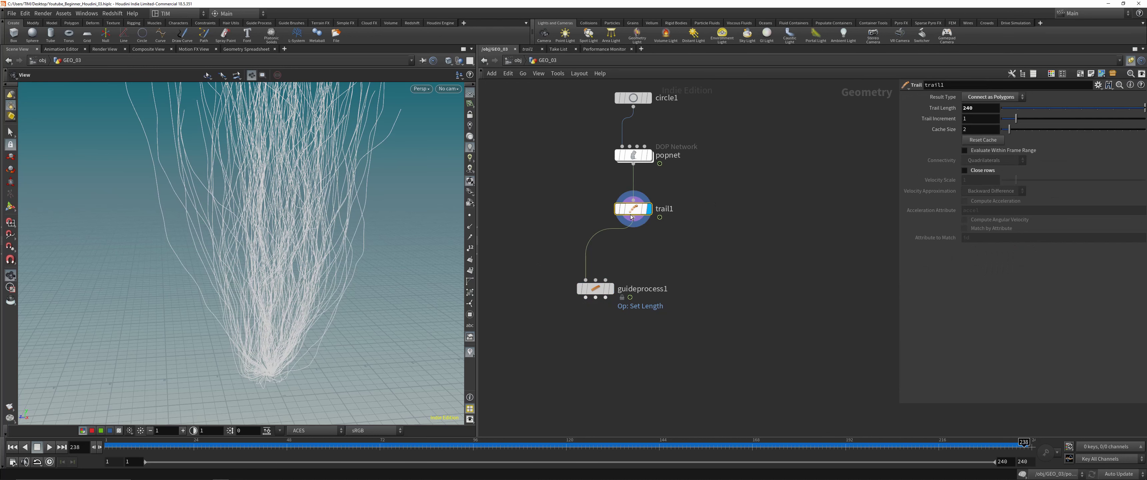
click(603, 289)
click(612, 290)
Set the Max Length of guideprocess1 back to 5 for longer strands
right_drag(275, 360, 522, 336)
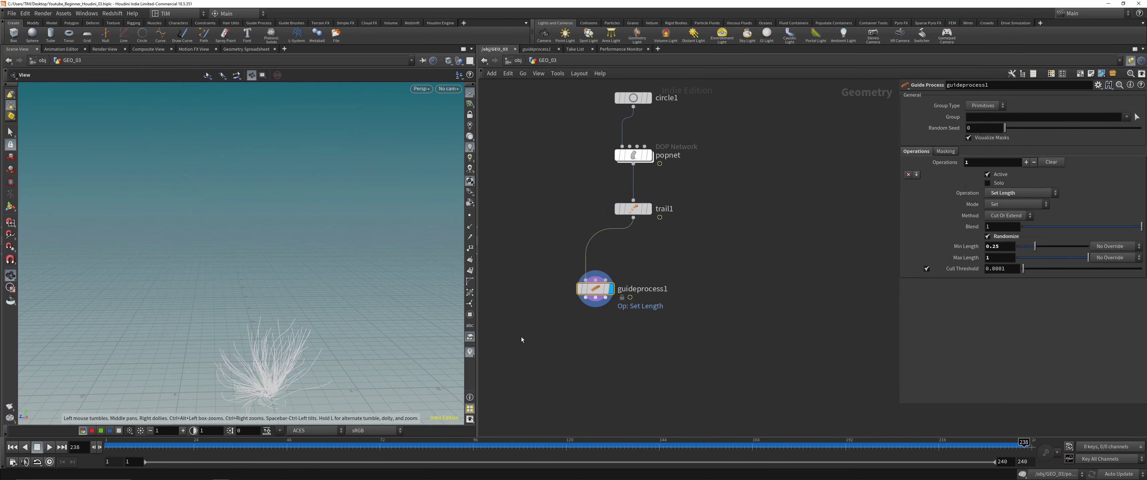
drag(400, 338, 407, 292)
text(5)
key(Return)
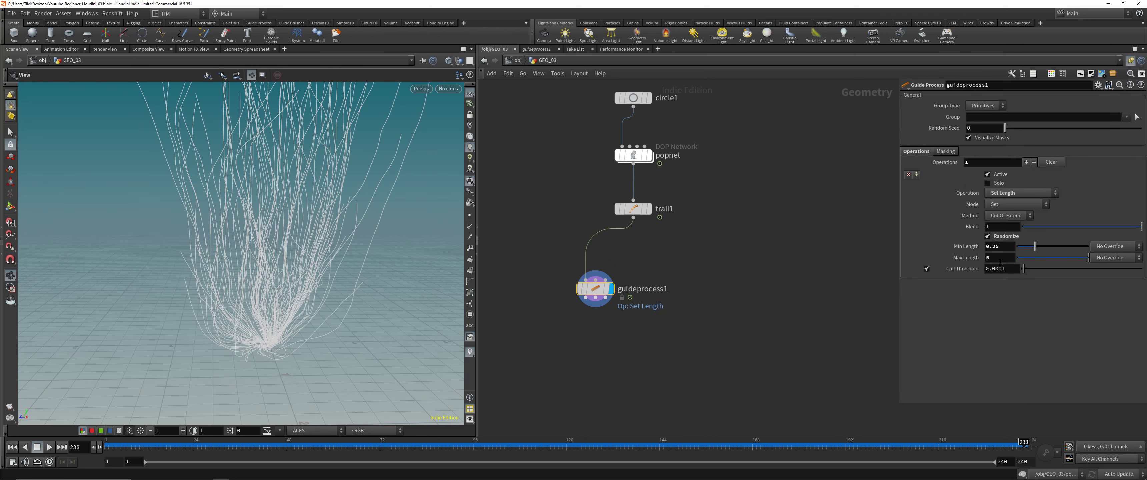
right_drag(335, 159, 292, 203)
middle_drag(292, 203, 257, 279)
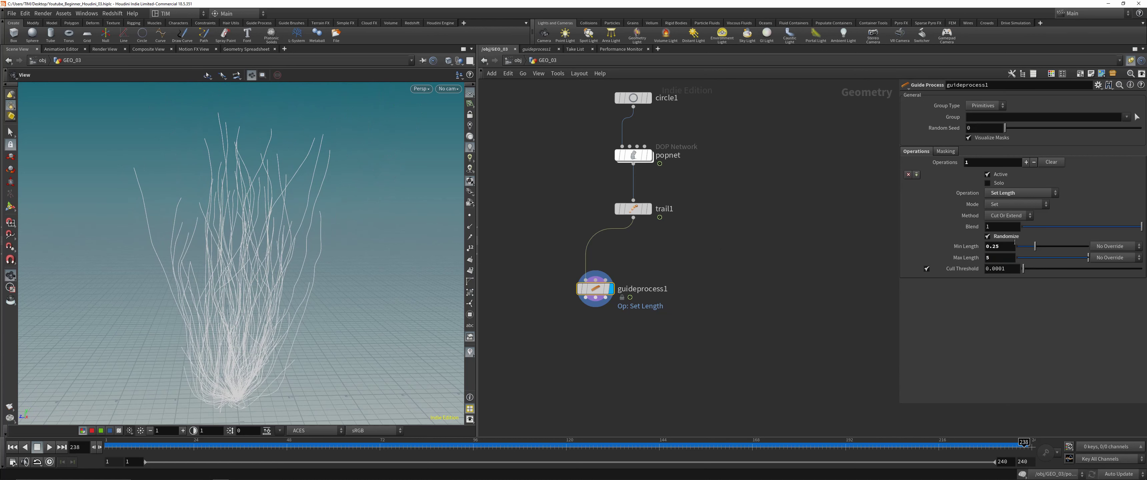
Set the Min Length of guideprocess1 to 1 and compare its result with the original trail1 curves
double_click(994, 247)
text(1)
key(Return)
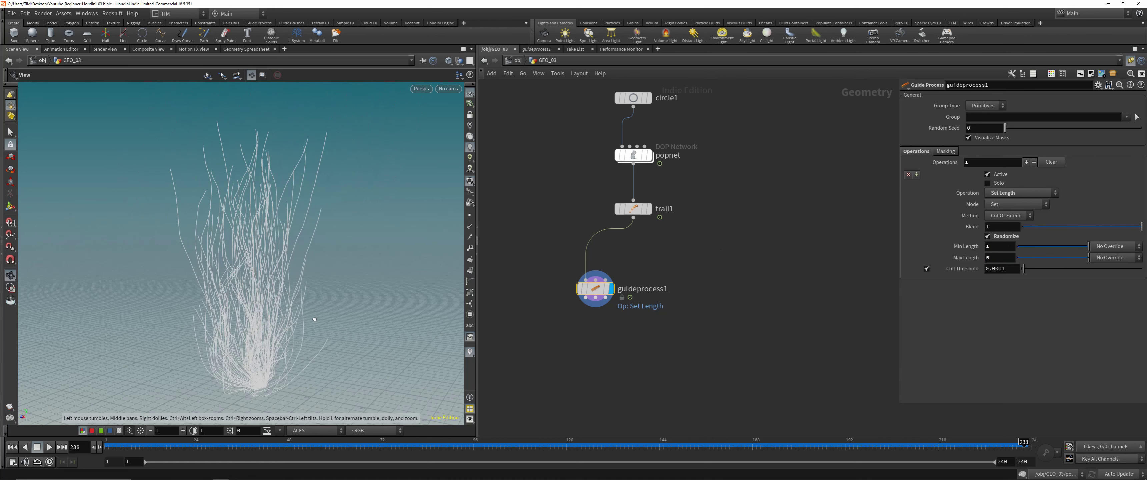
click(648, 208)
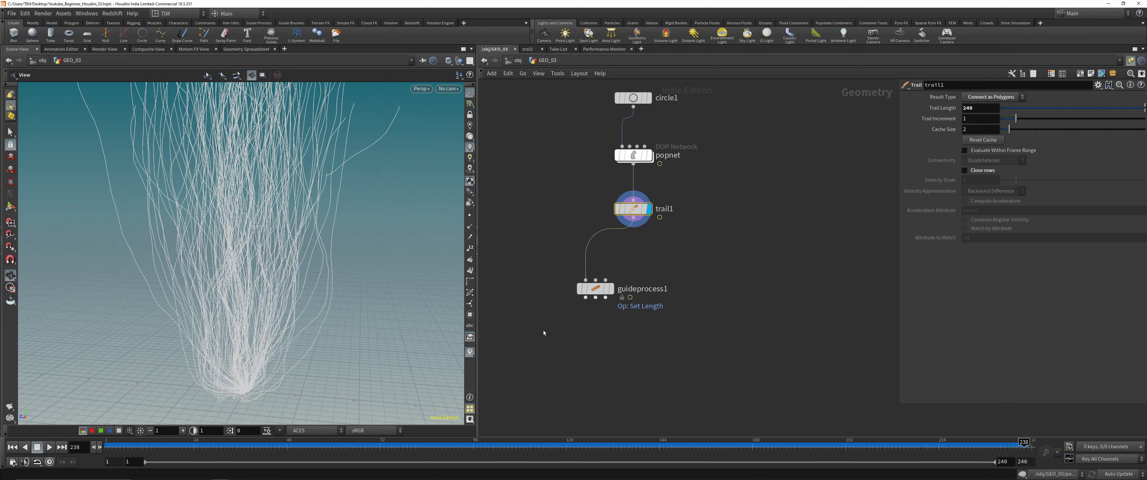
click(611, 289)
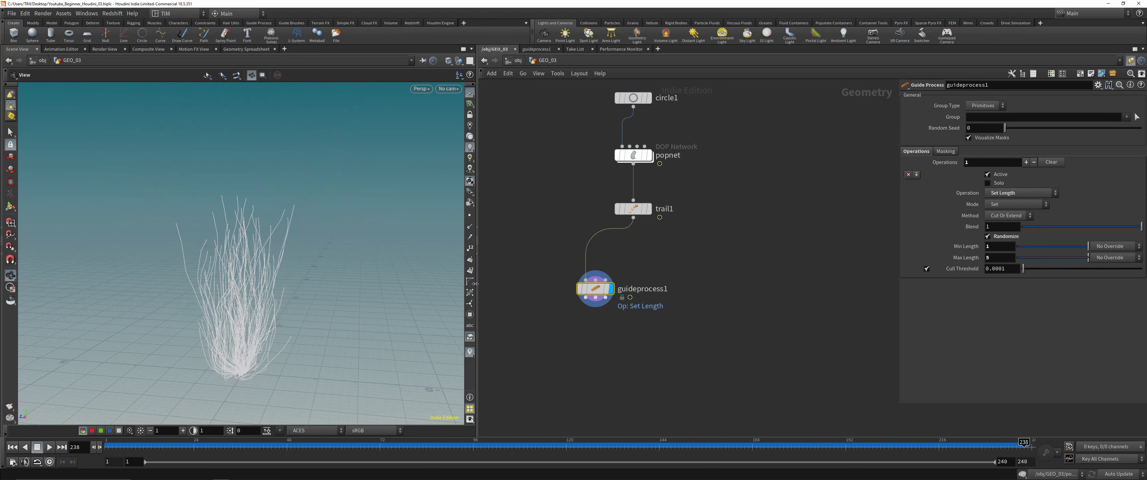
Save the scene and reposition guideprocess1 directly beneath trail1 in the network
key(ctrl+s)
drag(267, 293, 247, 270)
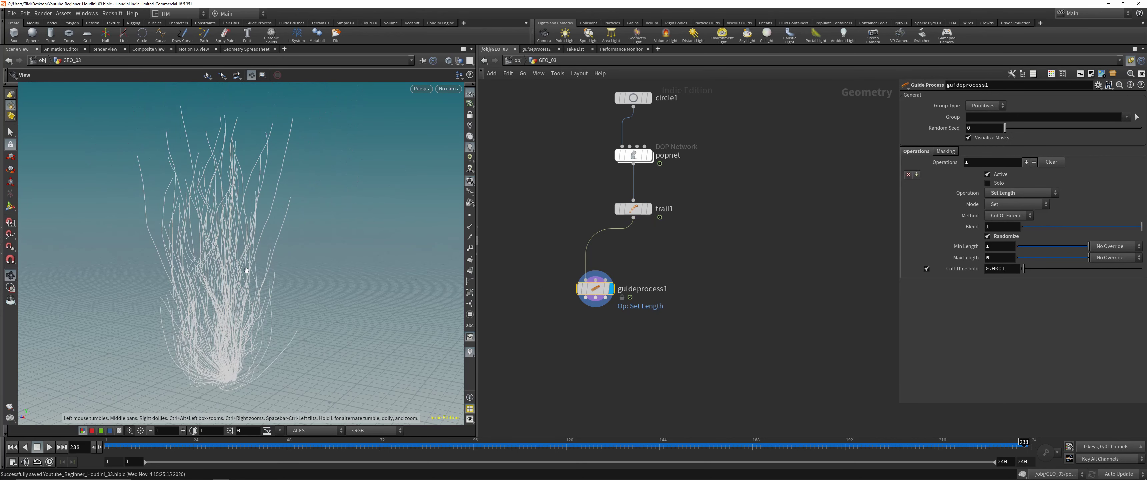
drag(268, 229, 312, 241)
drag(600, 294, 632, 264)
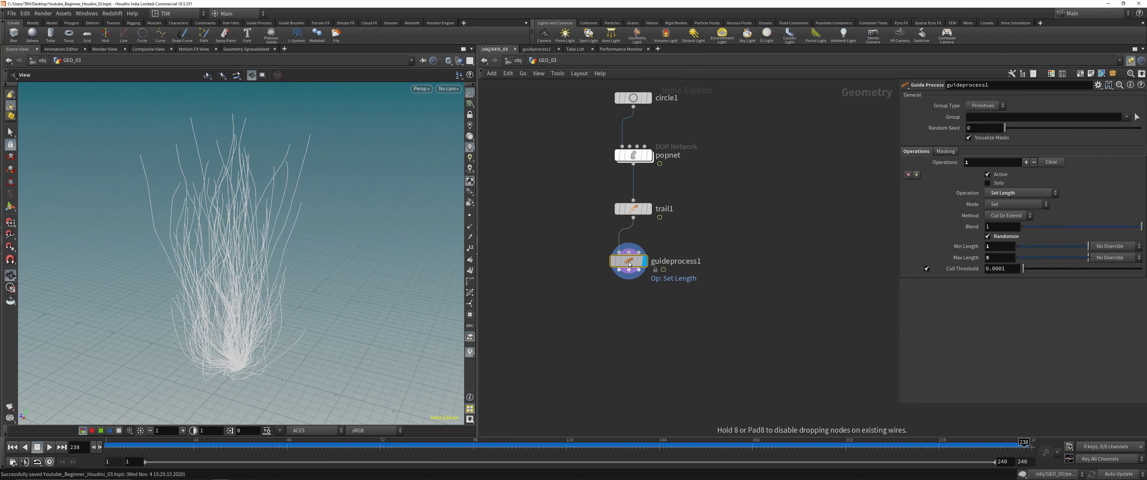
Add a Resample node after guideprocess1 and make it the displayed node
key(Tab)
text(resamp)
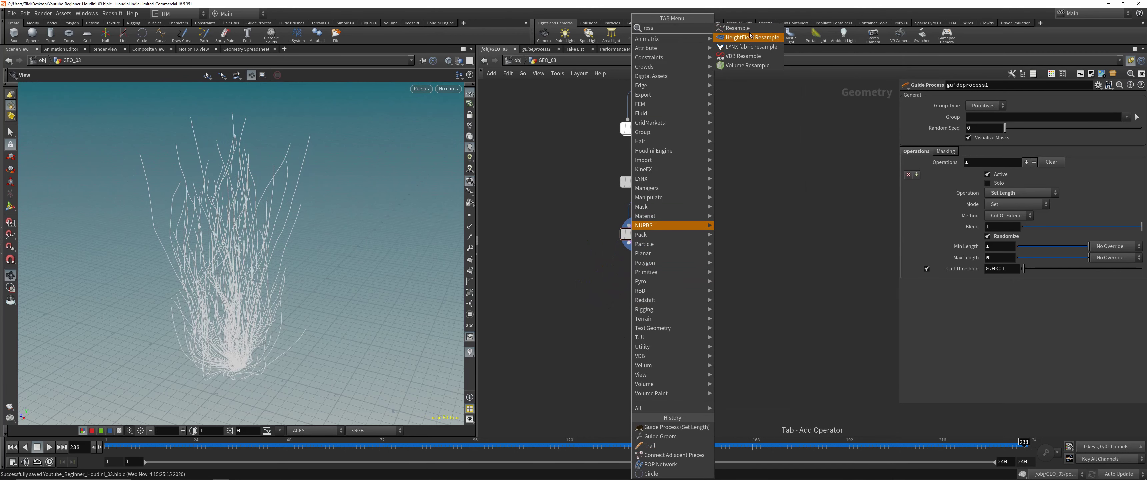
key(Return)
drag(627, 244, 637, 273)
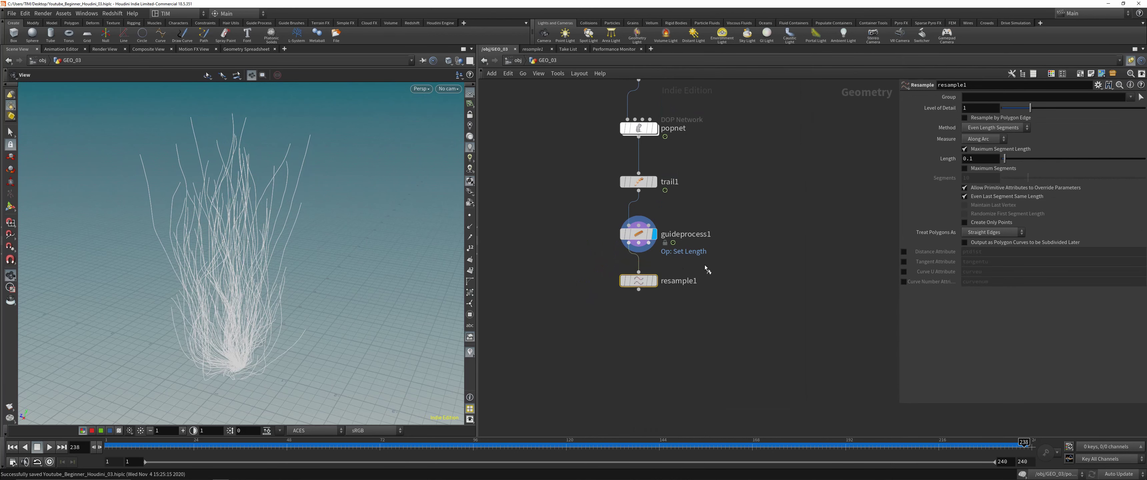
click(653, 281)
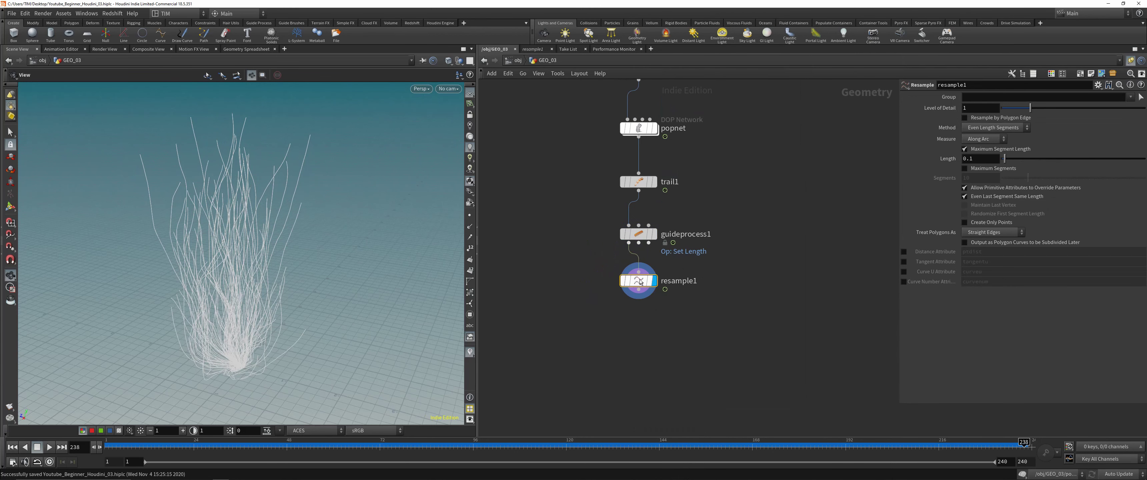
Enable the Curve U Attribute (curveu) on resample1 and visualize it as colour on the strands
click(903, 272)
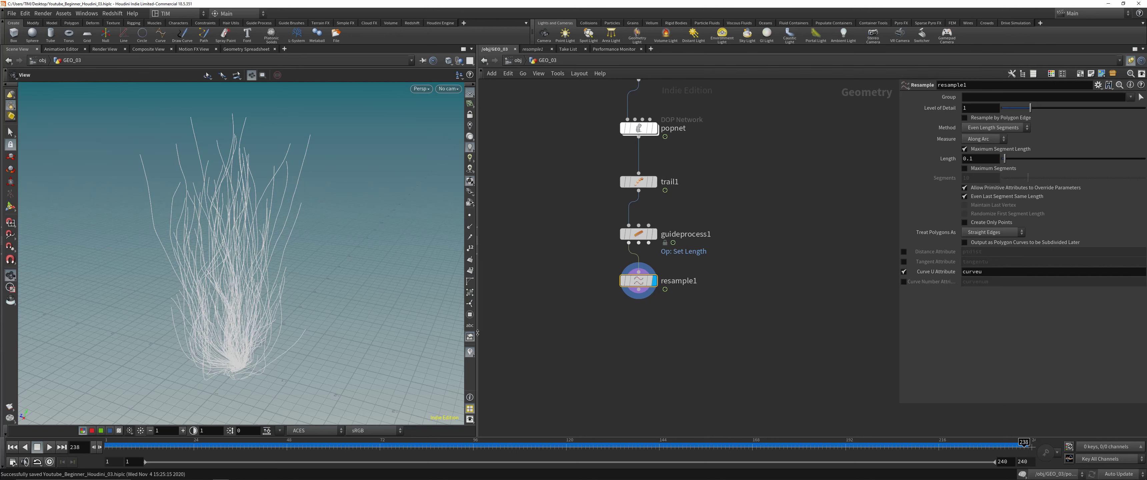
click(610, 281)
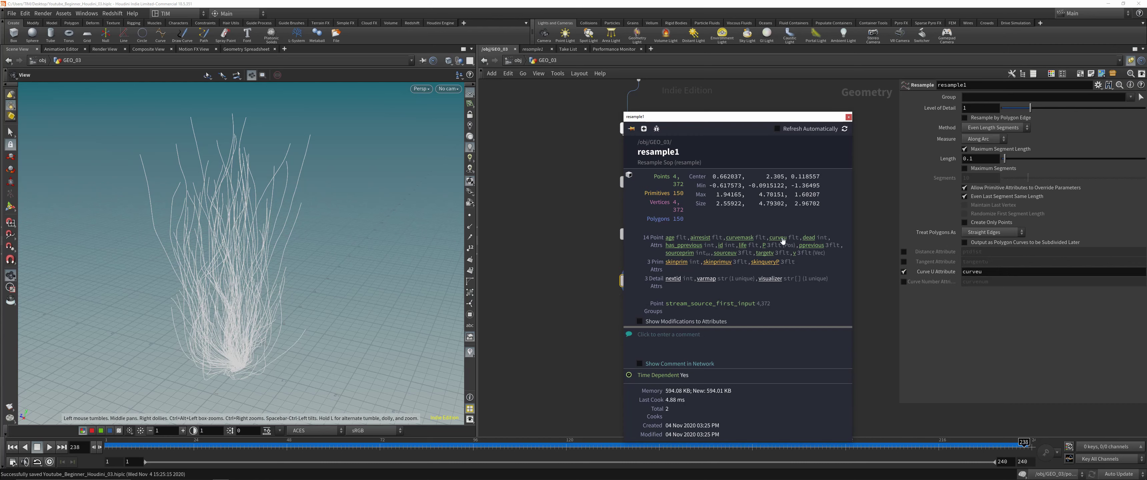
mouse_move(782, 240)
click(848, 117)
drag(249, 320, 338, 146)
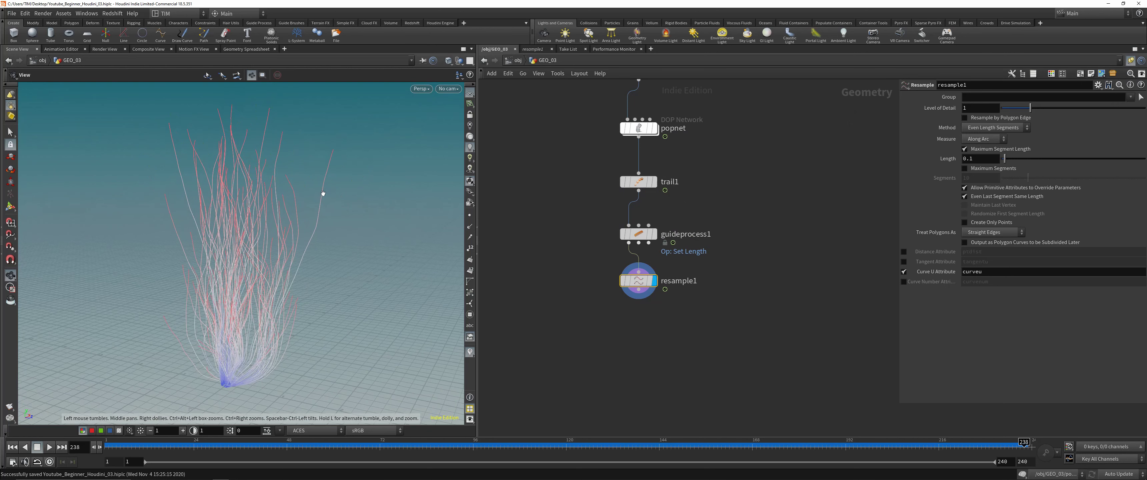
drag(296, 269, 316, 223)
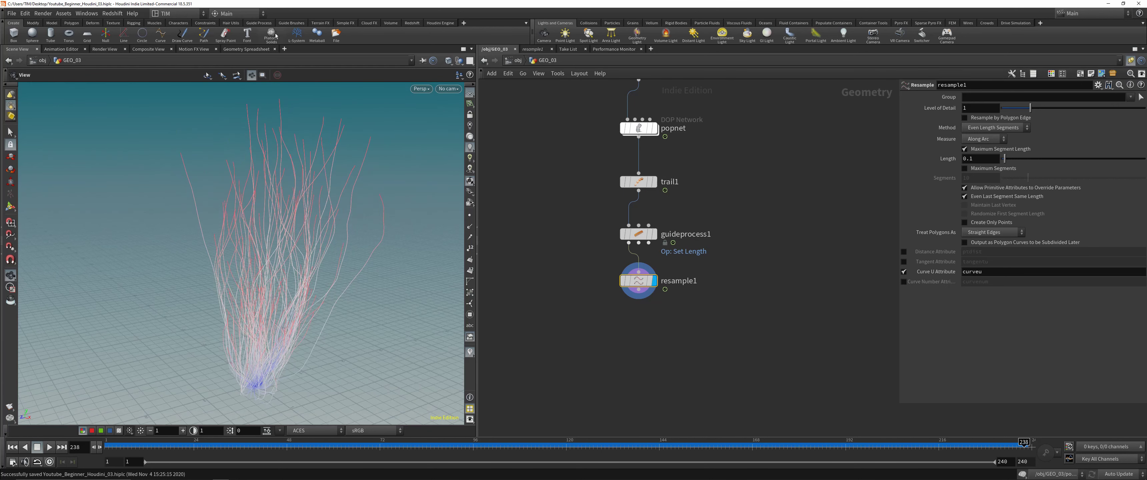
Examine the curveu values of resample1 in the geometry spreadsheet, sorted in both directions, and return to the 3D view
click(247, 49)
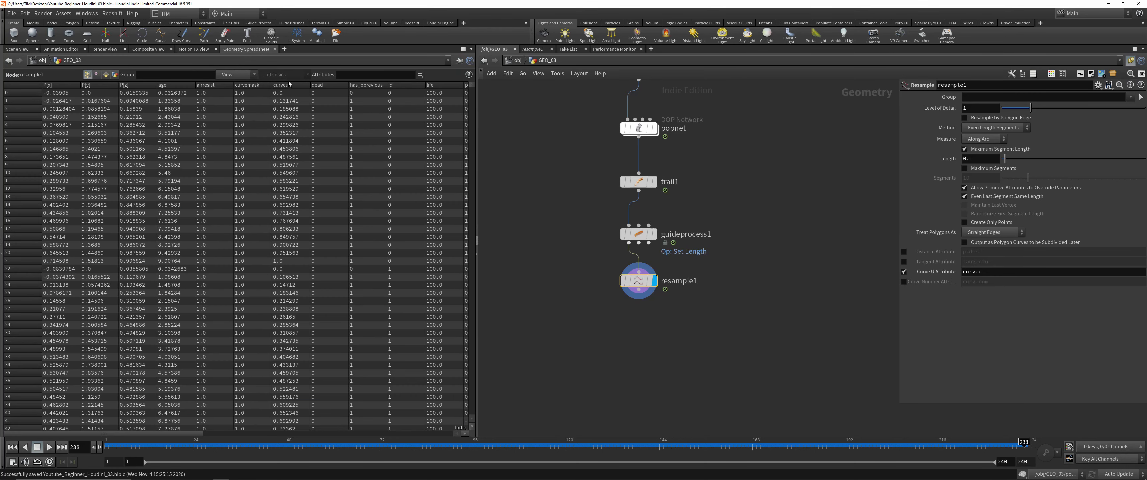
click(291, 85)
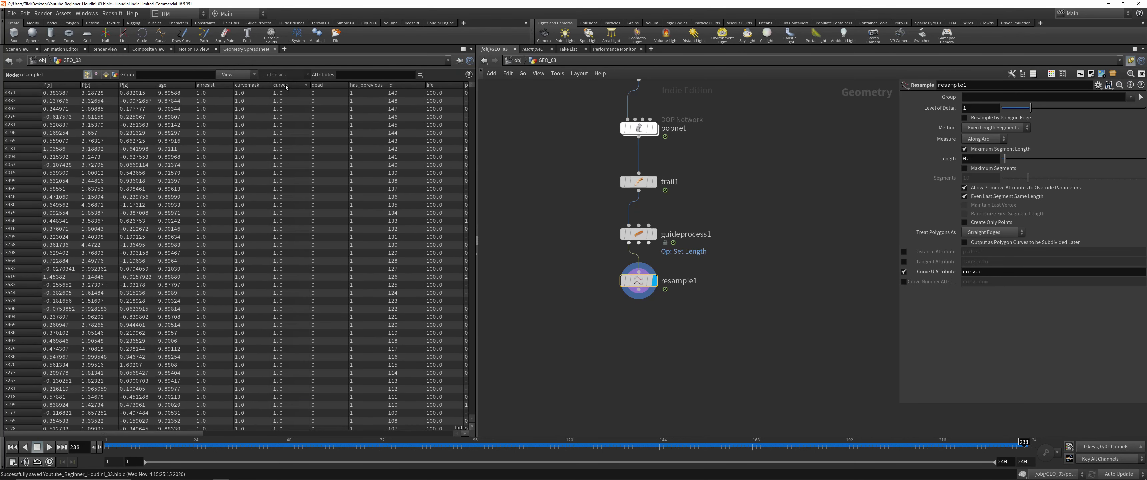
click(286, 85)
click(22, 49)
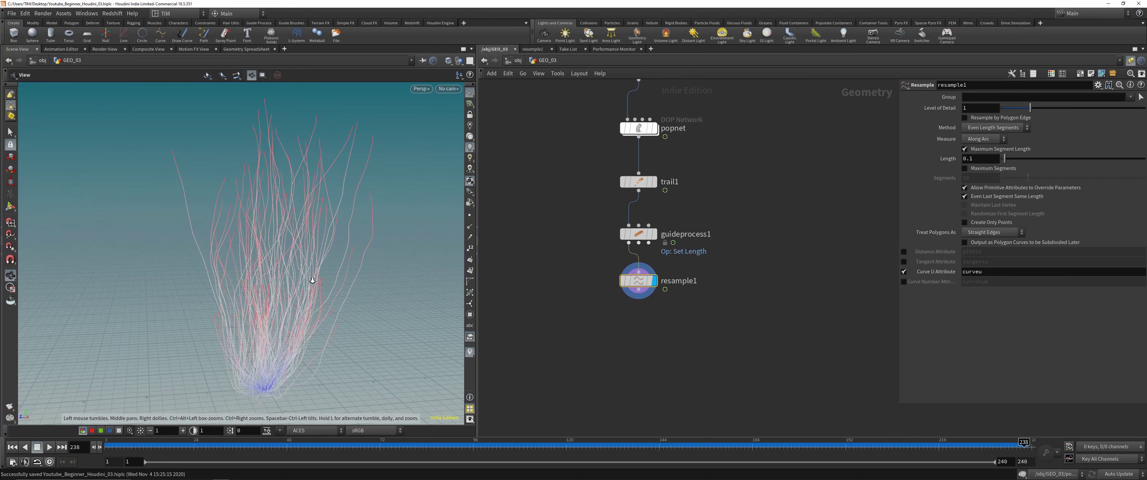
Edit the curveu visualizer, trying the Black Body ramp preset and settling on White to Red
click(470, 337)
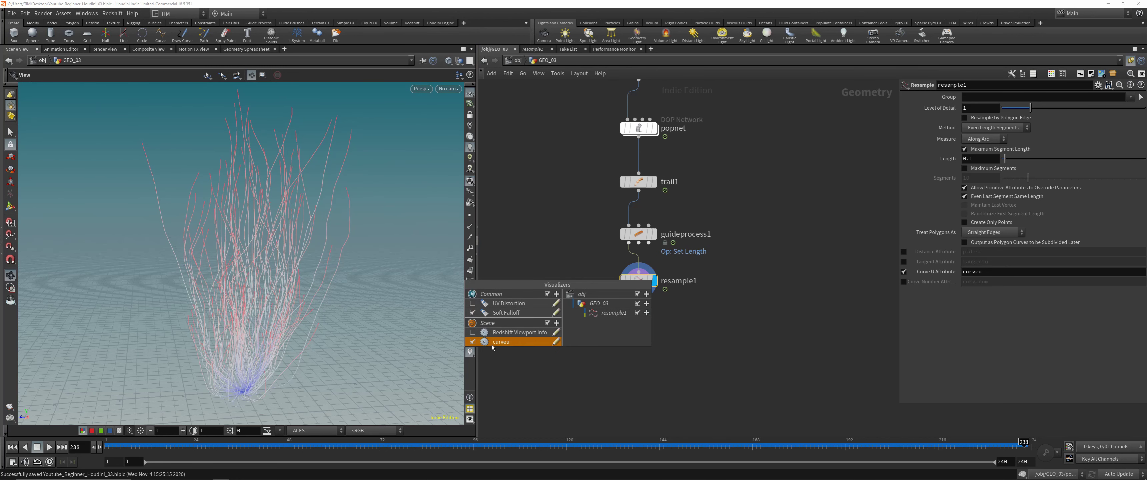
click(555, 343)
drag(534, 390, 577, 382)
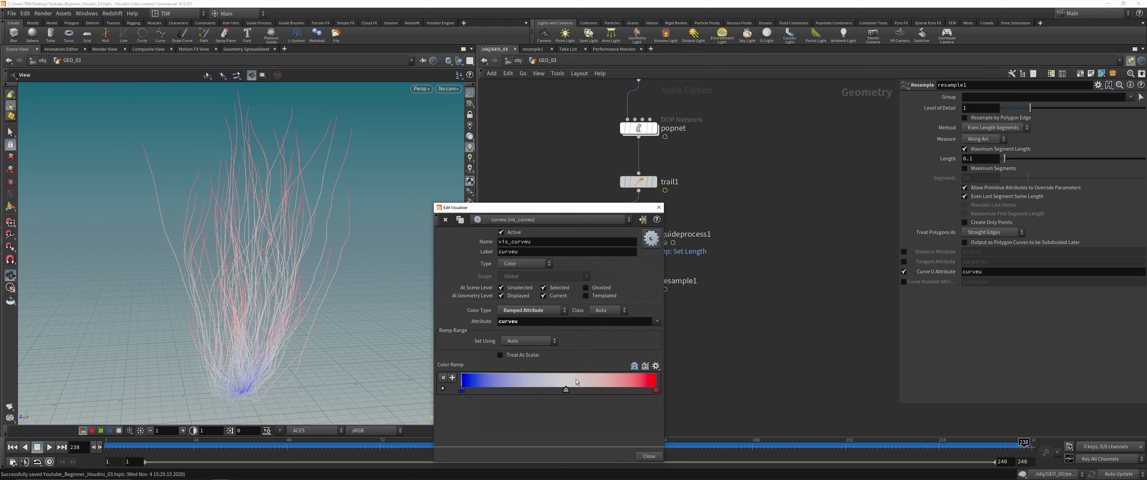
click(656, 366)
click(650, 377)
click(656, 366)
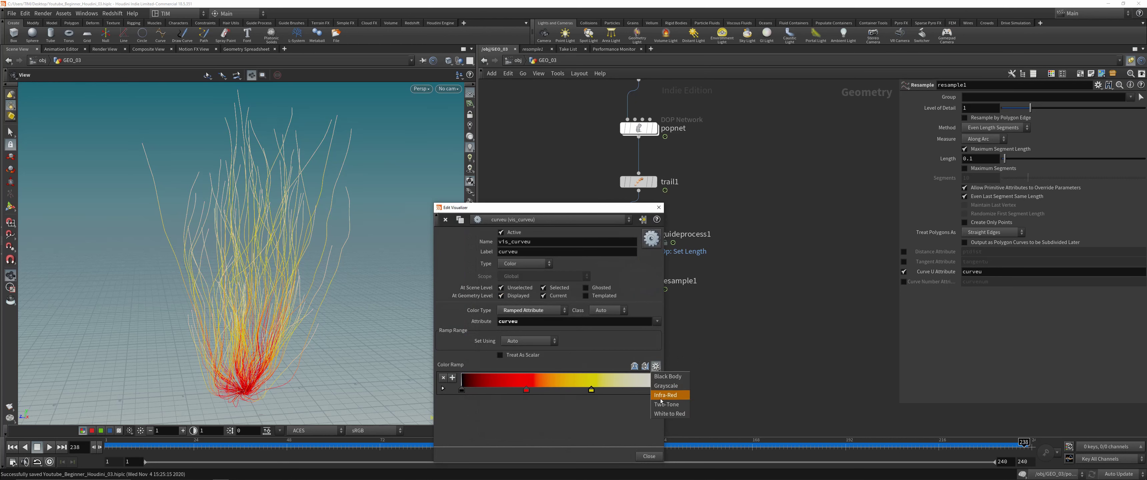
click(661, 414)
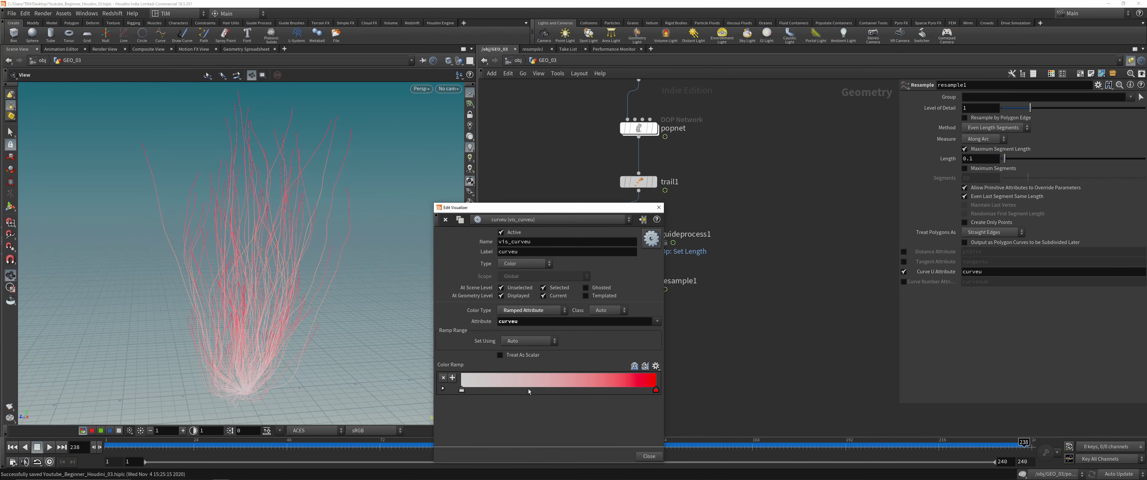
Change the start colour of the curveu visualizer's ramp to black and finish editing the visualizer
mouse_move(656, 390)
mouse_down()
mouse_move(504, 390)
mouse_move(655, 390)
mouse_up()
mouse_move(469, 395)
mouse_down()
mouse_move(641, 391)
mouse_move(467, 389)
mouse_up()
double_click(461, 391)
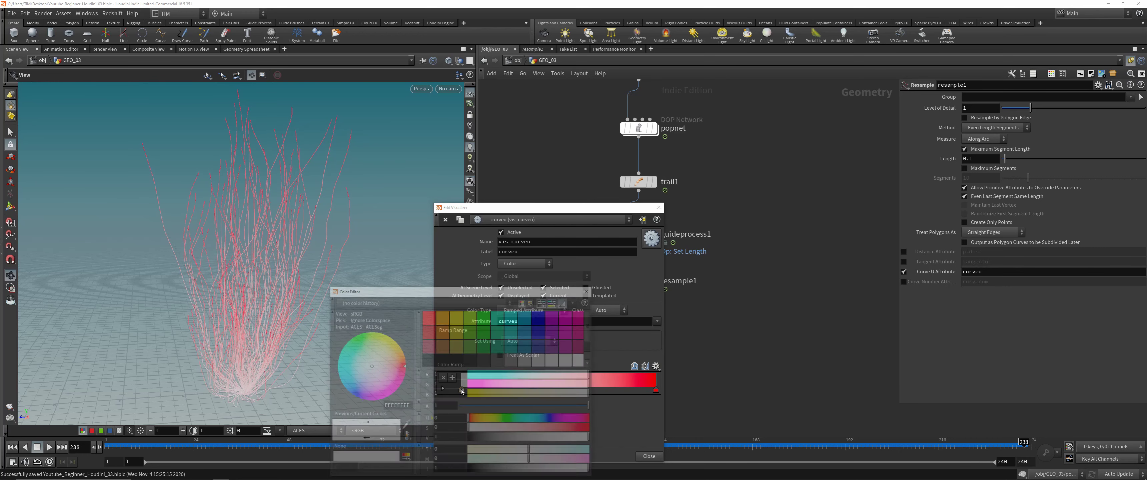
click(591, 294)
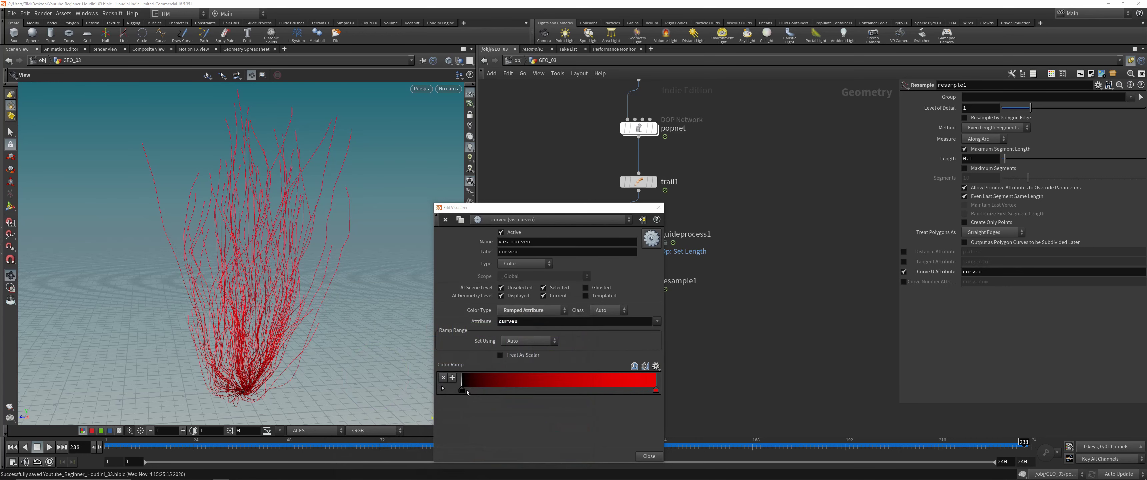
mouse_move(461, 391)
mouse_down()
mouse_move(659, 394)
mouse_move(461, 390)
mouse_up()
click(657, 208)
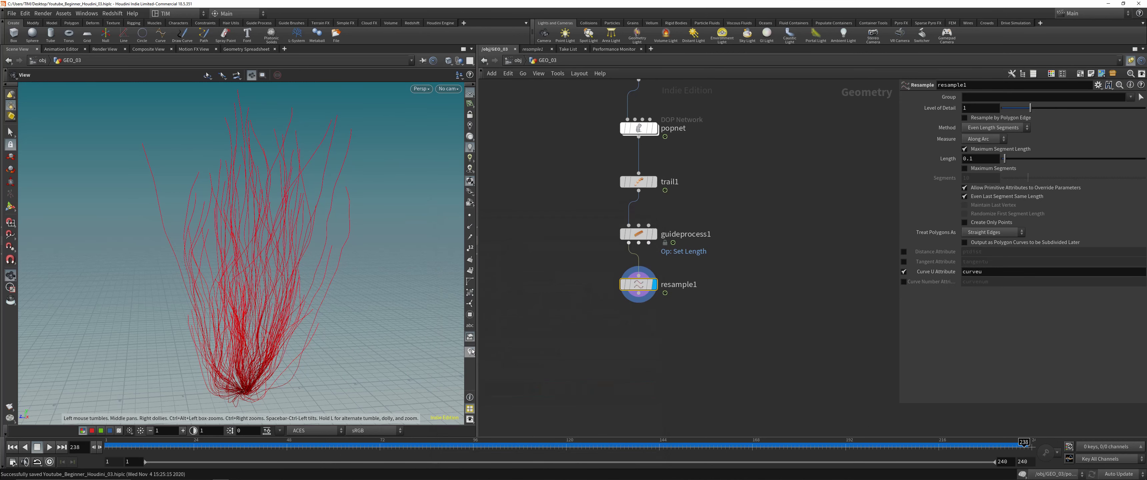
Set the Length of resample1 to 0.05 and have it treat polygons as Subdivision Curves
drag(285, 250, 271, 262)
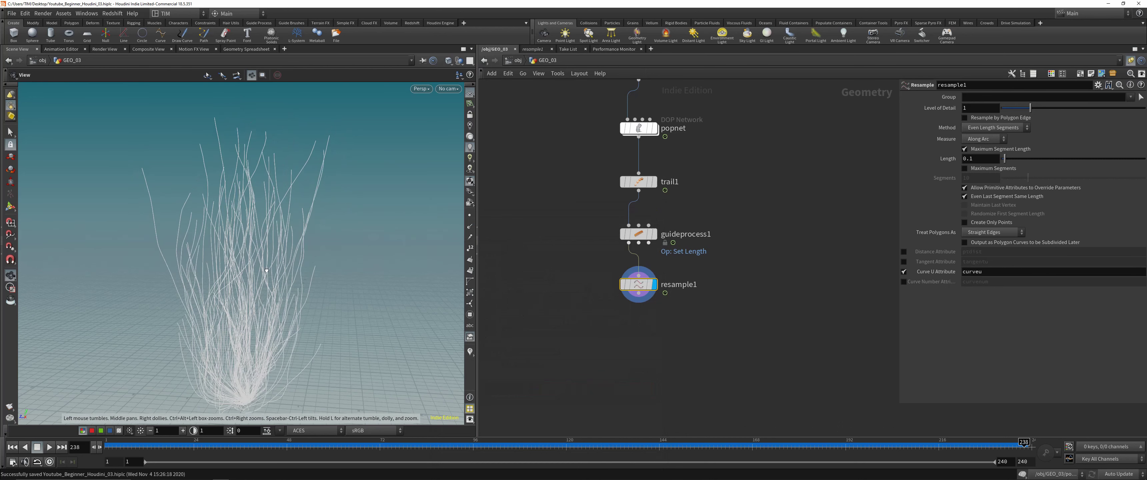
click(470, 215)
click(470, 215)
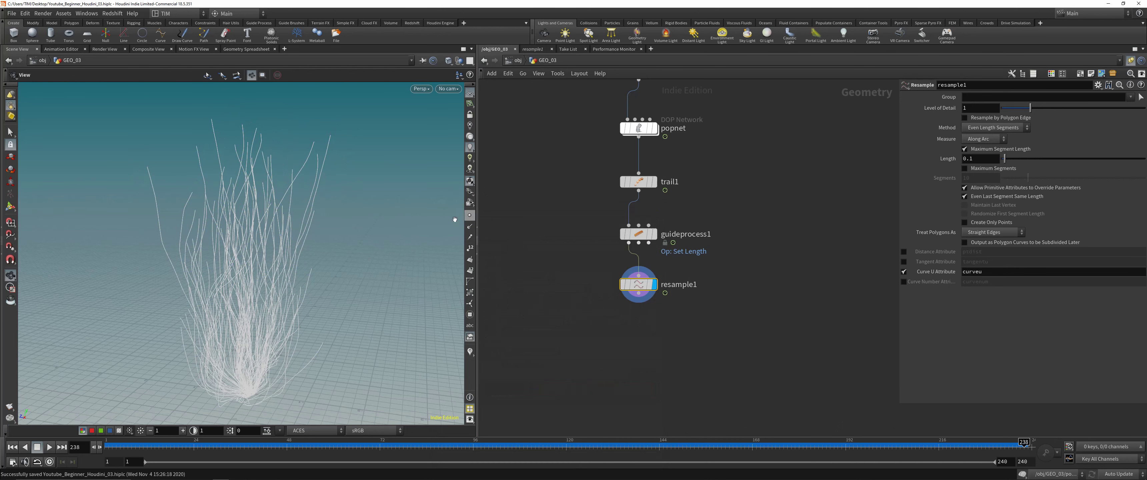
click(988, 160)
key(BackSpace)
key(Return)
click(993, 232)
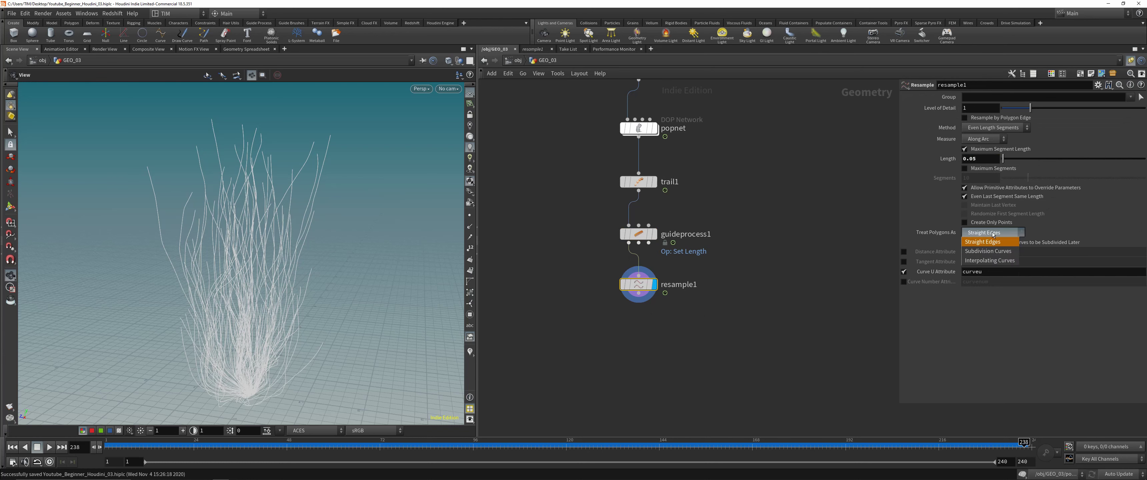
click(988, 251)
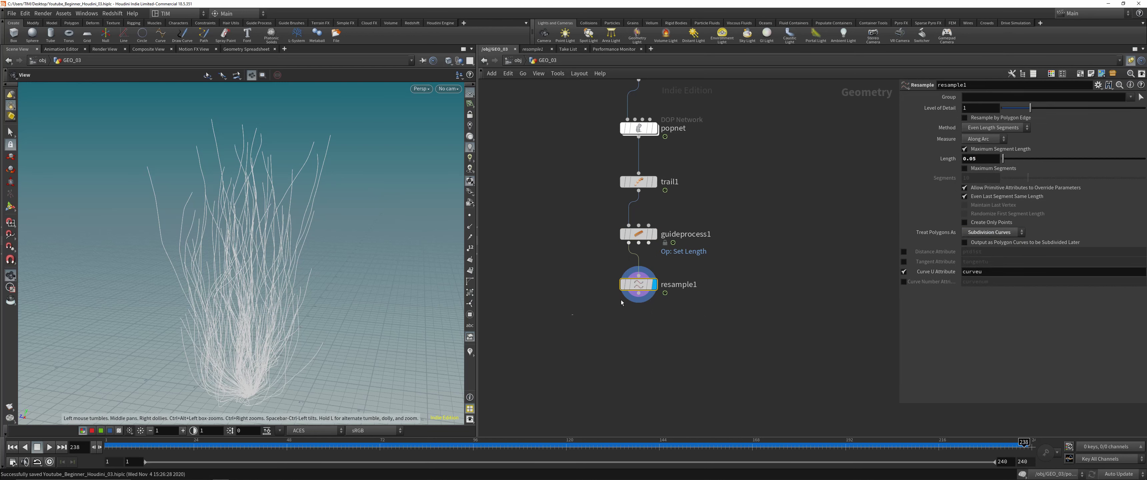
Show the points of the resampled curves briefly to inspect their spacing, and hide them again
click(469, 216)
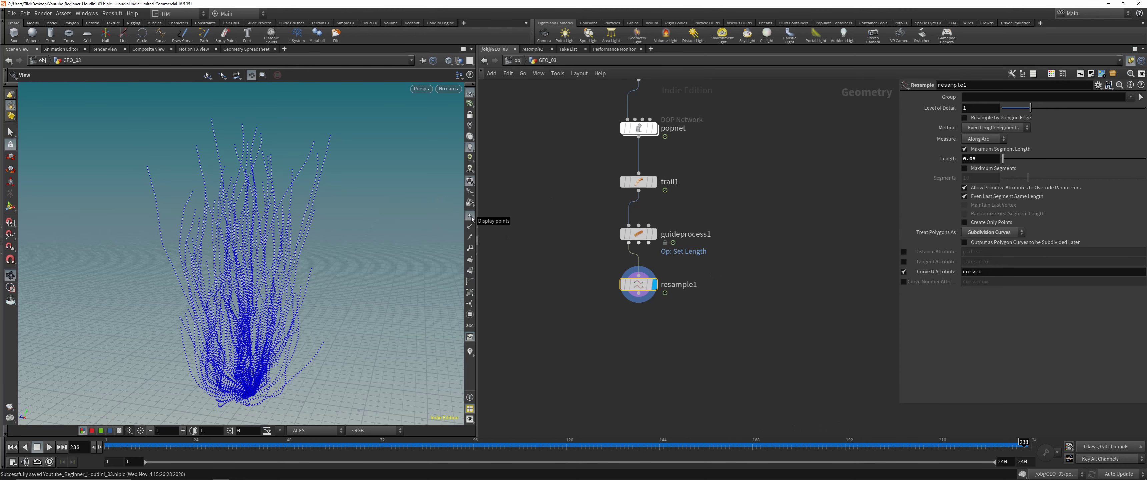
drag(290, 270, 477, 226)
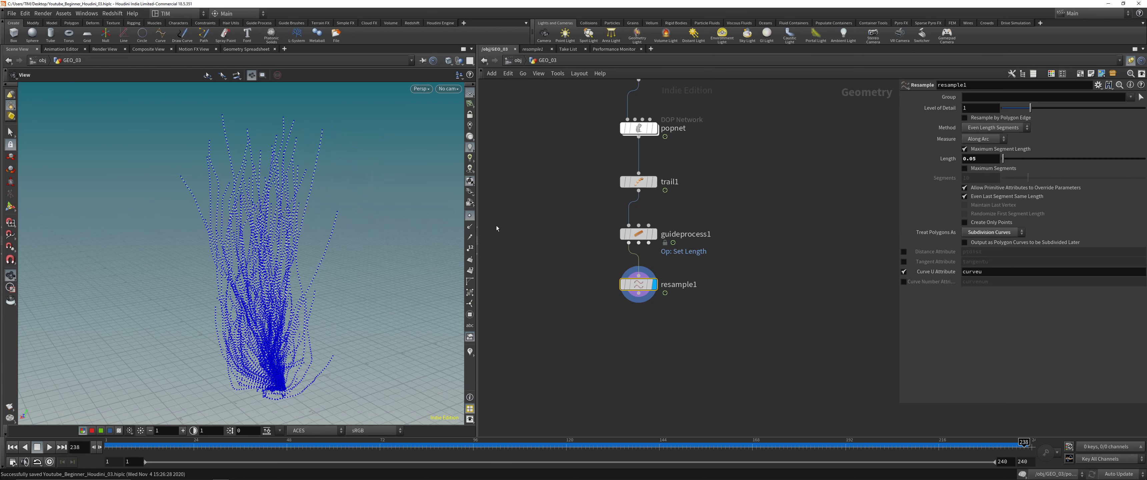
click(470, 216)
middle_drag(618, 330, 596, 290)
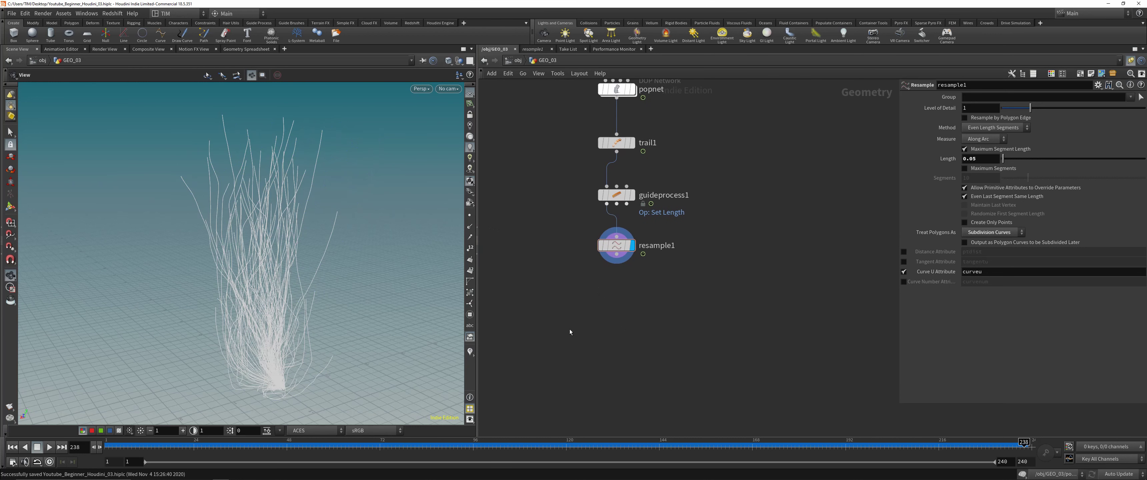
scroll(572, 321, down, 1)
scroll(591, 313, up, 1)
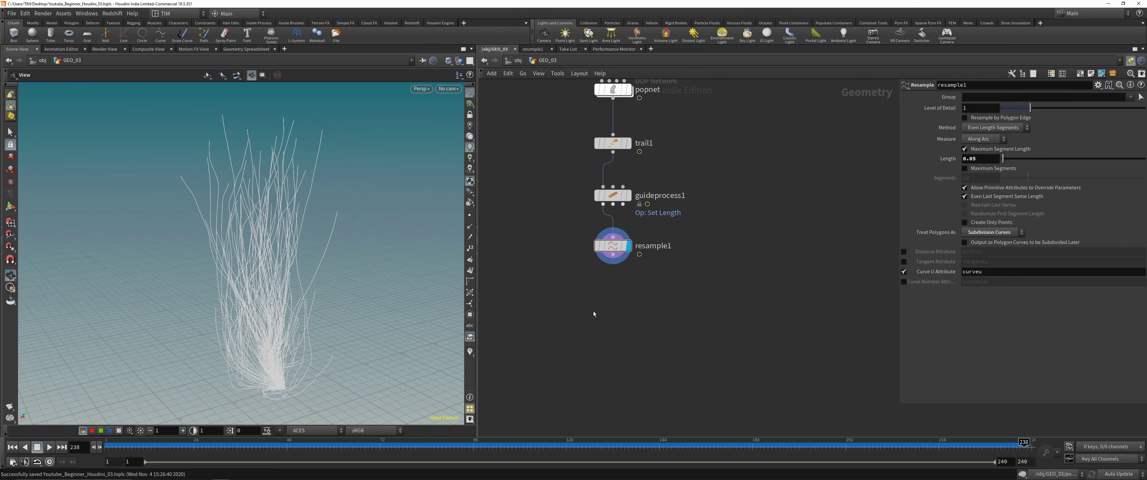
key(Tab)
text(v)
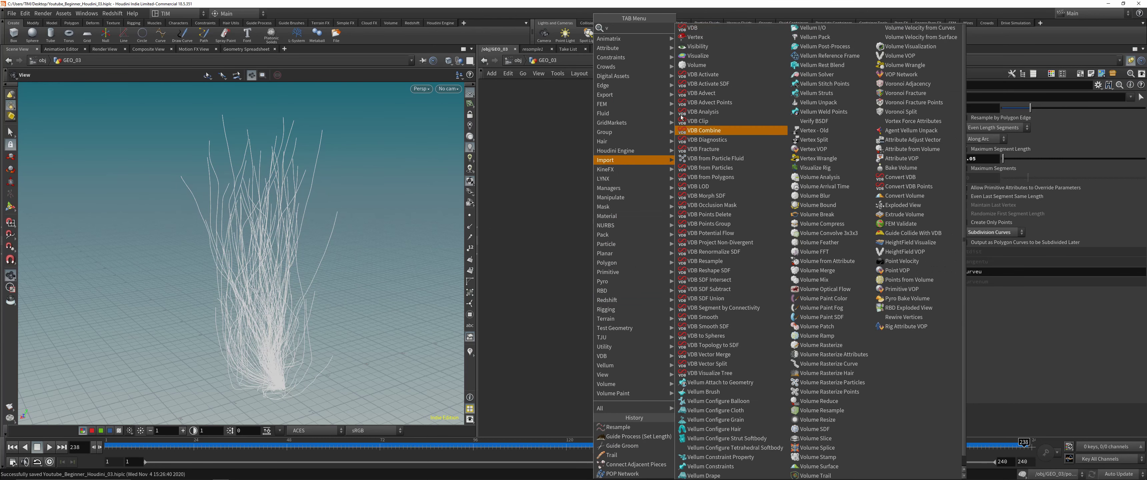
key(Escape)
Add a Point VOP after resample1 and make it the displayed node
key(Tab)
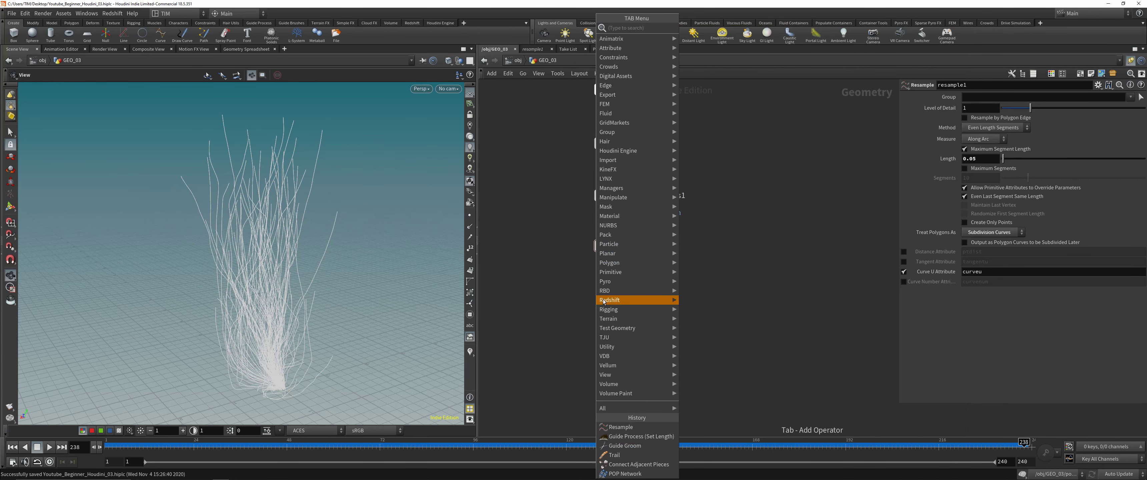
mouse_move(604, 301)
click(704, 28)
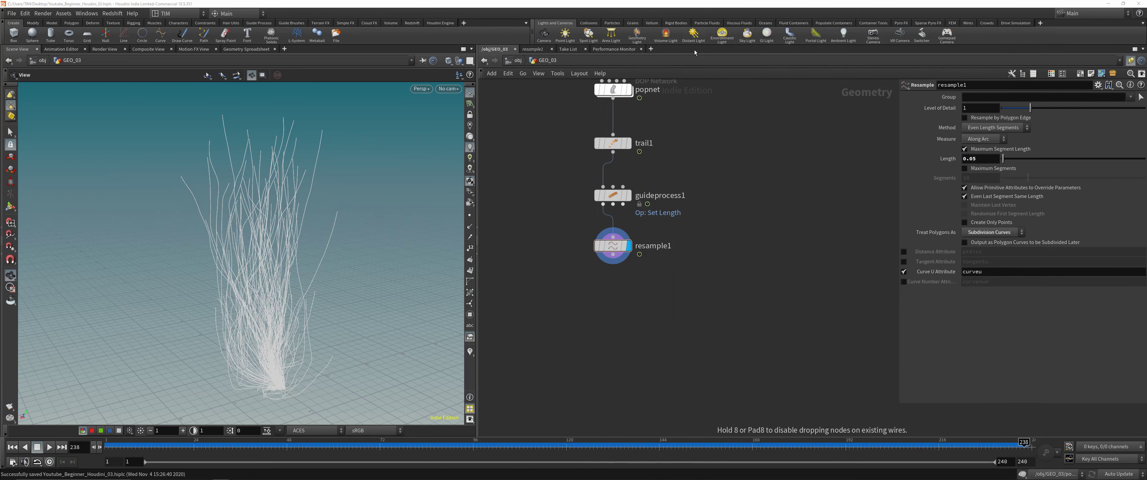
click(617, 298)
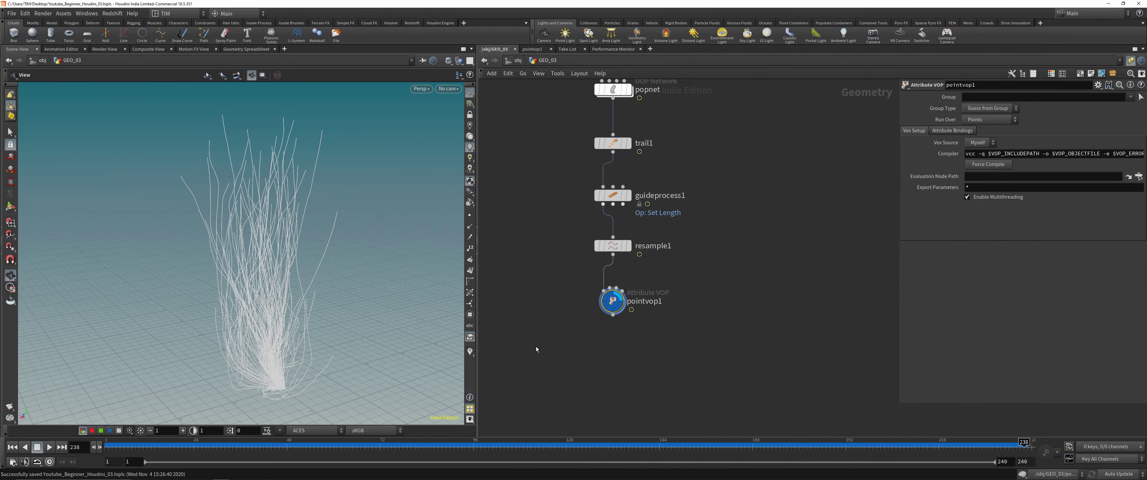
Open the network inside pointvop1 and make working room between its global parameters and output nodes, widening the network pane
double_click(608, 305)
drag(646, 232, 824, 244)
middle_drag(550, 290, 631, 281)
drag(478, 241, 442, 241)
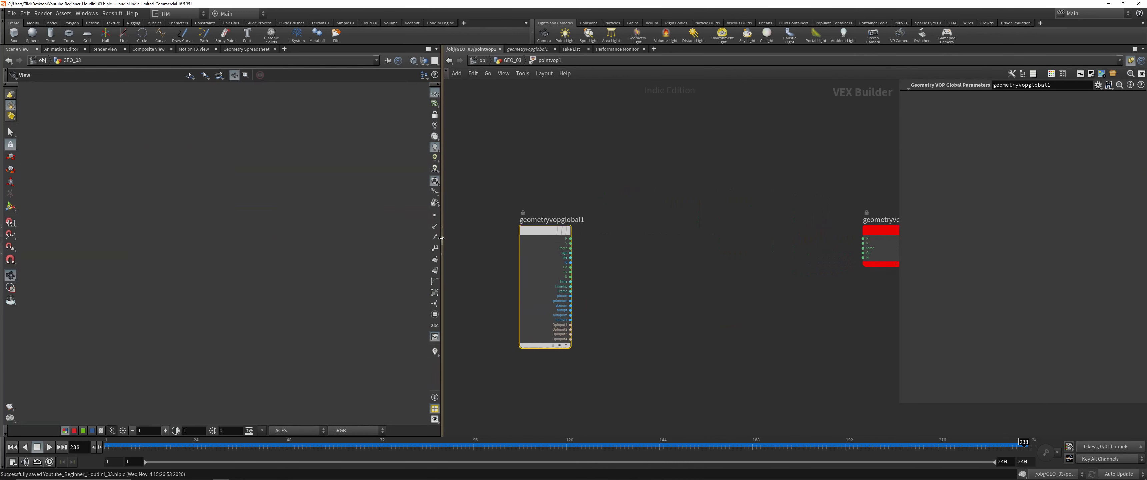
middle_drag(635, 241, 584, 241)
right_drag(584, 241, 635, 245)
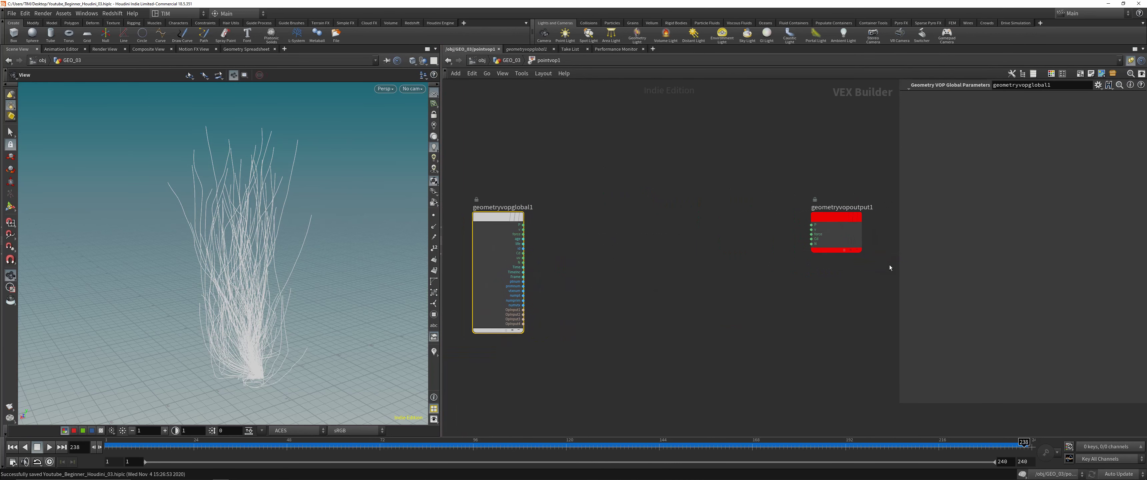
drag(898, 389, 903, 389)
middle_drag(769, 323, 788, 325)
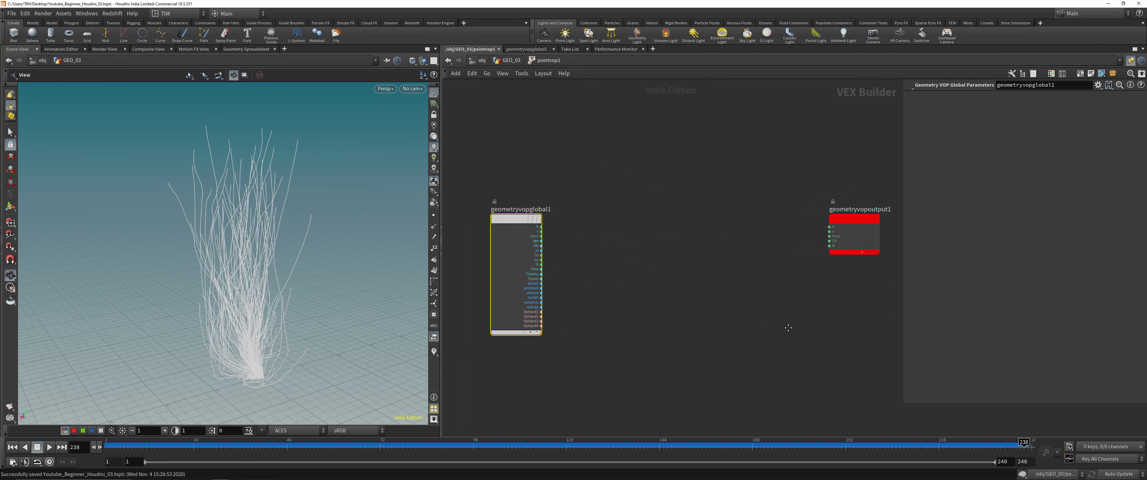
middle_drag(742, 281, 726, 280)
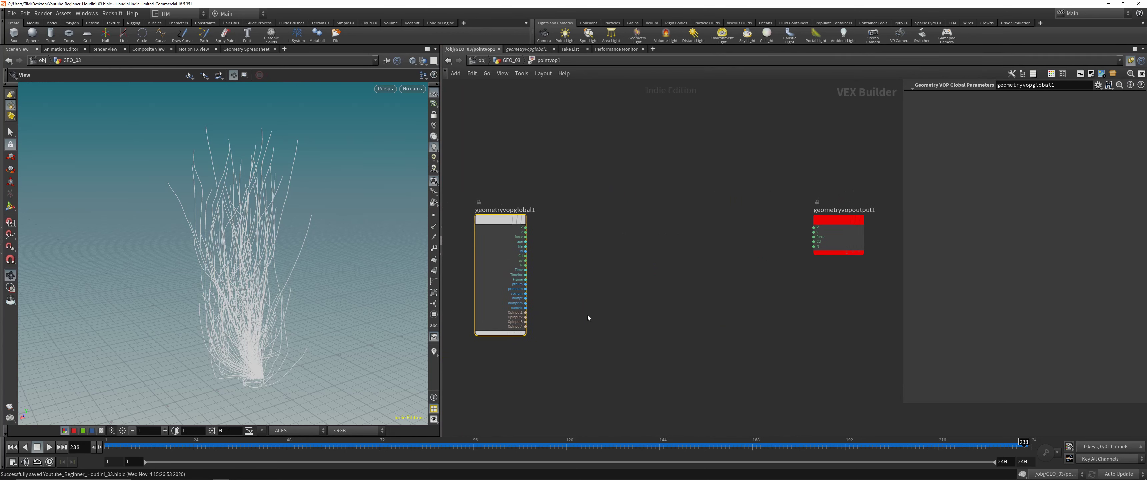
Add a Bind node below the global parameters node and set its attribute name to curveu
key(Tab)
text(bind)
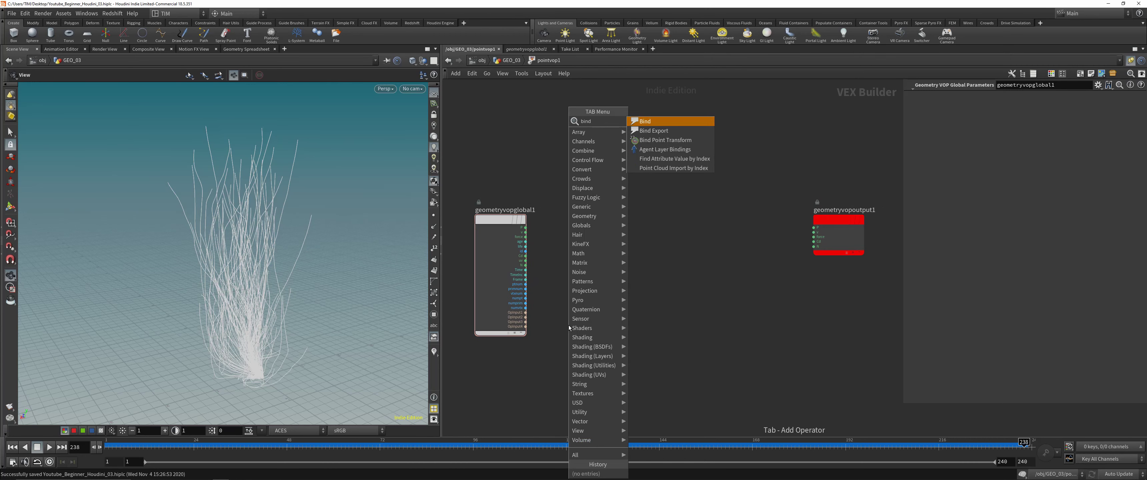
key(Return)
click(569, 326)
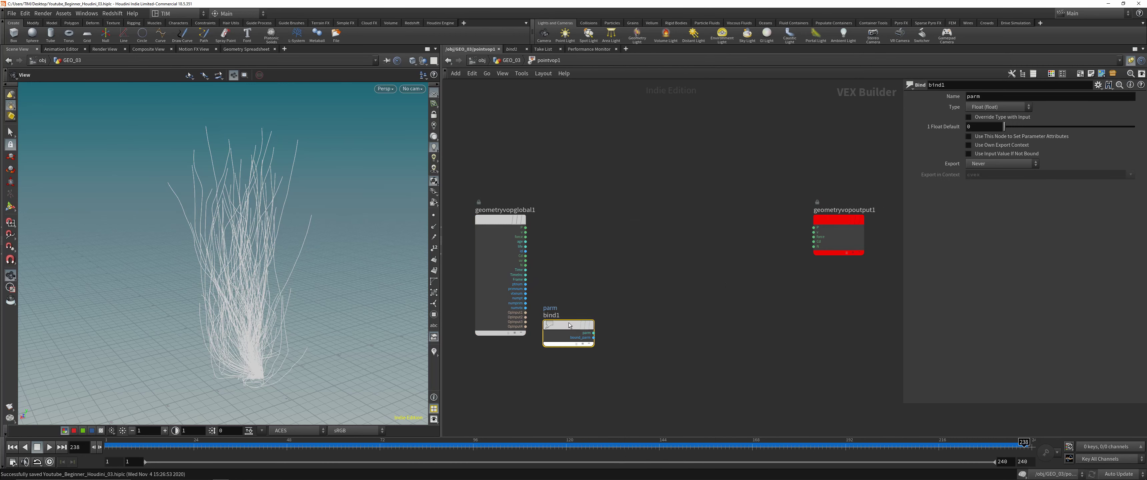
drag(569, 325, 502, 368)
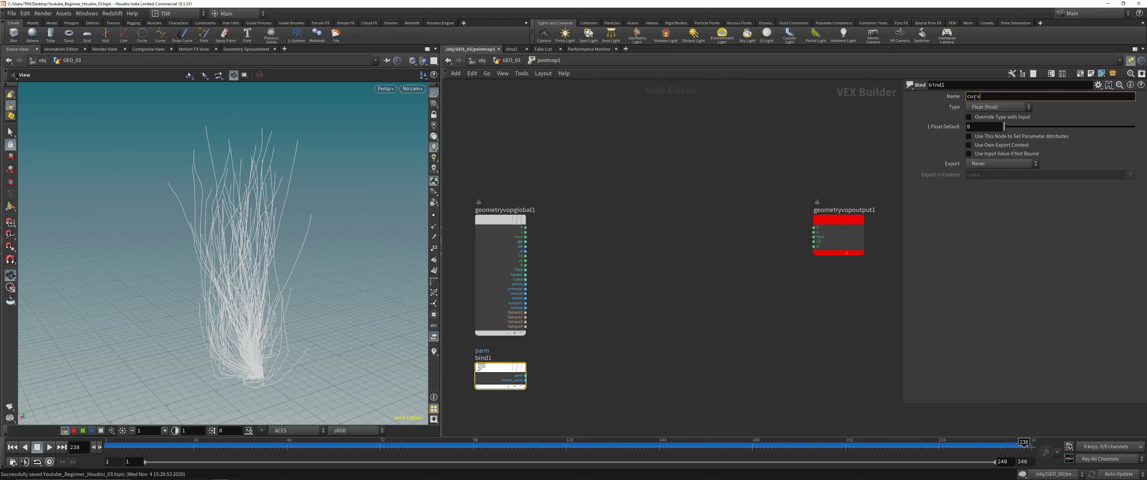
key(Return)
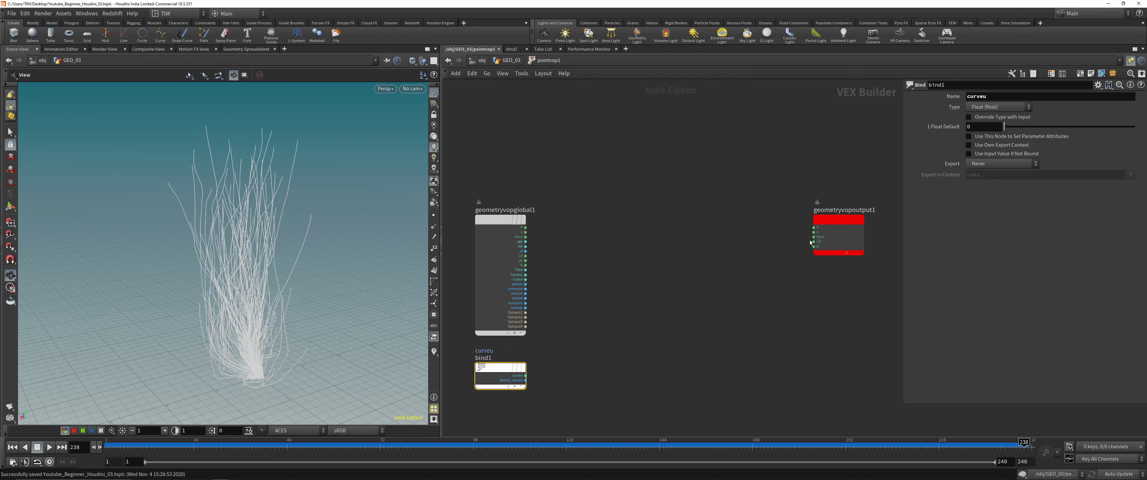
Wire curveu into the output's Cd to preview it as colour on the curves, and disconnect it again
drag(810, 243, 525, 375)
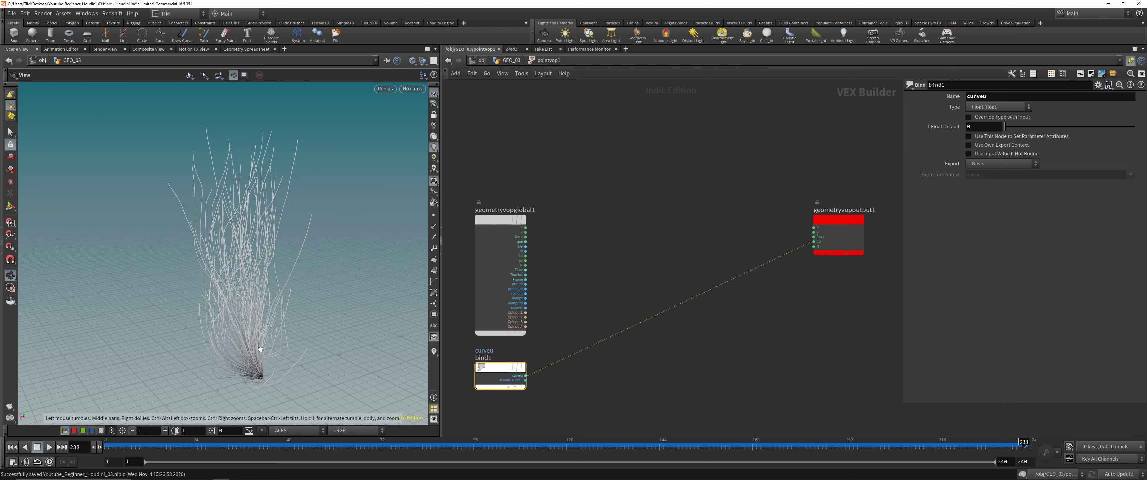
drag(260, 349, 405, 310)
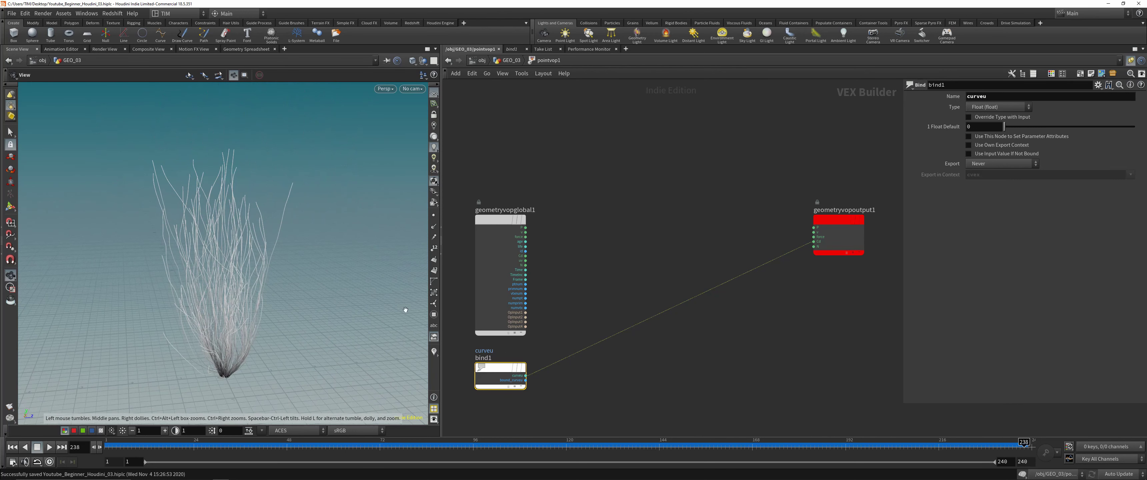
drag(629, 278, 679, 382)
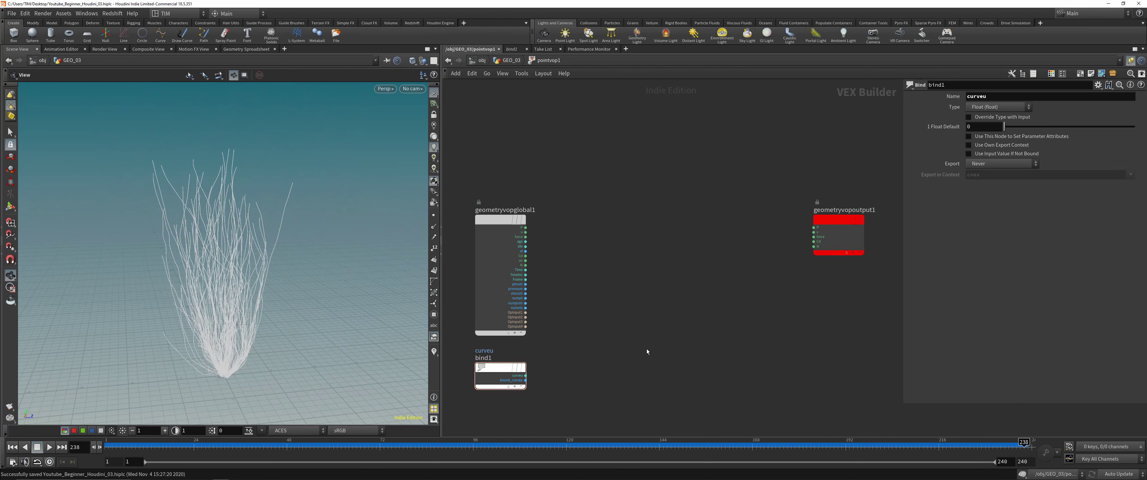
Add a Multiply node fed by bind1's curveu output and rename it multiply
scroll(601, 336, up, 1)
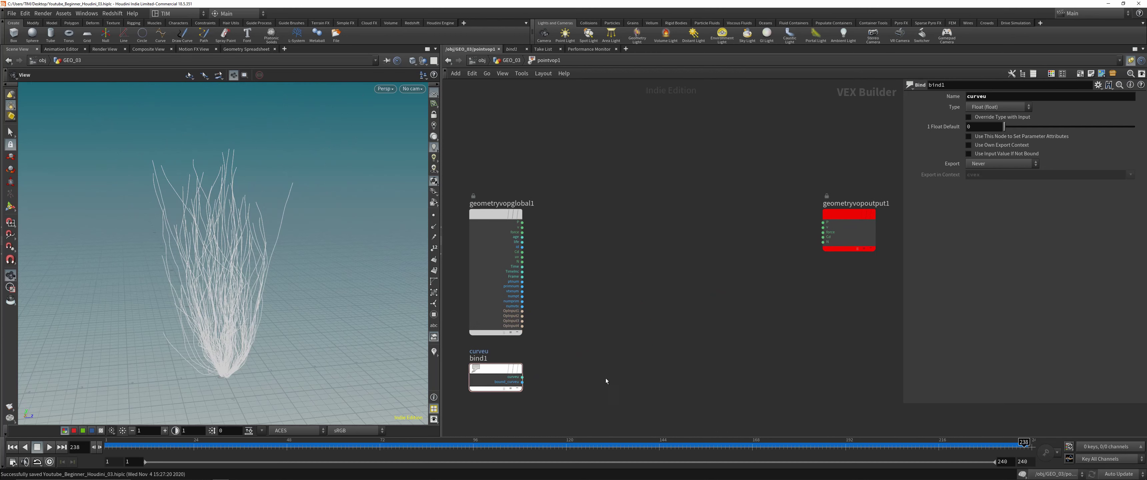
click(516, 380)
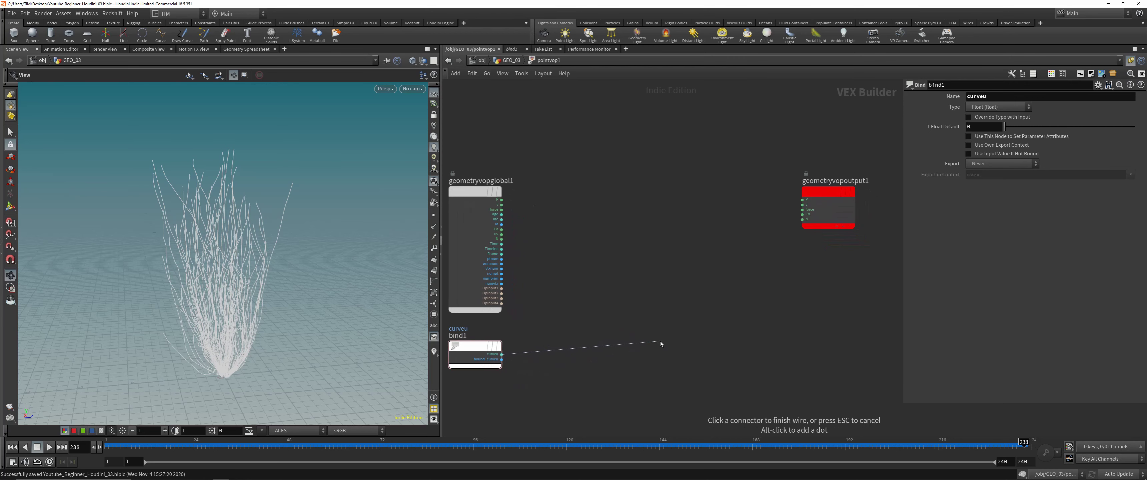
key(Tab)
text(mult)
key(Return)
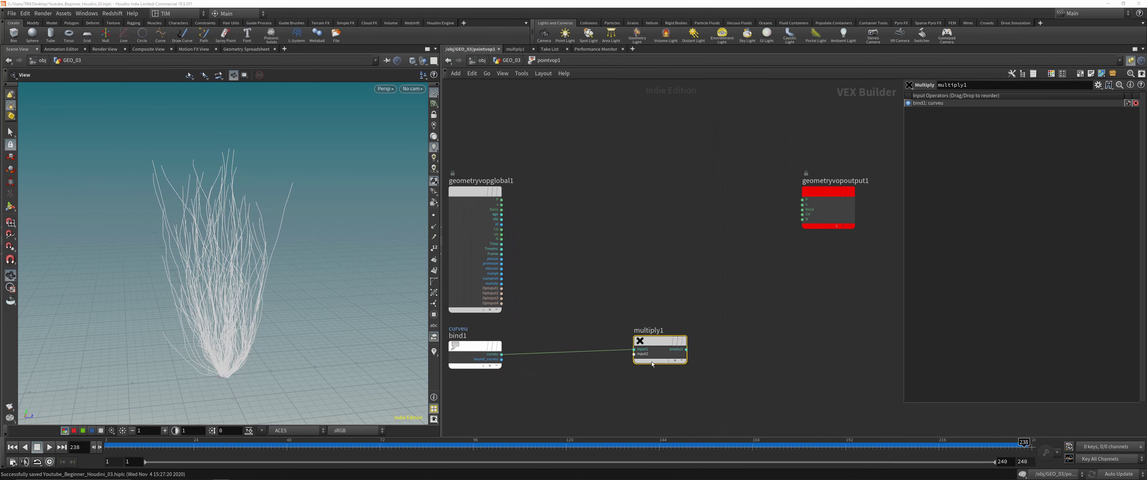
click(706, 344)
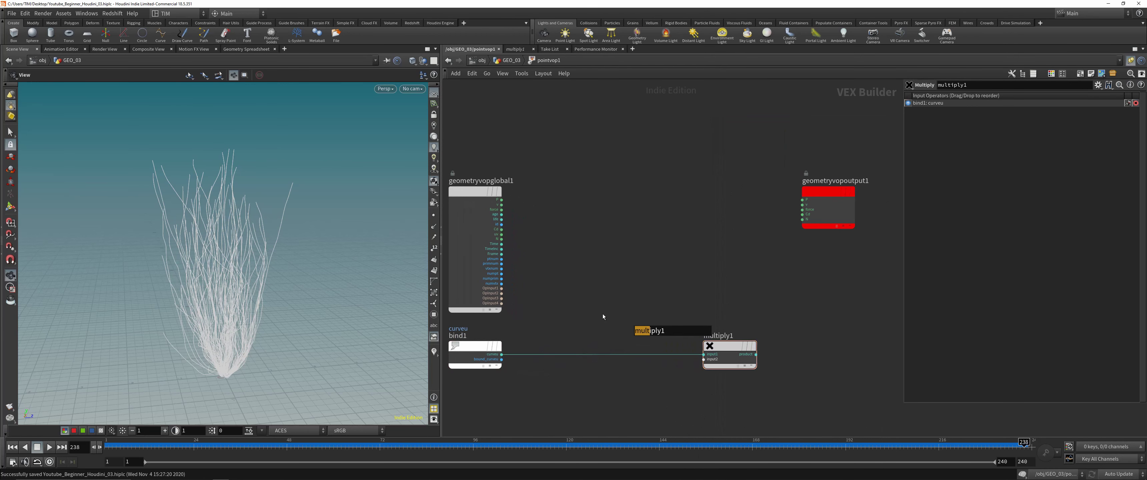
key(BackSpace)
key(Return)
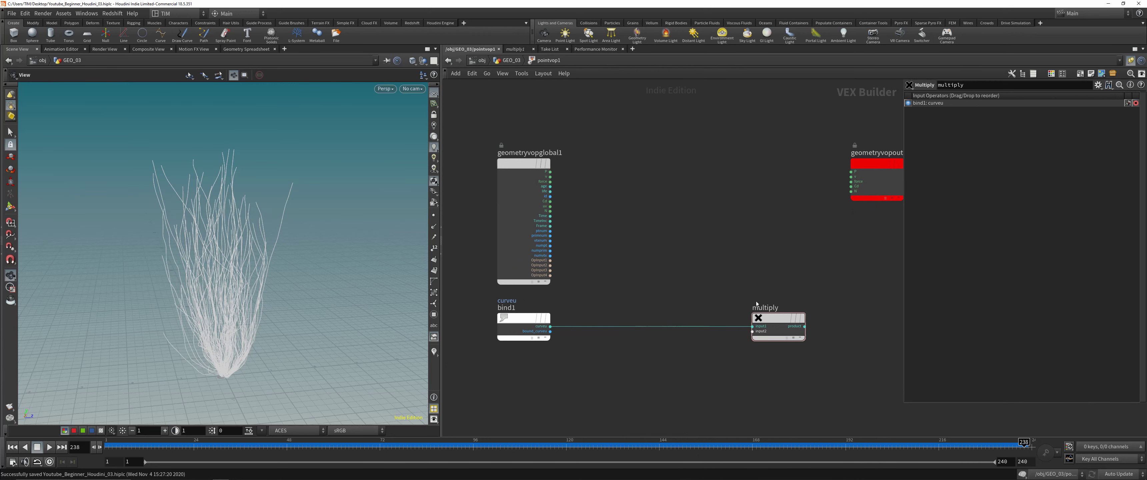
Insert a Ramp Parameter on the wire between bind1 and multiply, and set its type to Spline Ramp (float)
key(Tab)
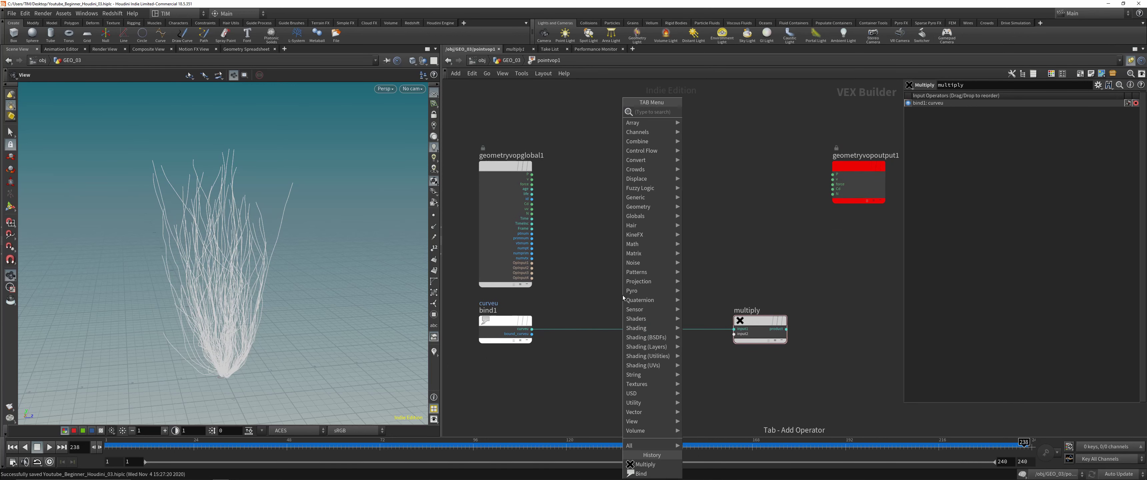
text(ramp)
click(706, 131)
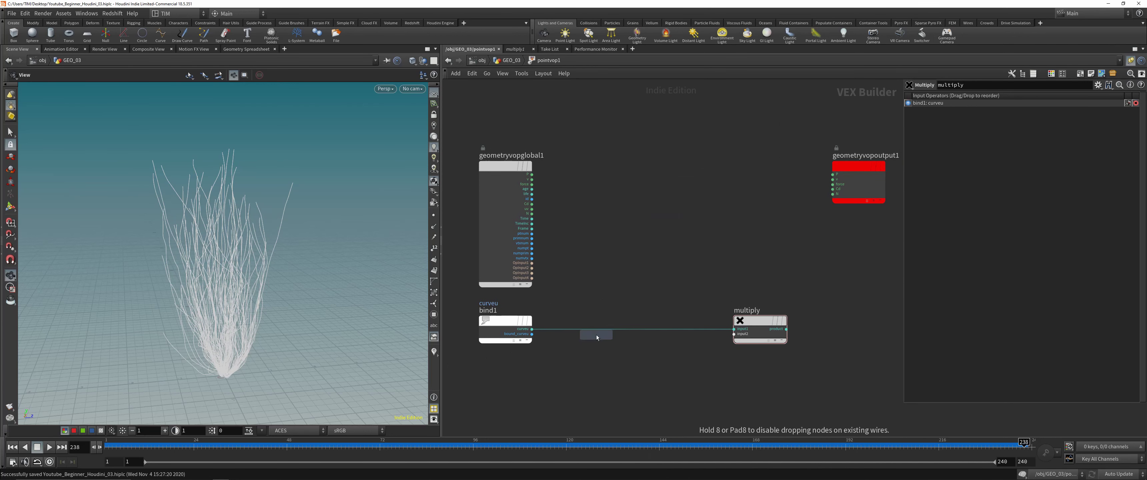
click(617, 329)
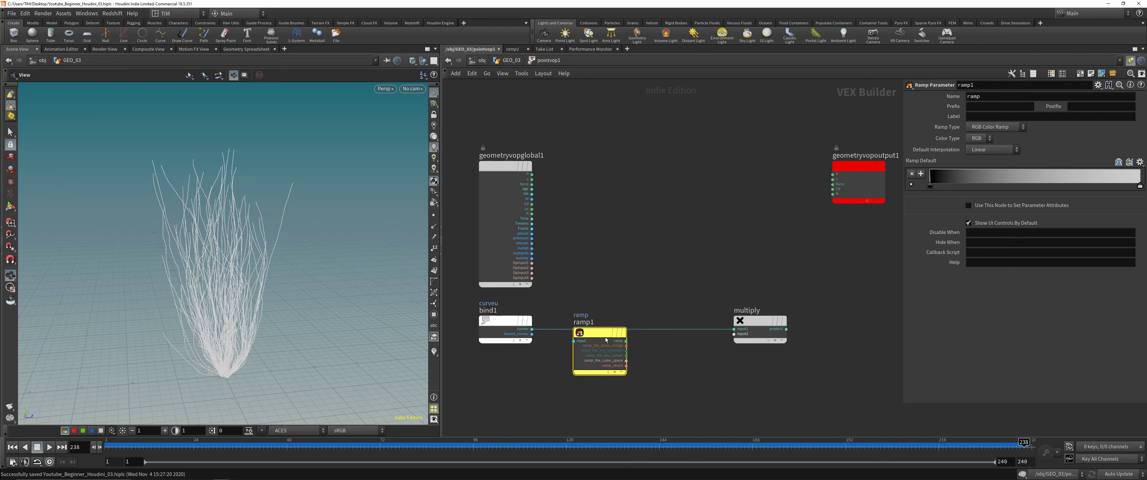
click(982, 128)
click(993, 136)
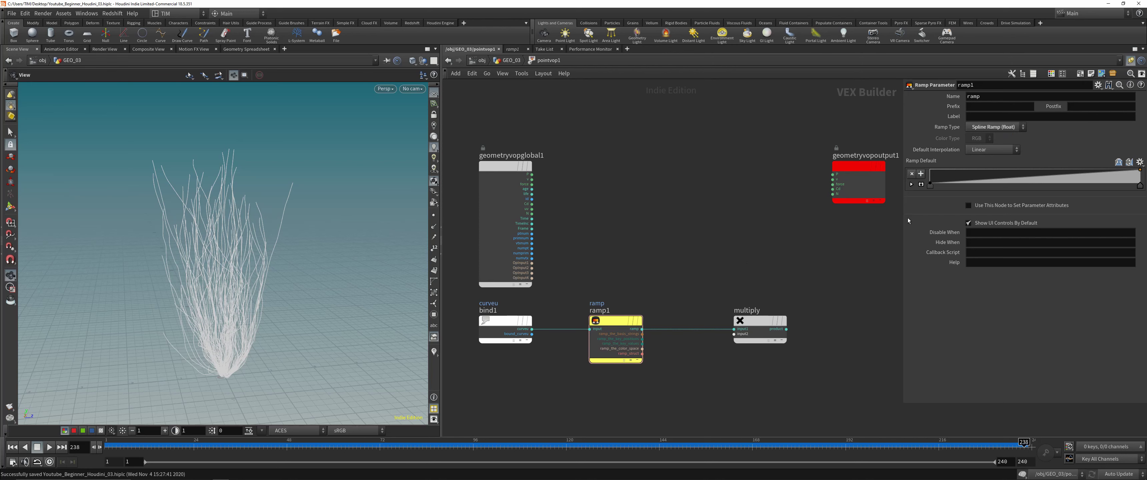
Name the ramp parameter ramp_remap and label it RAMP REMAP
click(988, 96)
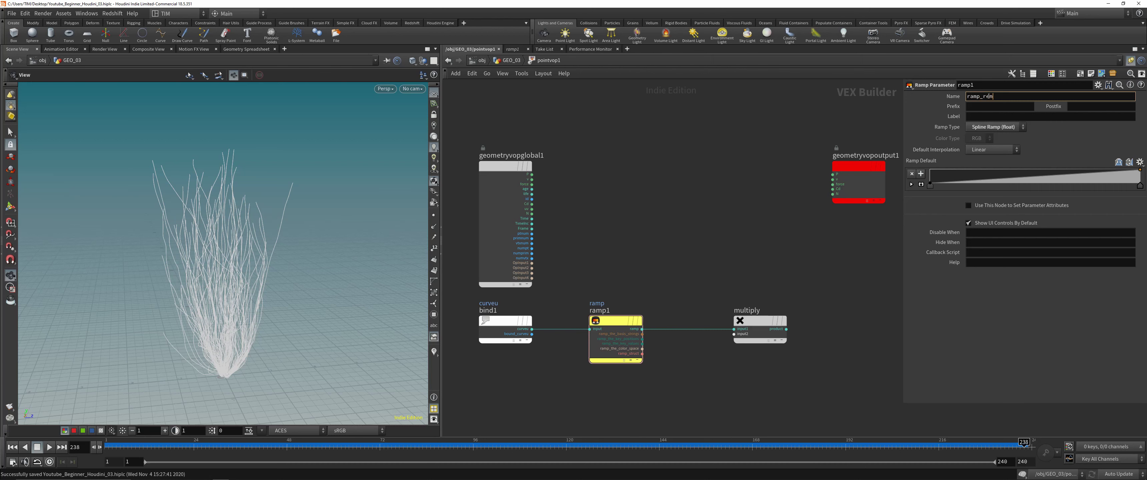
text(_remap)
key(Return)
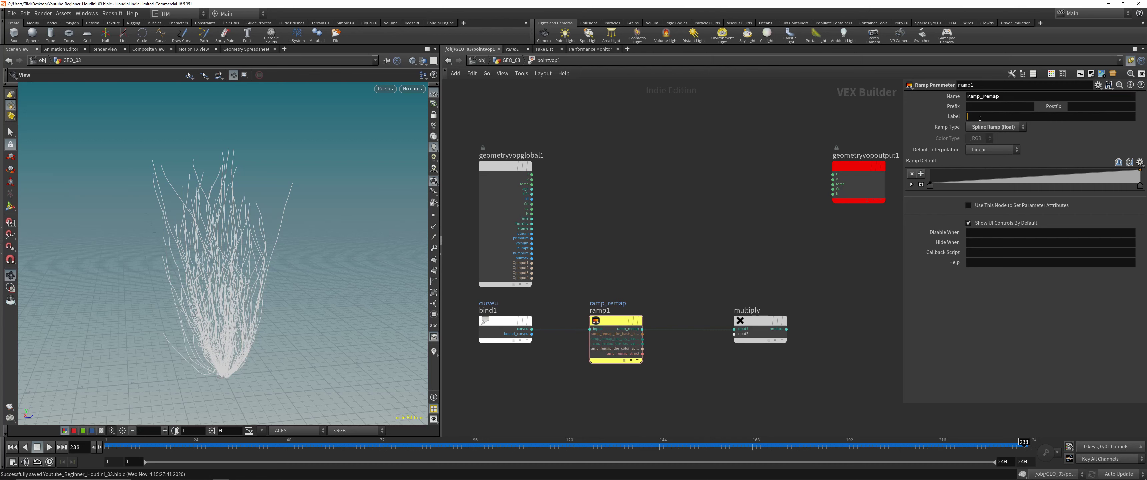
click(980, 117)
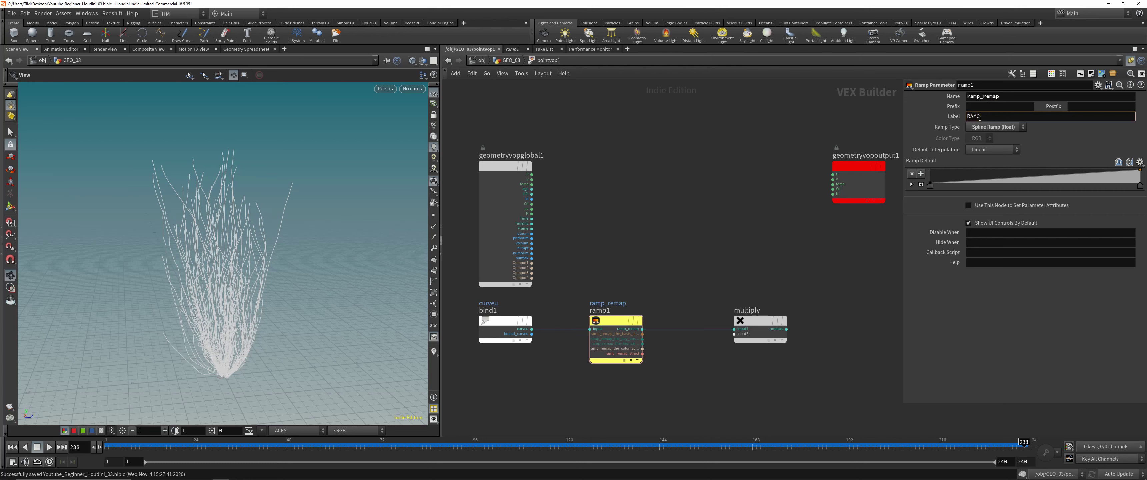
text(RAMP REMAP)
key(Return)
Add a Parameter node below ramp1 and wire it into the second input of multiply
middle_drag(824, 280, 731, 259)
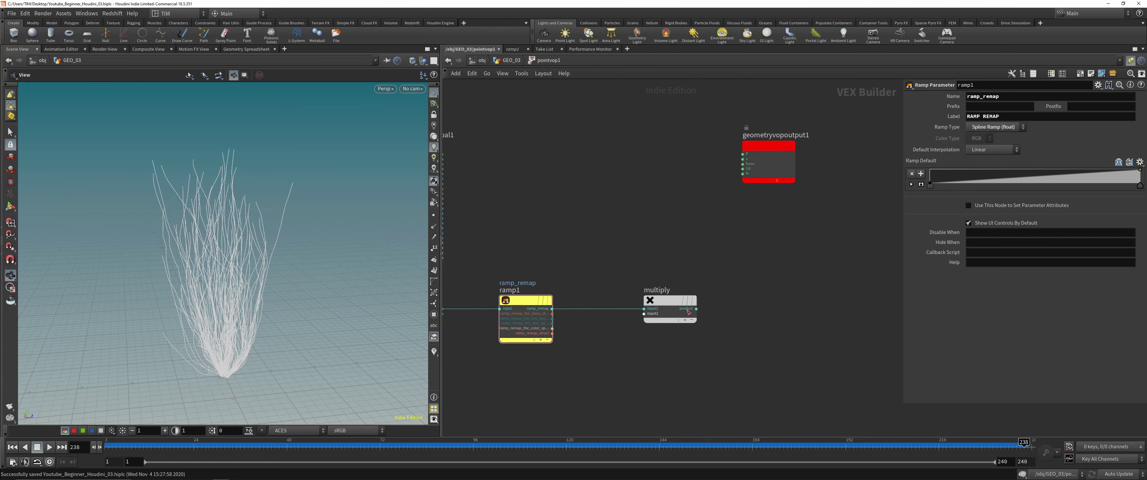
drag(675, 301, 684, 302)
scroll(606, 360, down, 1)
middle_drag(606, 360, 725, 292)
click(763, 257)
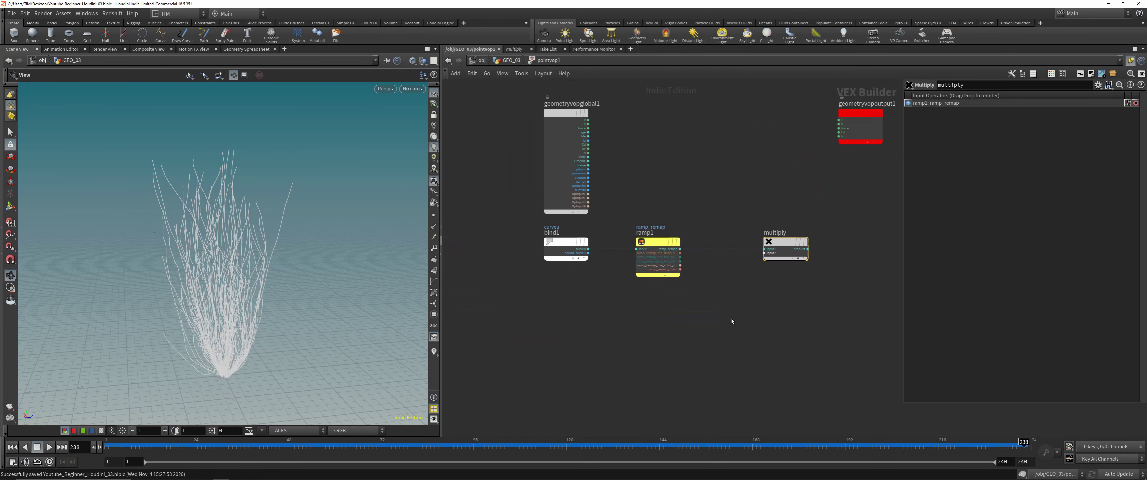
key(Tab)
text(param)
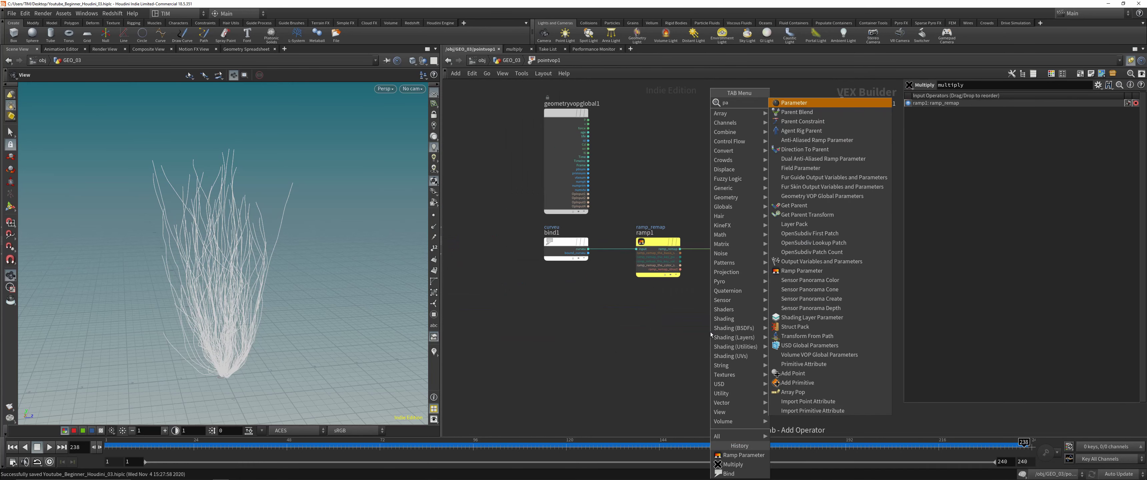
key(Return)
drag(711, 334, 658, 322)
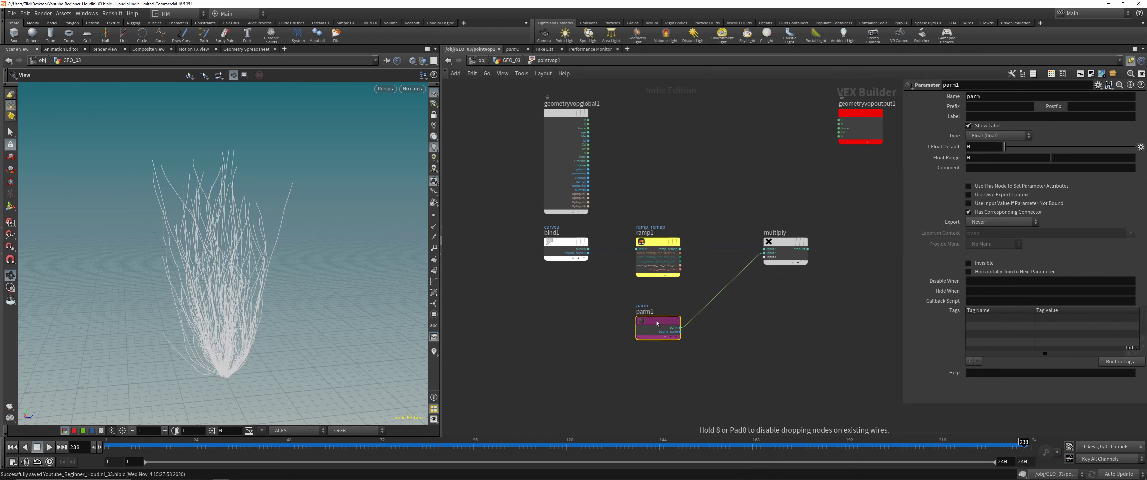
Switch the network wires to the rounded style and label the parameter node Scale Mult
key(shift+s)
click(996, 116)
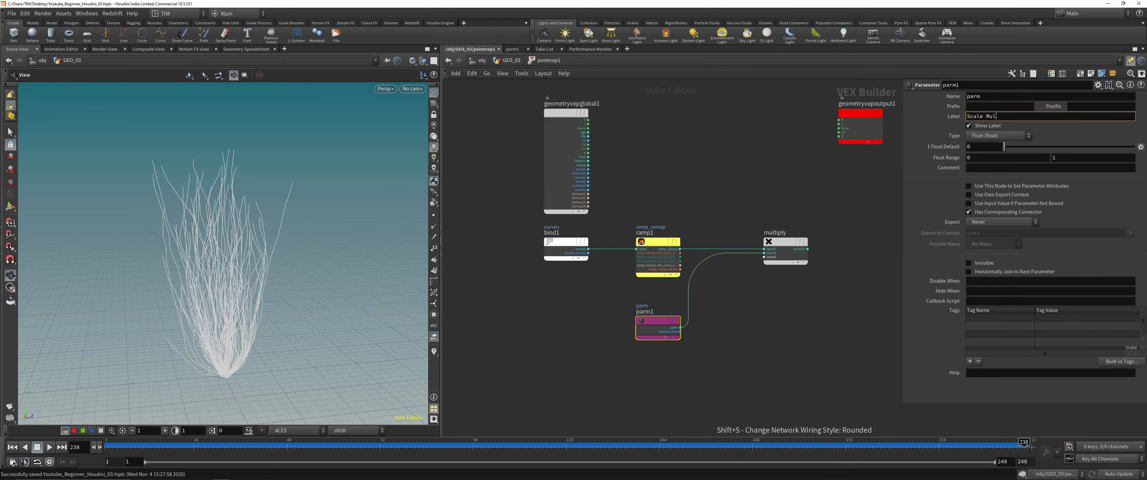
click(695, 224)
Add a Bind node after multiply, fed by its product, and name its attribute scale_mult
click(807, 249)
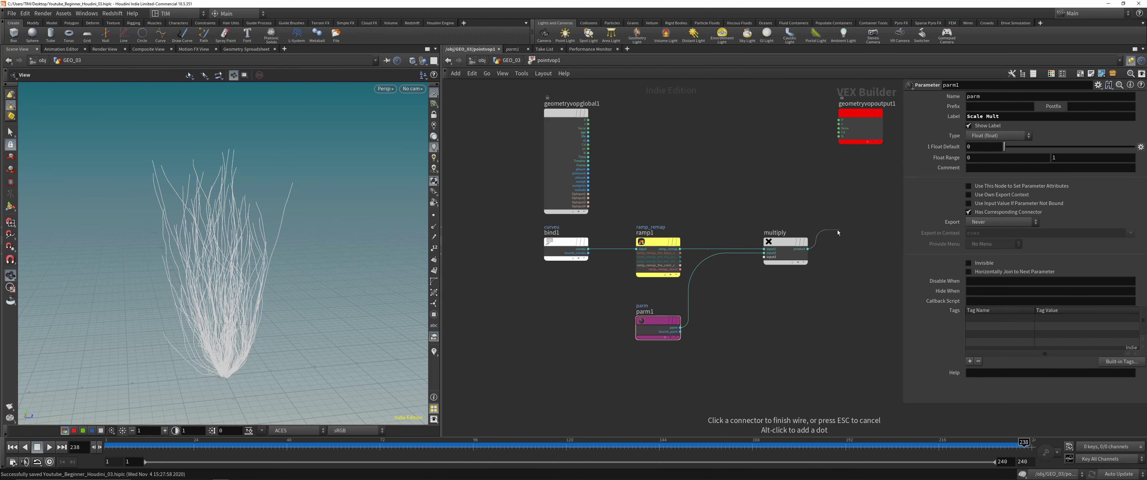
middle_drag(862, 241, 809, 263)
key(Tab)
text(bin)
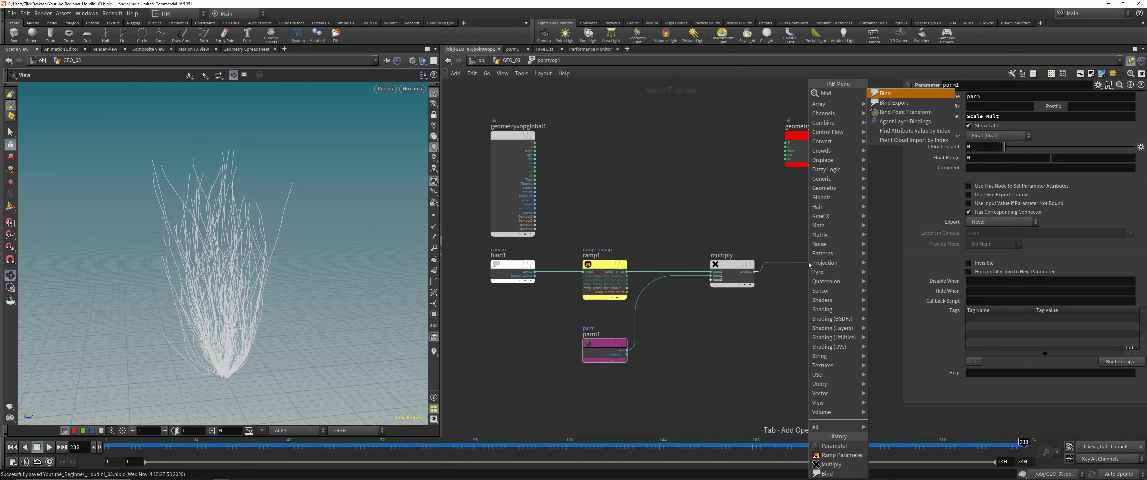
key(Return)
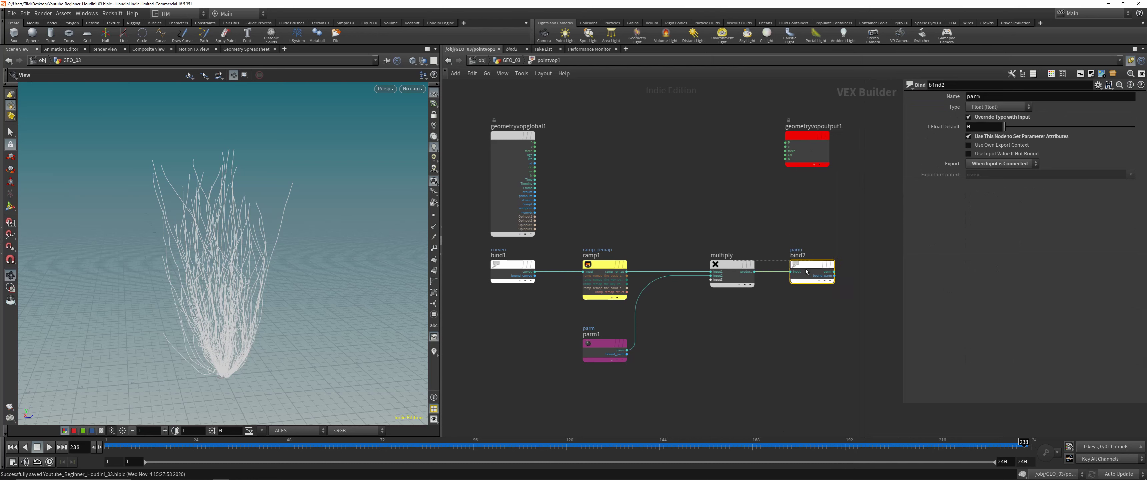
click(804, 269)
drag(966, 96, 977, 97)
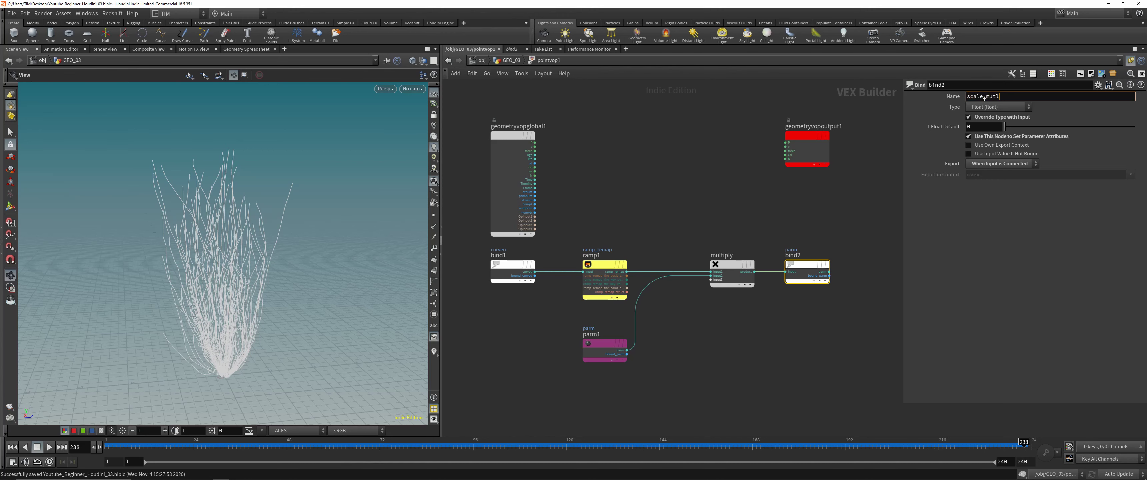
double_click(983, 97)
click(811, 214)
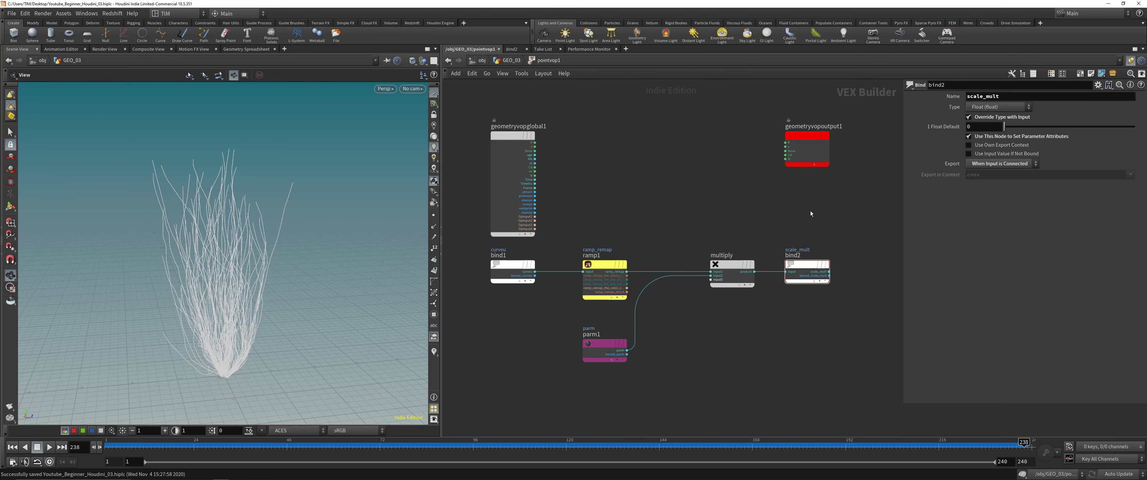
Return to the GEO_03 network and add a PolyWire node after pointvop1 as the displayed node
click(520, 61)
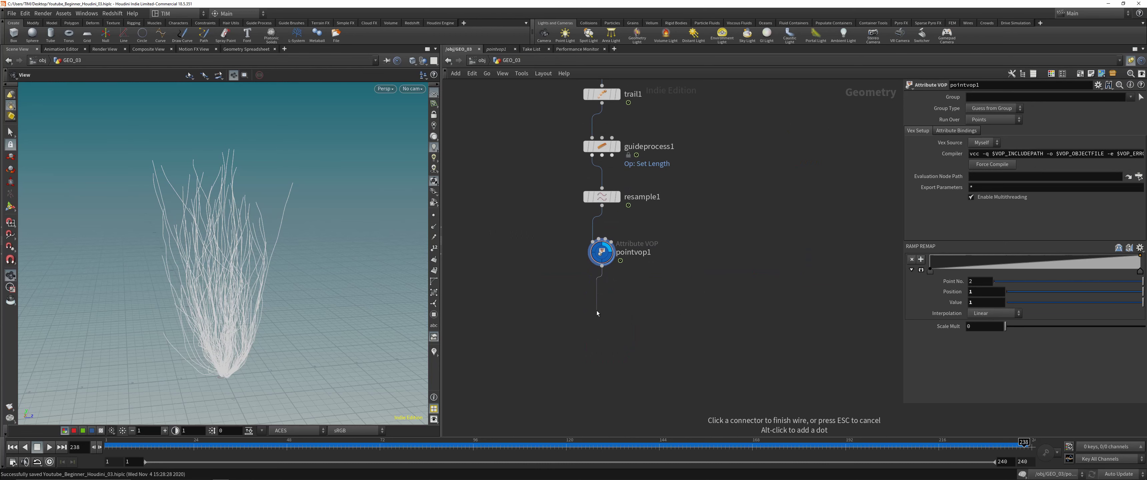
key(Tab)
text(wire)
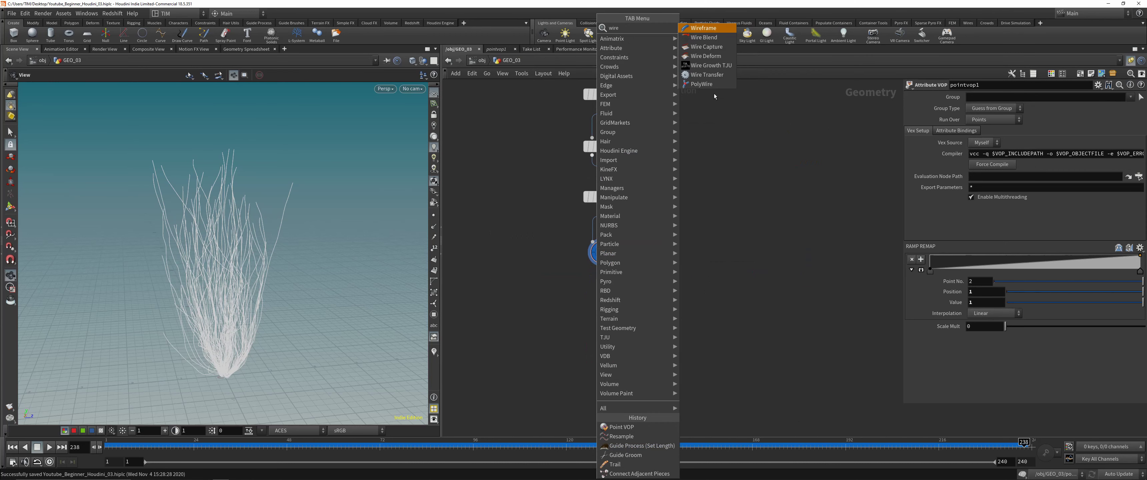
key(Up)
key(Return)
click(600, 321)
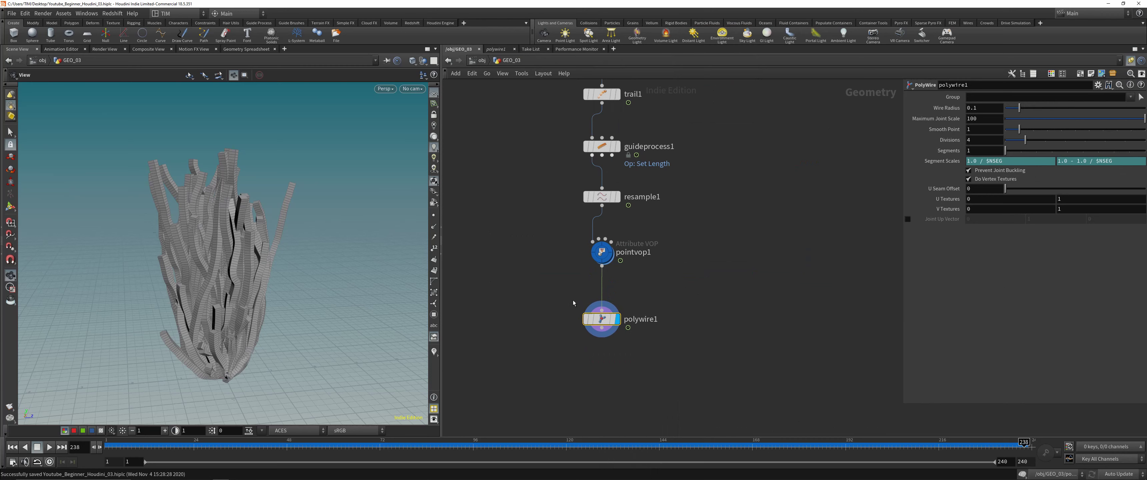
Scrub the timeline to frame 240 to check the wire geometry, and reopen the network inside pointvop1
drag(395, 263, 356, 250)
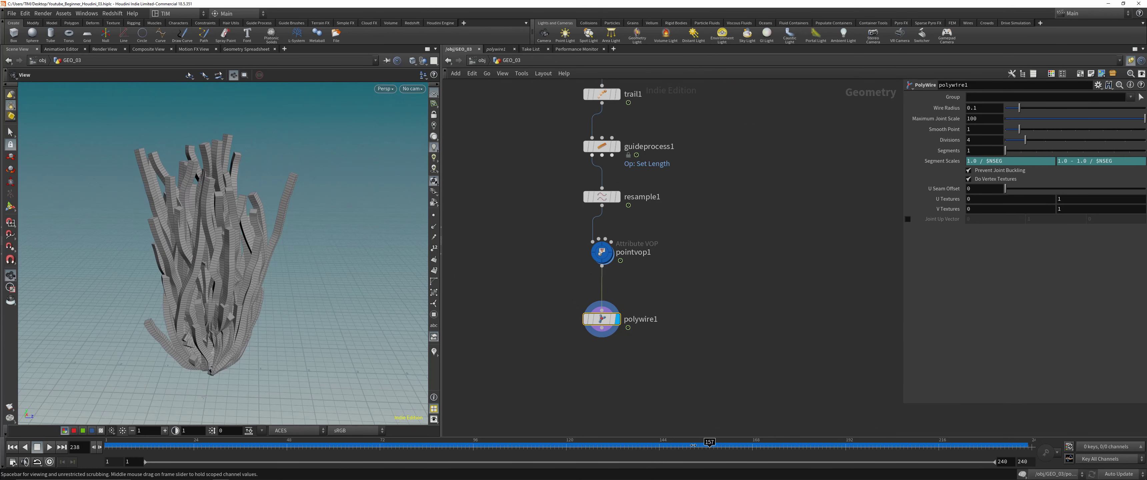
drag(709, 441, 1033, 441)
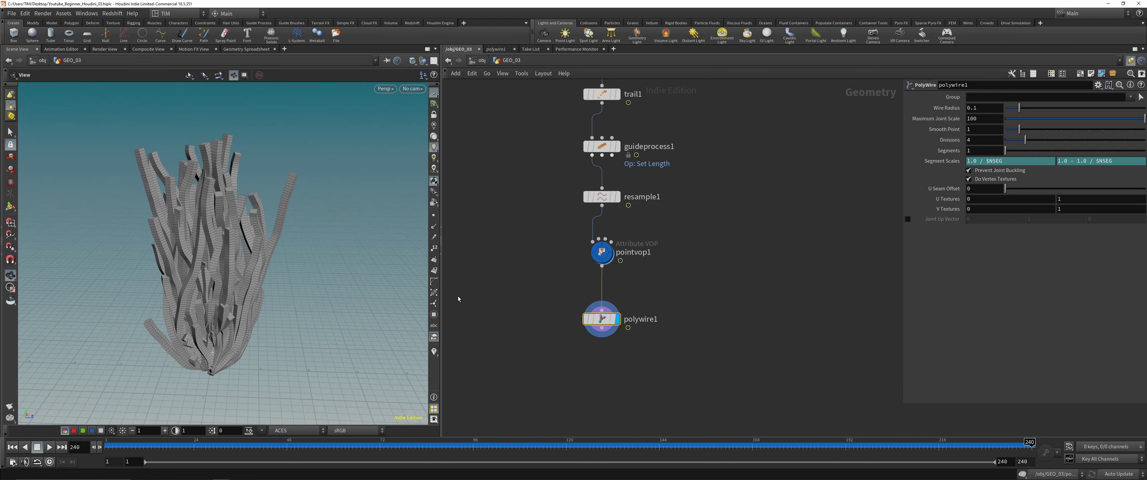
double_click(602, 252)
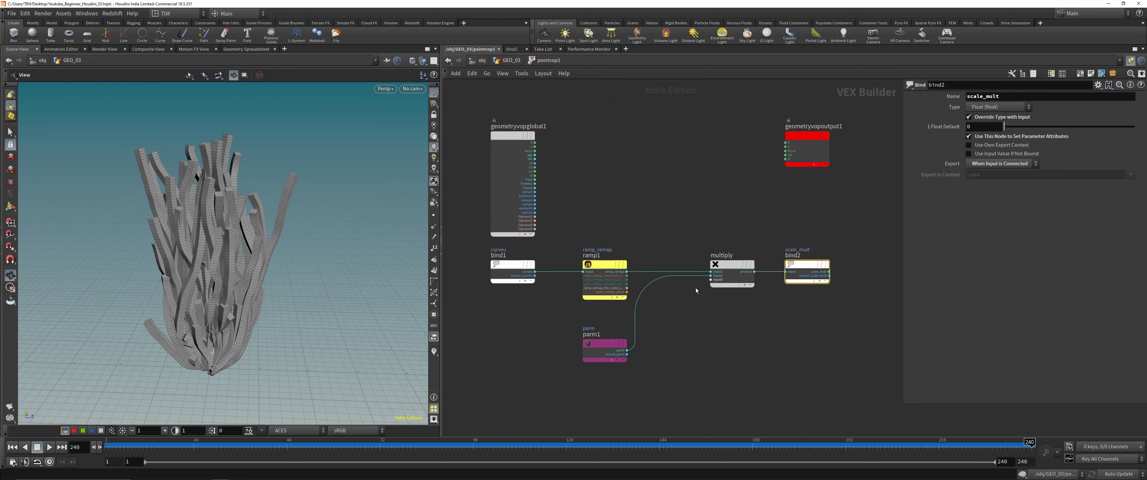
Return to the GEO_03 network and try a Max Length of 1 on guideprocess1, restoring it to 5
key(u)
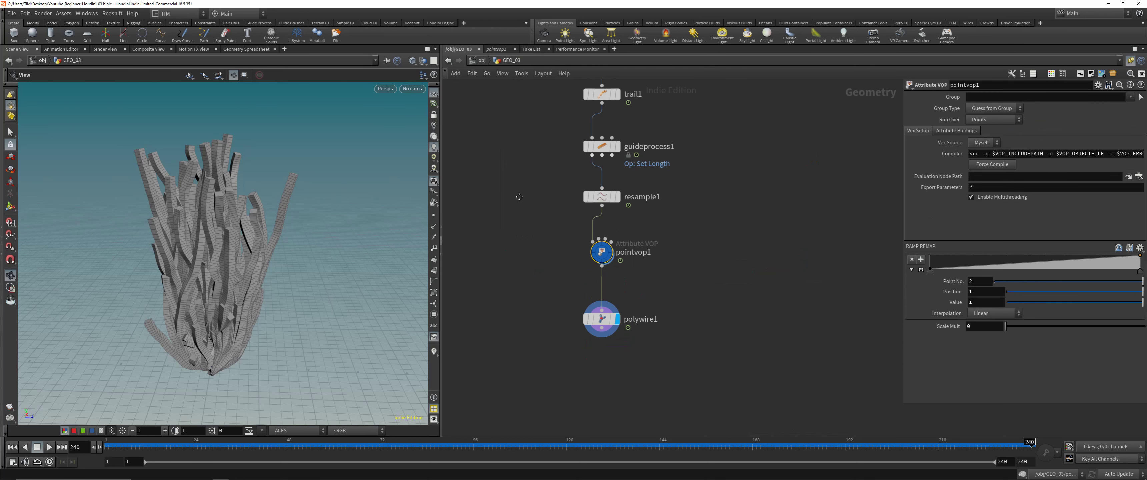
scroll(540, 209, down, 3)
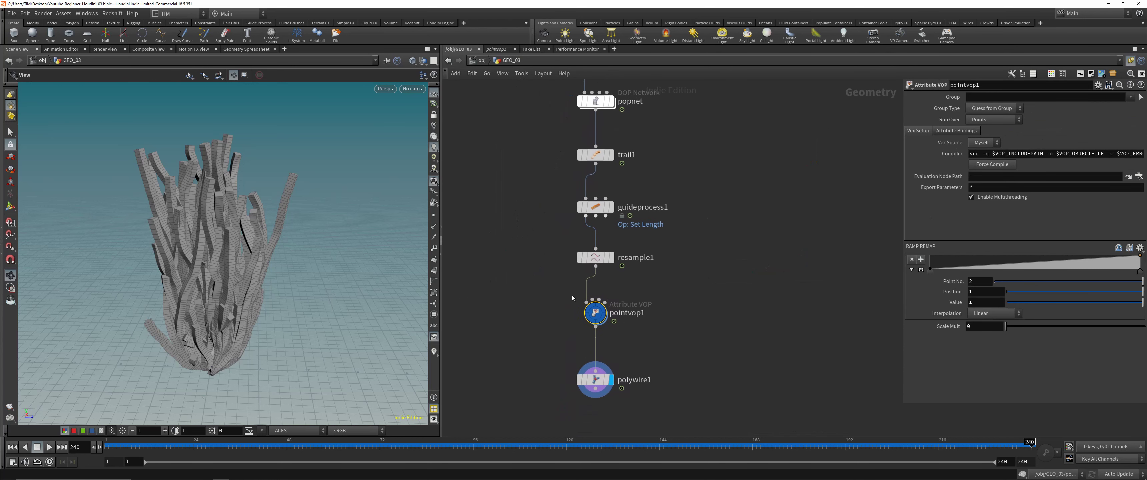
click(586, 192)
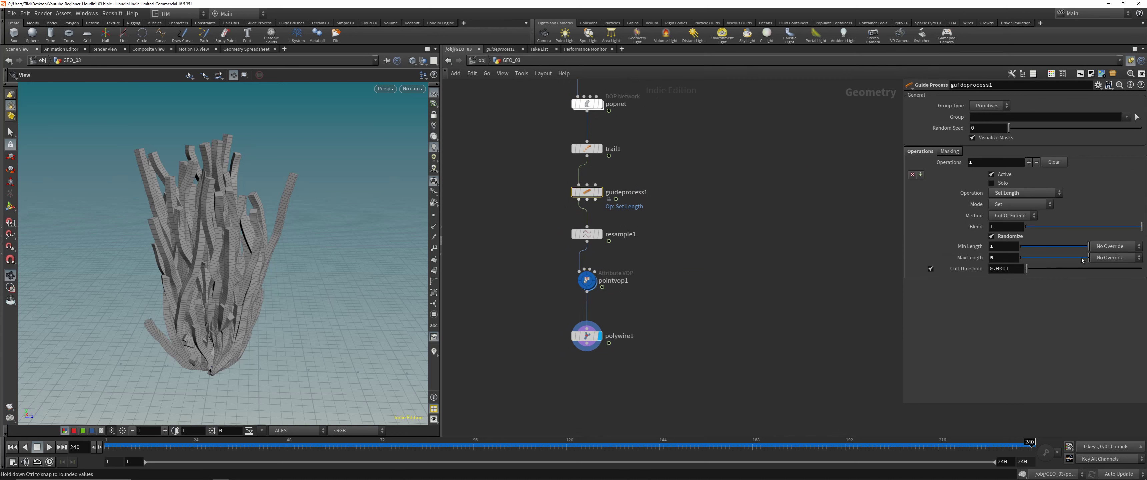
mouse_move(1088, 258)
mouse_down()
mouse_move(1069, 261)
mouse_move(1089, 259)
mouse_up()
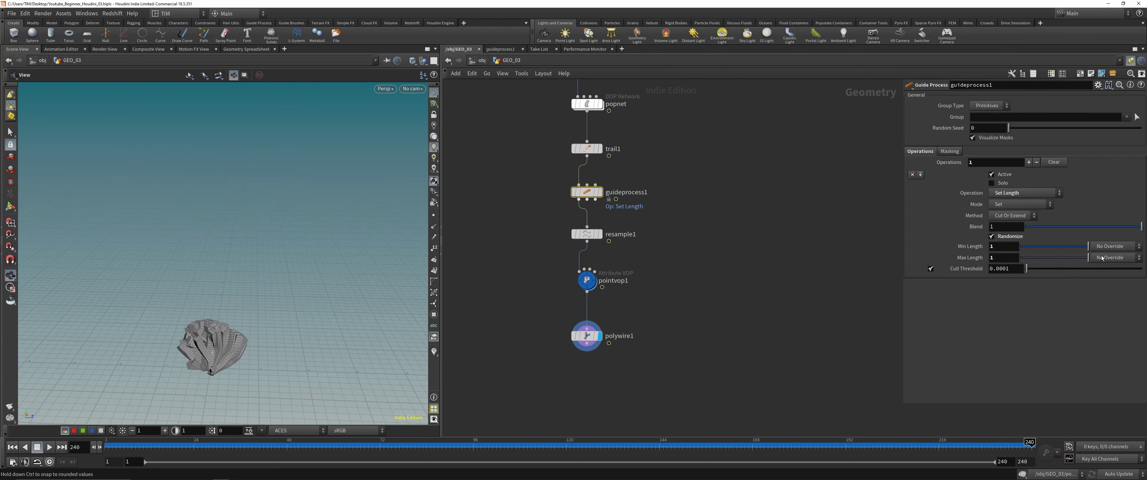
double_click(1006, 257)
text(5)
key(Return)
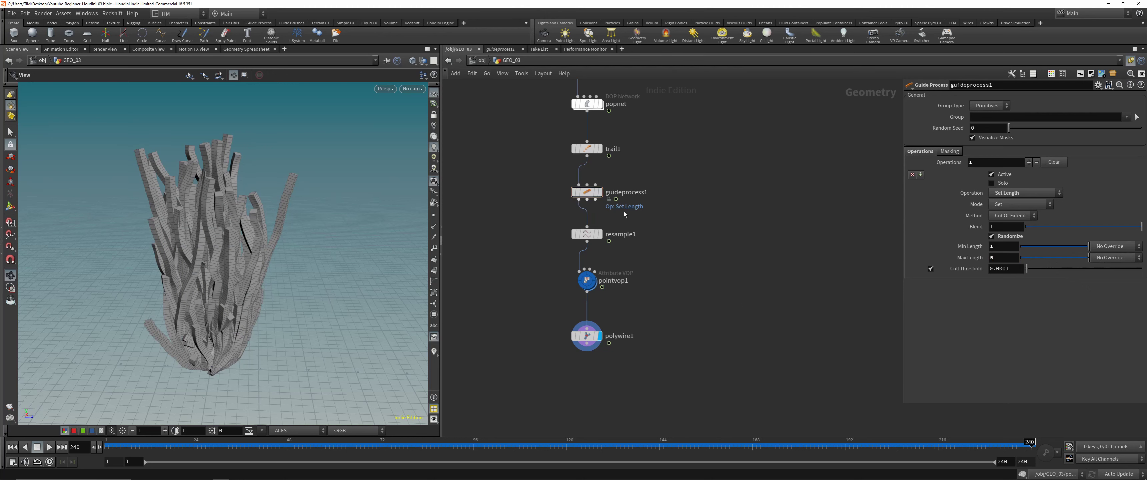
Temporarily bypass guideprocess1 to compare the wires without the length limit, and re-enable it
drag(558, 249, 657, 219)
drag(500, 308, 601, 271)
drag(542, 348, 614, 323)
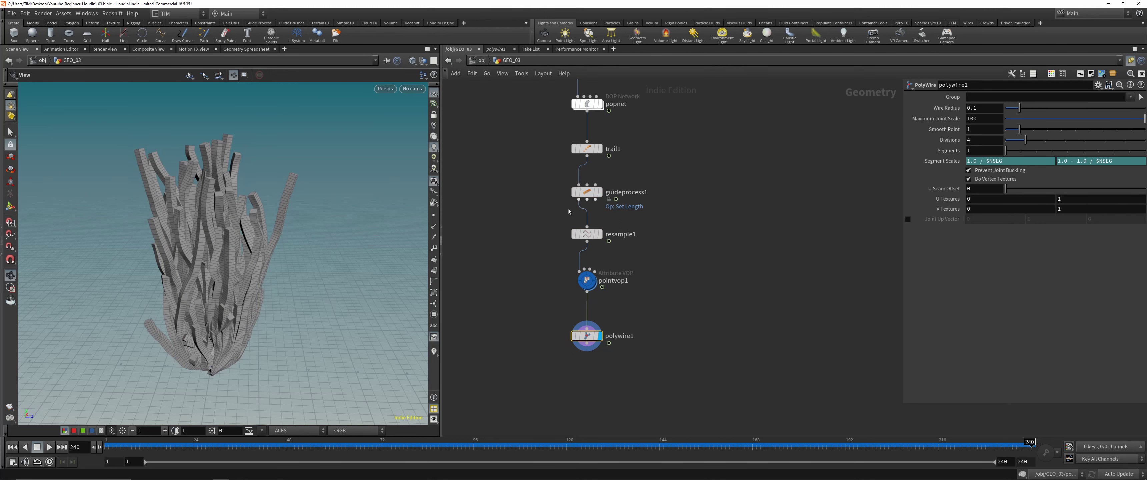
drag(568, 211, 674, 176)
middle_drag(675, 175, 675, 260)
drag(553, 295, 700, 243)
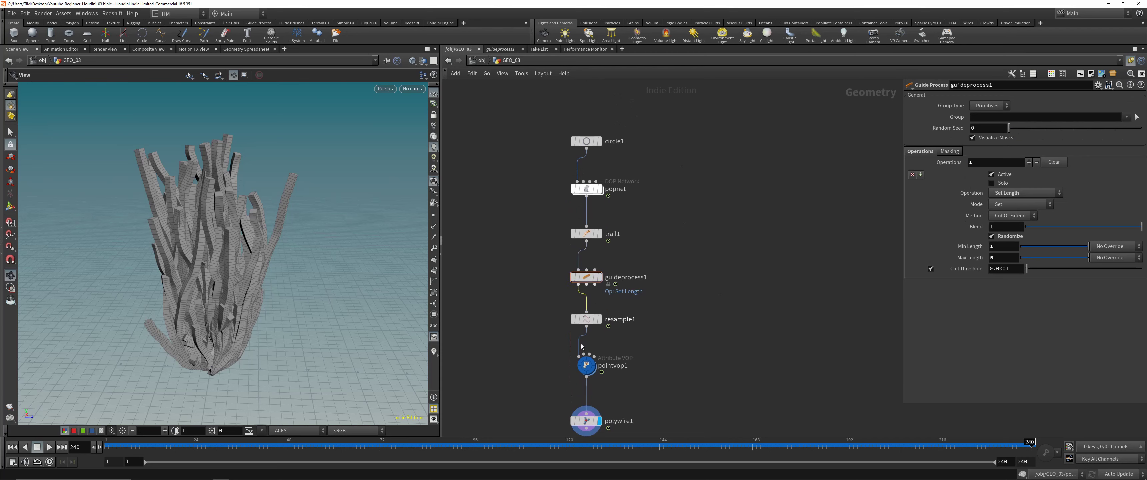
click(240, 442)
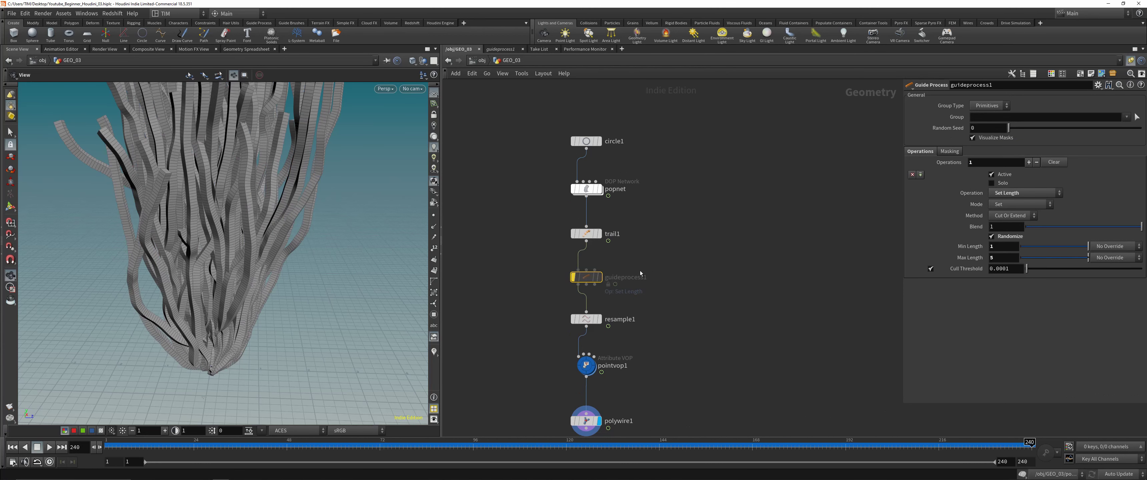
middle_drag(671, 285, 665, 215)
Save the scene file and select the polywire1 node
key(ctrl+s)
click(580, 351)
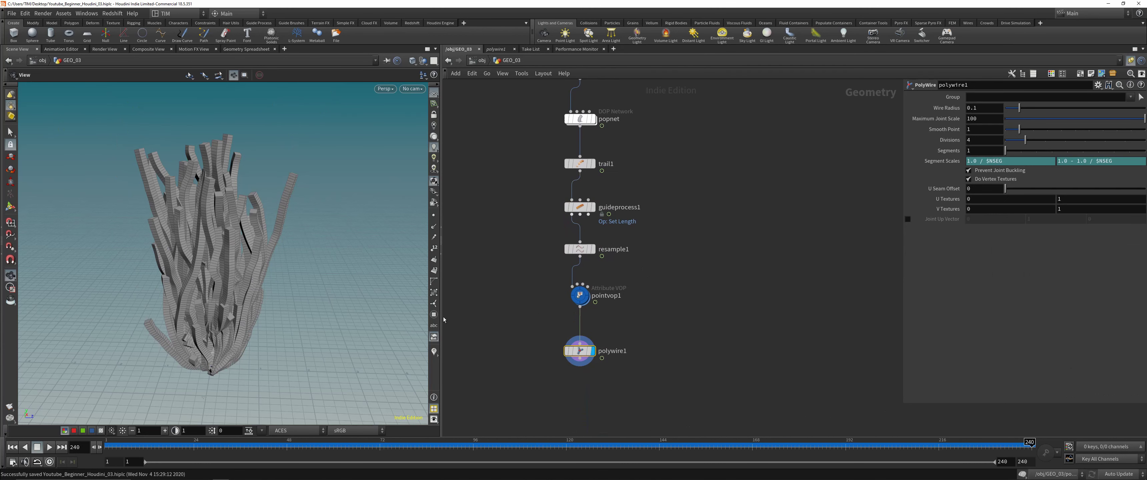
drag(191, 273, 214, 272)
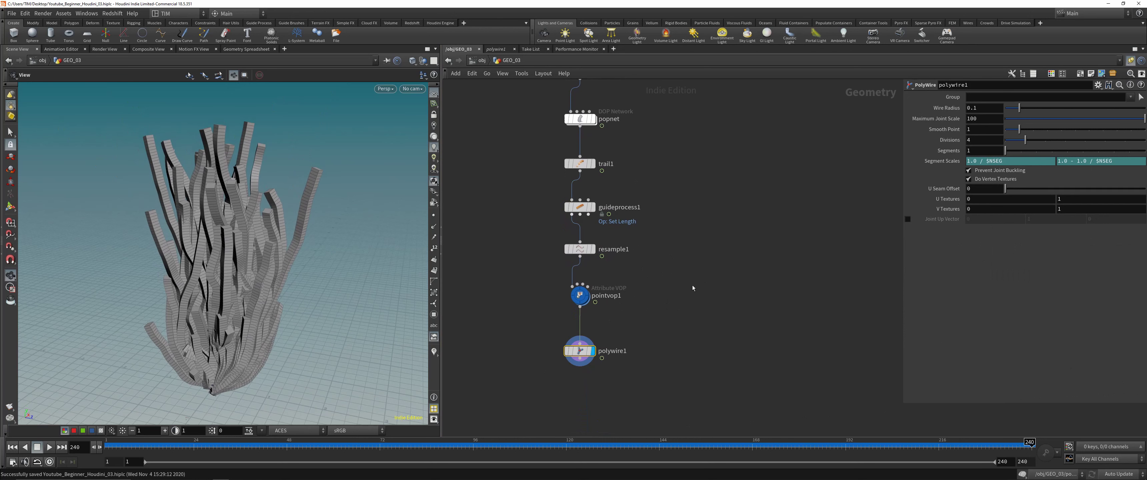
Review the ramp, multiply and bind nodes inside pointvop1, and return to the GEO_03 network
click(581, 299)
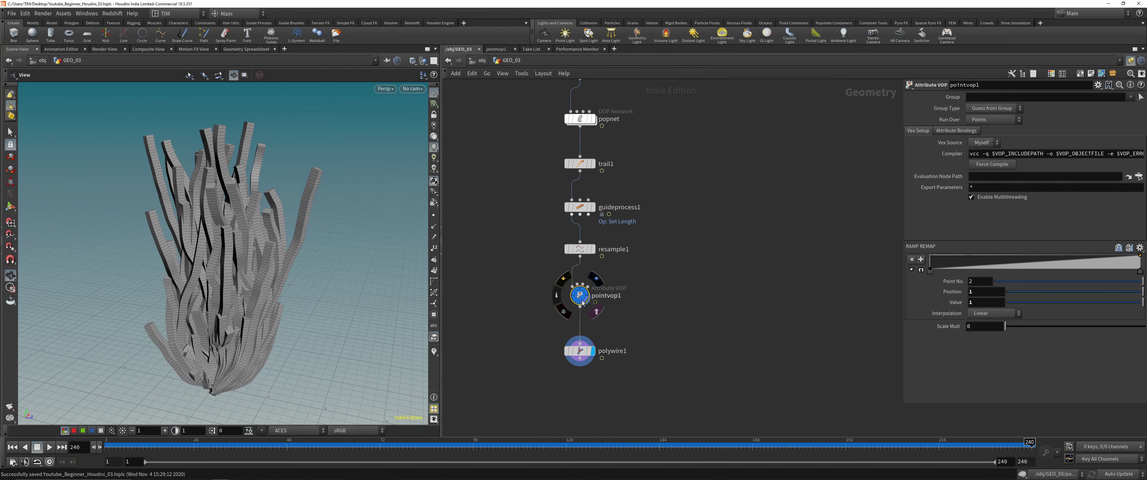
double_click(581, 295)
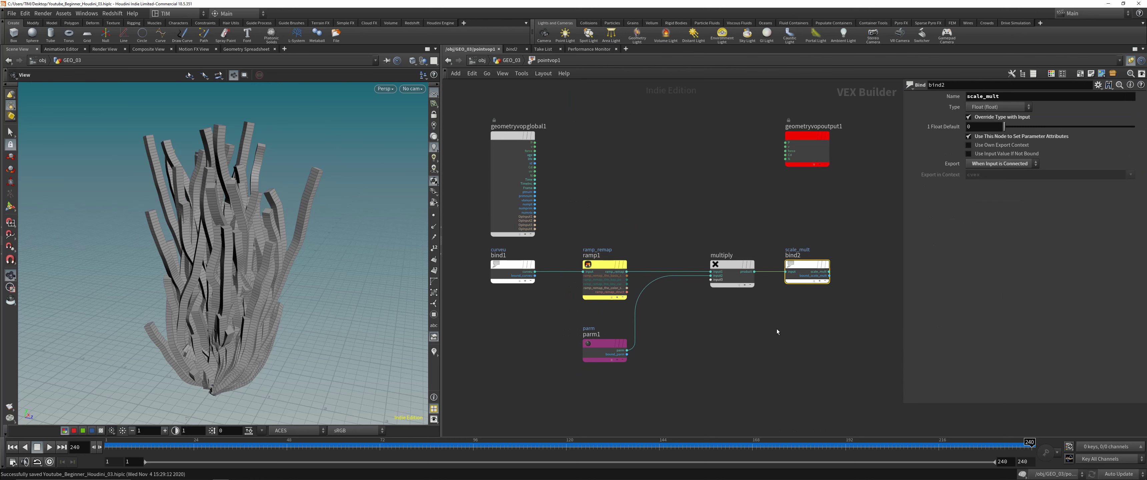
drag(777, 329, 868, 213)
click(510, 60)
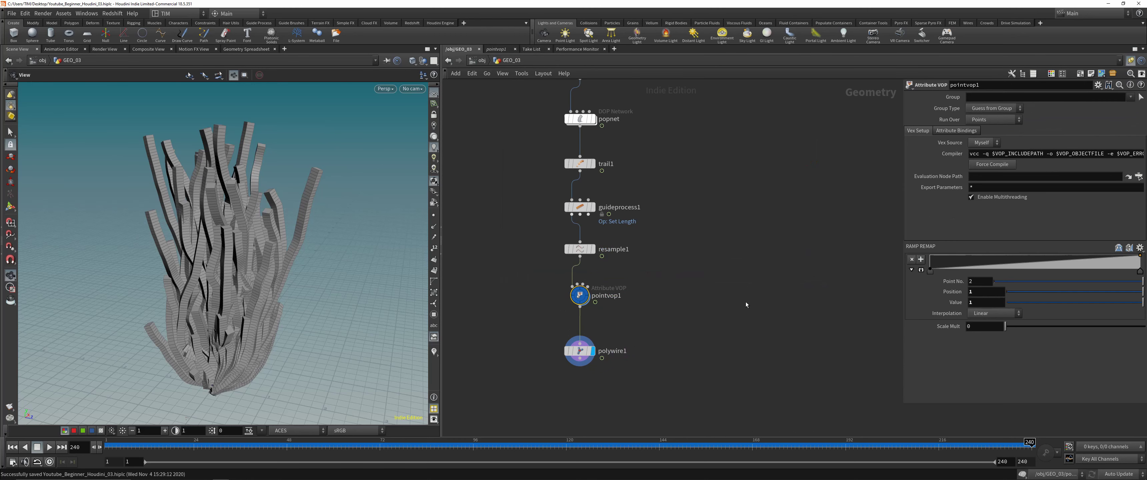
Reverse the Ramp Remap of pointvop1 so it falls from 1 to 0, and set Scale Mult to 1
click(1119, 248)
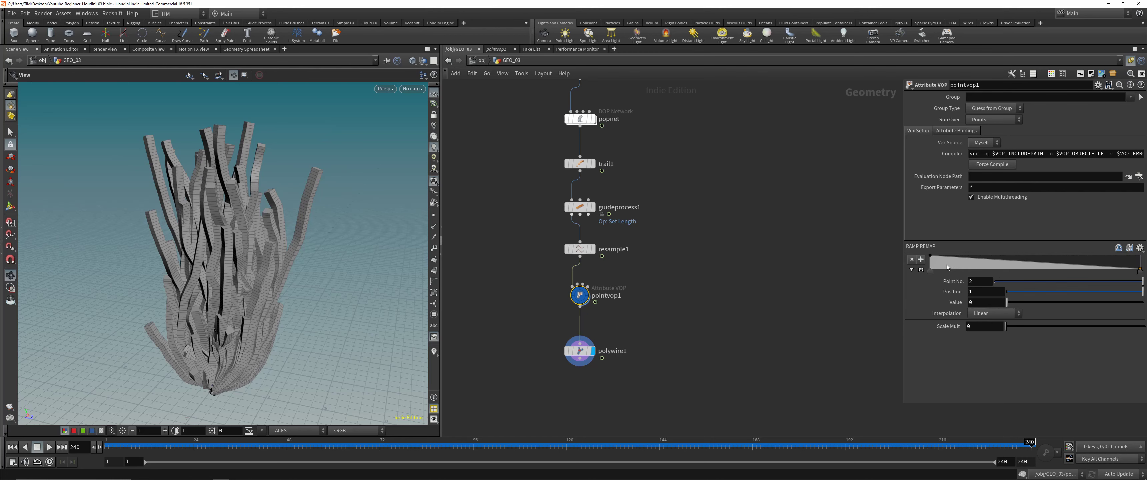
click(988, 327)
text(1)
key(Return)
click(579, 350)
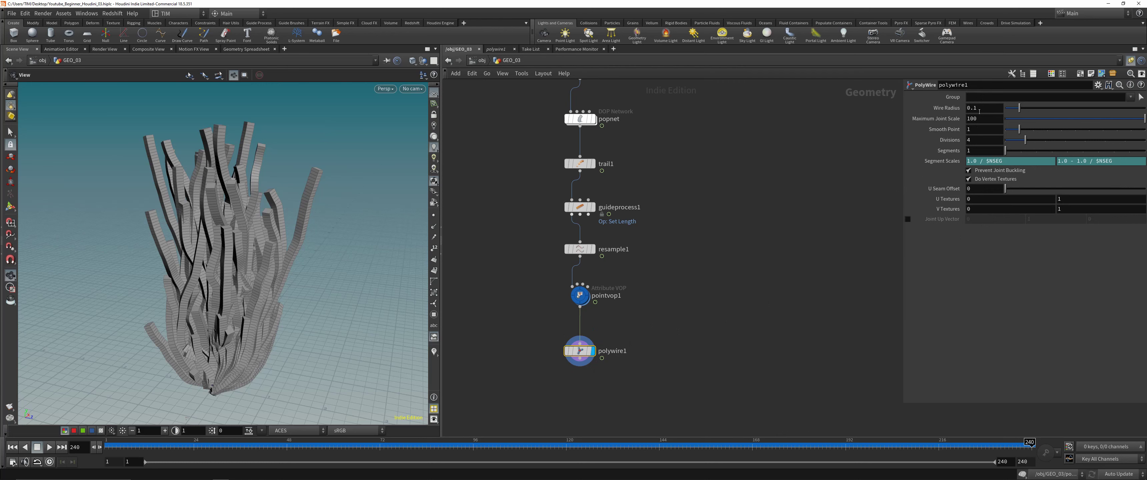
click(992, 111)
text(@scale_mult)
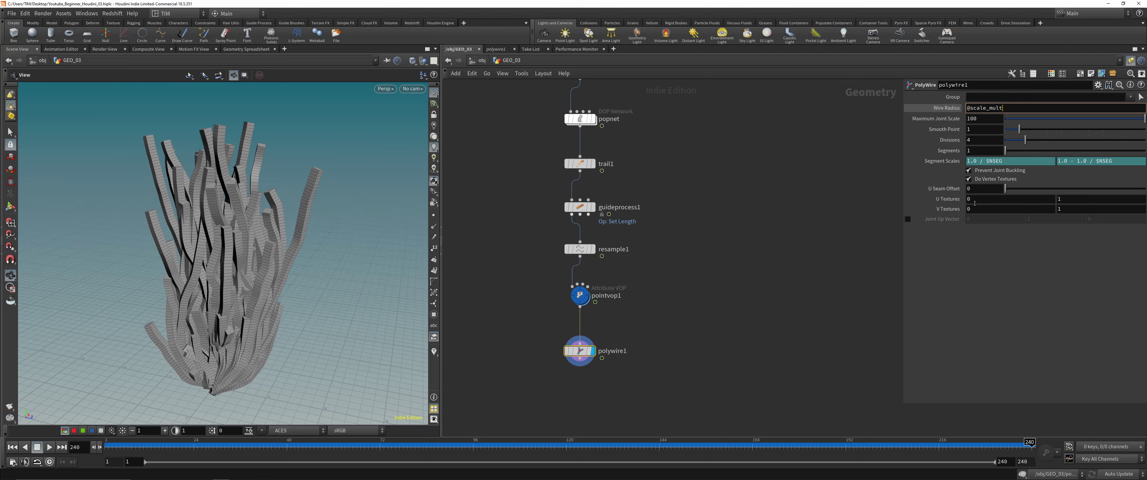
key(Return)
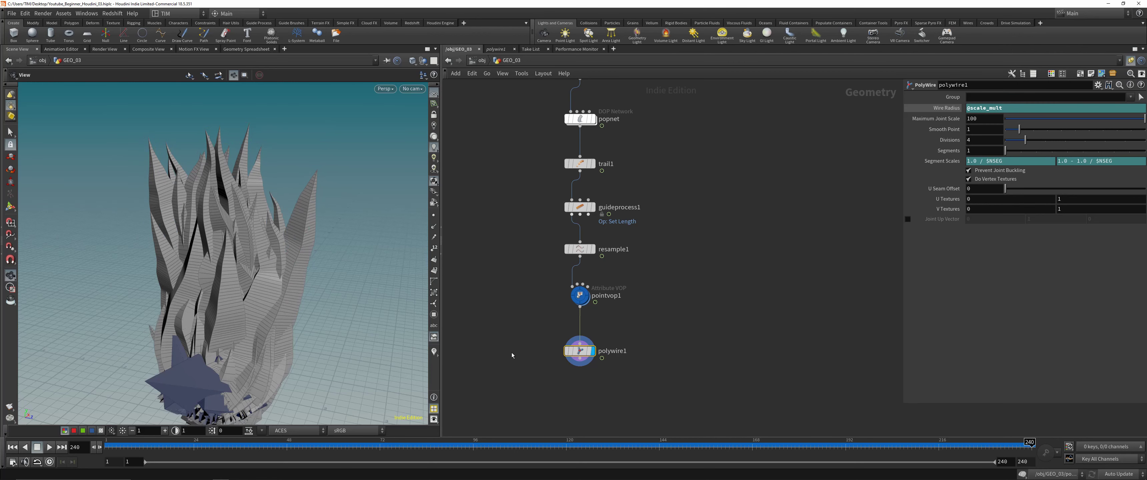
Lower the first ramp point of pointvop1 to a value of 0.15 and set the Divisions of polywire1 to 16
click(579, 295)
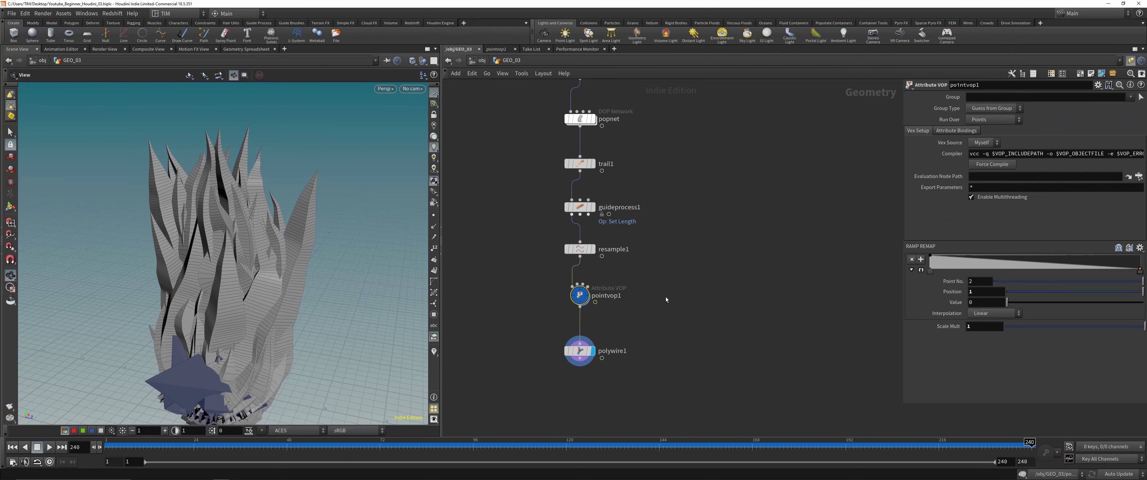
drag(930, 258, 930, 270)
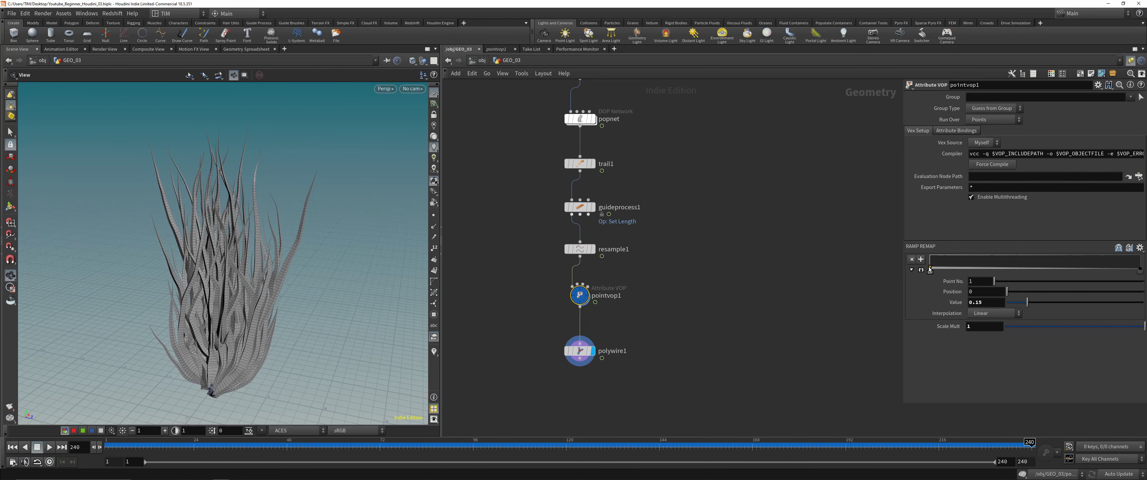
click(580, 350)
click(983, 141)
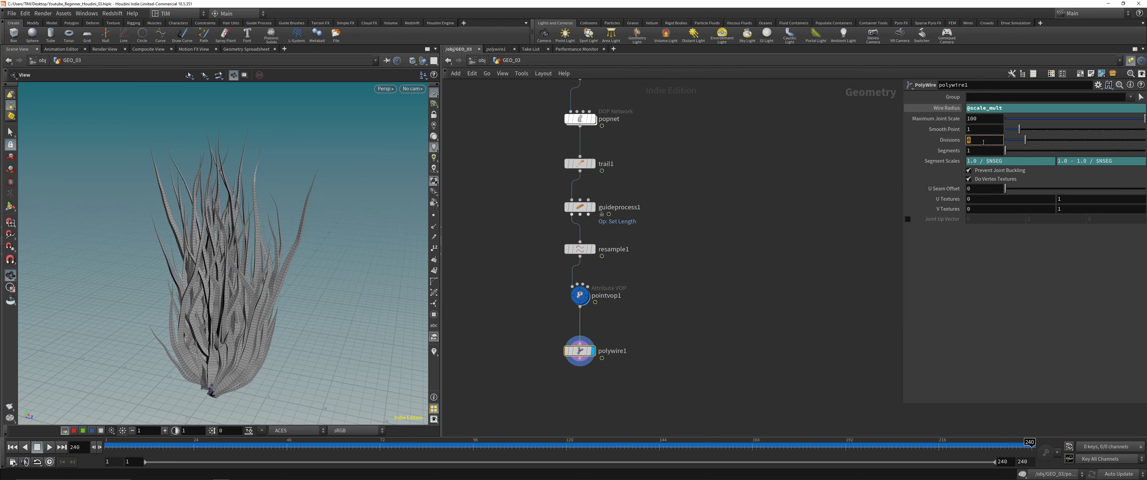
text(16)
key(Return)
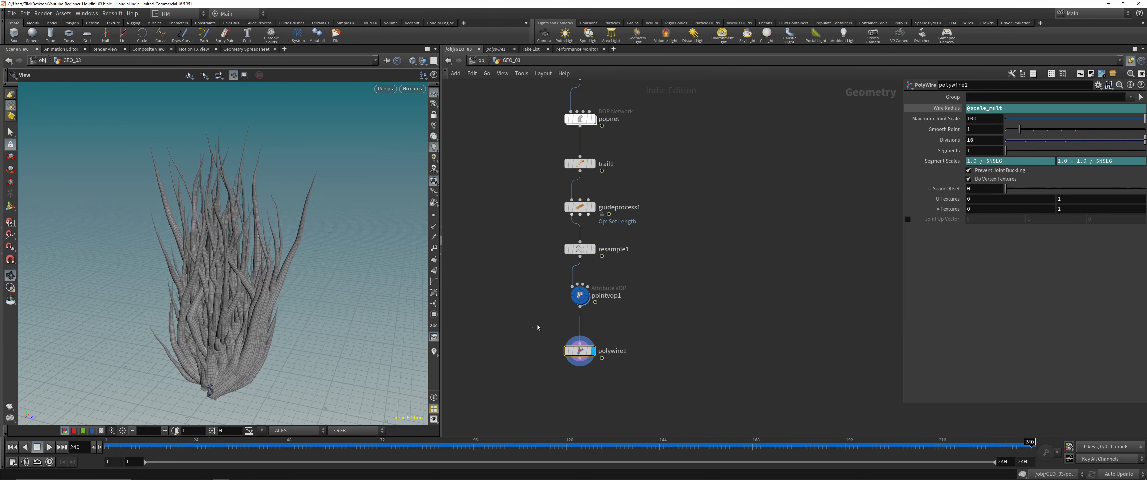
Add two raised points to the ramp of pointvop1 at positions of about 0.25 and 0.8
click(579, 295)
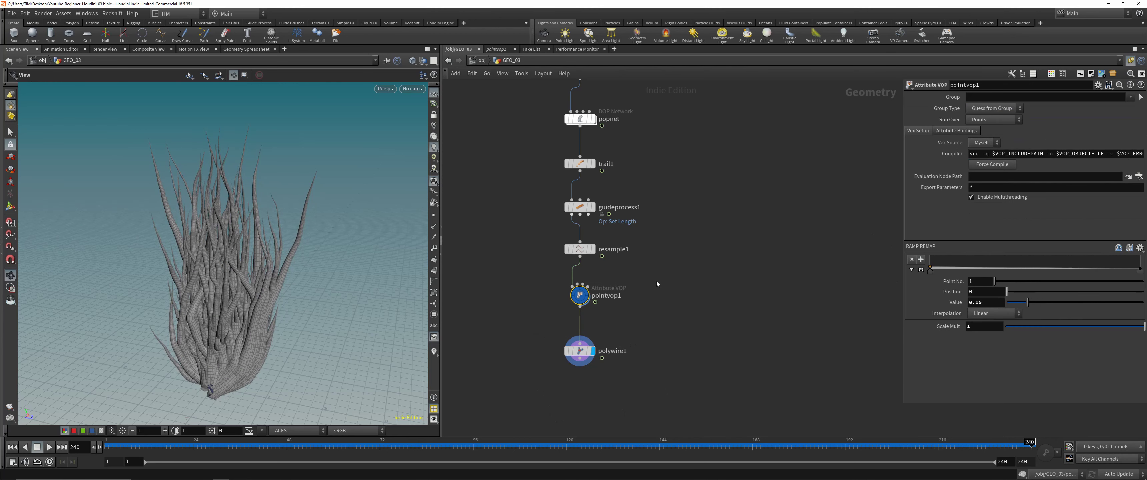
click(981, 259)
click(1098, 263)
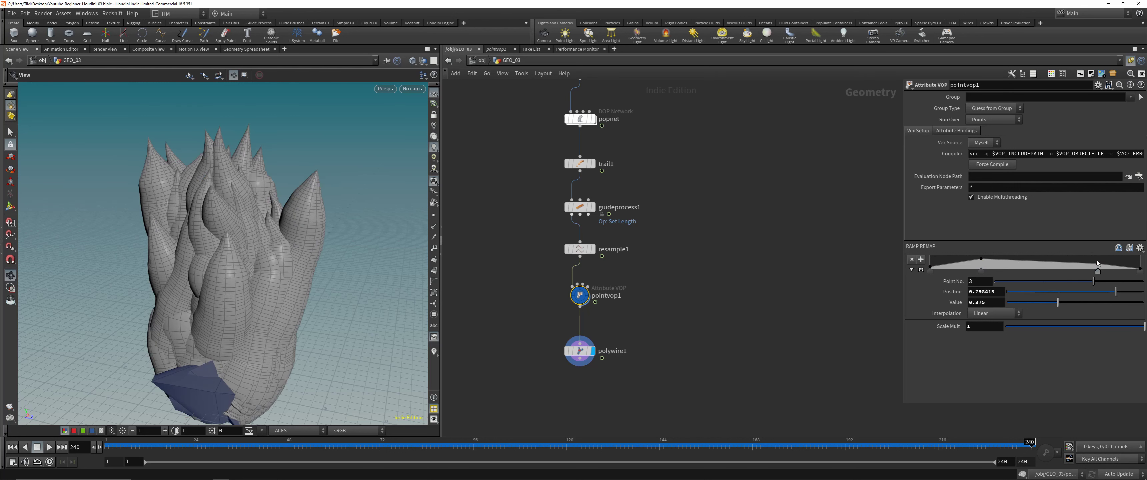
drag(1097, 263, 1097, 260)
Set the ramp's last point to a value of 0.1 and its first point to 0.25
click(1140, 270)
click(999, 304)
text(.2)
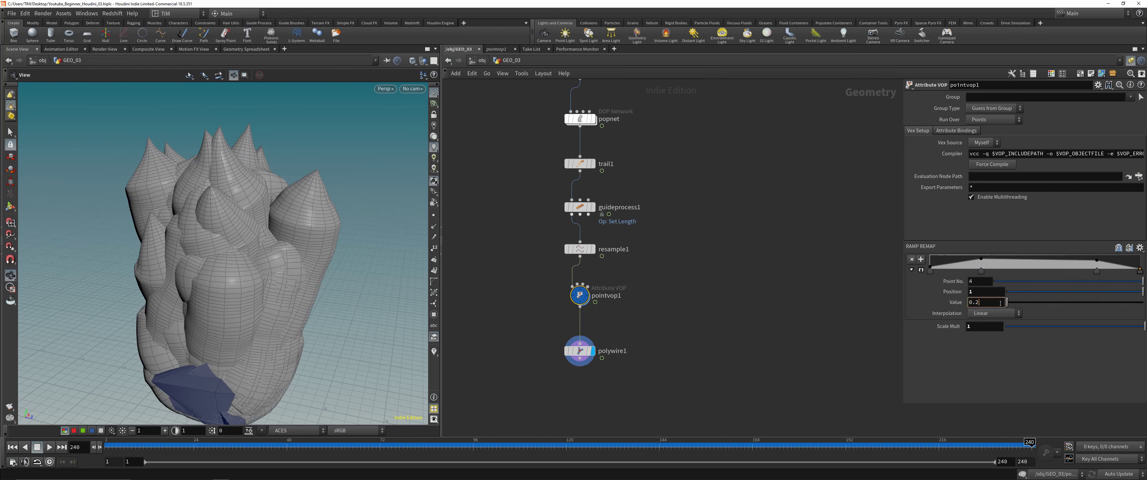
key(Return)
click(930, 270)
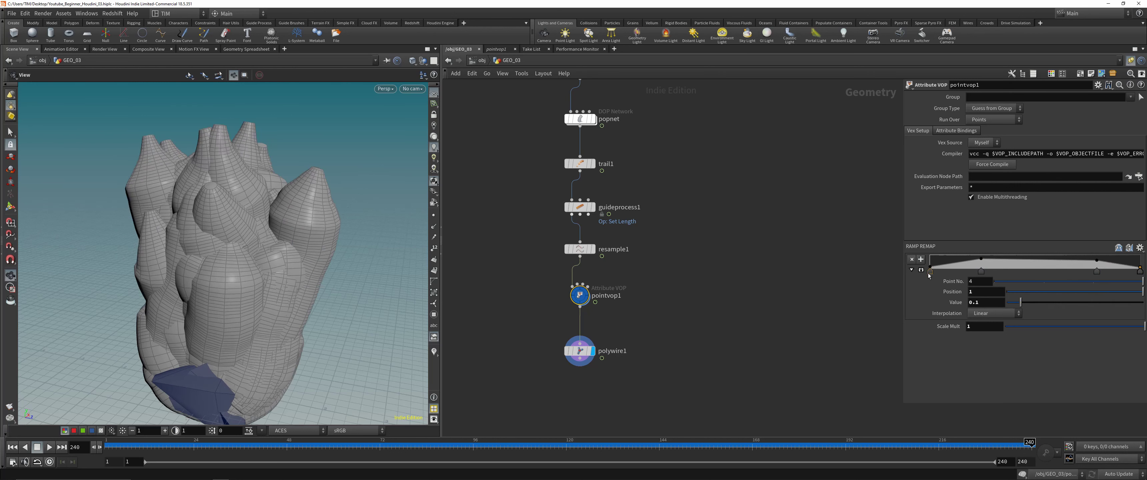
click(986, 302)
text(0.2)
key(Return)
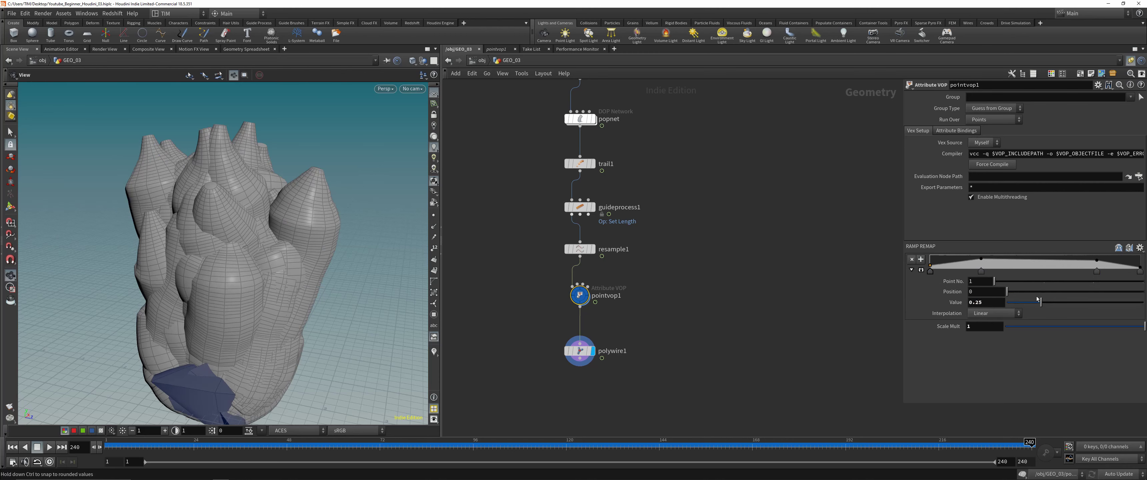
click(1139, 270)
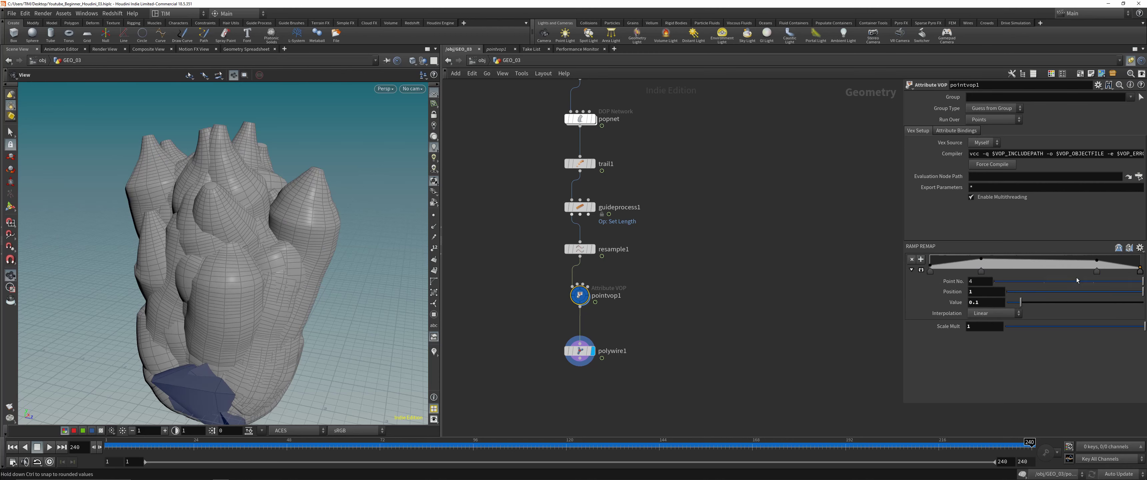
Add a ramp point at position of about 0.5 with value 1, and set all points to B-Spline interpolation
click(1037, 256)
drag(1036, 257, 1035, 254)
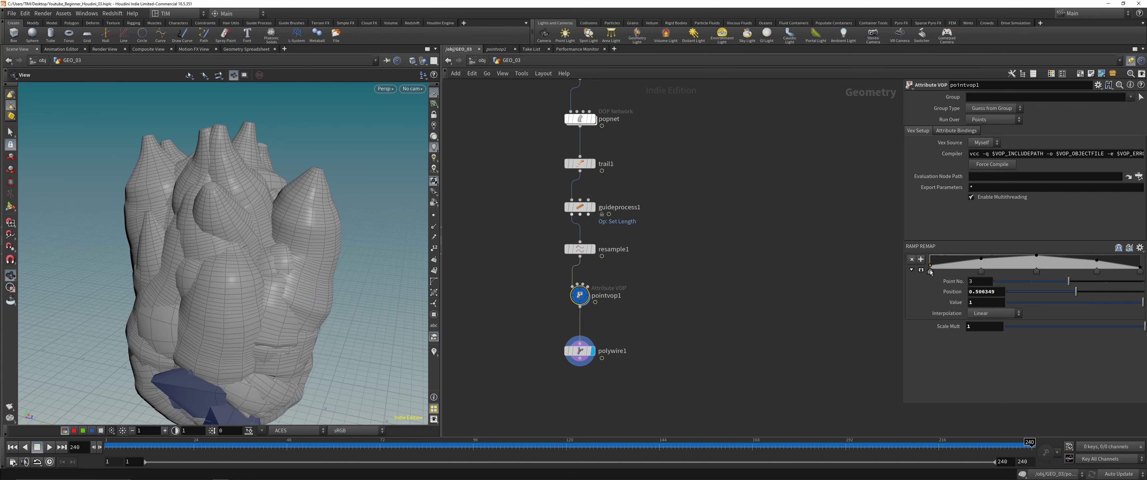
drag(930, 273, 1133, 272)
click(1139, 272)
click(1140, 248)
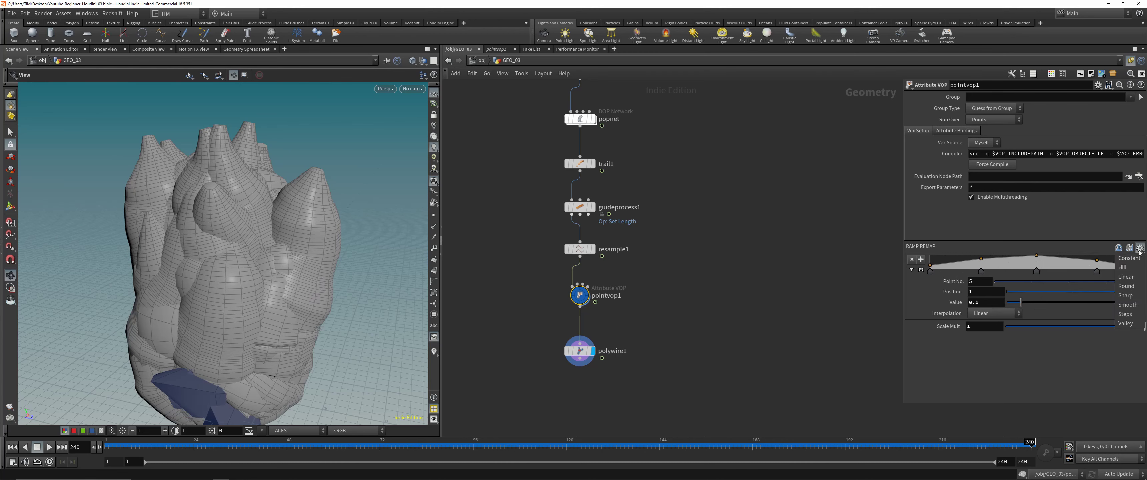
key(Escape)
click(993, 313)
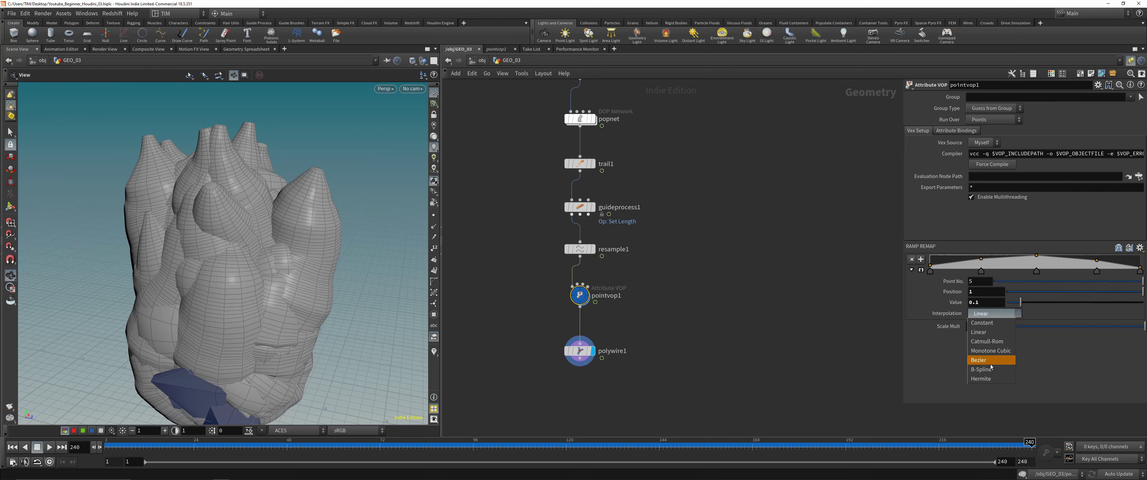
click(990, 369)
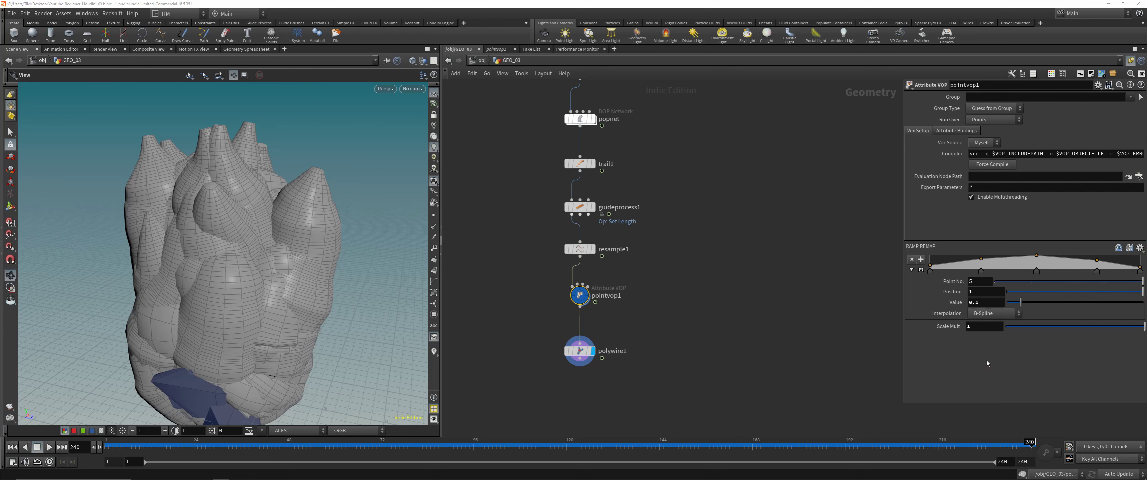
Set the Scale Mult of pointvop1 to 0.125 and save the scene file
click(983, 326)
text(0.24)
key(Return)
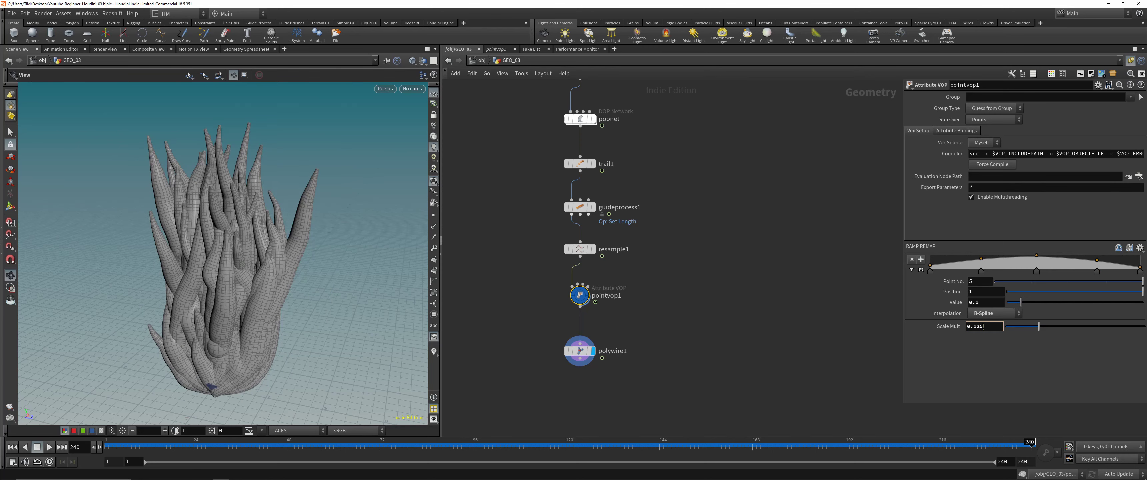
key(Return)
drag(192, 254, 268, 289)
key(s)
key(ctrl+s)
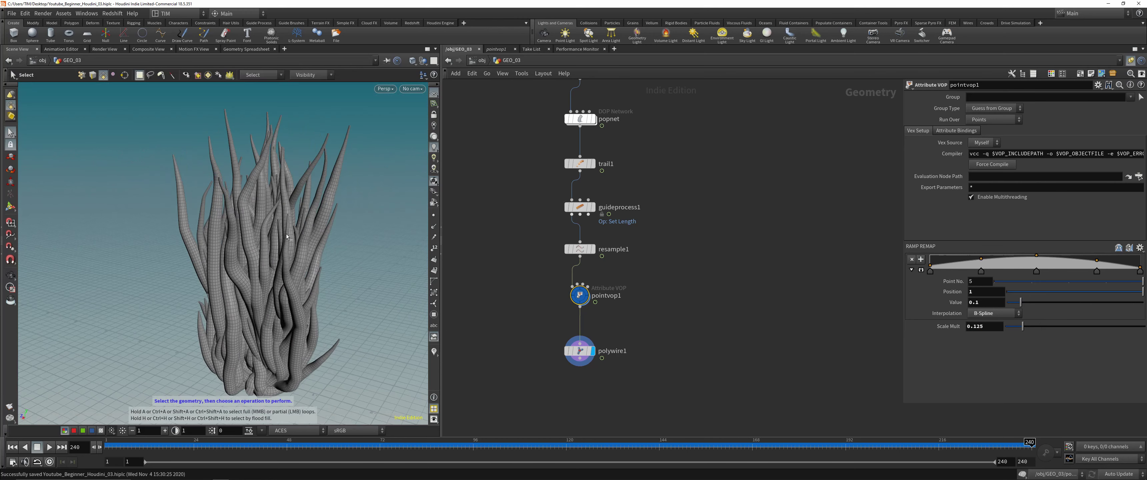
Inspect the tapered wire tubes from several angles and distances, and select the polywire1 node
click(12, 275)
drag(336, 190, 212, 258)
right_drag(228, 240, 280, 270)
drag(280, 269, 321, 292)
right_drag(285, 312, 228, 305)
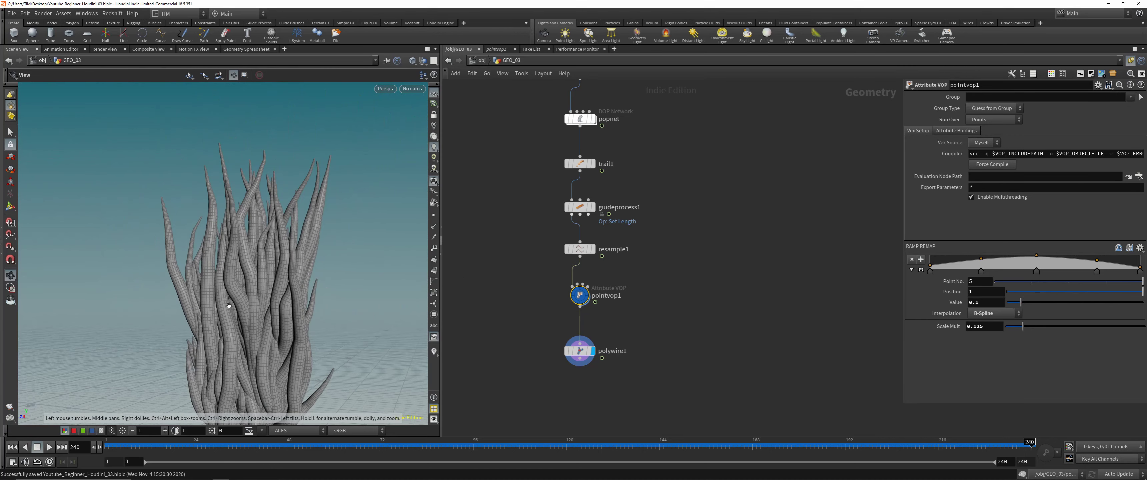
drag(228, 305, 242, 301)
click(579, 350)
middle_drag(677, 385, 692, 293)
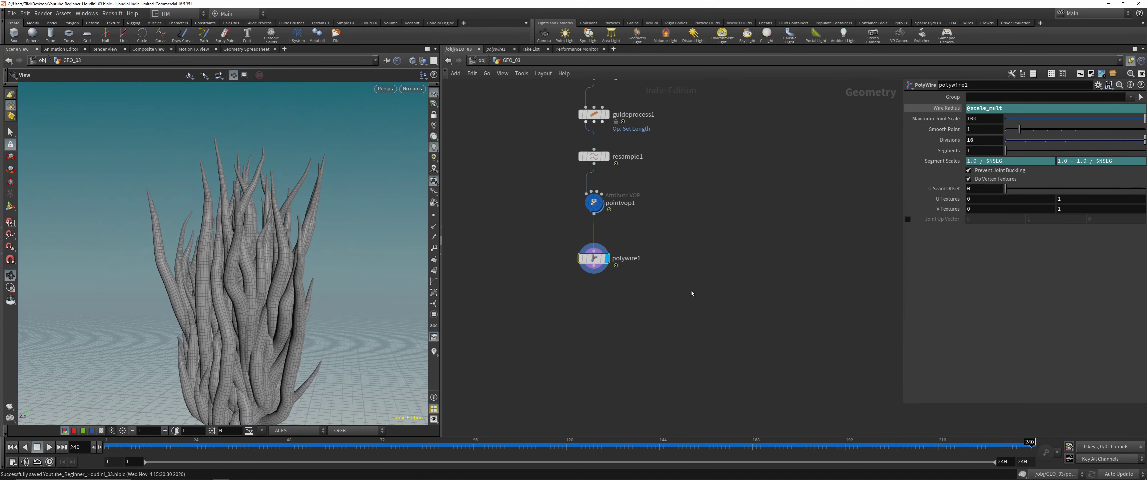
Examine the polywire1 tubes from all around, up close and from afar, checking how the strands overlap and taper
drag(226, 249, 281, 321)
right_drag(281, 322, 290, 290)
drag(291, 289, 288, 210)
right_drag(288, 211, 260, 249)
middle_drag(260, 249, 259, 273)
drag(258, 274, 292, 268)
right_drag(291, 267, 279, 299)
drag(279, 299, 310, 261)
right_drag(309, 262, 267, 285)
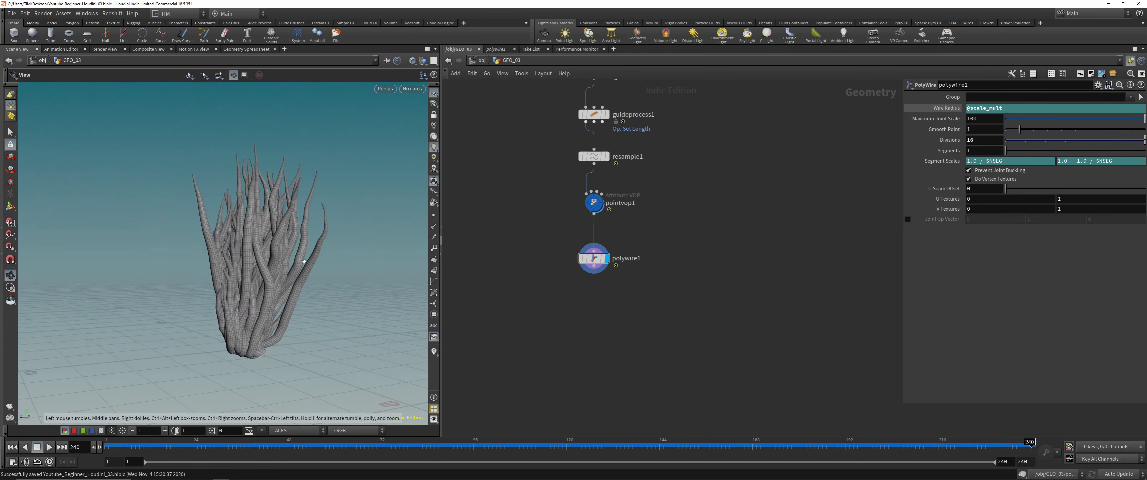
drag(267, 285, 268, 254)
middle_drag(267, 254, 187, 274)
right_drag(187, 274, 243, 284)
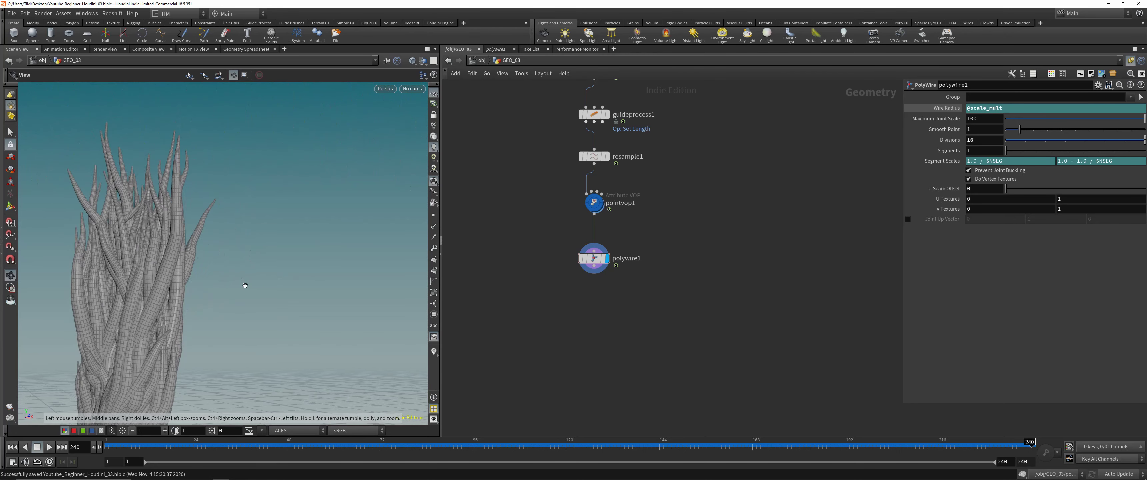
drag(243, 284, 107, 281)
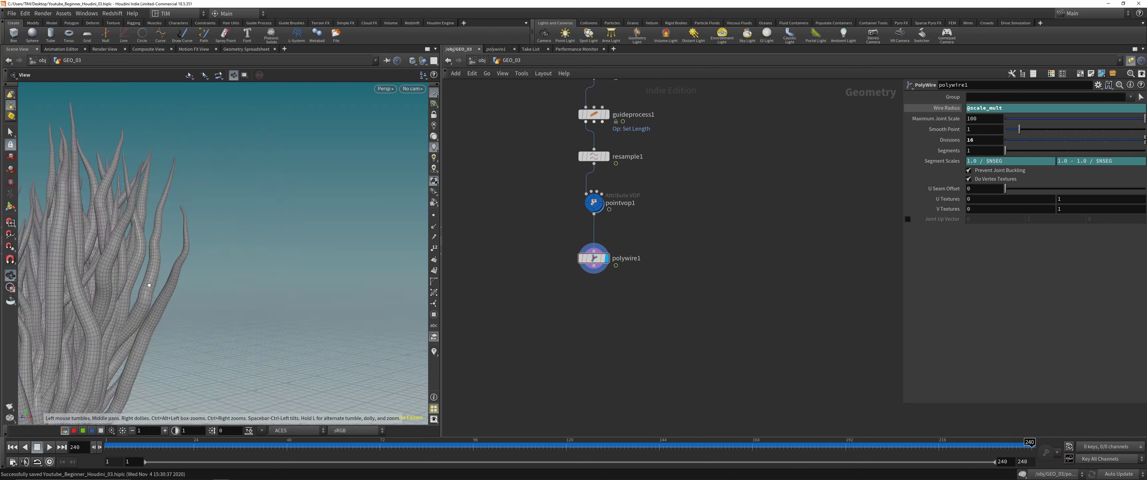
right_drag(107, 281, 148, 294)
drag(148, 294, 300, 256)
right_drag(300, 256, 192, 310)
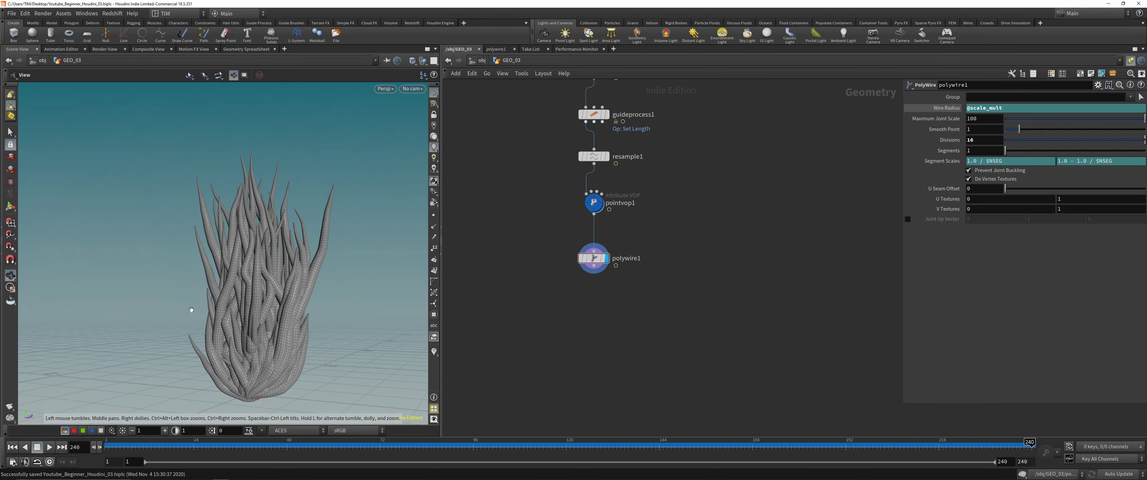
drag(192, 310, 361, 292)
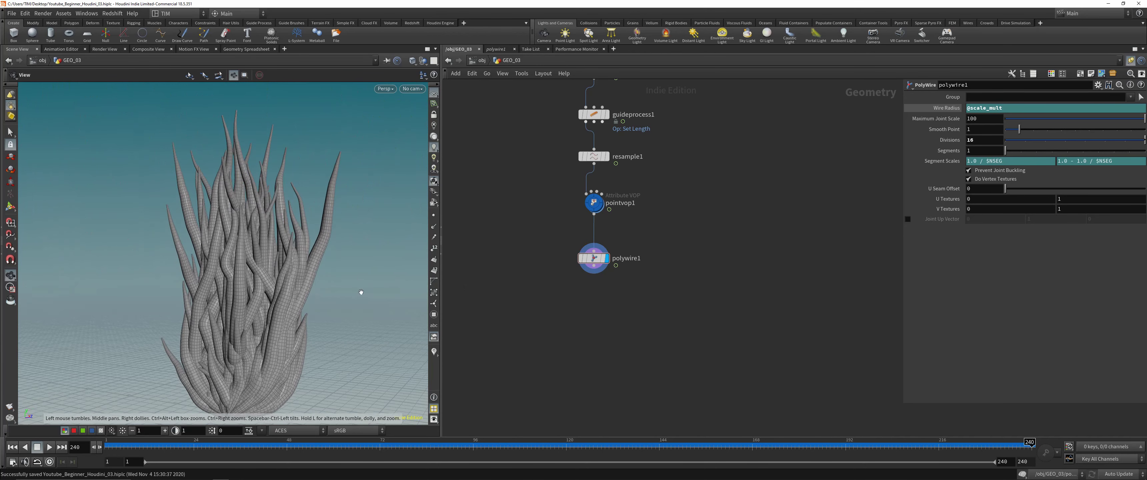
Add a VDB from Polygons node and connect it below polywire1 as the displayed node
key(Tab)
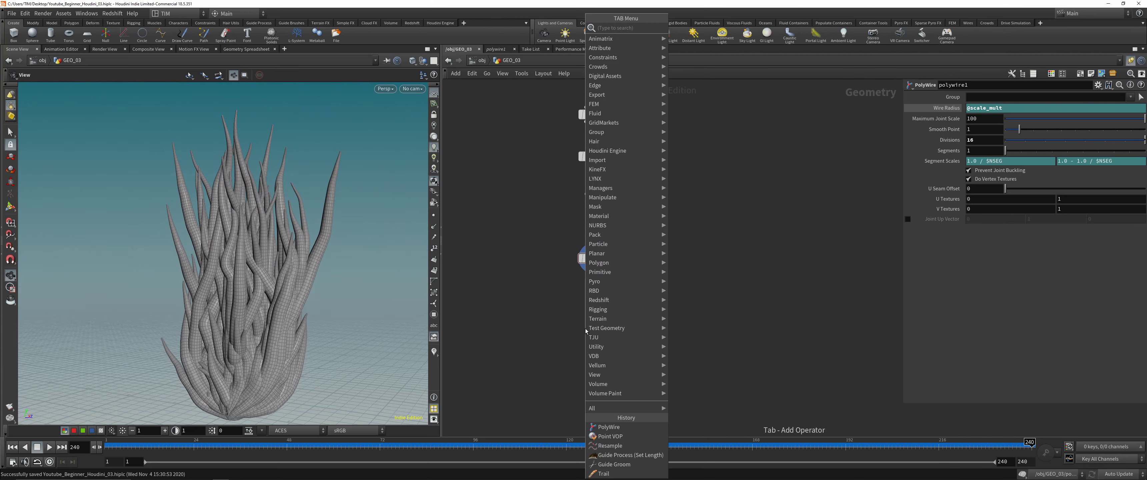
text(vd)
text(b from)
key(Down)
key(Down)
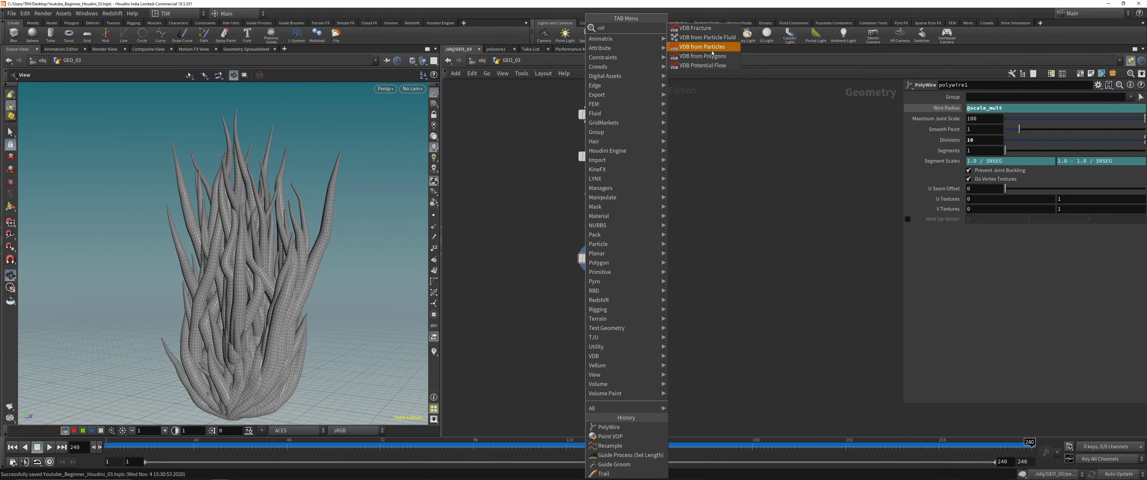
key(Return)
drag(585, 328, 594, 312)
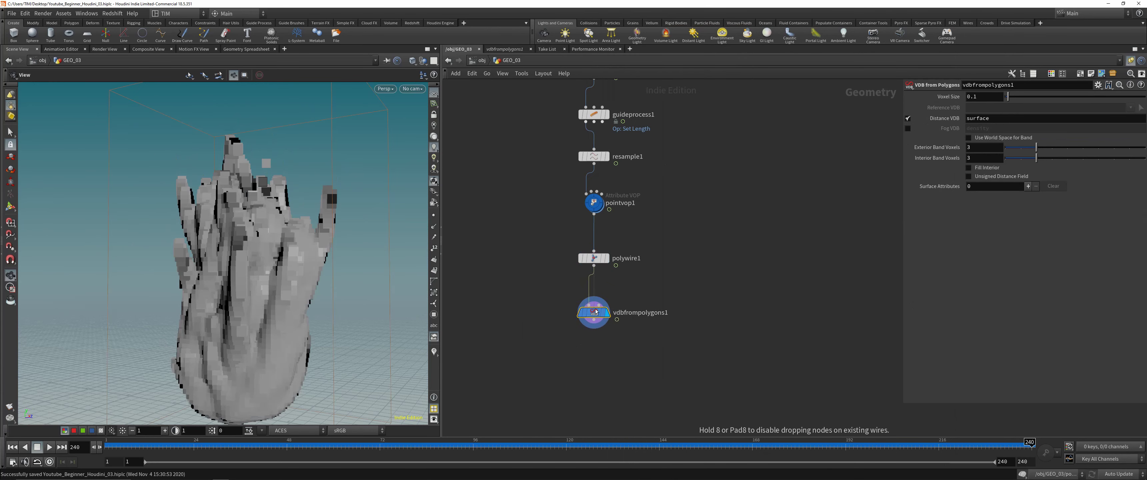
Set the Voxel Size of vdbfrompolygons1 to 0.025, refine it to 0.01, and check the resulting surface
click(1001, 97)
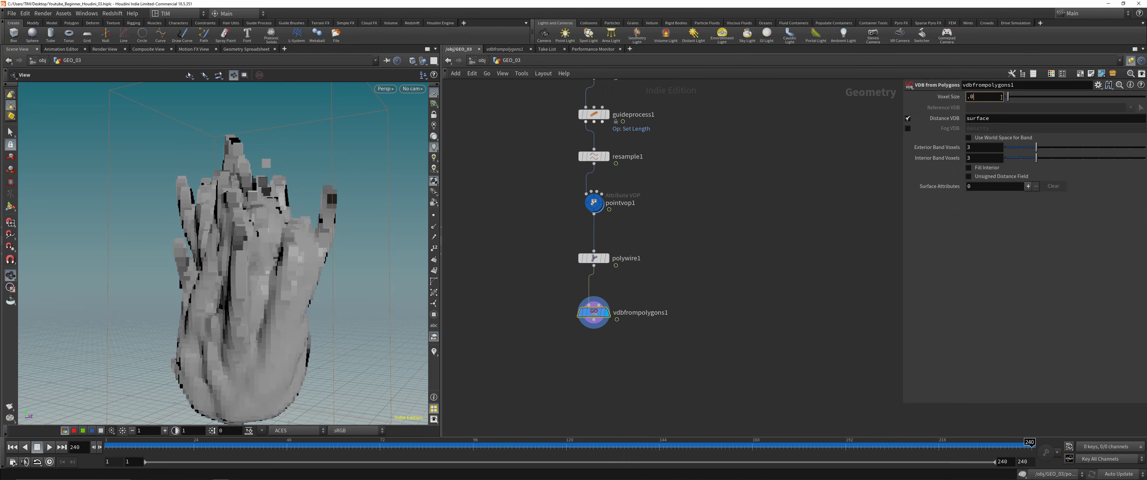
key(Return)
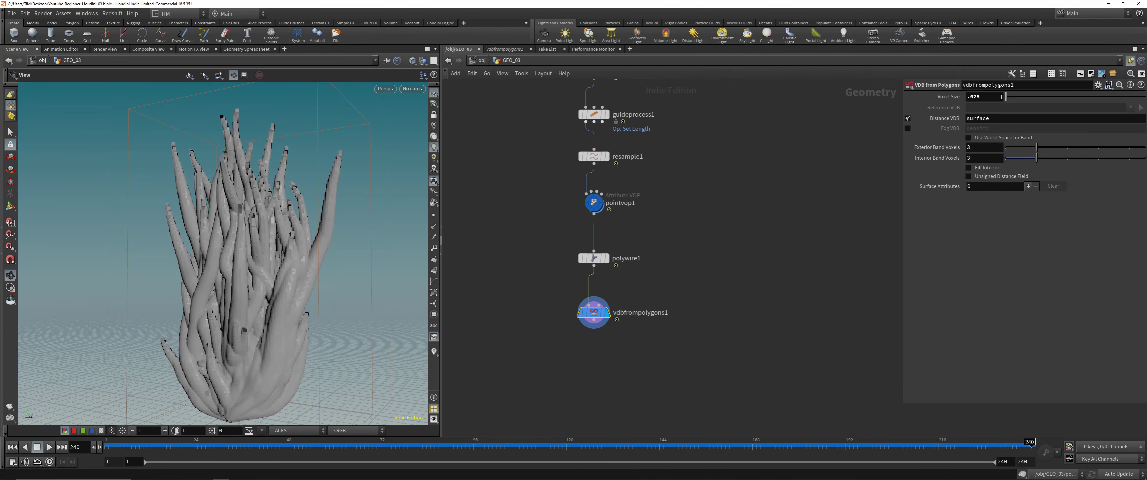
click(997, 97)
key(BackSpace)
text(1)
key(Return)
drag(196, 279, 285, 249)
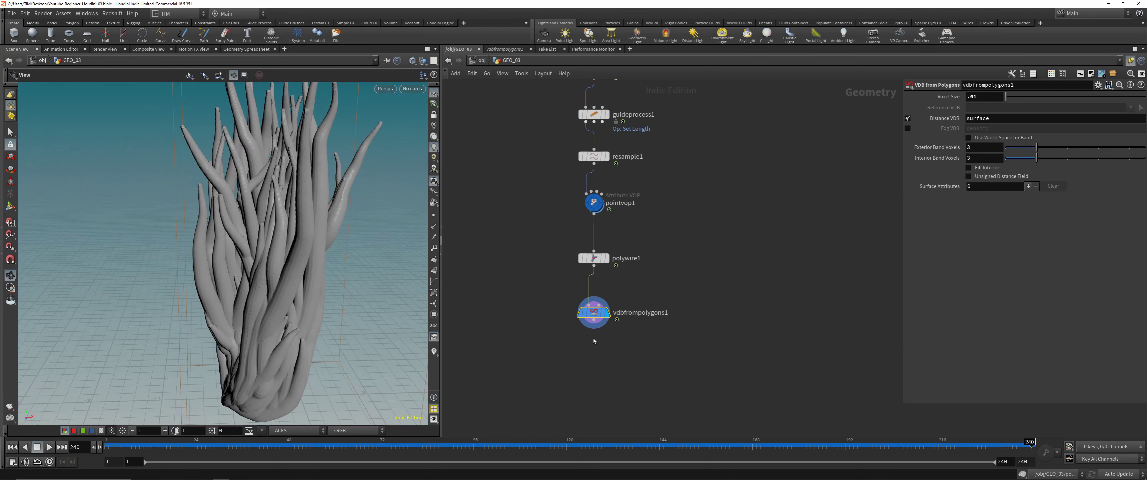
middle_click(594, 203)
key(Tab)
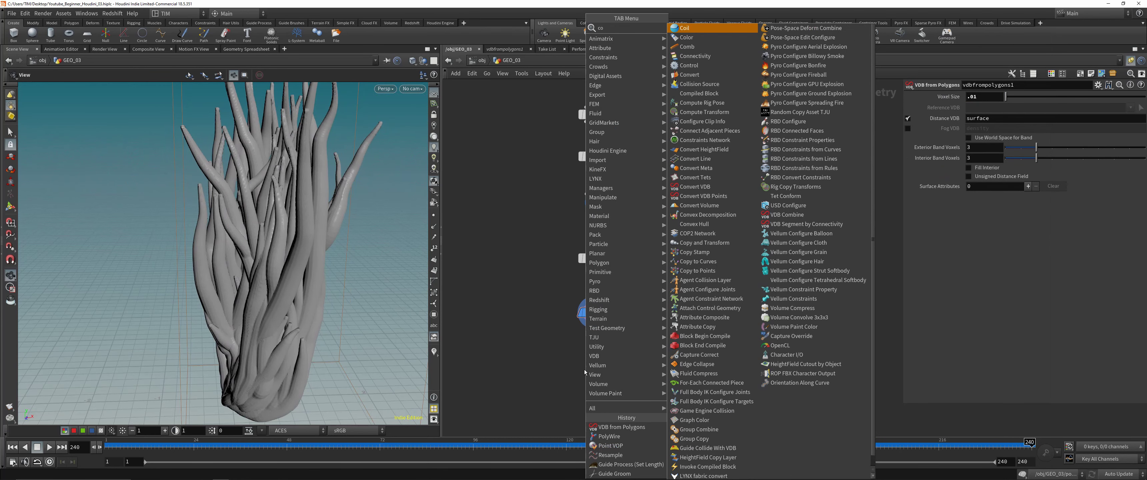
key(Escape)
Add a Convert VDB node below vdbfrompolygons1 and set it to convert to Polygons
key(Tab)
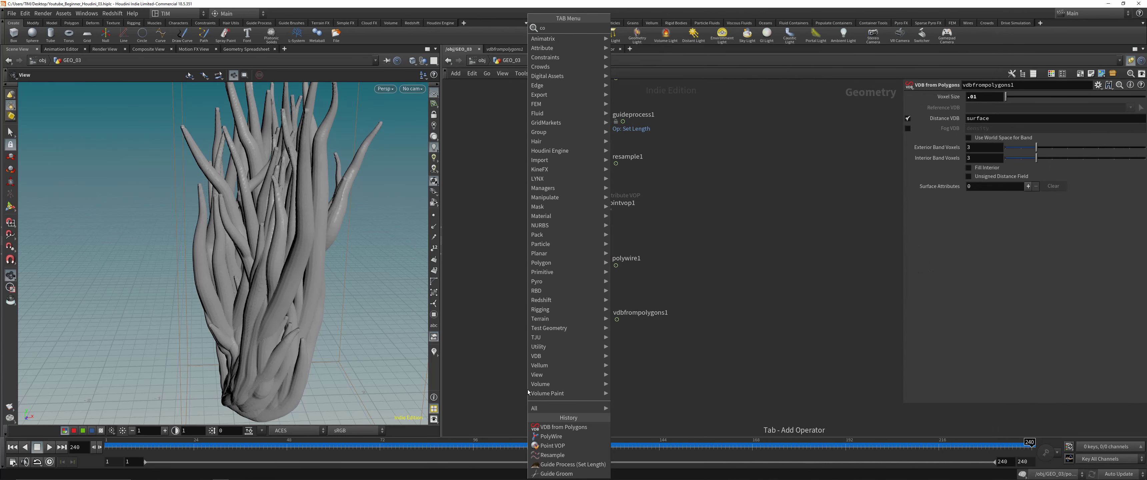
text(conver)
key(Down)
key(Down)
key(Down)
key(Down)
key(Up)
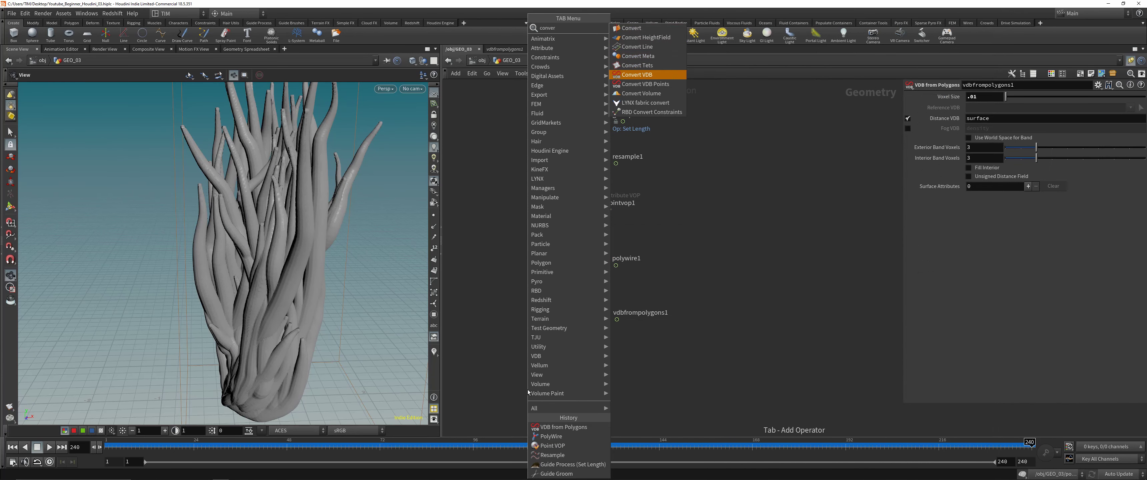
key(Return)
click(991, 108)
click(984, 132)
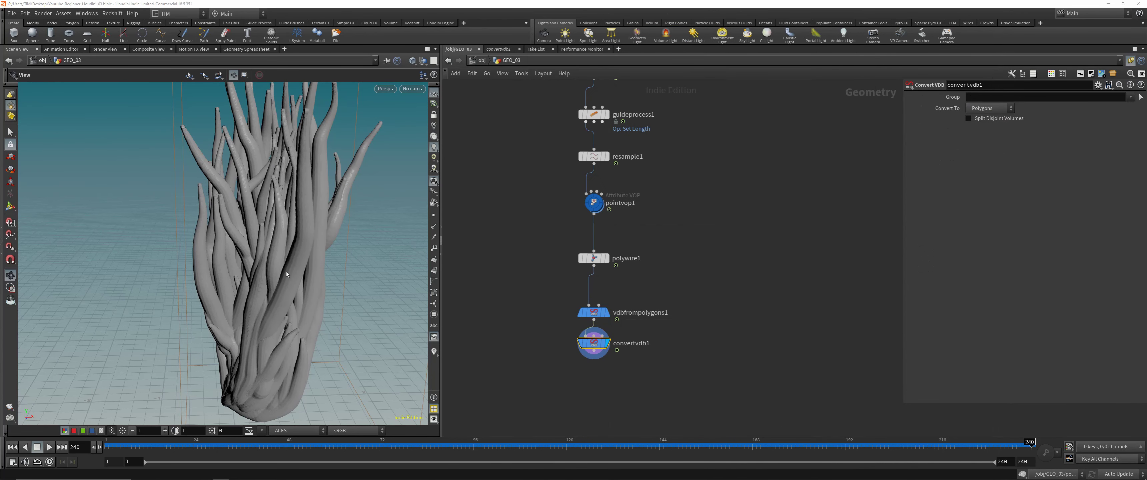
scroll(302, 258, up, 3)
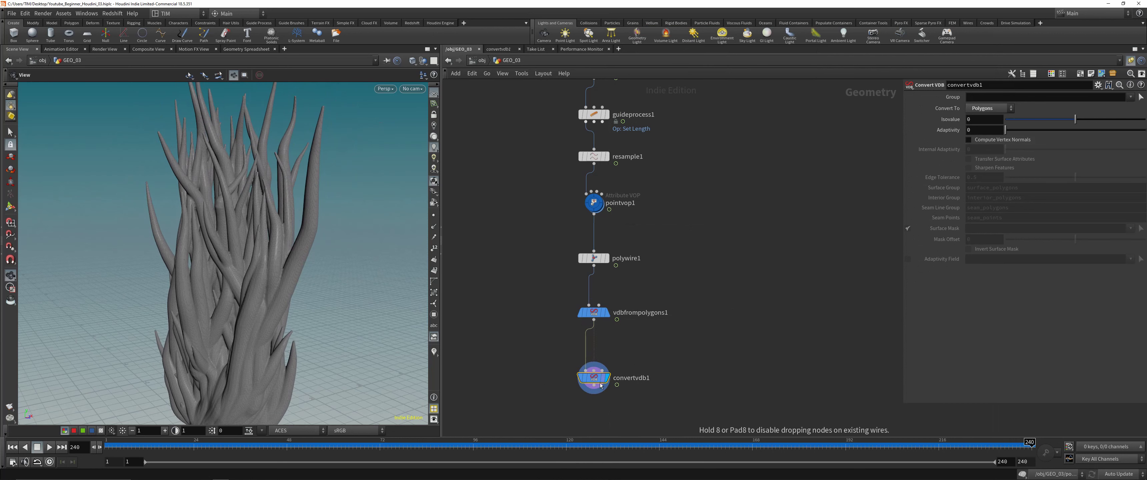
Insert a VDB Smooth SDF node between vdbfrompolygons1 and convertvdb1
key(Tab)
text(s)
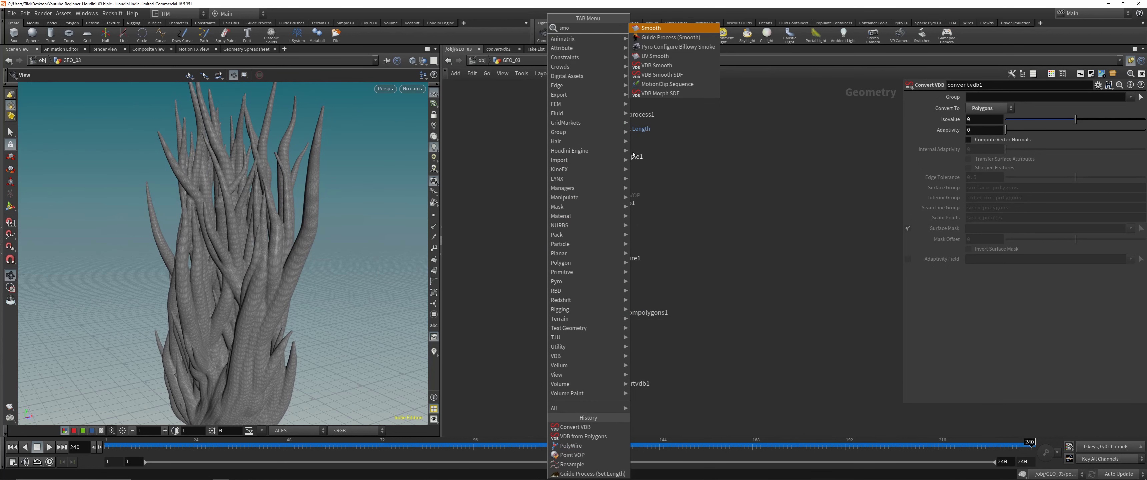
click(669, 74)
click(675, 337)
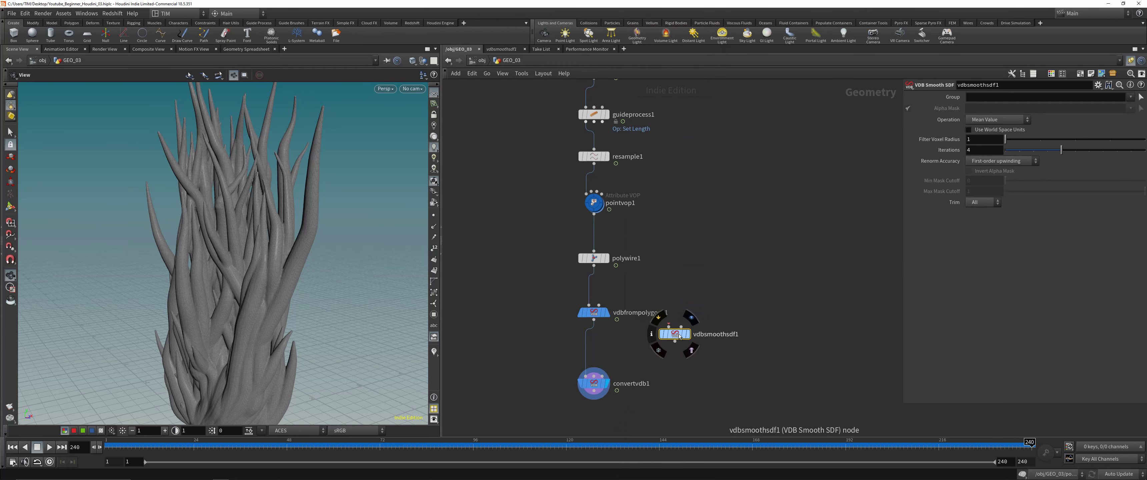
drag(599, 320, 593, 369)
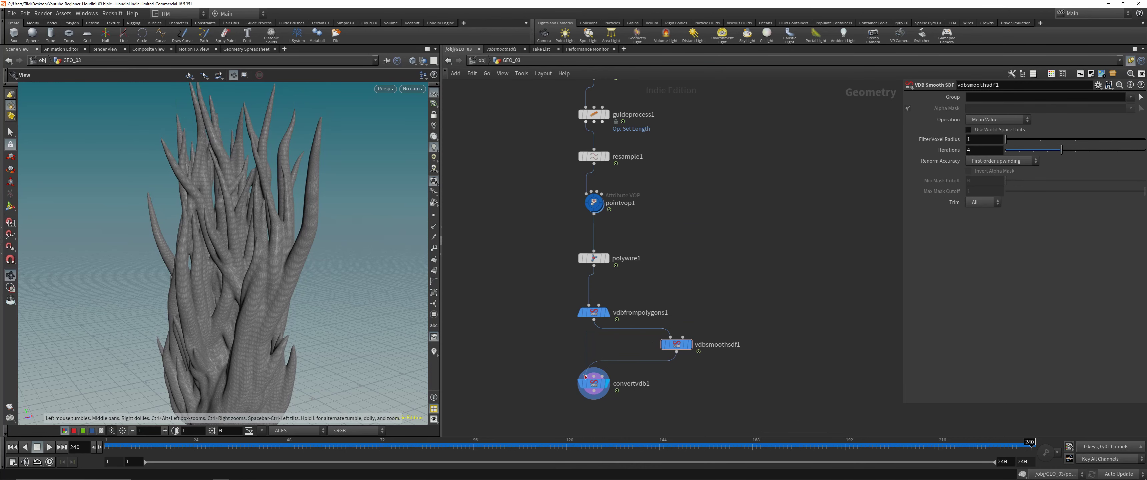
Make room above convertvdb1 and insert a VDB Reshape SDF node between vdbsmoothsdf1 and convertvdb1
drag(585, 376, 586, 408)
key(Tab)
text(v)
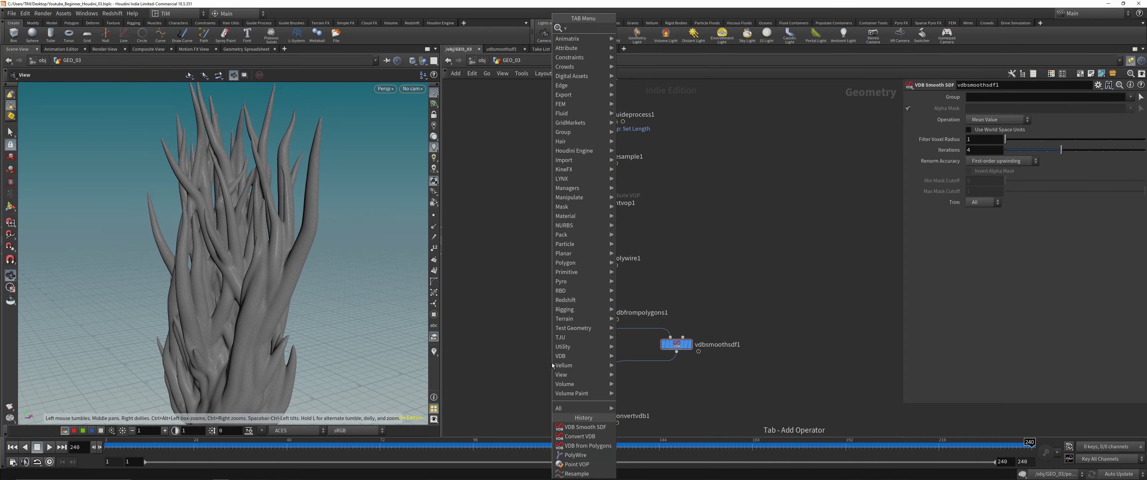
text(db)
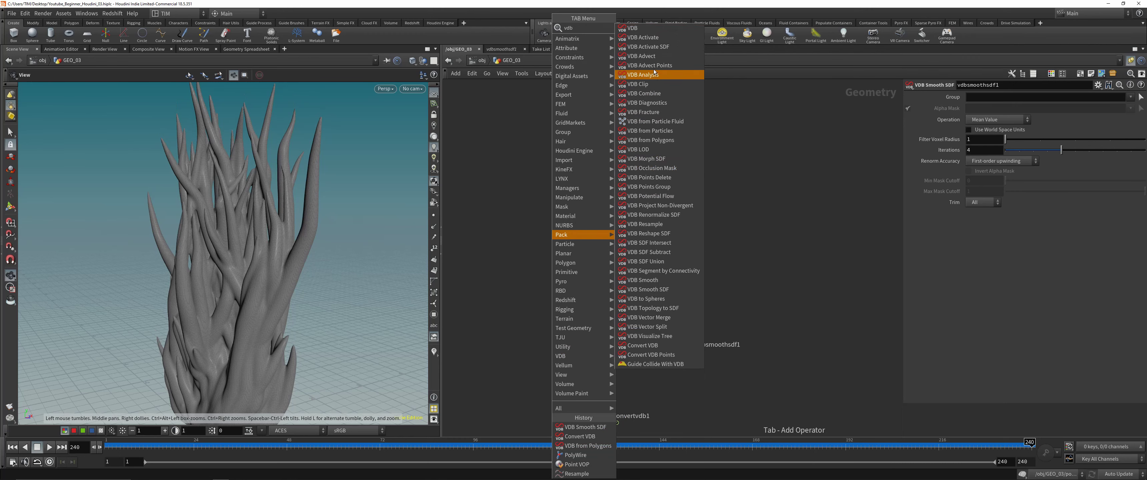
click(660, 235)
click(659, 365)
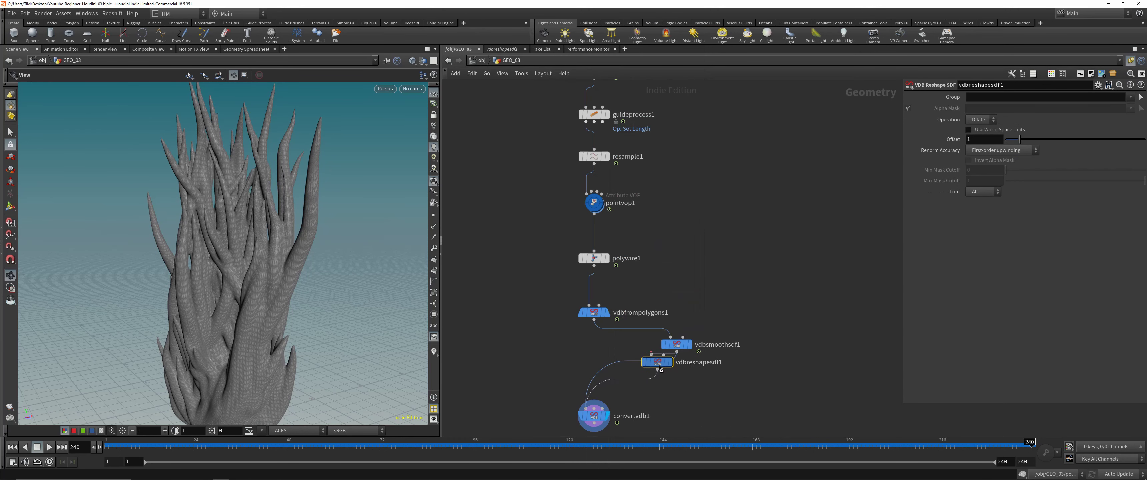
drag(657, 380, 671, 380)
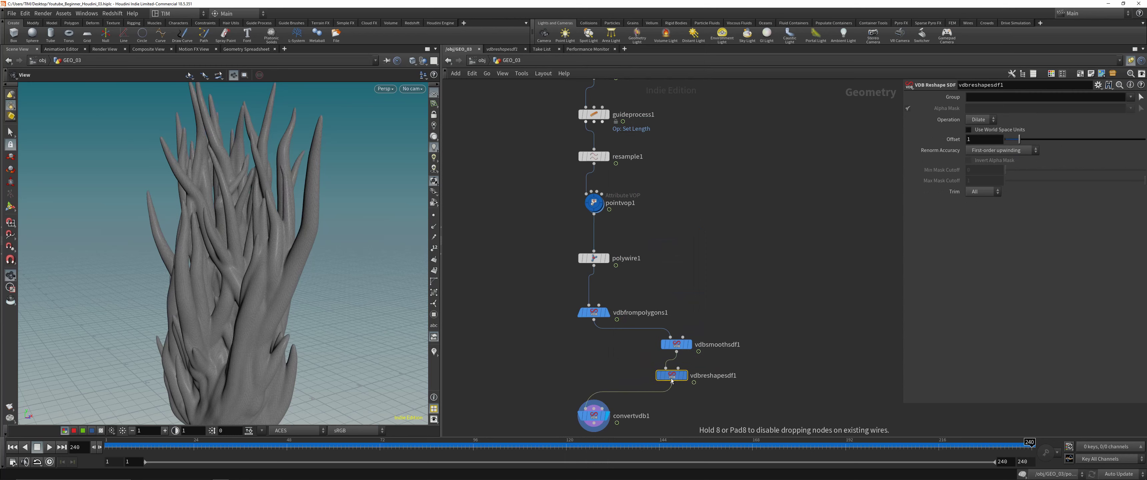
Set the Operation of vdbreshapesdf1 to Erode with an Offset of 3, and check the thinned strands
click(981, 119)
click(976, 137)
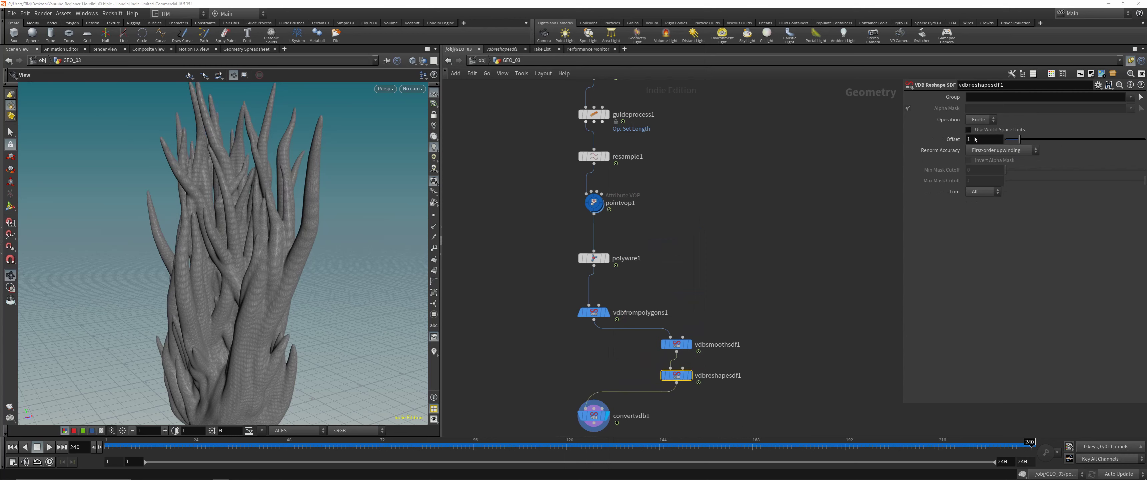
drag(267, 240, 178, 255)
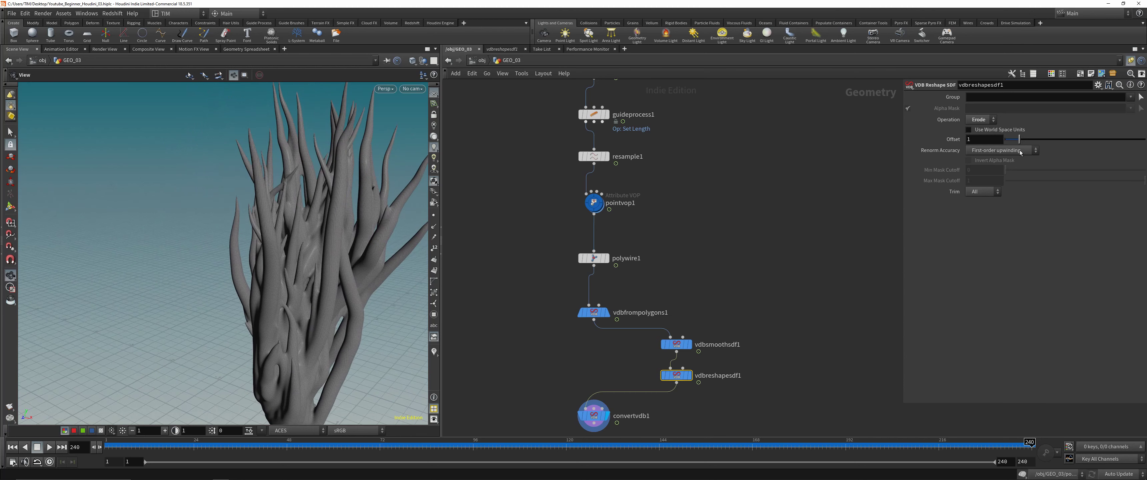
drag(277, 288, 233, 250)
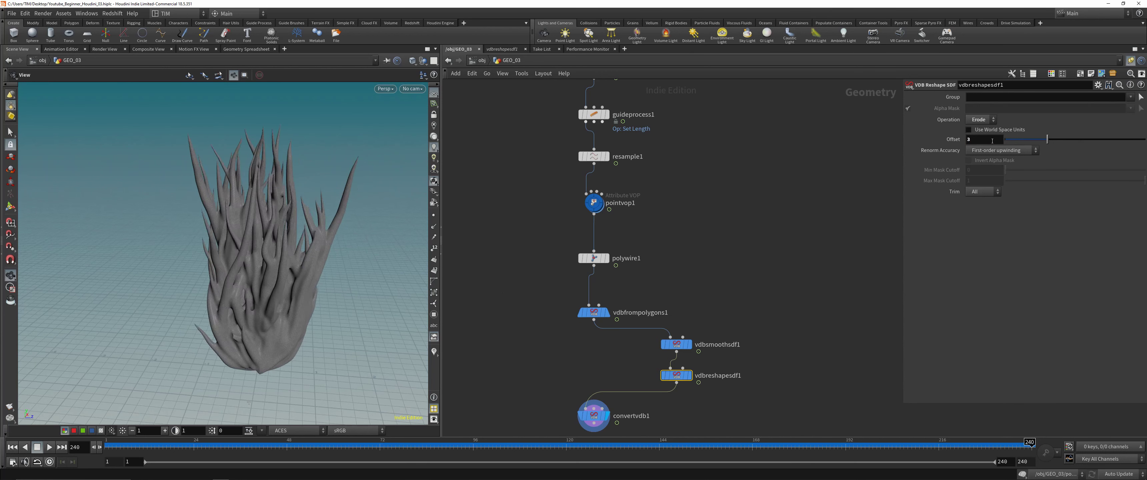
drag(344, 261, 285, 272)
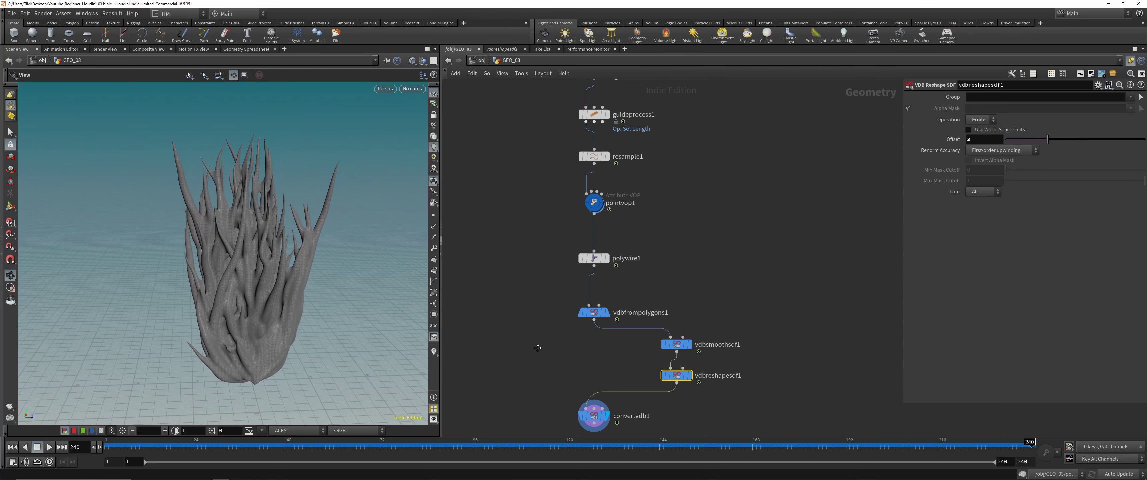
Save the scene file and add a Smooth node after convertvdb1 with Strength 150 and Filter Quality 1
middle_drag(537, 346, 530, 263)
drag(502, 400, 601, 322)
key(ctrl+s)
key(Tab)
text(smoo)
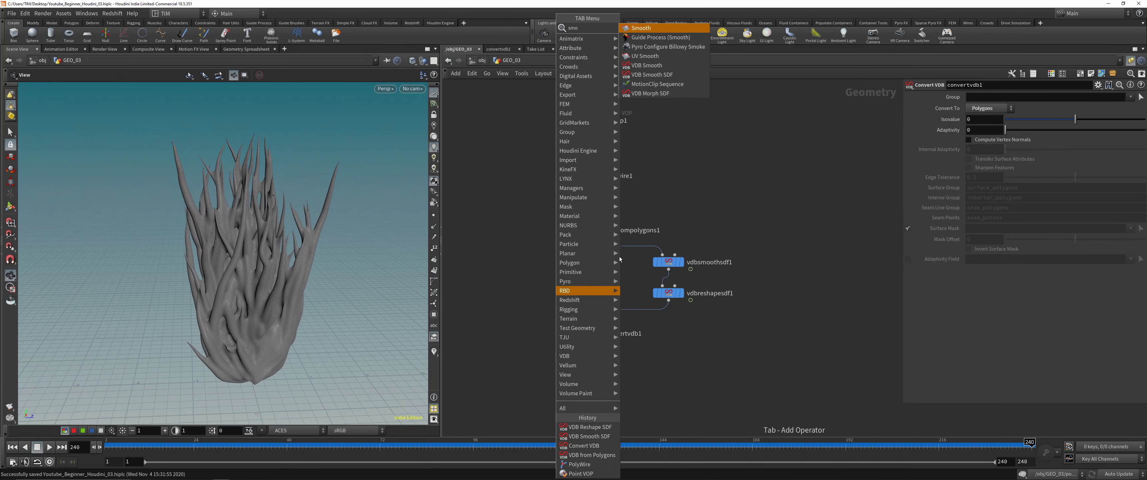
click(641, 28)
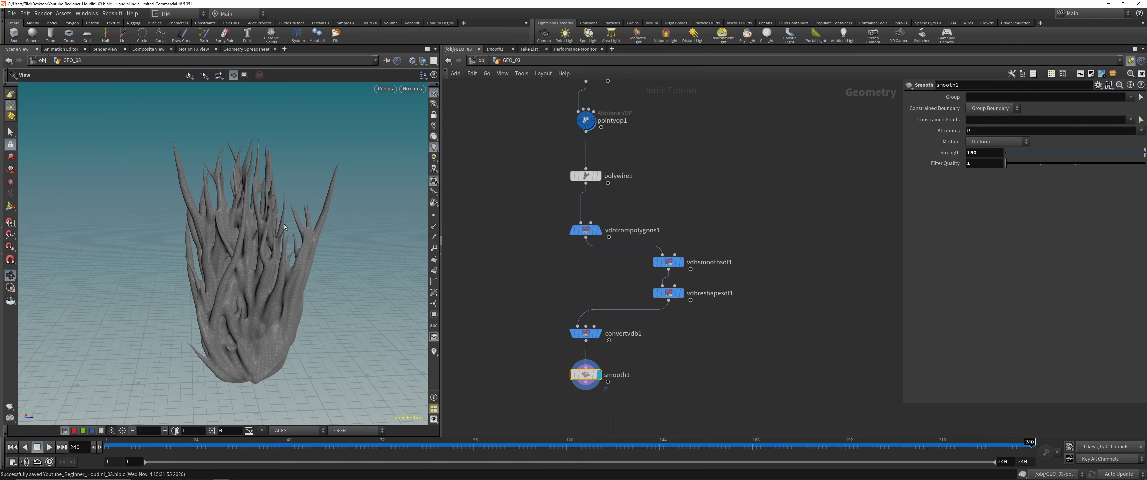
Set the Smooth node's Strength to 50 and Filter Quality to 2, and reduce the Erode Offset of vdbreshapesdf1 to 2
drag(285, 227, 238, 304)
right_drag(238, 305, 305, 236)
drag(305, 236, 233, 231)
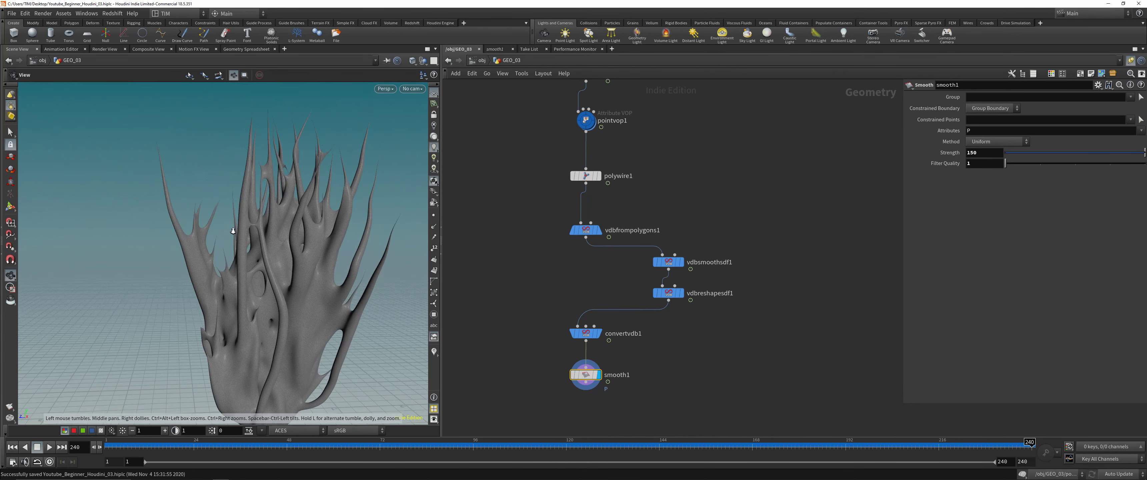
right_drag(232, 231, 191, 218)
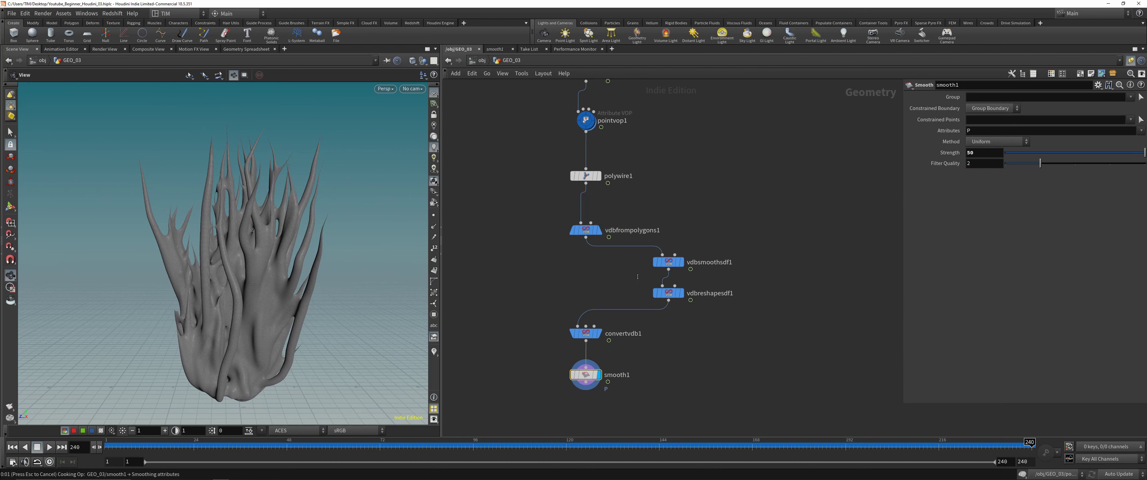
click(668, 292)
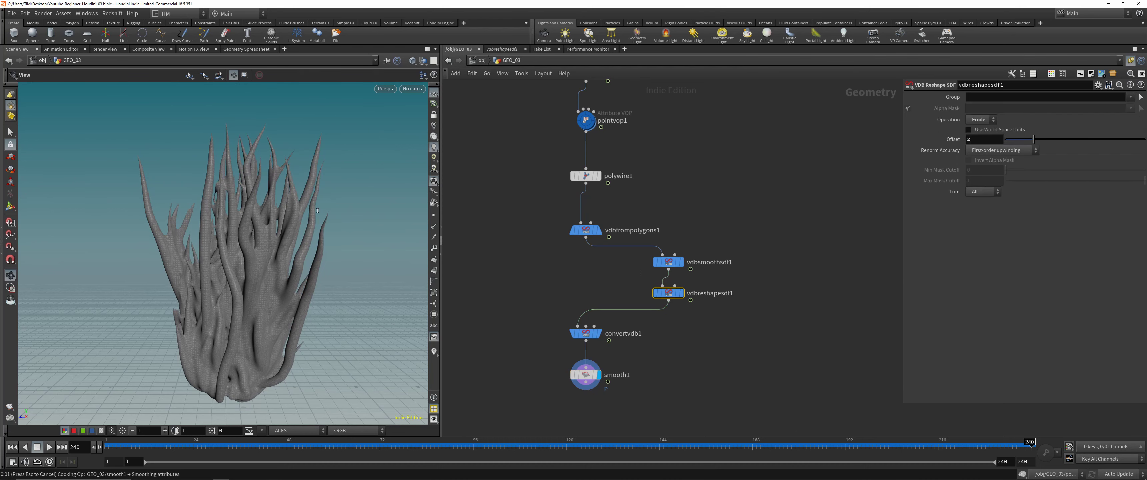
Inspect the smoothed mesh from several angles and close up, checking its surface and the blended strand joints
drag(296, 213, 24, 188)
right_drag(24, 188, 207, 225)
drag(208, 226, 378, 234)
right_drag(378, 234, 228, 264)
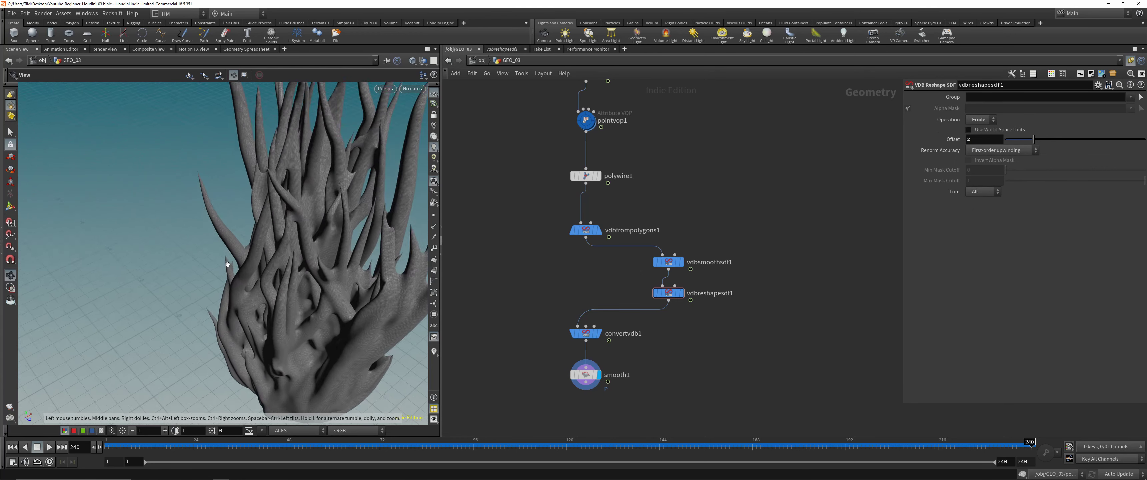
drag(228, 264, 293, 230)
right_drag(293, 231, 264, 230)
drag(264, 230, 212, 241)
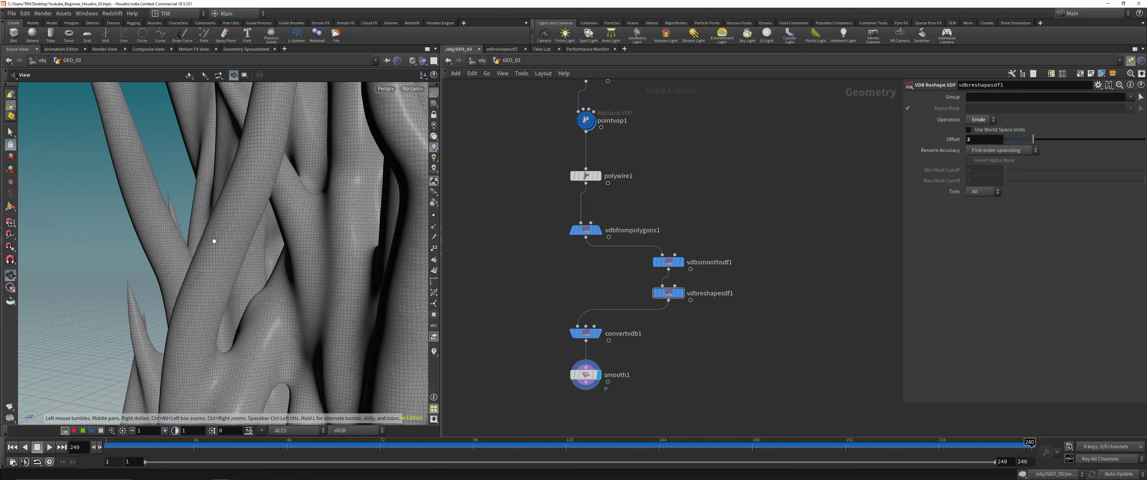
right_drag(212, 241, 285, 204)
middle_drag(285, 205, 252, 269)
drag(252, 269, 89, 287)
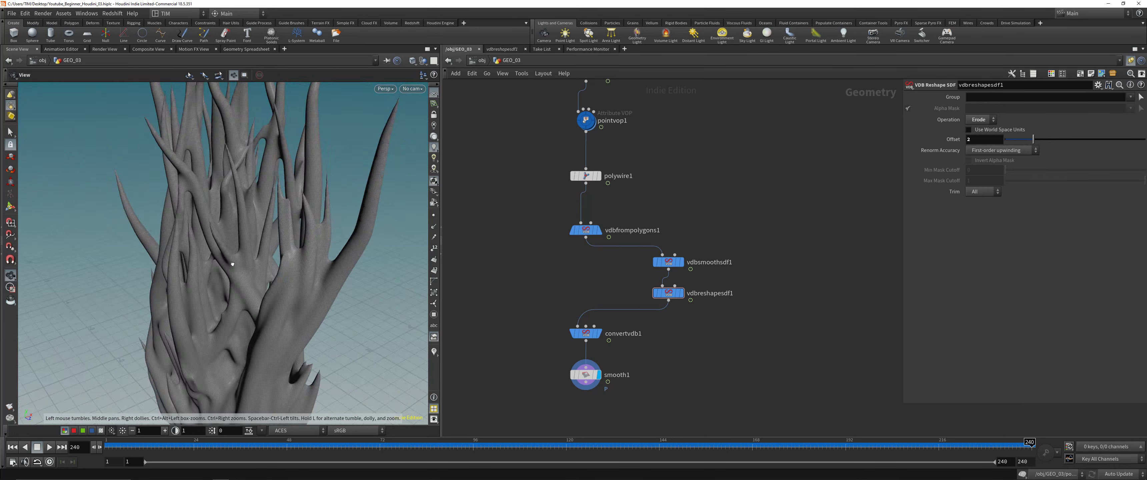
Align the nodes from vdbfrompolygons1 down to smooth1 in one evenly spaced column
right_drag(89, 287, 227, 286)
middle_drag(527, 427, 519, 355)
drag(518, 355, 678, 194)
key(l)
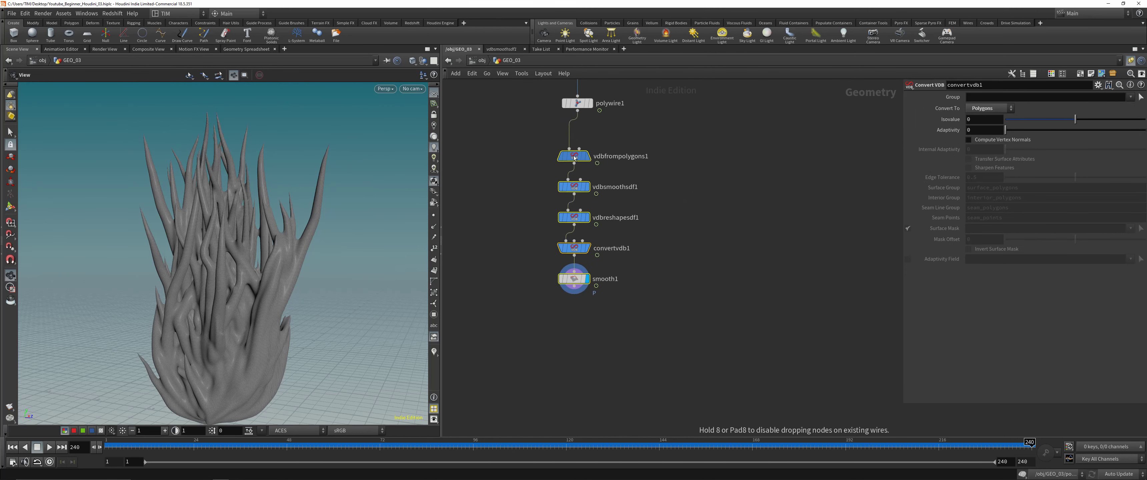
mouse_move(567, 160)
scroll(538, 191, down, 4)
scroll(530, 196, up, 4)
middle_drag(526, 156, 530, 253)
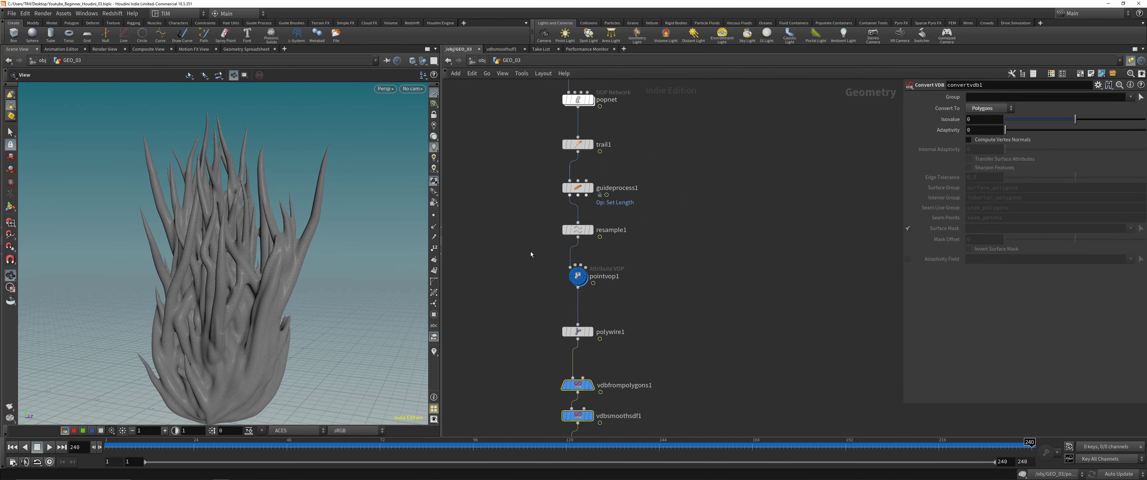
Separate the network into groups by moving the VDB nodes and the resample1, pointvop1 and polywire1 nodes further down
drag(534, 346, 587, 225)
mouse_move(581, 280)
mouse_down()
mouse_move(546, 314)
mouse_move(586, 292)
mouse_up()
scroll(587, 292, down, 3)
drag(544, 260, 628, 392)
drag(587, 289, 587, 330)
middle_drag(537, 268, 527, 331)
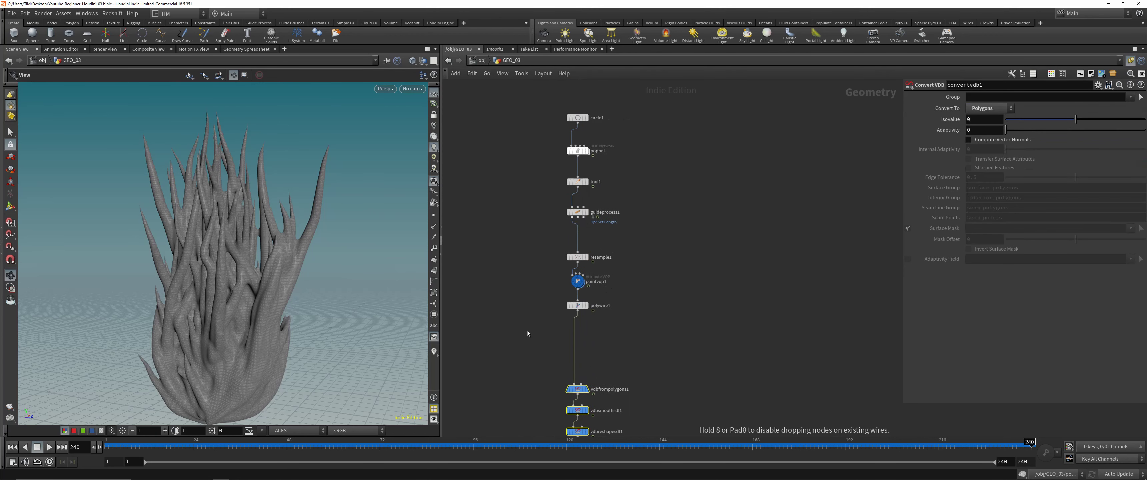
drag(527, 330, 615, 228)
drag(582, 255, 582, 273)
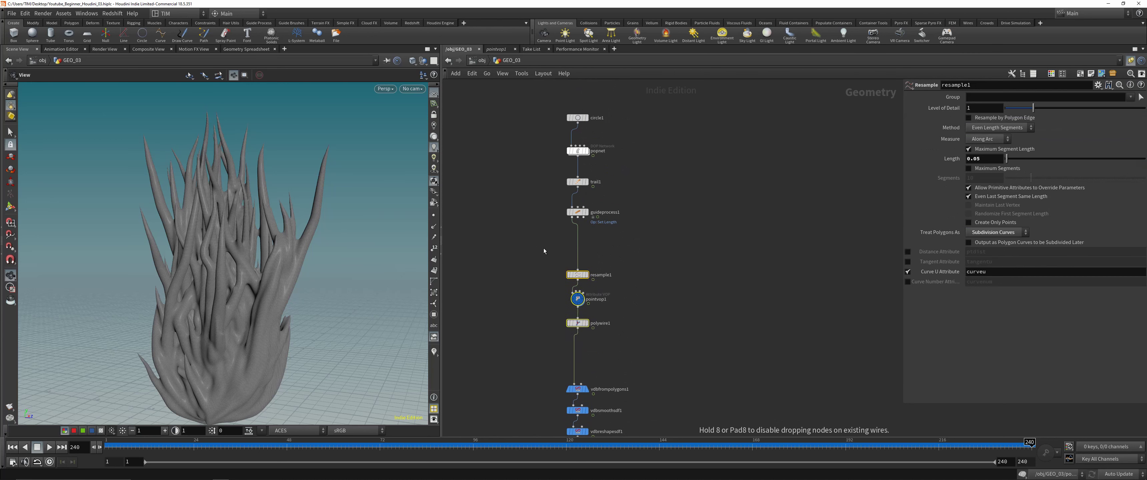
Tidy the layout of the particle and trail nodes at the start of the network, and save the scene file
drag(544, 248, 579, 195)
drag(541, 159, 603, 110)
key(l)
drag(565, 146, 575, 145)
scroll(623, 209, down, 3)
scroll(649, 330, up, 1)
key(ctrl+s)
scroll(511, 382, up, 2)
Add an Attribute VOP after smooth1, display it, and open its internal network
middle_drag(508, 382, 522, 299)
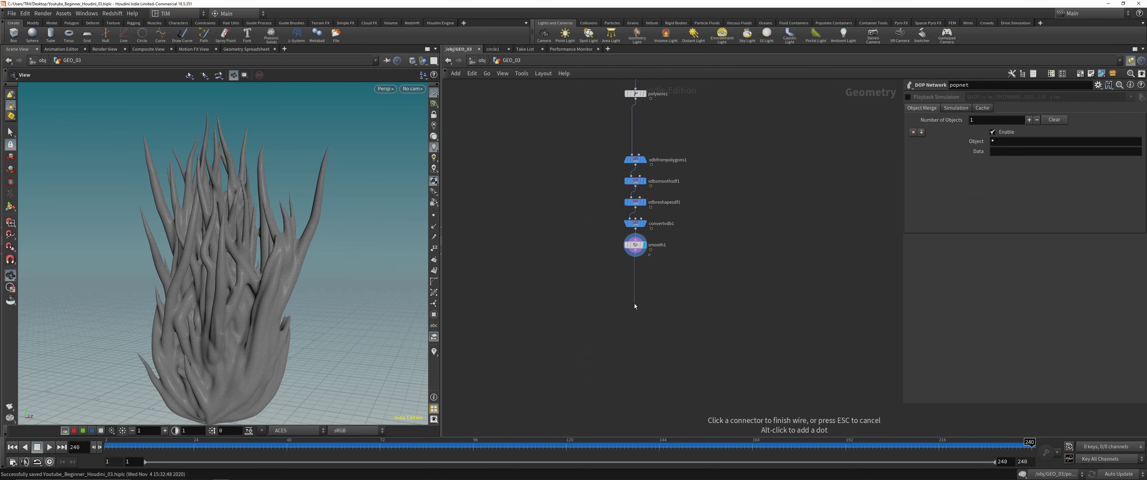
key(Tab)
text(n)
key(BackSpace)
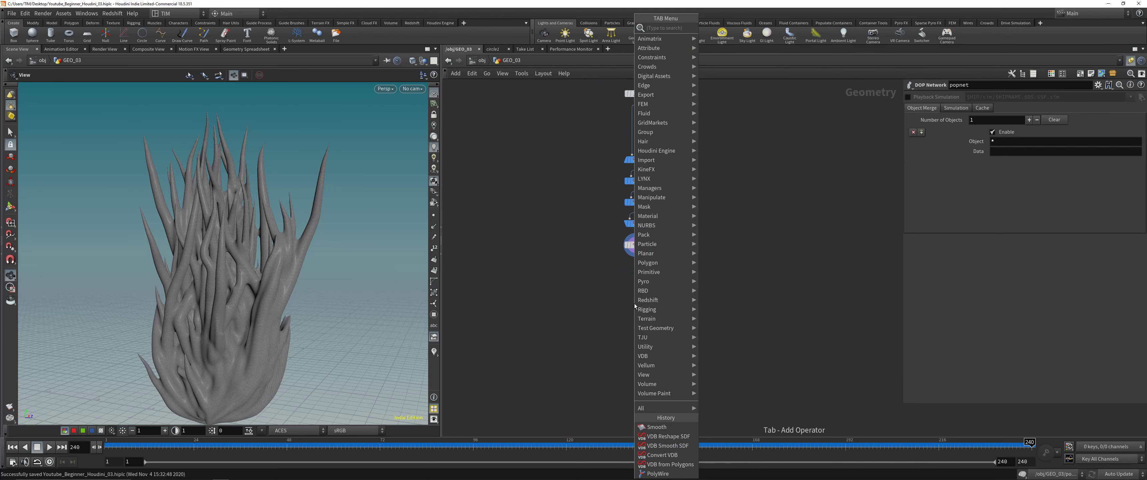
text(vop)
click(727, 37)
click(628, 330)
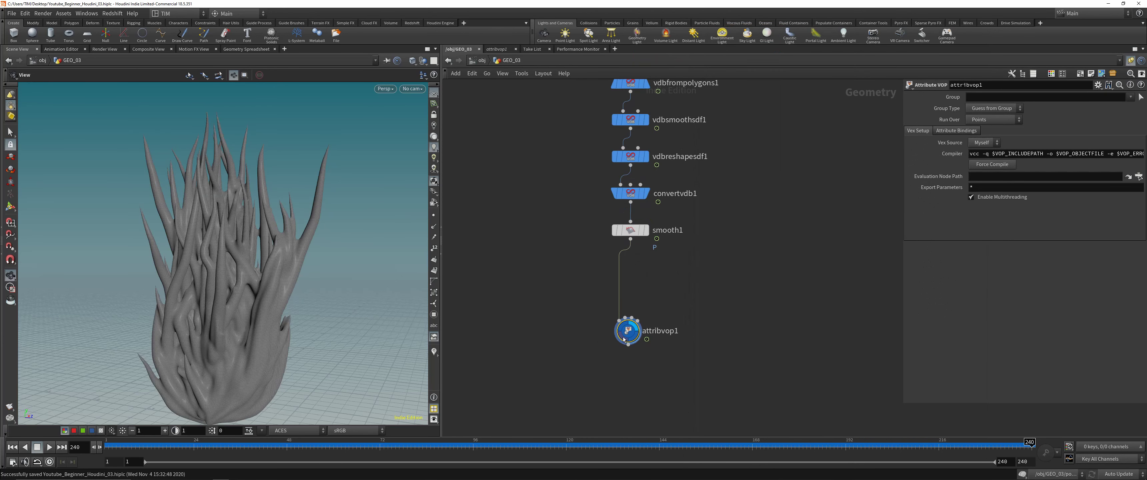
drag(627, 332, 630, 339)
double_click(630, 339)
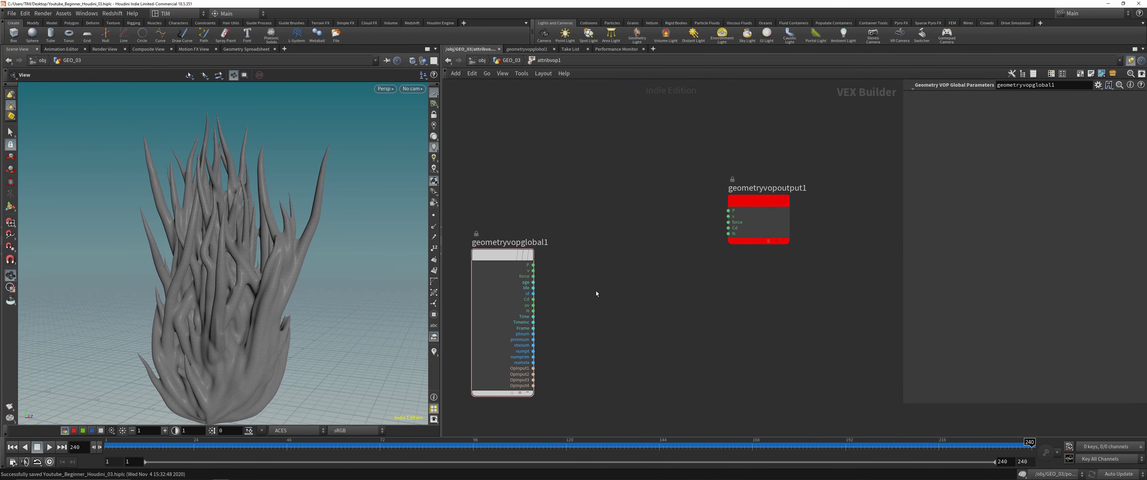
Add an Anti-Aliased Noise node and wire the global P output into its pos input
key(Tab)
text(an)
click(689, 125)
click(659, 315)
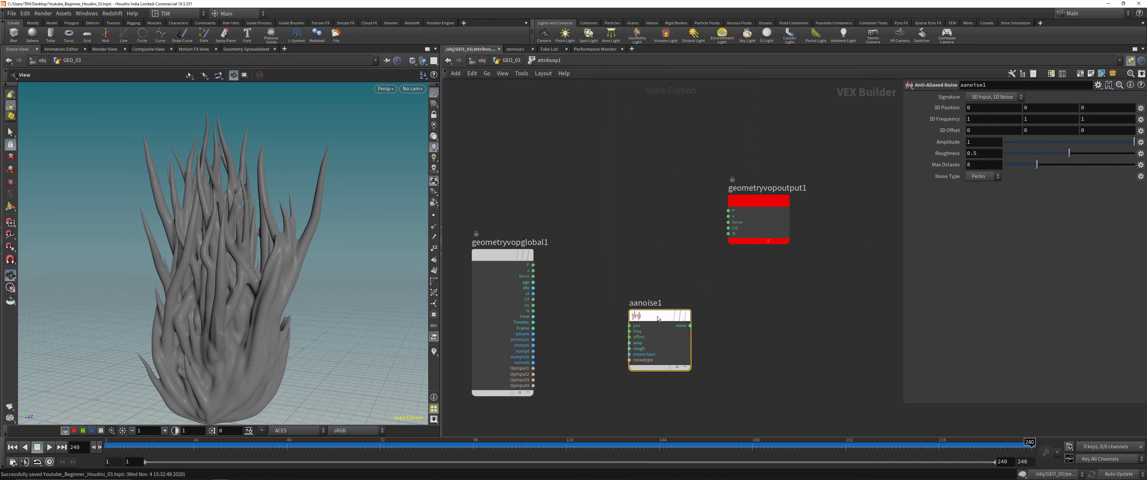
key(Tab)
text(aa)
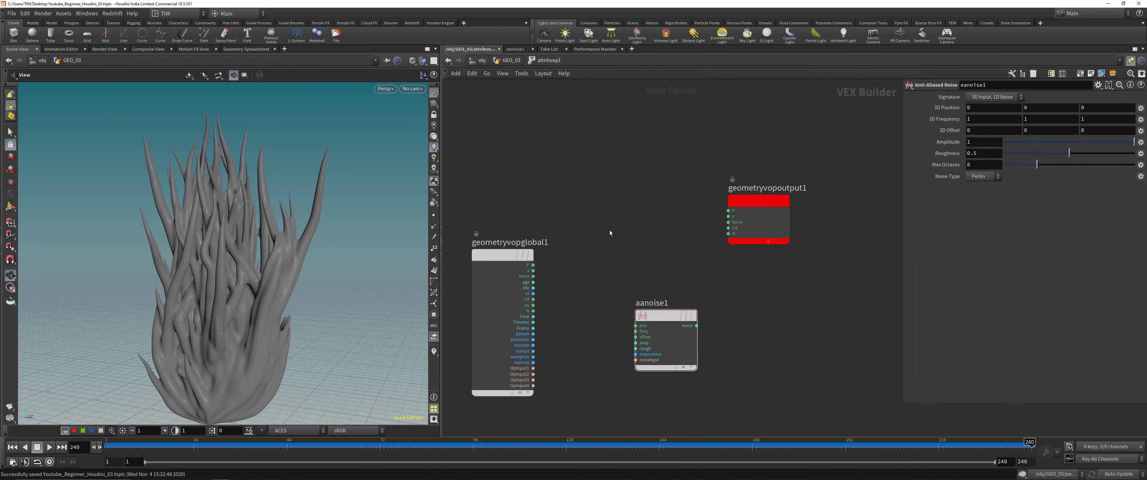
drag(635, 326, 533, 264)
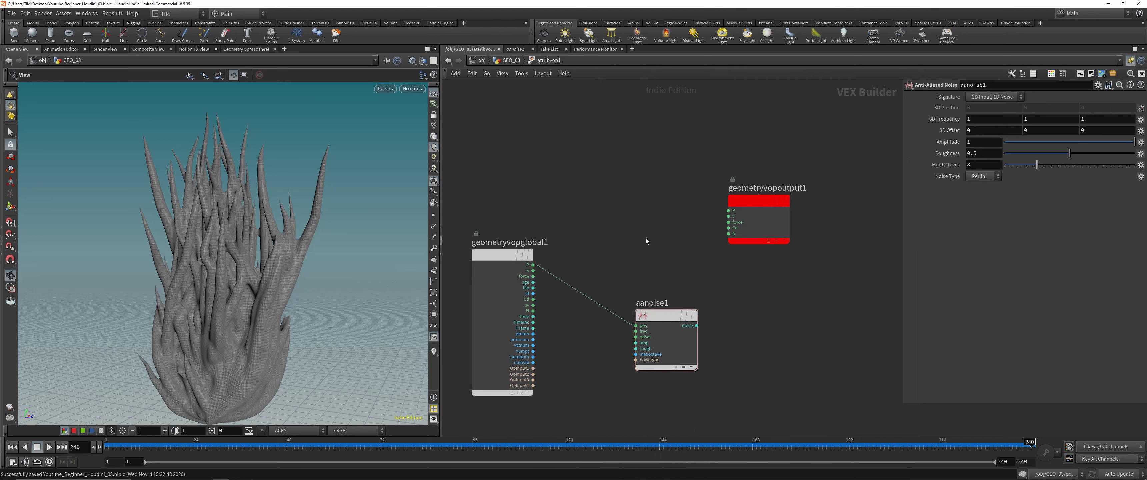
Switch the wires to the curved style and move geometryvopoutput1 farther away to make room
key(shift+s)
drag(764, 211, 881, 183)
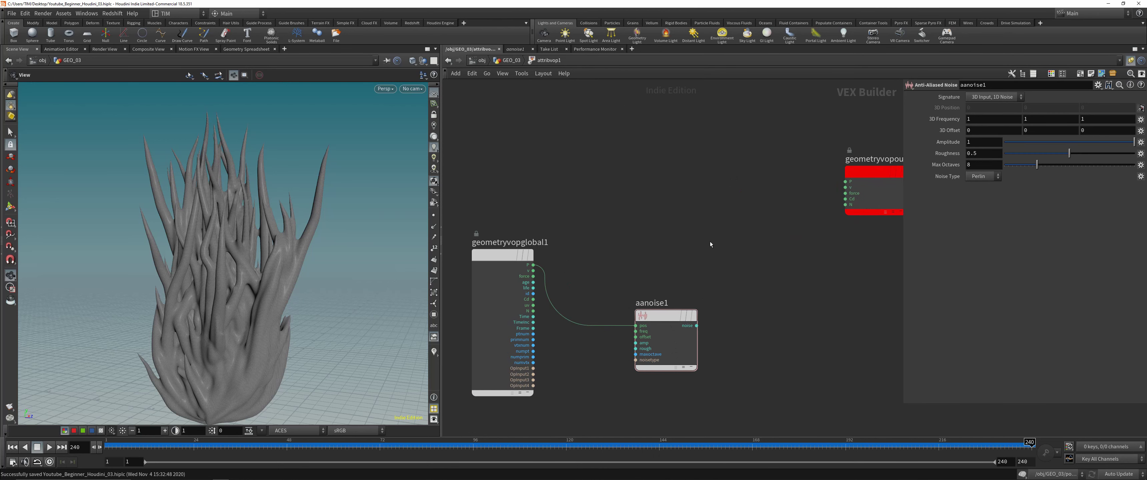
scroll(710, 242, down, 2)
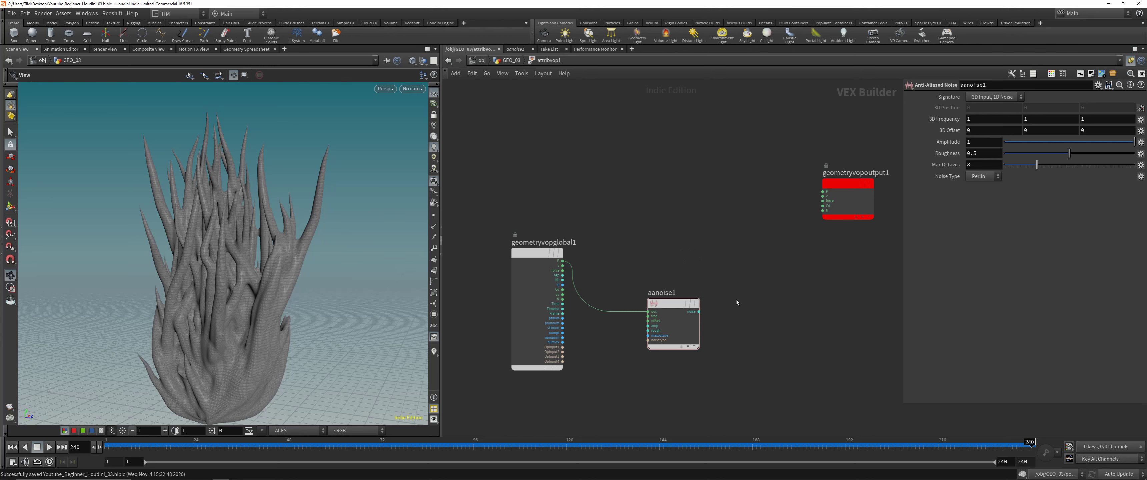
key(Tab)
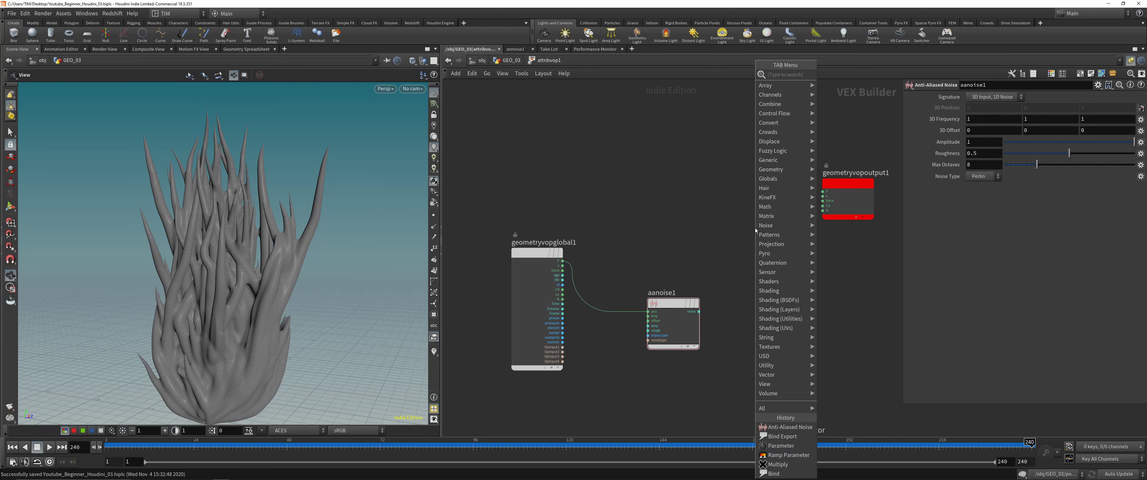
text(ds)
key(Down)
key(Down)
key(Down)
key(Down)
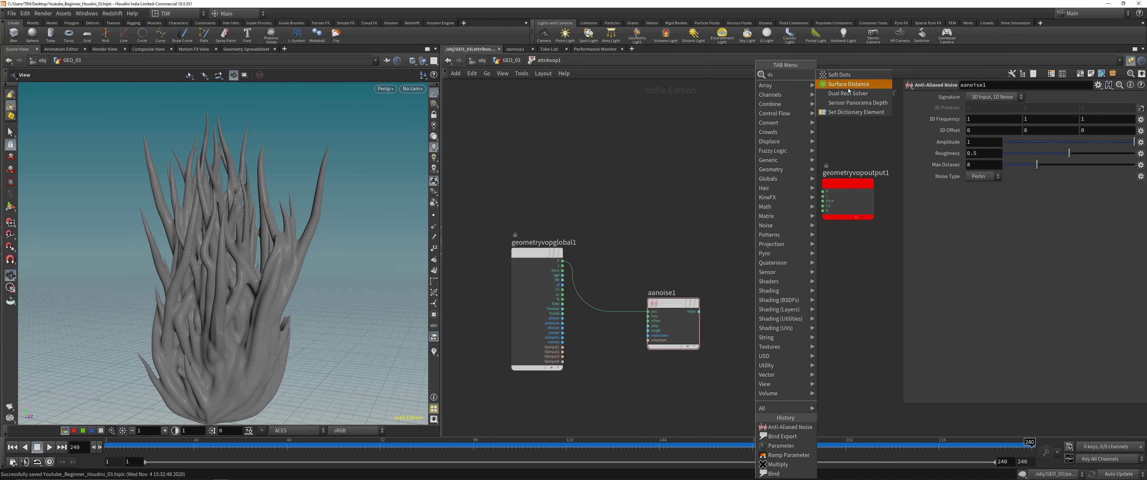
key(Escape)
Add a Displace Along Normal node between the noise node and the geometry output
key(Tab)
text(d)
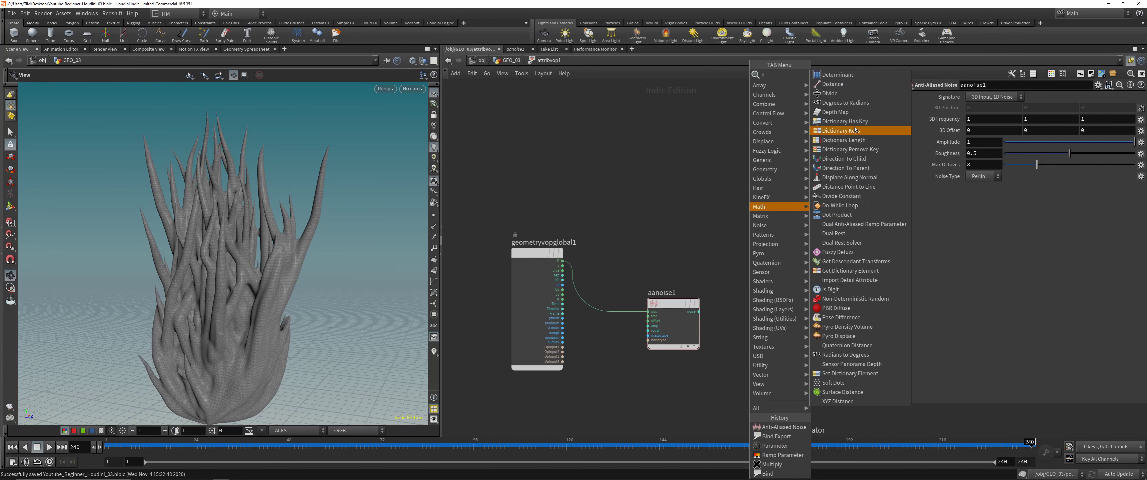
click(850, 177)
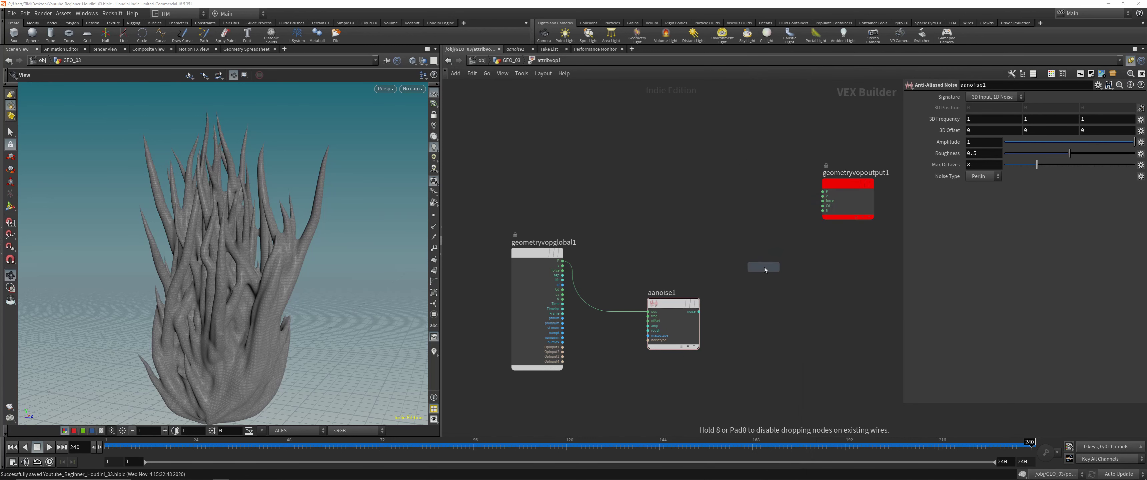
click(739, 290)
scroll(738, 288, up, 2)
Wire global P and N and the noise into displacenml1's P, nN and amount, and its dispP into the output's P
drag(664, 261, 487, 245)
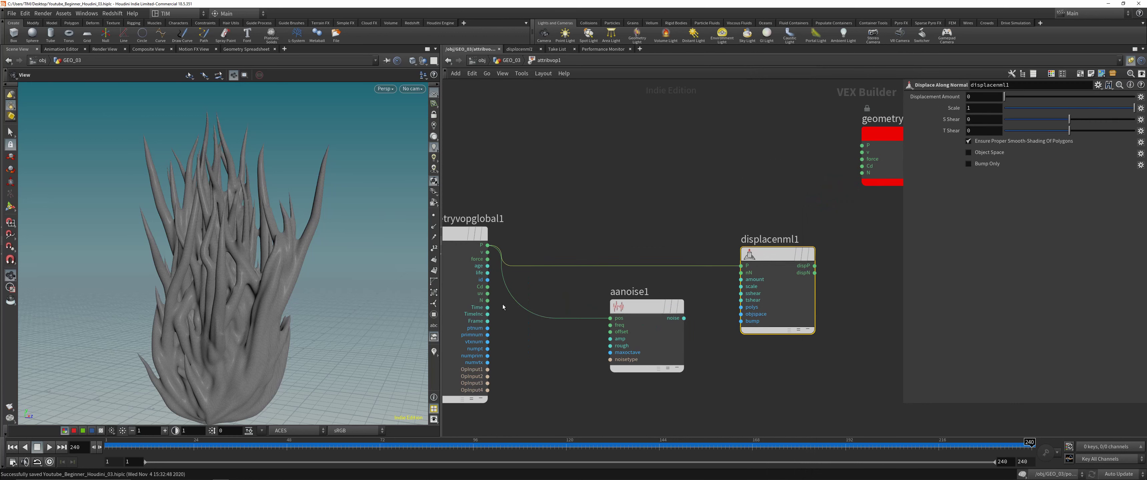
click(487, 300)
click(741, 273)
click(683, 318)
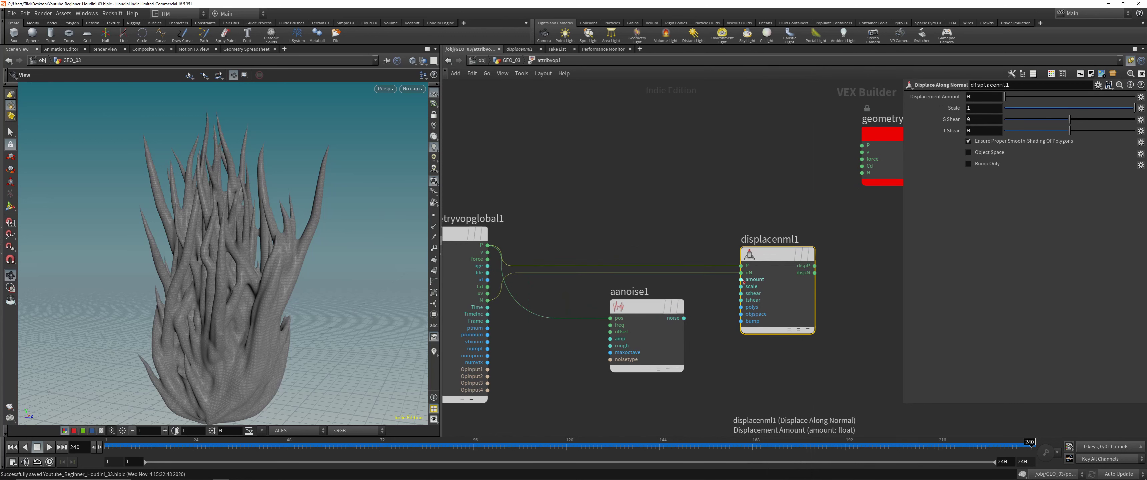
click(740, 279)
click(814, 265)
click(864, 145)
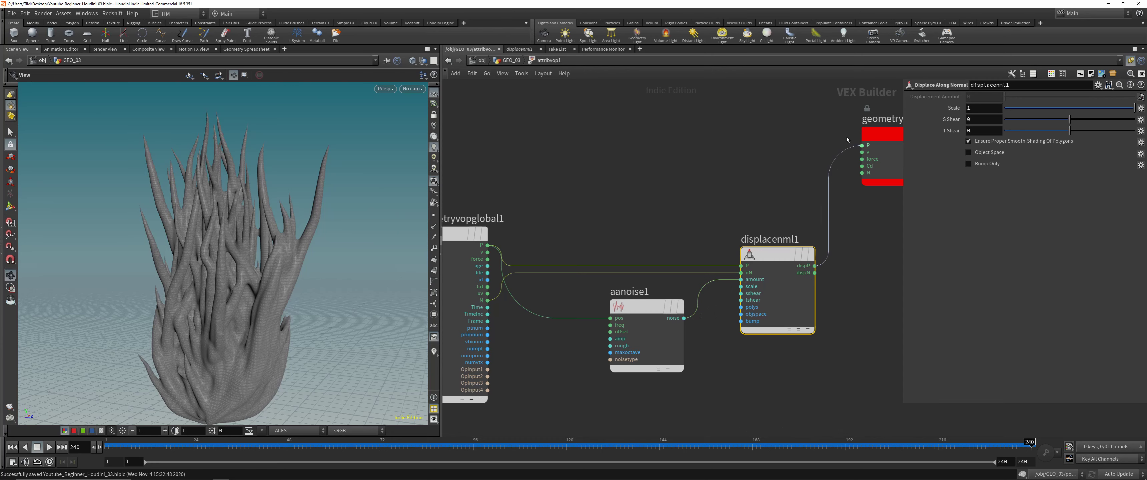
drag(881, 146, 878, 267)
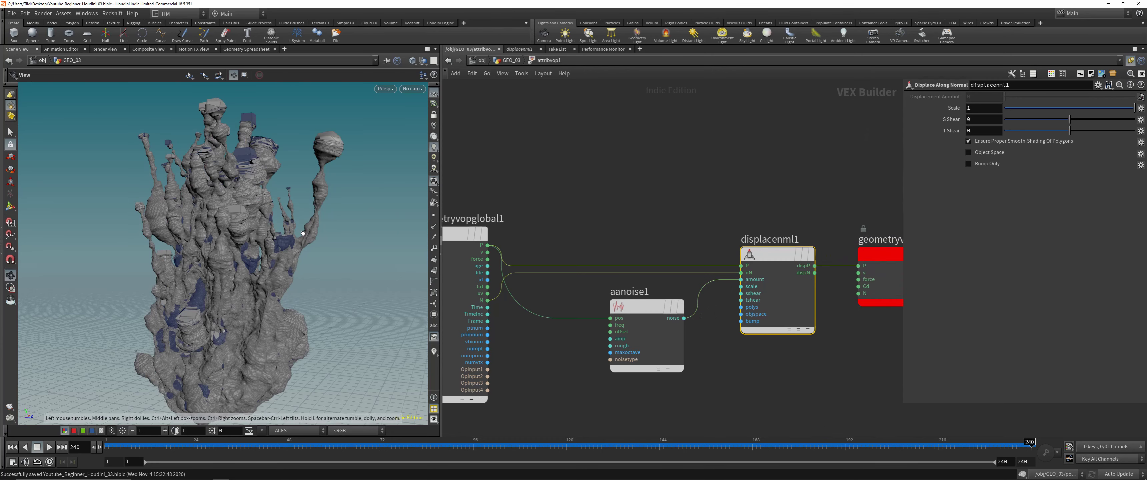
drag(223, 245, 356, 228)
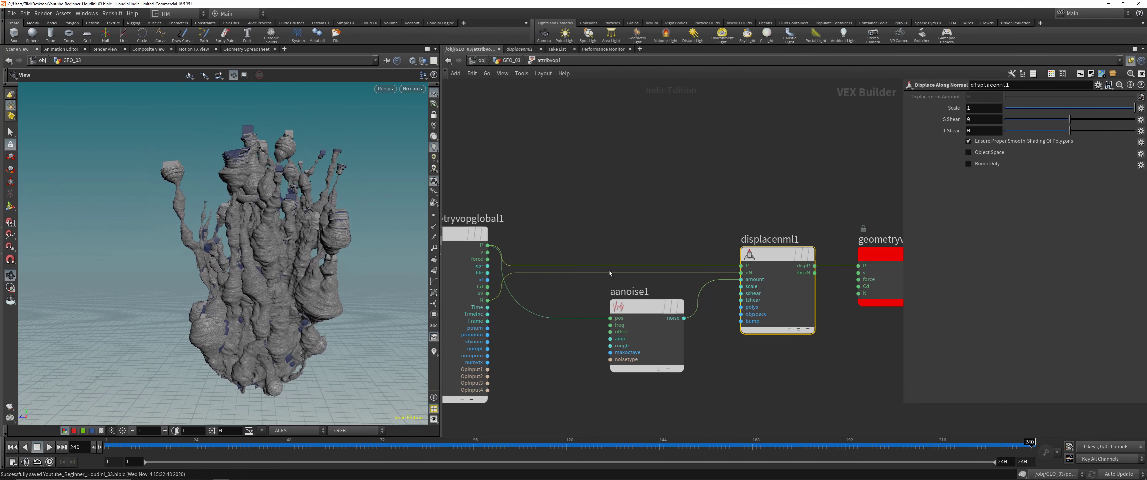
Return to the geometry network and duplicate the chain from vdbfrompolygons1 to smooth1, connecting the copies after attribvop1
scroll(769, 224, down, 2)
key(u)
drag(263, 266, 281, 271)
scroll(567, 303, down, 2)
drag(567, 303, 650, 156)
key(ctrl+c)
key(ctrl+v)
key(y)
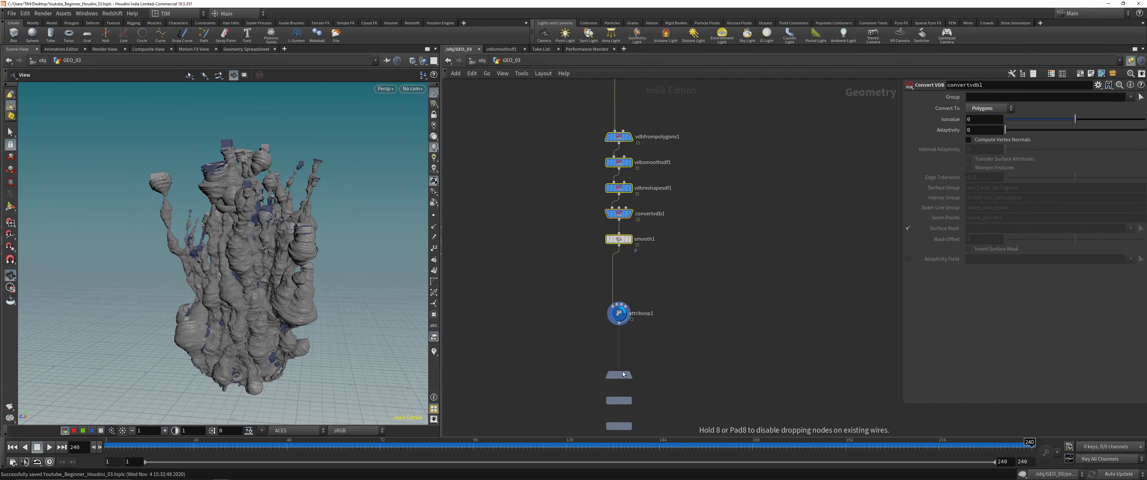
drag(675, 338, 547, 347)
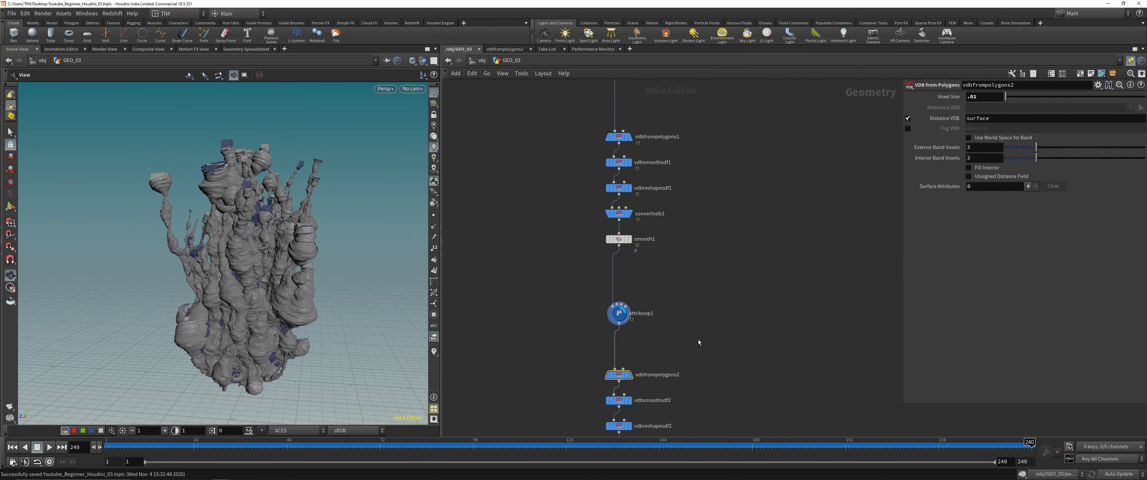
Display the copied nodes one after another from vdbfrompolygons2 to smooth2, and examine the displaced mesh from another angle
key(r)
middle_drag(567, 401, 562, 326)
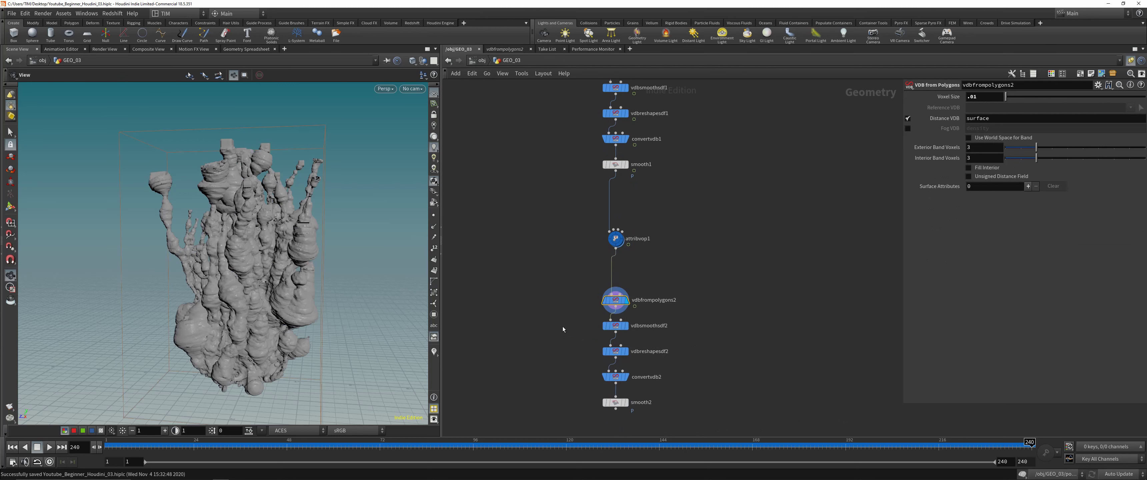
drag(562, 326, 677, 326)
key(r)
drag(571, 358, 703, 340)
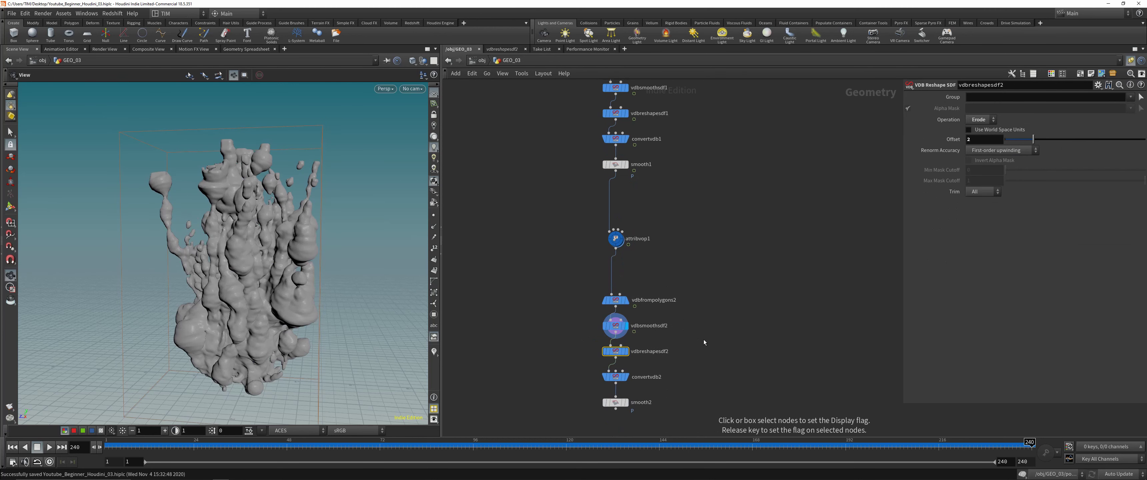
key(r)
drag(572, 386, 677, 371)
drag(564, 418, 699, 387)
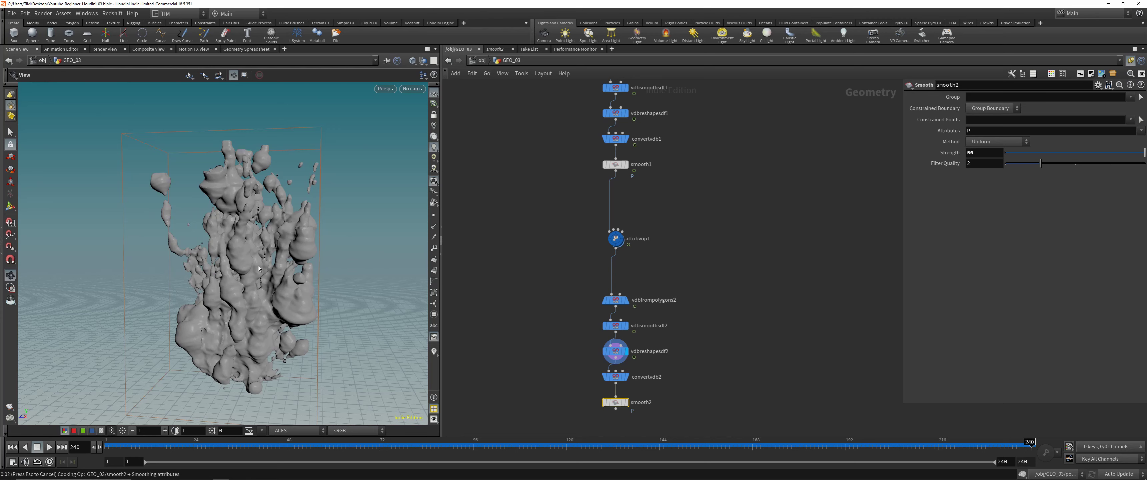
drag(262, 268, 98, 259)
middle_drag(365, 262, 314, 261)
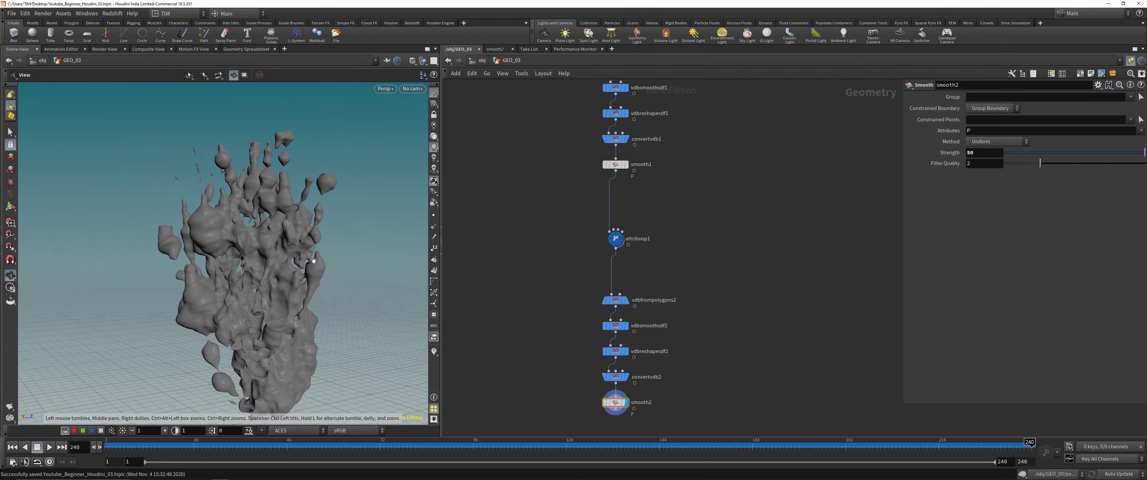
Set the Operation of vdbreshapesdf2 to Dilate, lower its Offset below 1, and display the result through convertvdb2 and smooth2
click(615, 326)
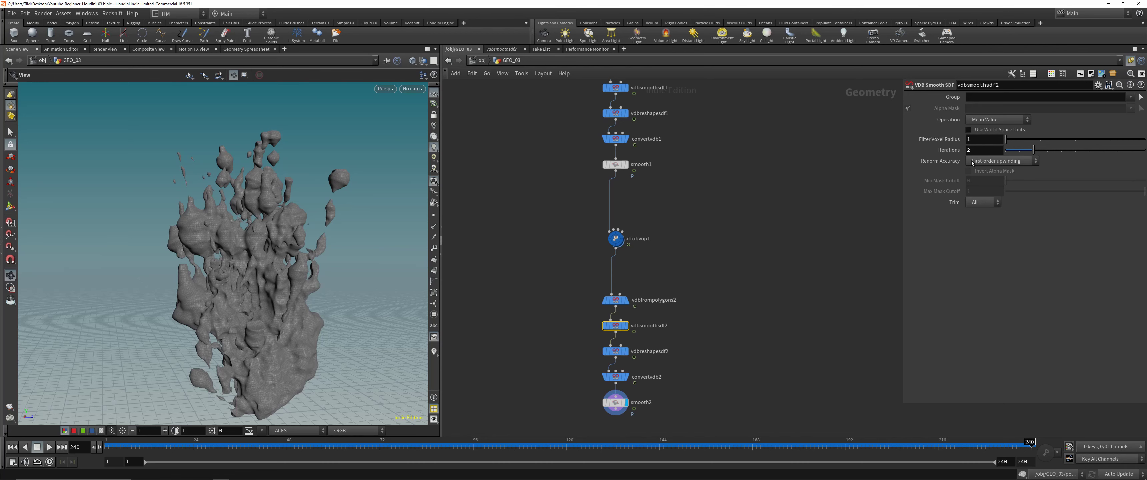
click(615, 352)
click(626, 351)
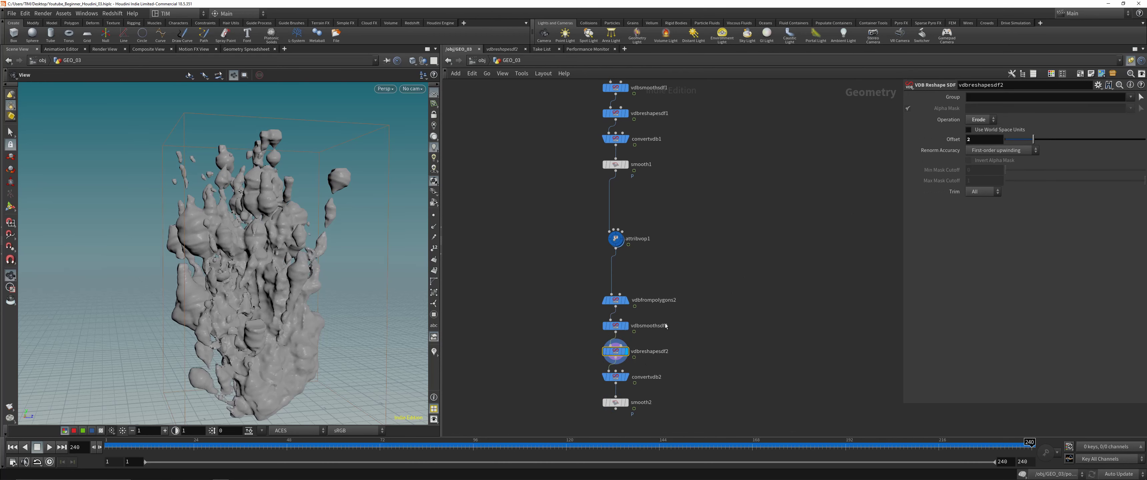
drag(1019, 140, 1011, 140)
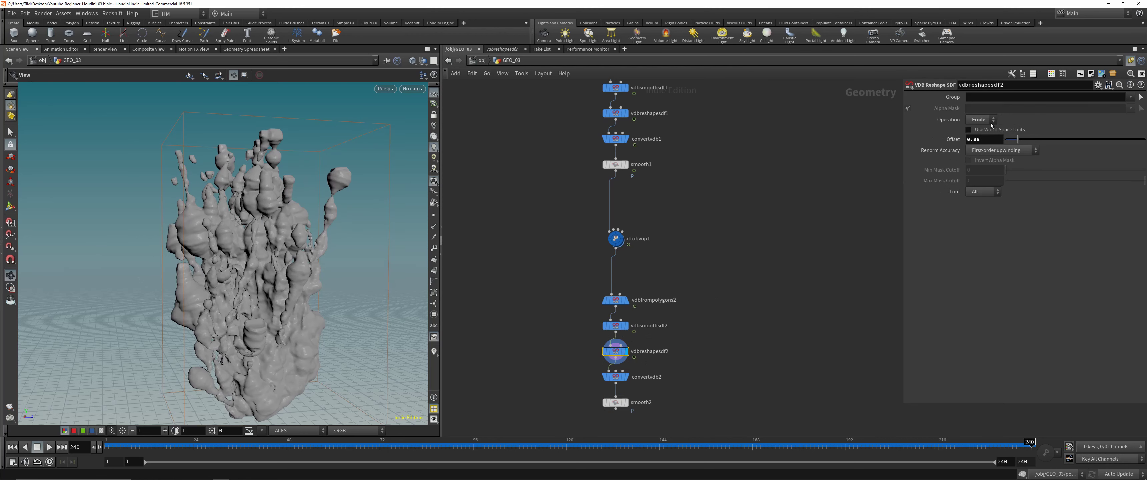
click(979, 120)
click(979, 122)
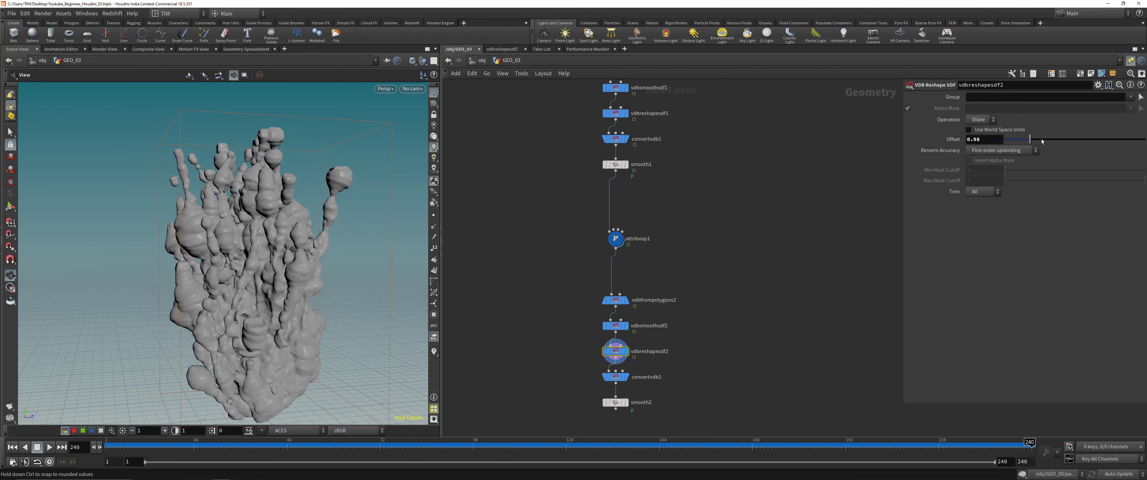
drag(1044, 141, 1014, 140)
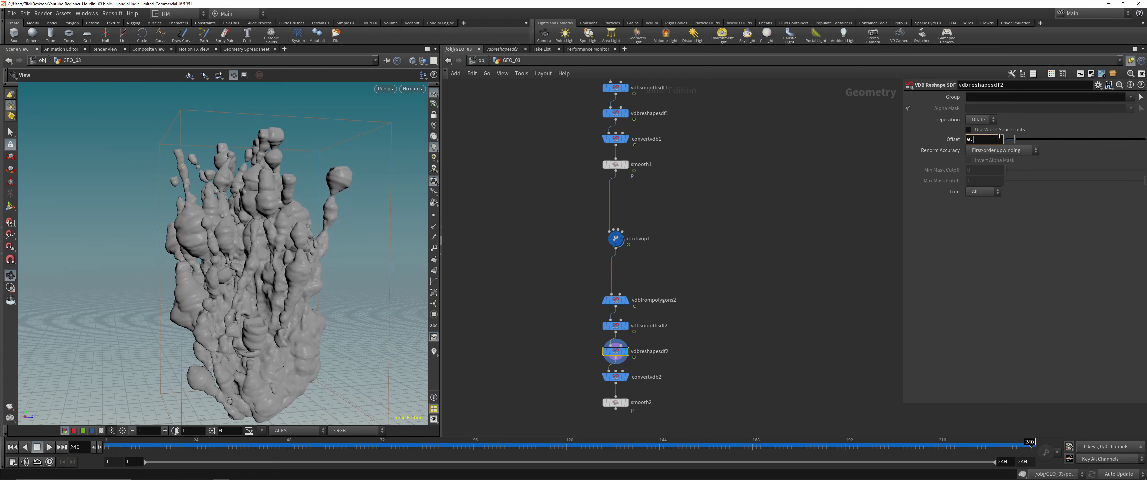
click(636, 379)
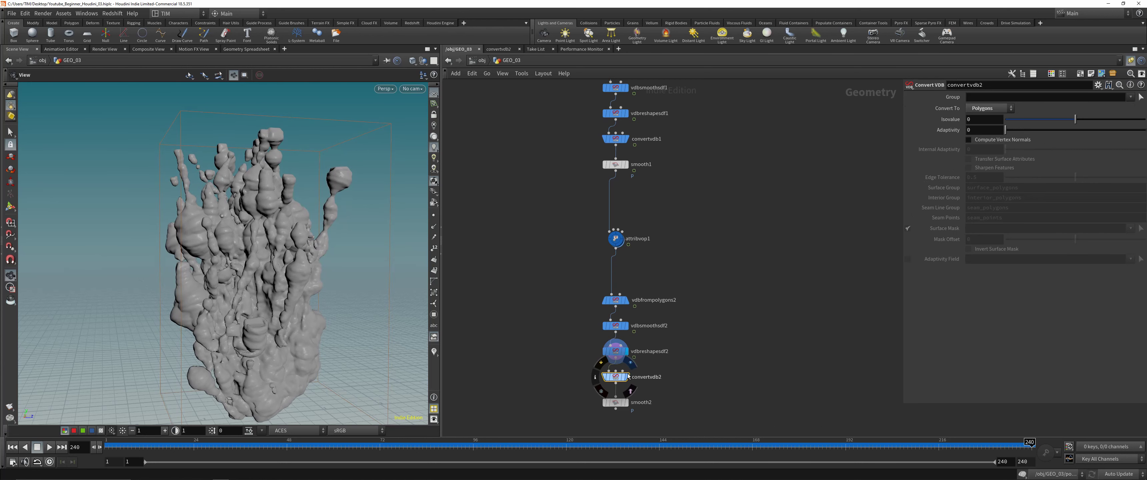
click(627, 378)
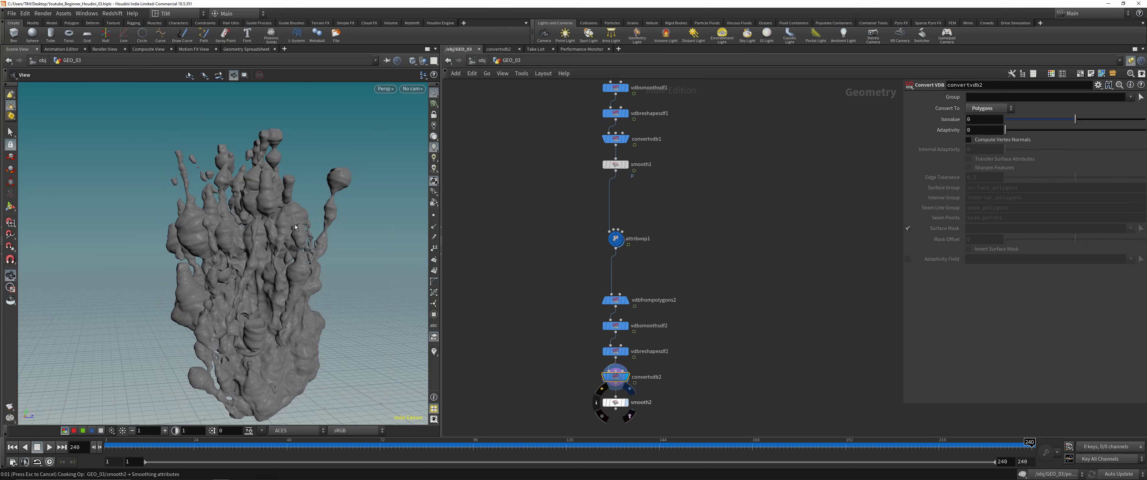
Save the scene file and inspect the smoothed, displaced mesh up close
drag(295, 227, 233, 238)
key(ctrl+s)
scroll(232, 238, up, 10)
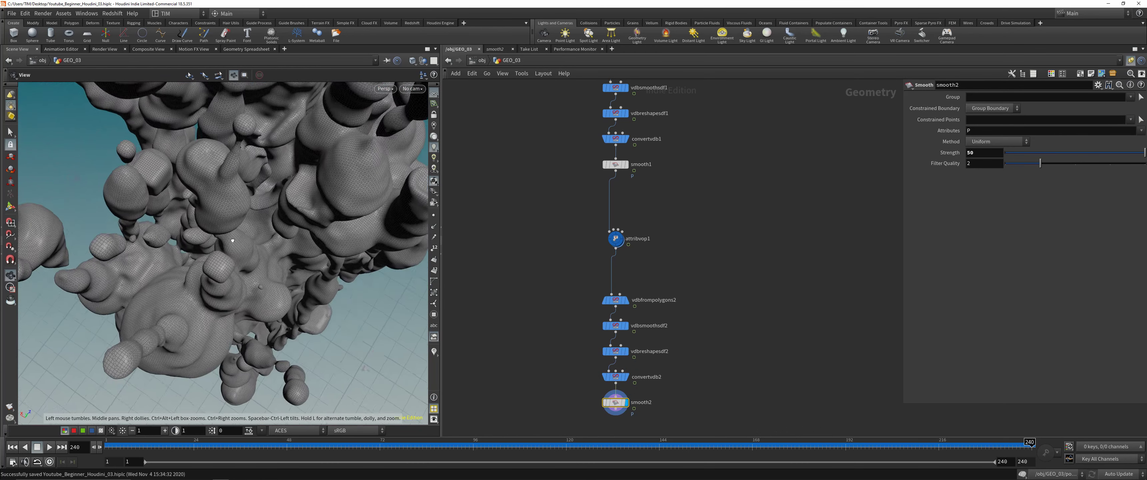
key(f)
Make room above convertvdb2 and add a VDB Segment by Connectivity node branching off vdbreshapesdf2
drag(648, 225, 653, 287)
key(Tab)
text(vd)
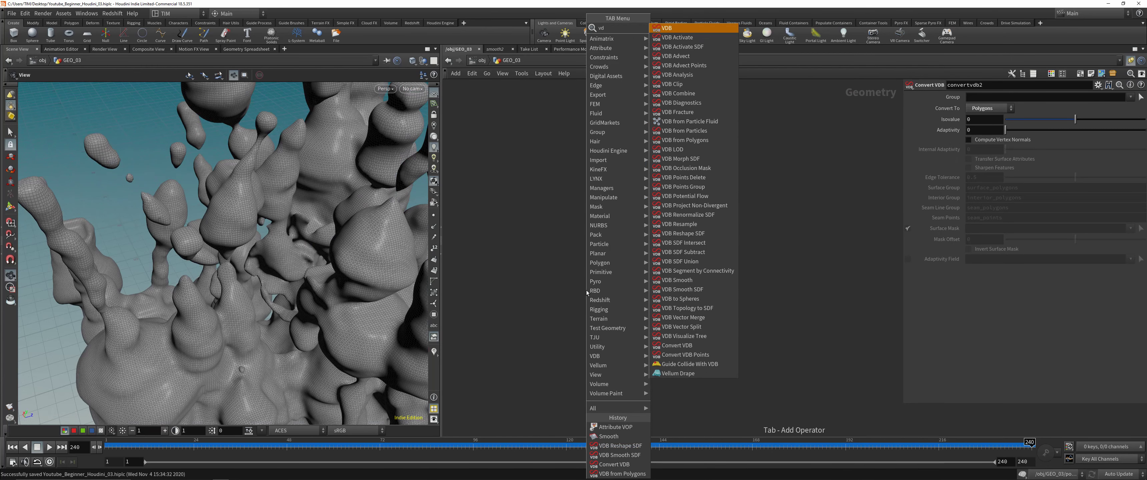
click(695, 271)
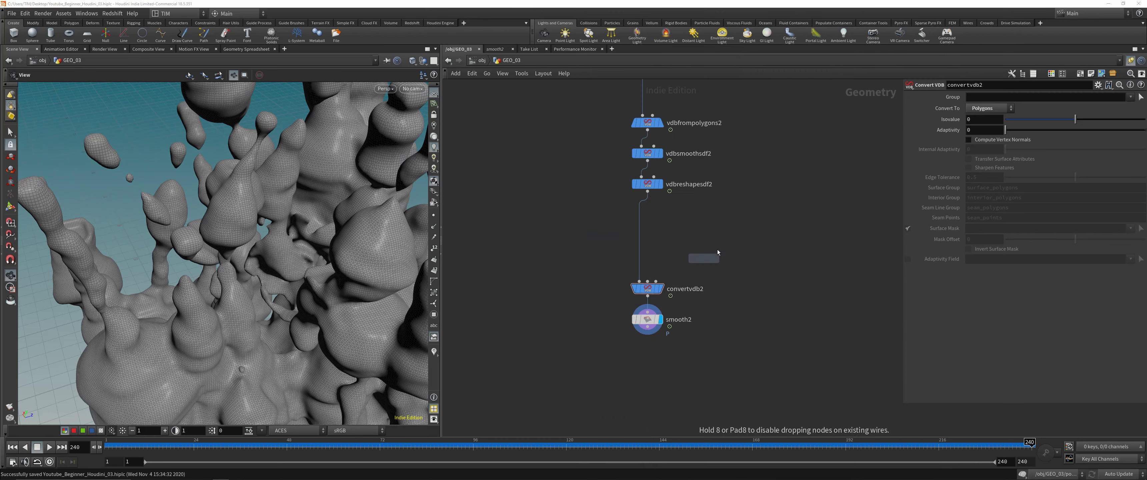
click(721, 247)
Add a Blast node connected after vdbsegmentbyconnectivity1 and display it
key(Tab)
text(blas)
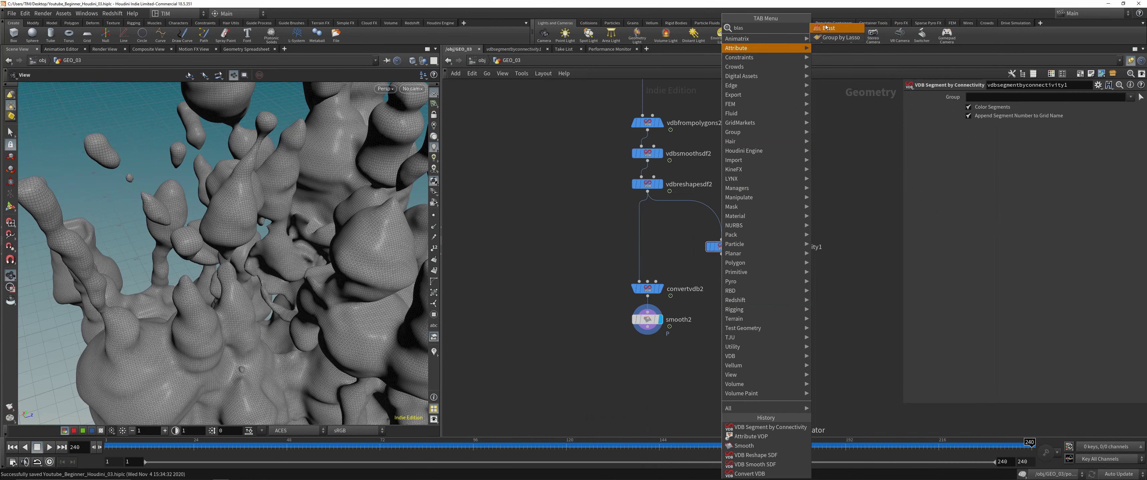
click(826, 28)
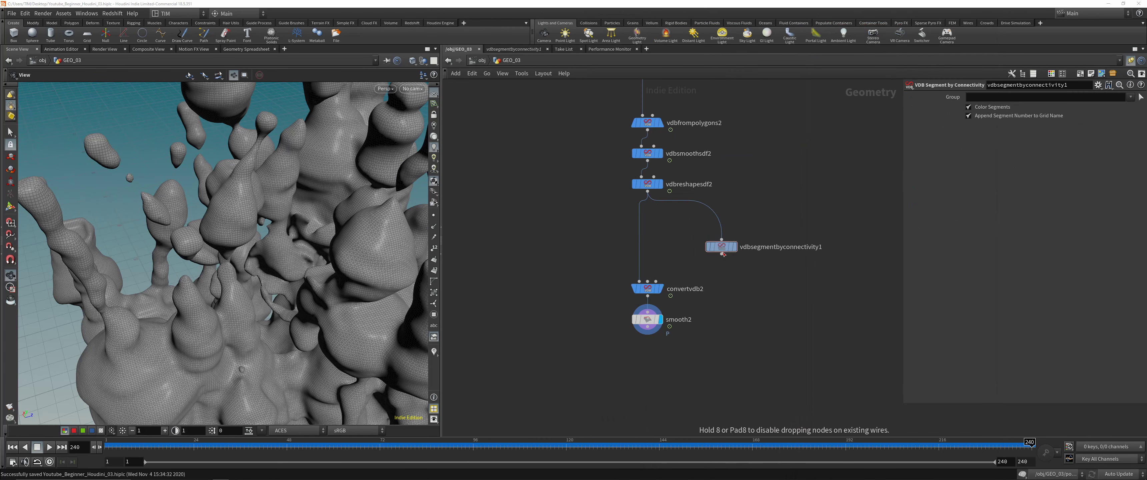
click(721, 267)
click(725, 255)
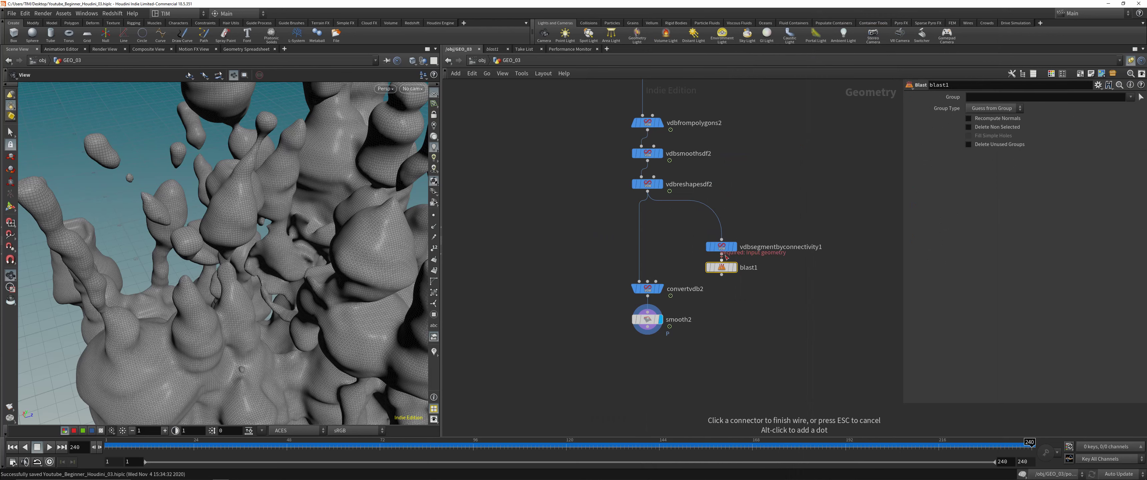
click(722, 261)
drag(722, 267, 722, 271)
drag(695, 264, 762, 299)
key(r)
middle_drag(771, 282, 769, 301)
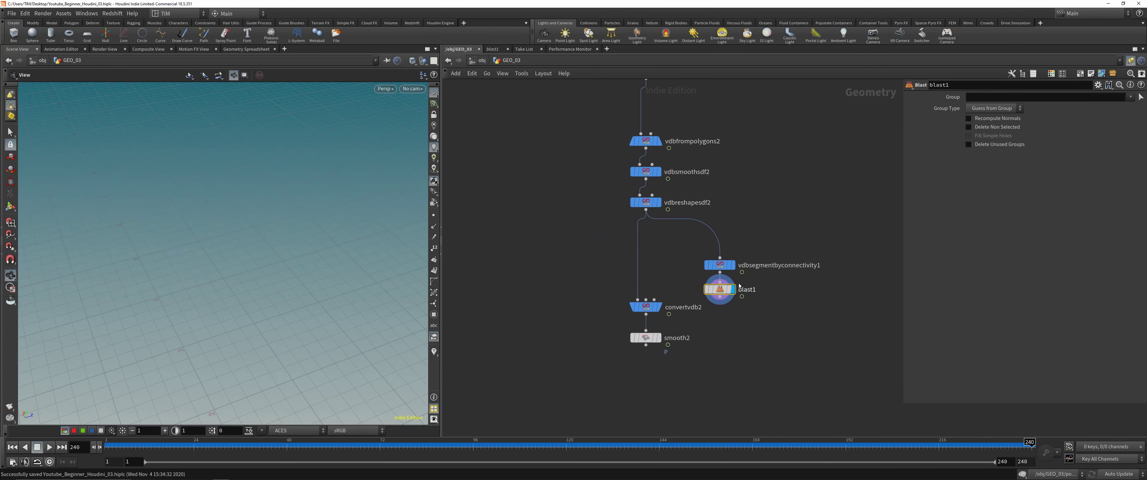
drag(678, 275, 759, 248)
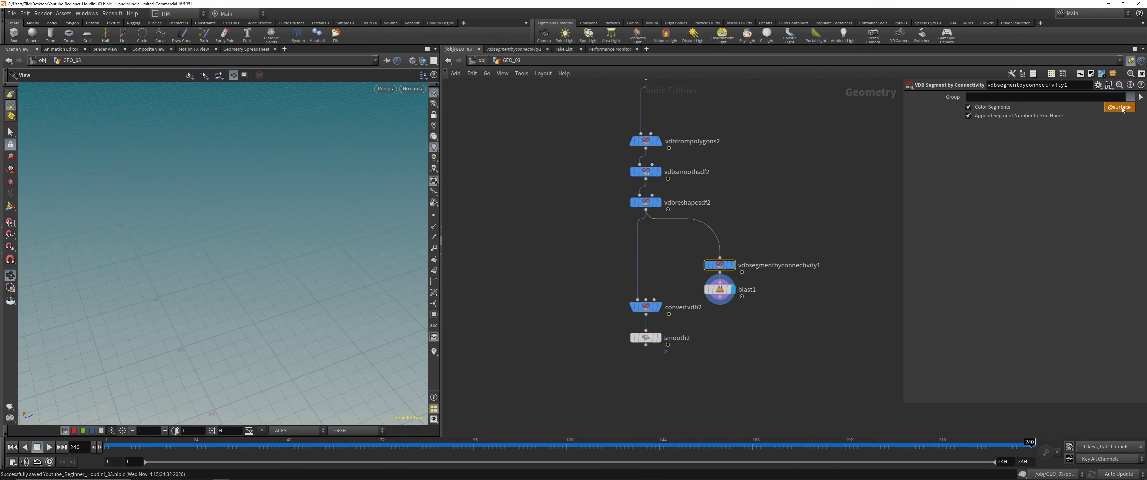
click(1119, 108)
click(732, 265)
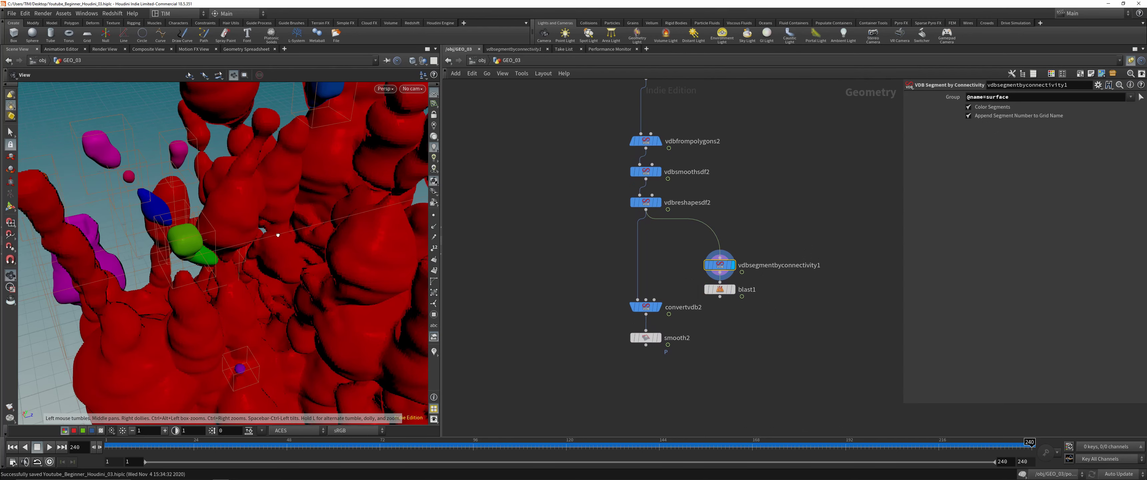
Examine the colored segments from several angles, looking for pieces disconnected from the main body
drag(277, 235, 272, 201)
right_drag(272, 200, 199, 334)
middle_drag(253, 257, 244, 268)
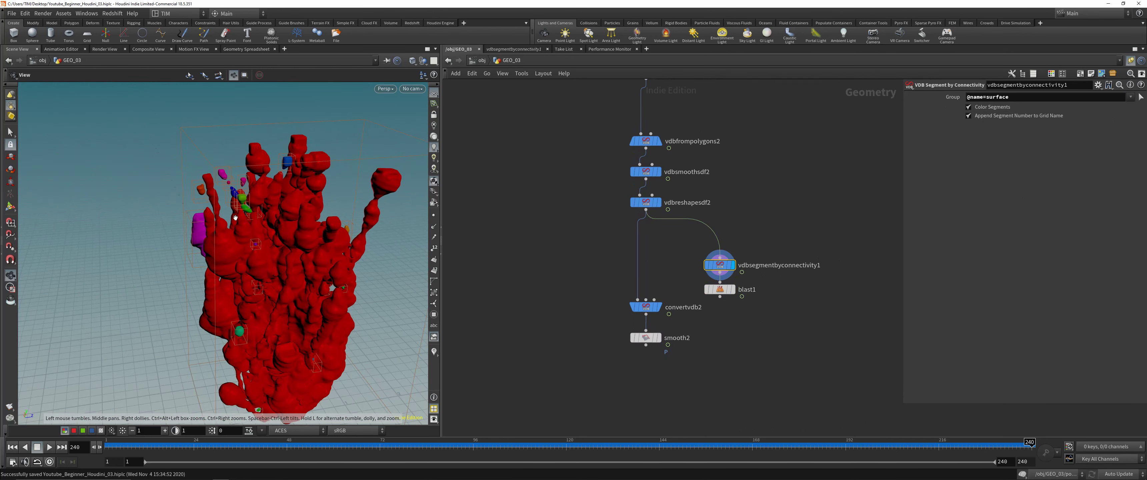
drag(294, 261, 275, 244)
scroll(275, 244, up, 3)
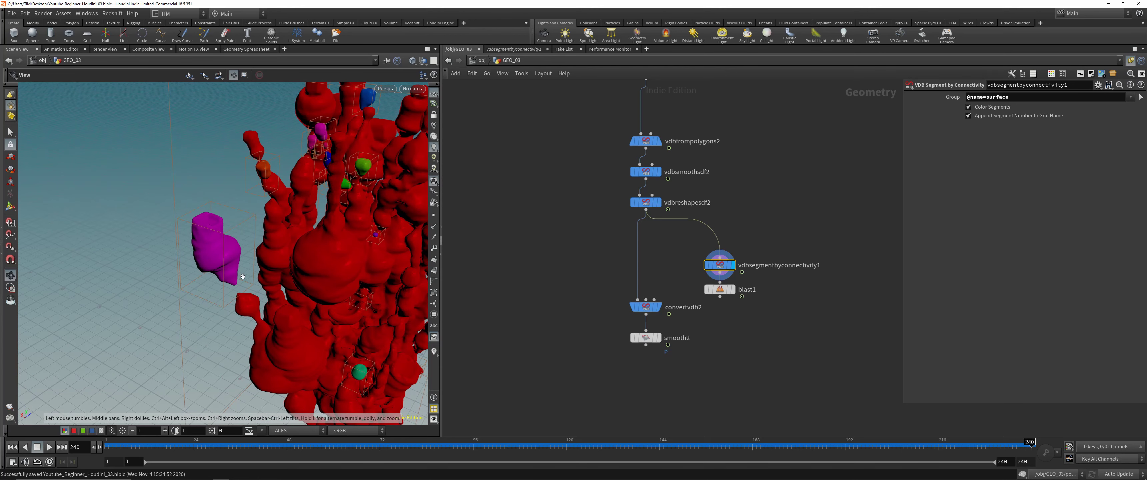
drag(242, 278, 210, 288)
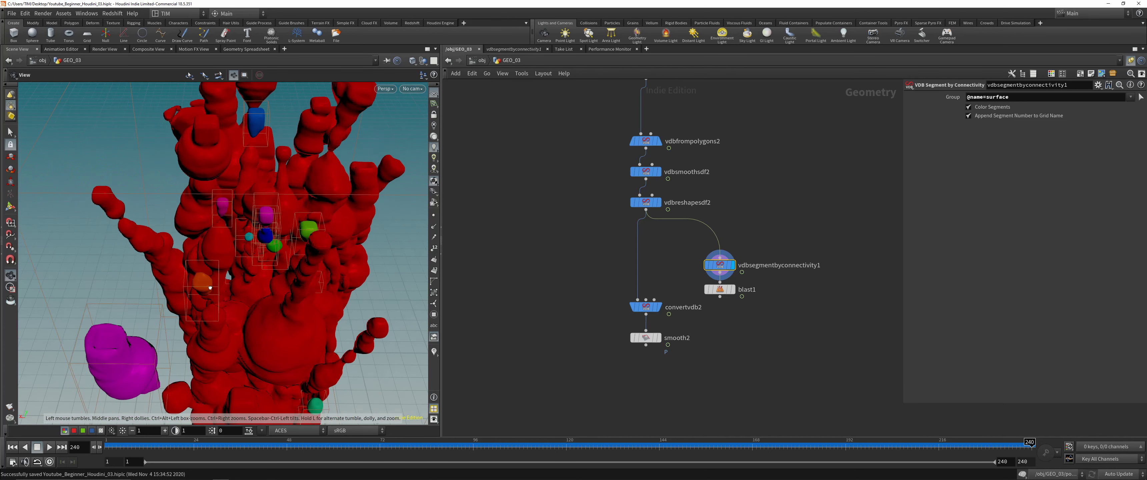
drag(202, 338, 214, 273)
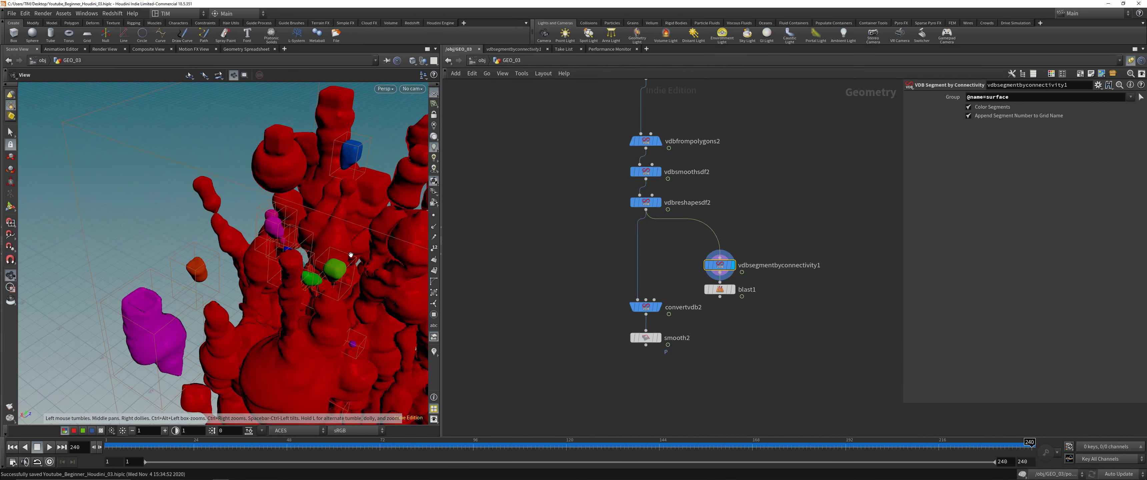
drag(331, 264, 356, 178)
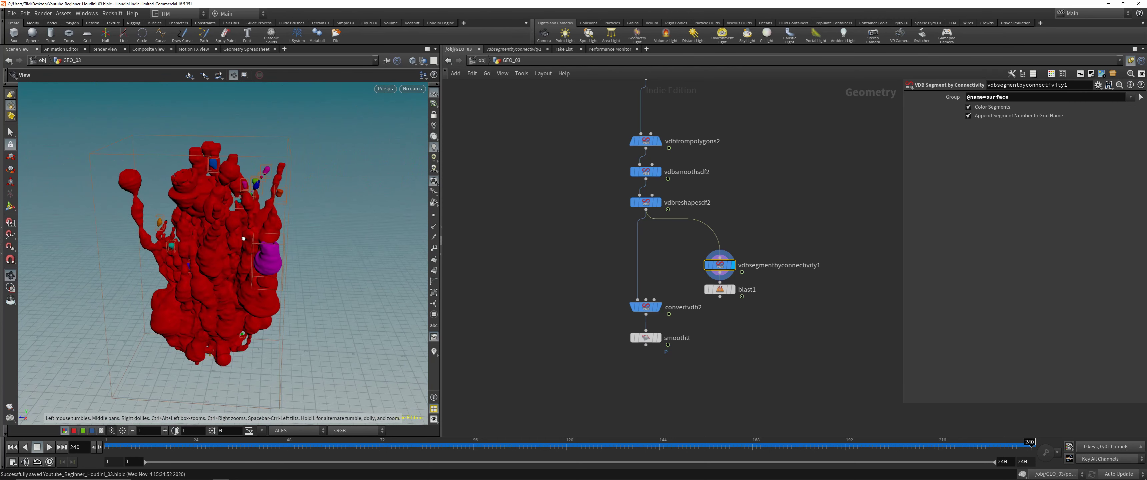
click(734, 290)
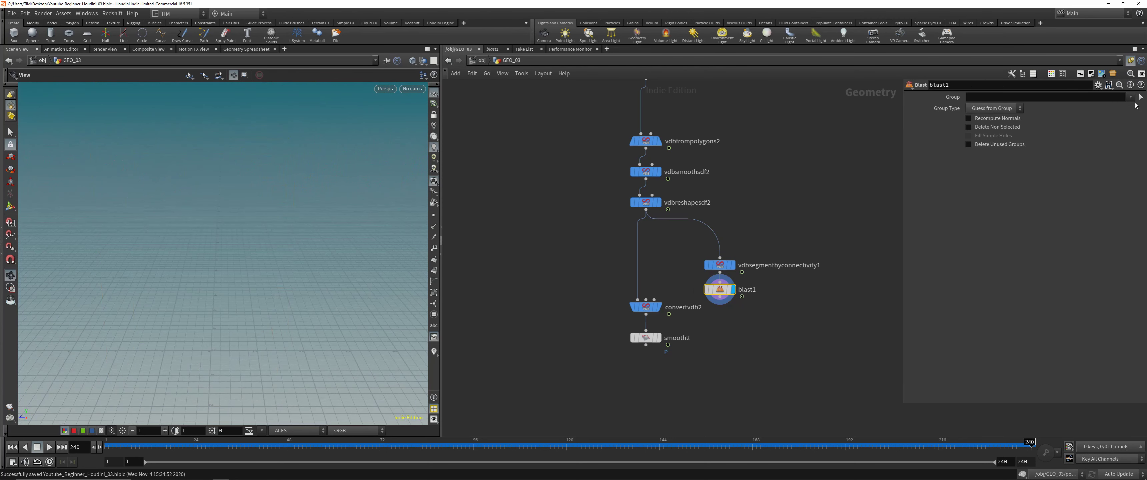
click(1131, 96)
click(1113, 257)
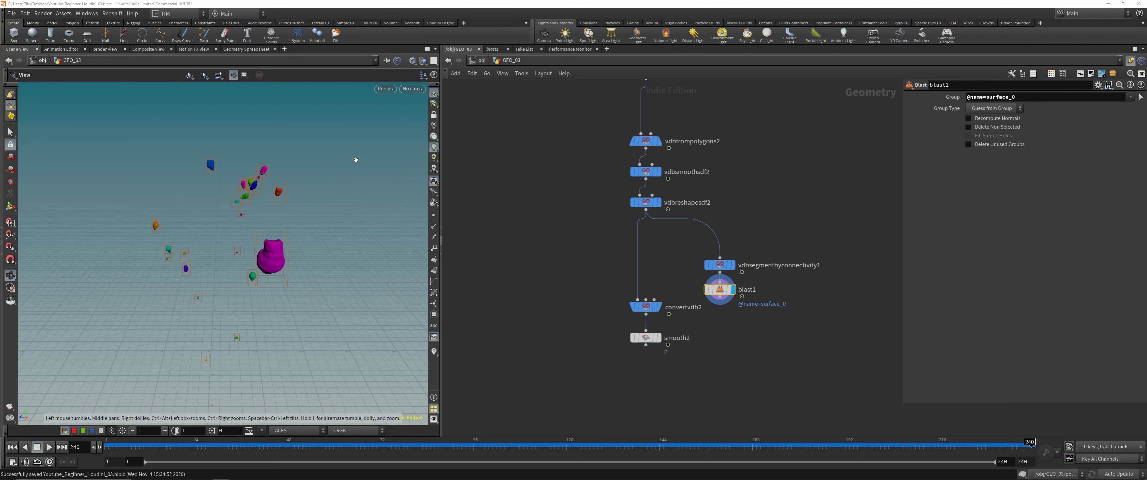
click(1131, 97)
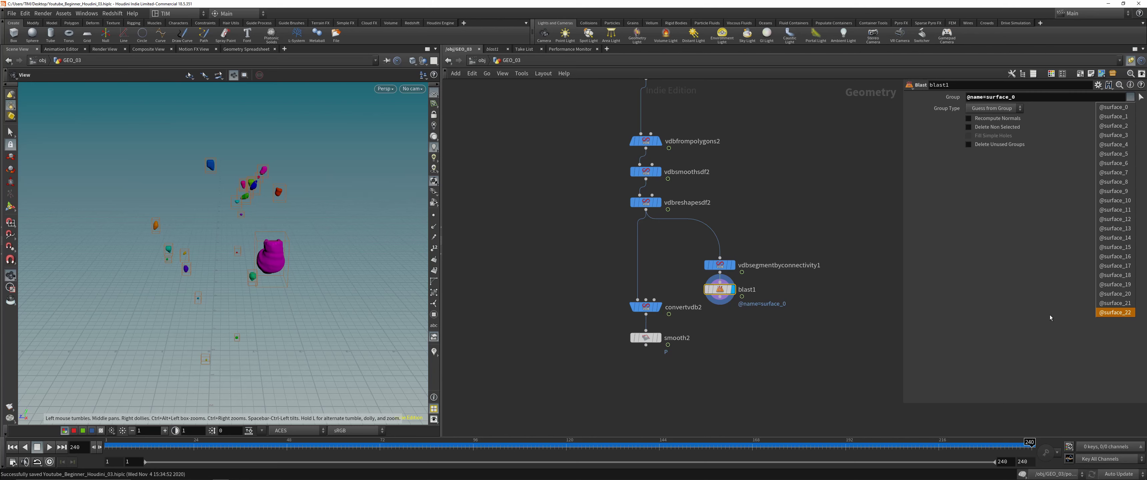
click(258, 236)
drag(257, 237, 292, 275)
right_drag(292, 275, 297, 280)
Connect the output of blast1 to the first input of convertvdb2 and display smooth2
click(720, 297)
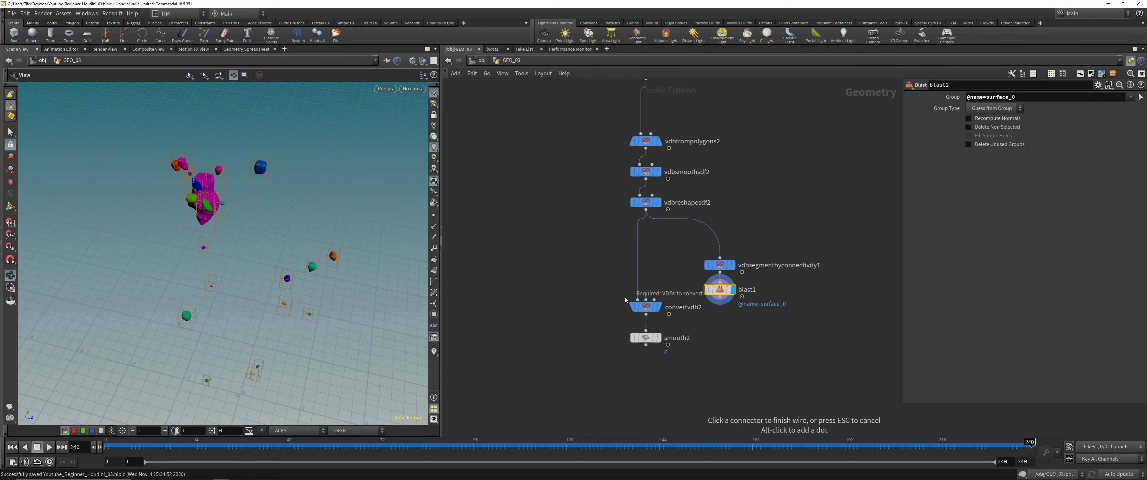
click(638, 300)
click(649, 341)
click(648, 341)
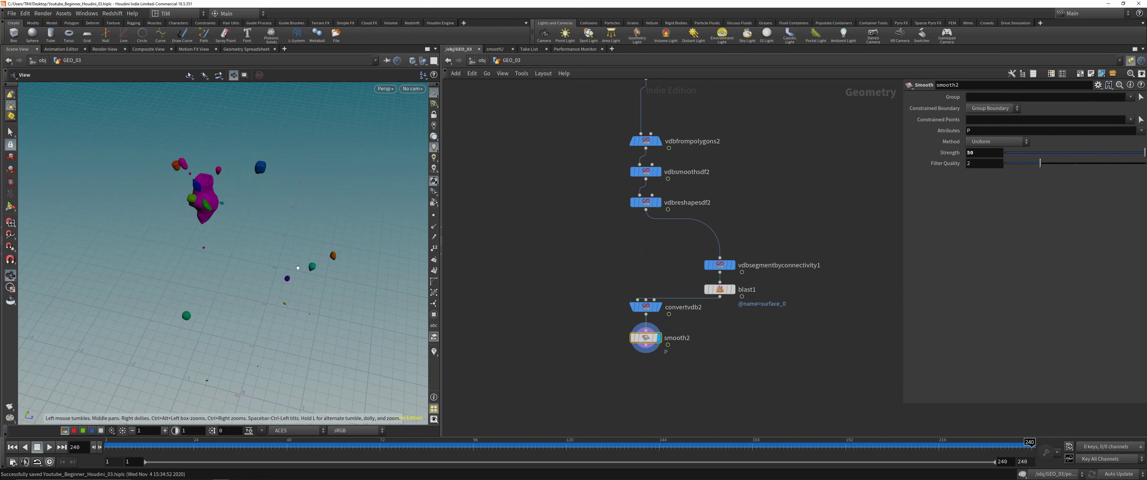
drag(298, 268, 249, 187)
Enable Delete Non Selected on blast1 so only the surface_0 segment is kept
click(719, 290)
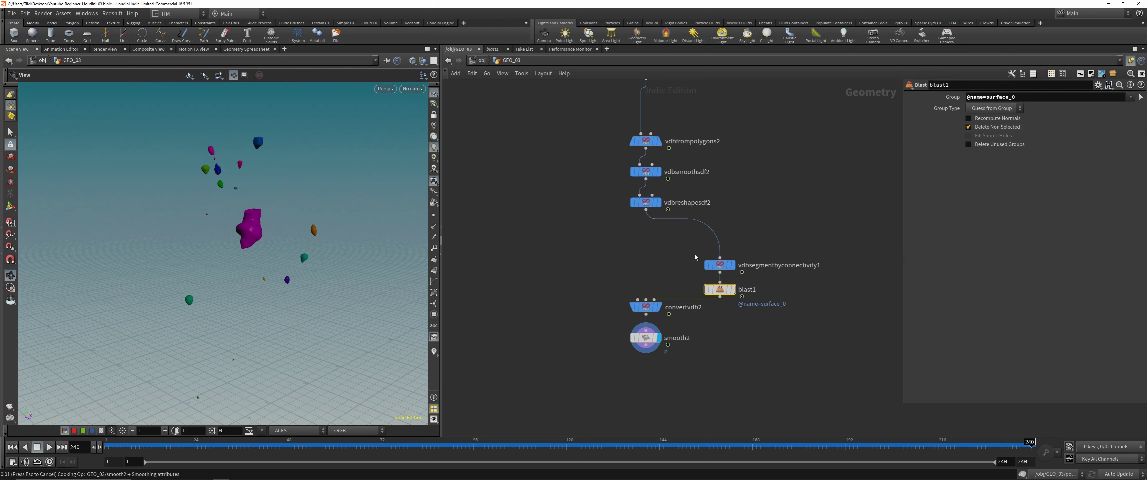
Move vdbsegmentbyconnectivity1 and blast1 into line between vdbreshapesdf2 and convertvdb2
shift+click(721, 266)
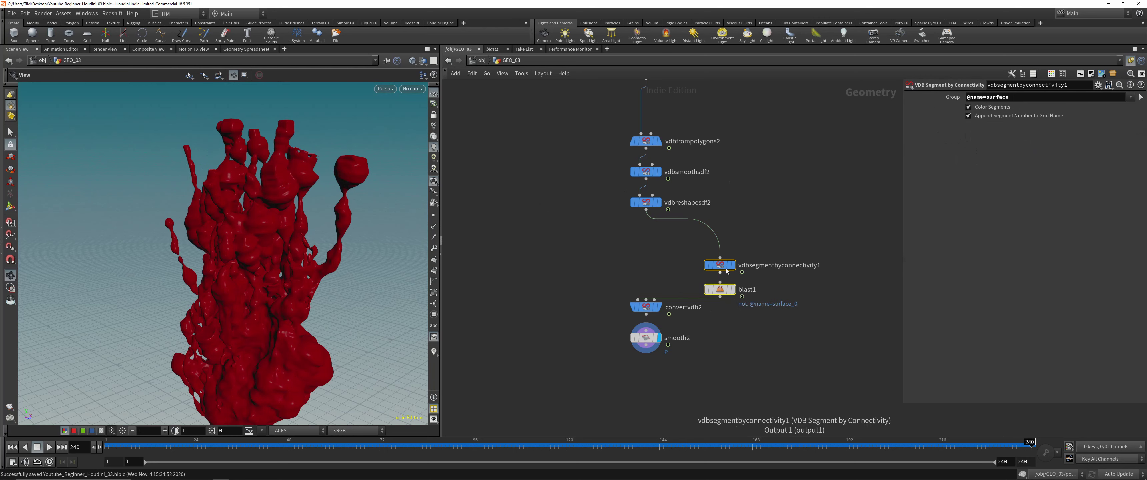
drag(723, 268, 649, 259)
drag(574, 362, 636, 339)
drag(290, 262, 238, 292)
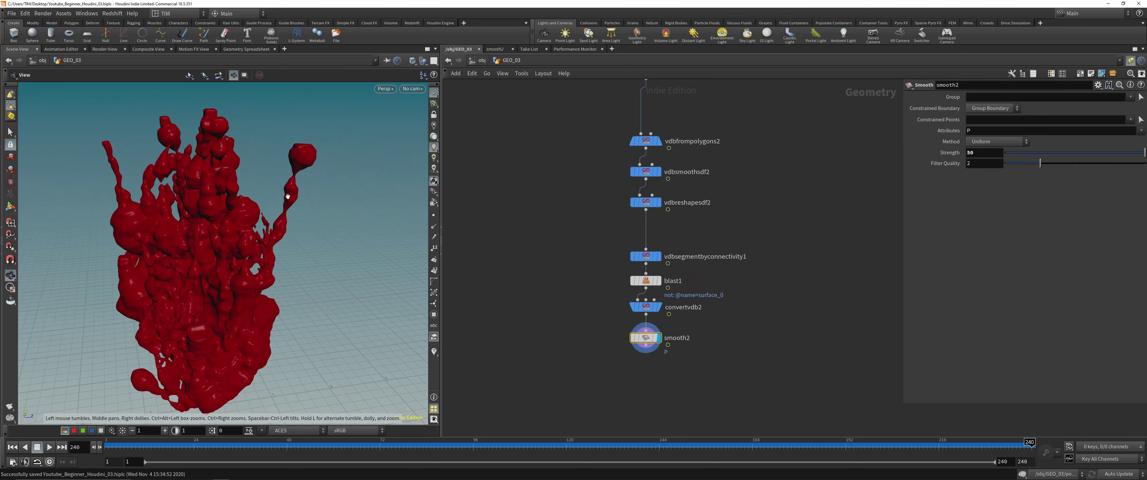
scroll(231, 290, down, 4)
Insert a Color node between convertvdb2 and smooth2 to replace the red segment colour, and inspect the mesh
key(Tab)
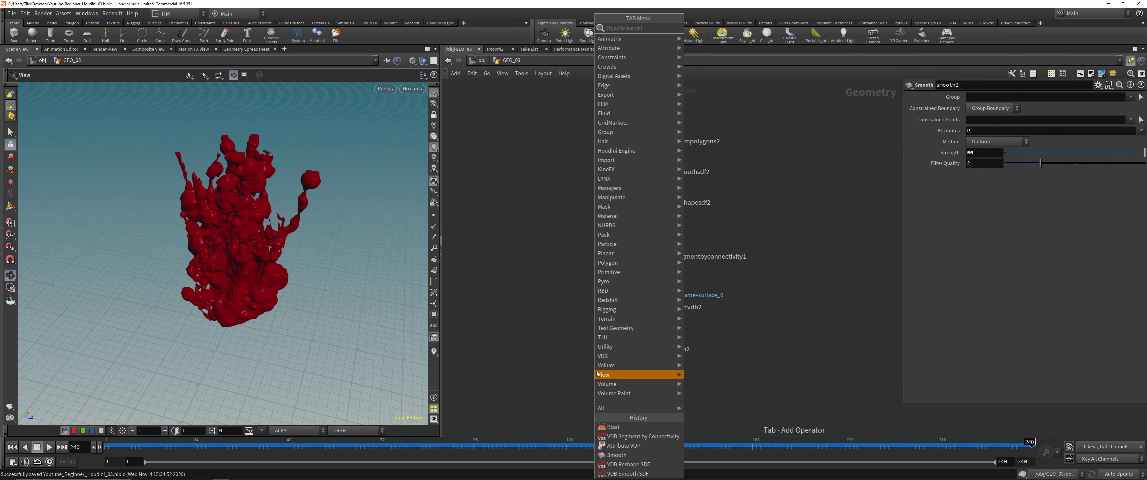
text(colo)
click(710, 29)
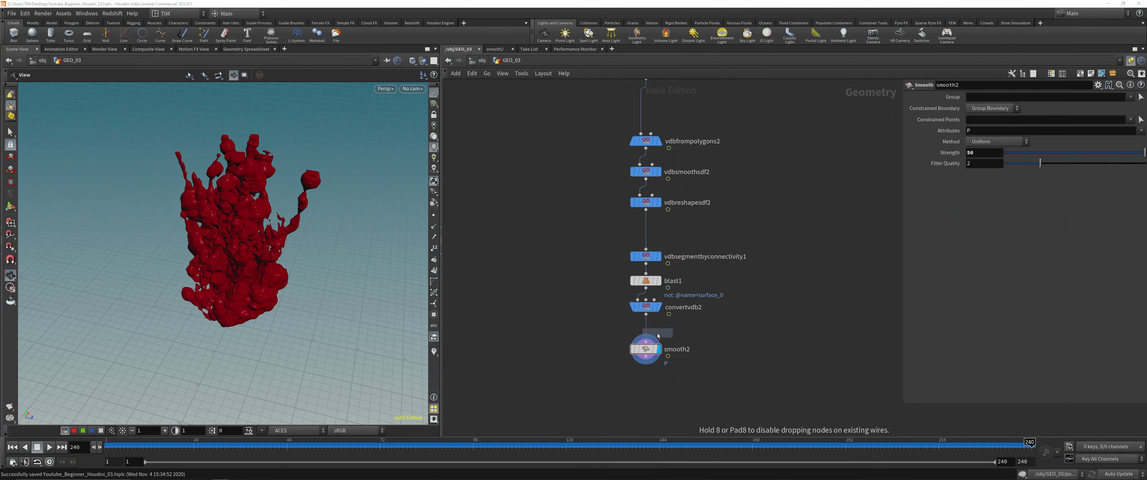
click(646, 328)
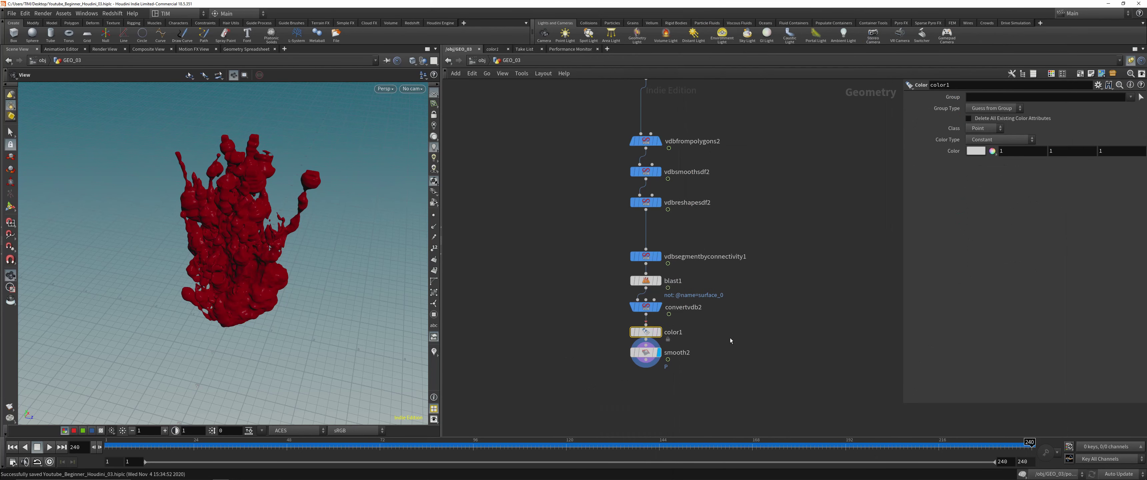
click(651, 330)
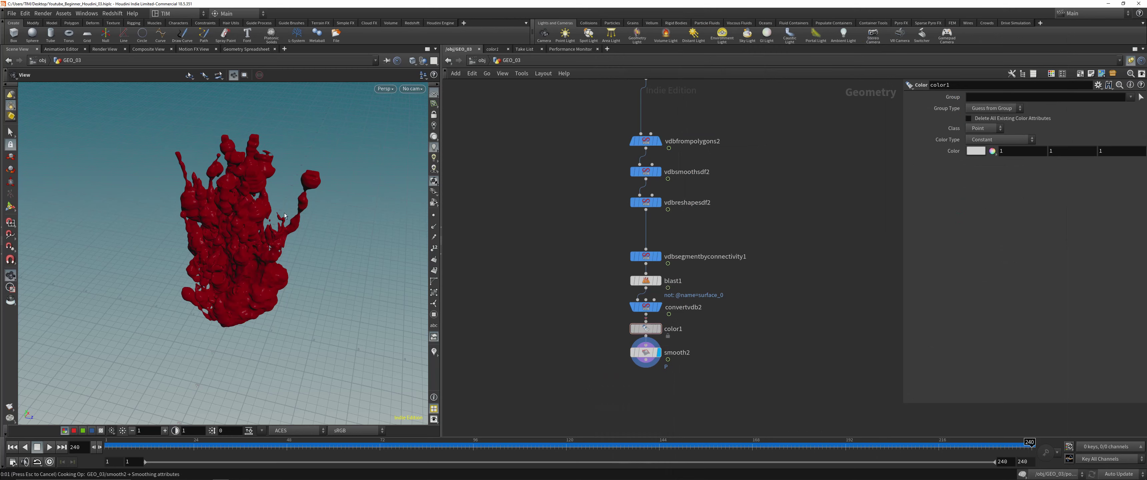
drag(267, 187, 273, 249)
scroll(233, 232, up, 10)
scroll(259, 245, down, 10)
scroll(577, 300, down, 1)
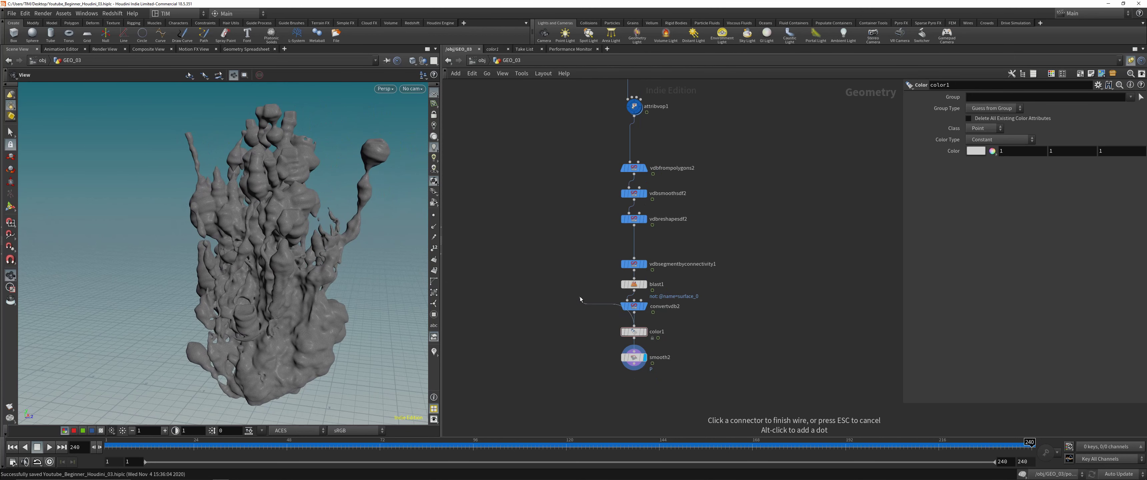
click(584, 316)
click(634, 313)
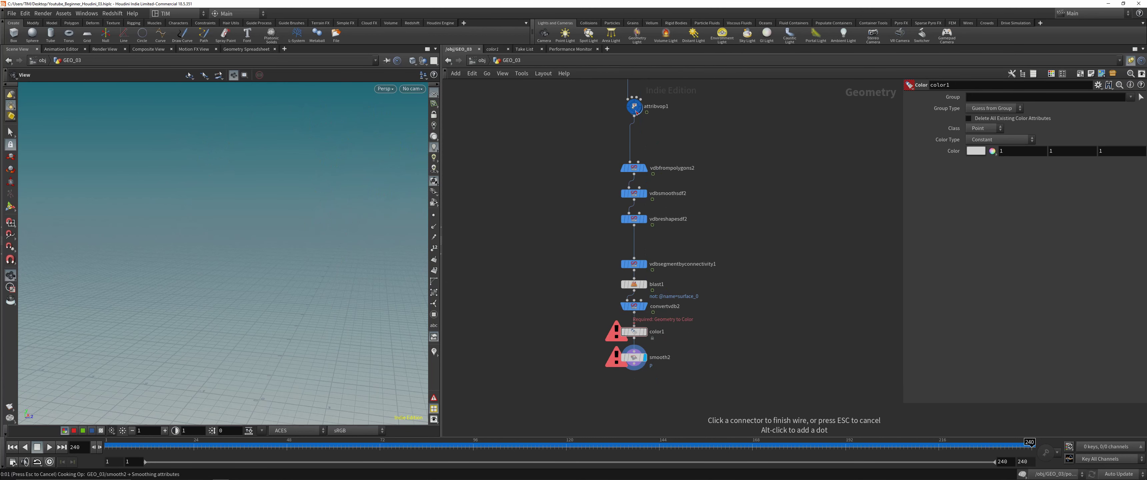
scroll(615, 129, down, 3)
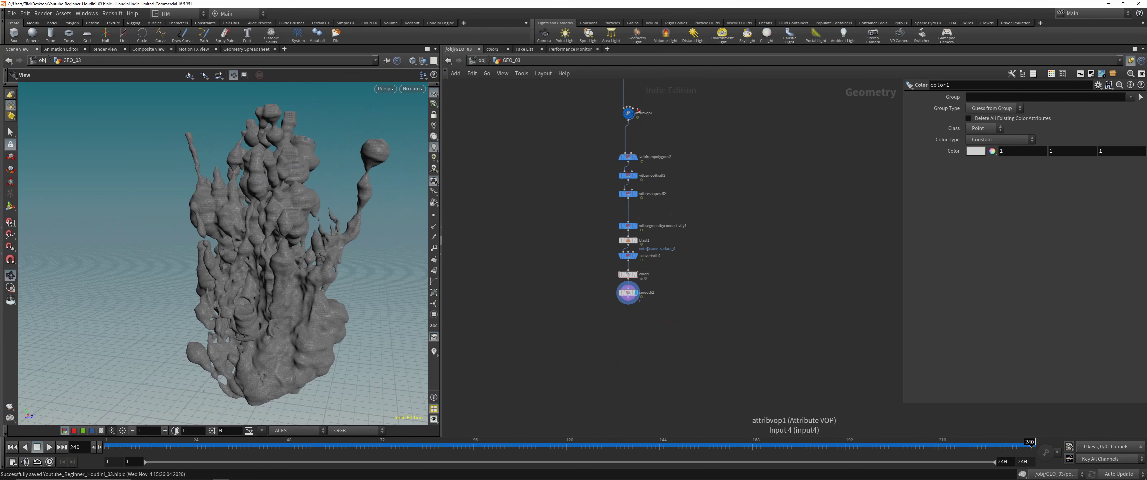
Place a copy of attribvop1 below smooth2, connected to its output, and display it
key(Tab)
key(Return)
click(628, 331)
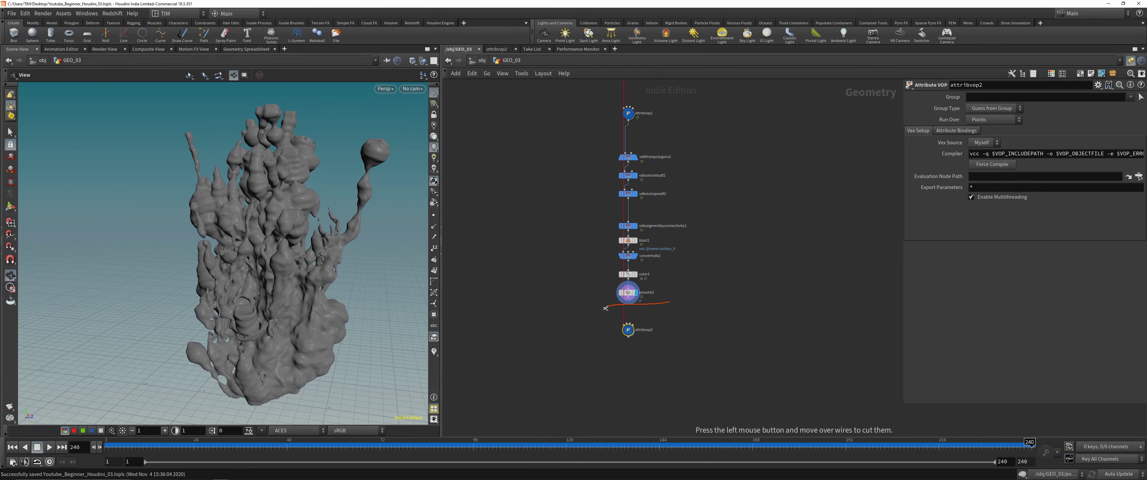
scroll(624, 307, up, 4)
drag(586, 279, 585, 346)
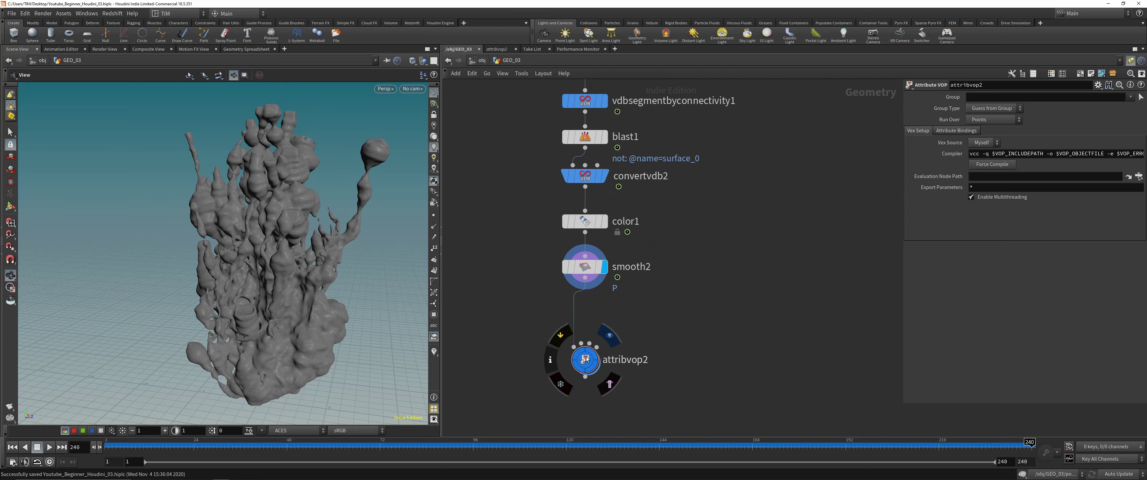
click(599, 359)
Examine the displaced mesh from several sides and up close for overlapping surfaces and inverted faces
scroll(584, 359, up, 1)
mouse_move(320, 285)
mouse_down()
mouse_move(250, 285)
mouse_move(325, 285)
mouse_up()
scroll(576, 303, down, 4)
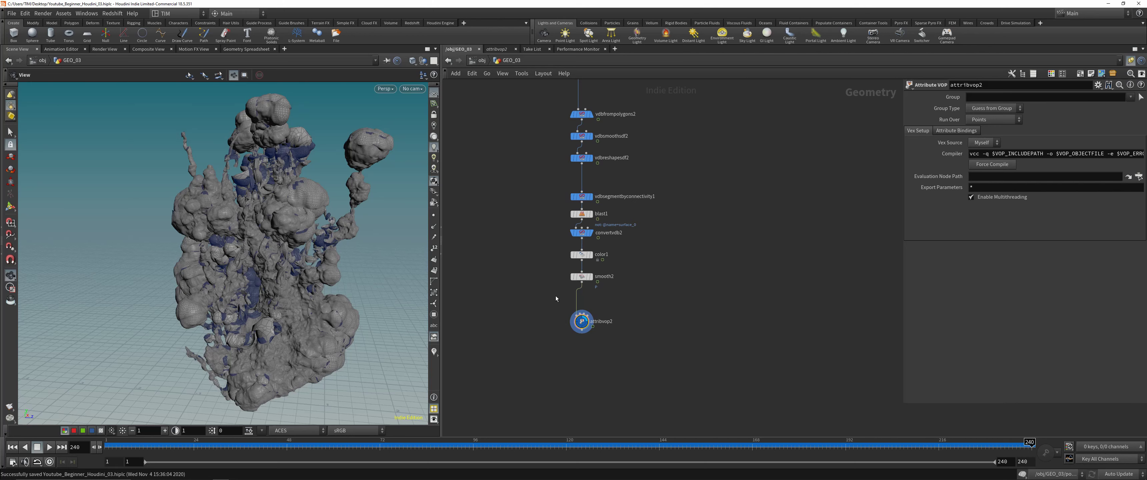
middle_drag(520, 212, 504, 339)
drag(285, 249, 402, 241)
scroll(402, 240, up, 3)
scroll(268, 331, up, 3)
drag(300, 290, 253, 285)
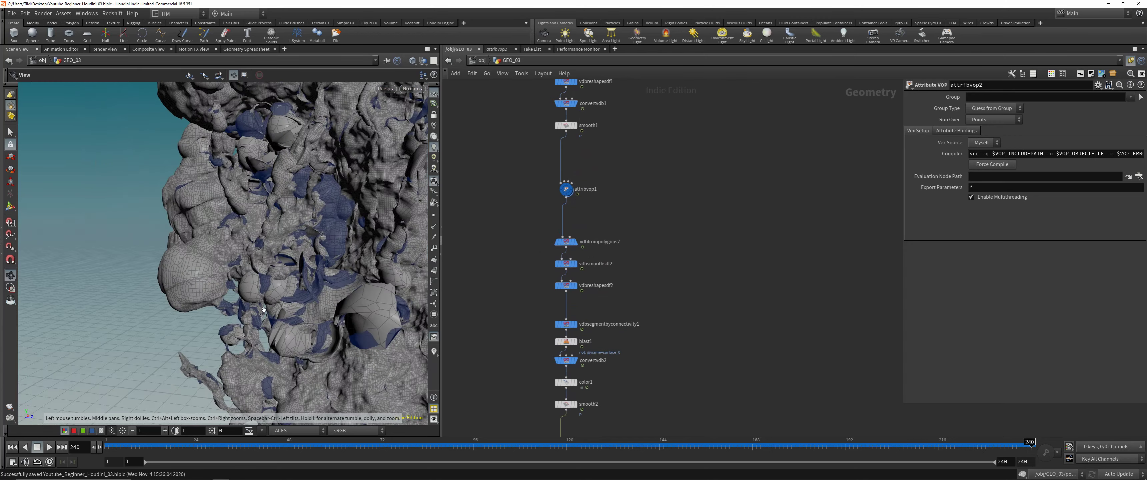
middle_drag(352, 178, 316, 251)
scroll(315, 250, down, 3)
scroll(315, 250, down, 3)
drag(315, 251, 263, 220)
middle_drag(263, 220, 139, 202)
drag(139, 203, 267, 231)
middle_drag(178, 267, 272, 243)
right_drag(271, 243, 248, 276)
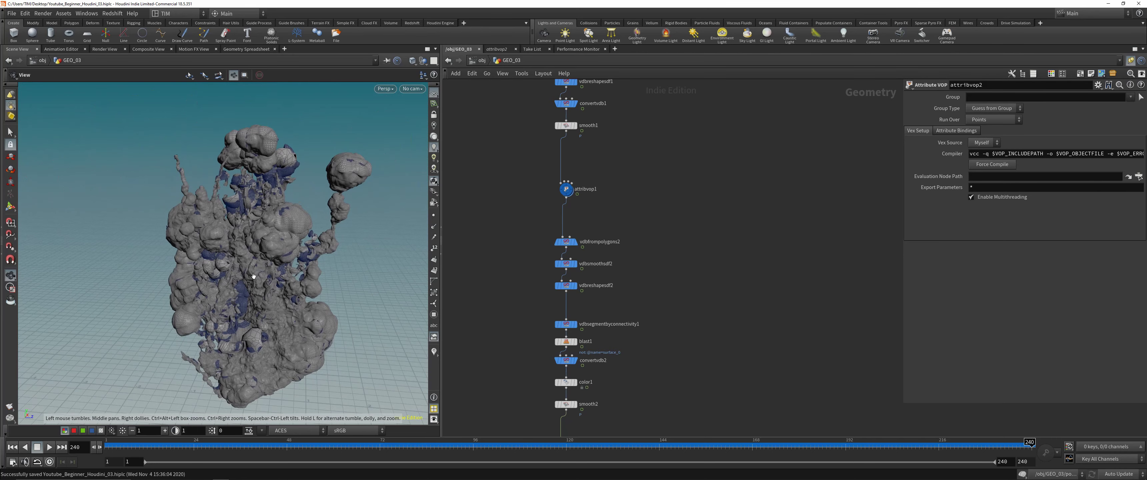
drag(254, 277, 335, 287)
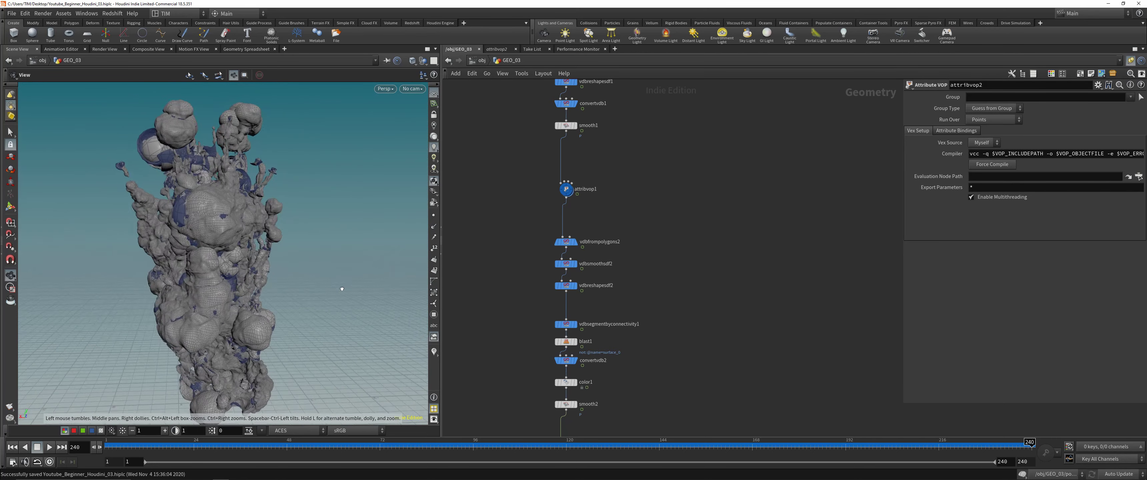
right_drag(335, 287, 429, 295)
drag(430, 295, 178, 267)
right_drag(178, 267, 302, 257)
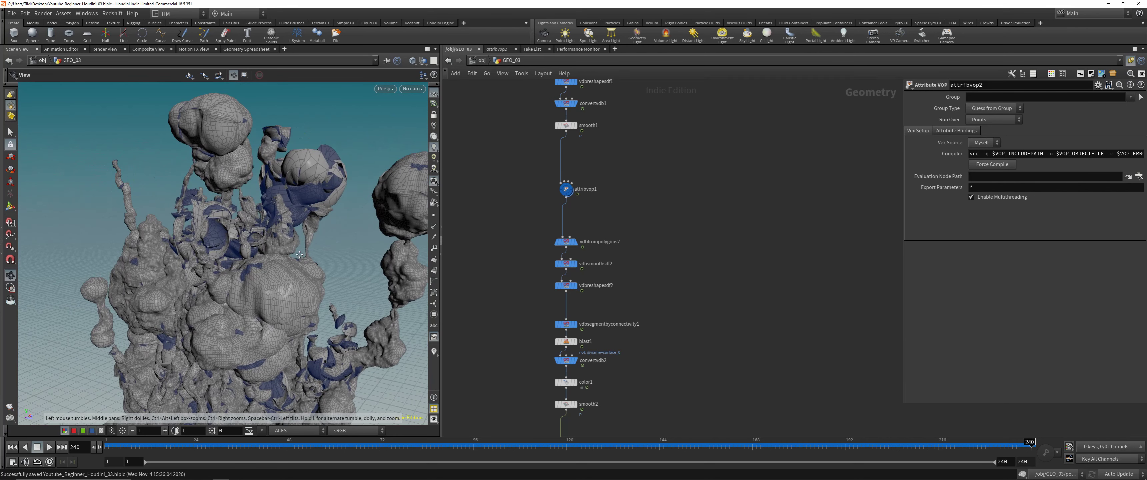
scroll(299, 255, down, 5)
scroll(534, 324, down, 2)
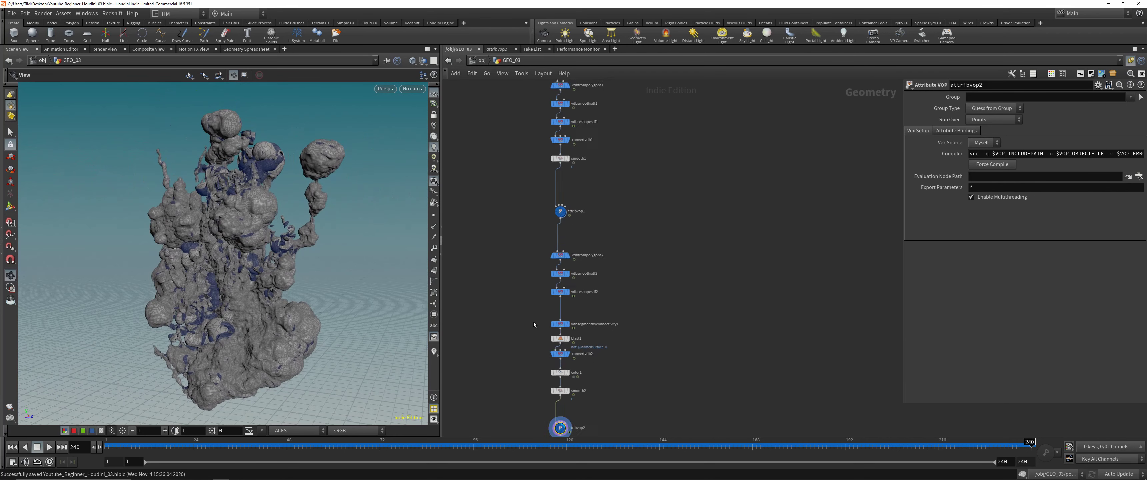
Duplicate the node chain from vdbfrompolygons2 to convertvdb2, feed it from attribvop2, and display the copied Convert VDB node
middle_drag(534, 324, 543, 265)
drag(531, 175, 595, 299)
alt+drag(553, 186, 684, 313)
middle_drag(623, 358, 620, 306)
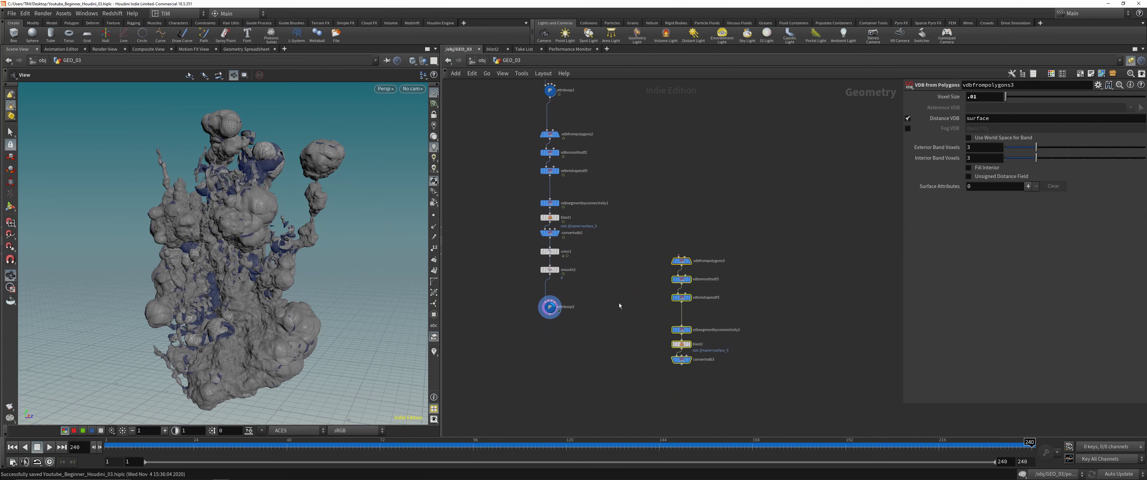
drag(678, 258, 567, 310)
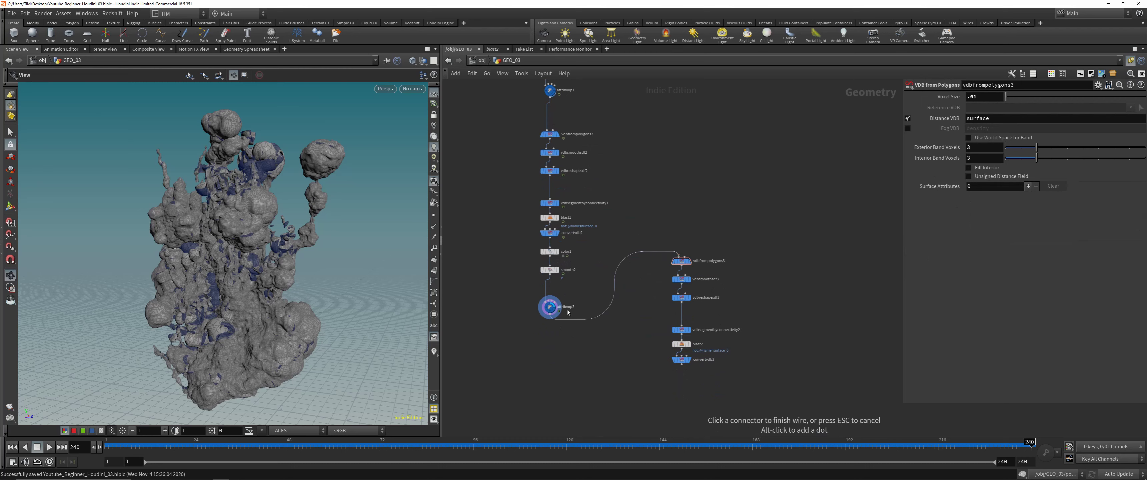
click(681, 359)
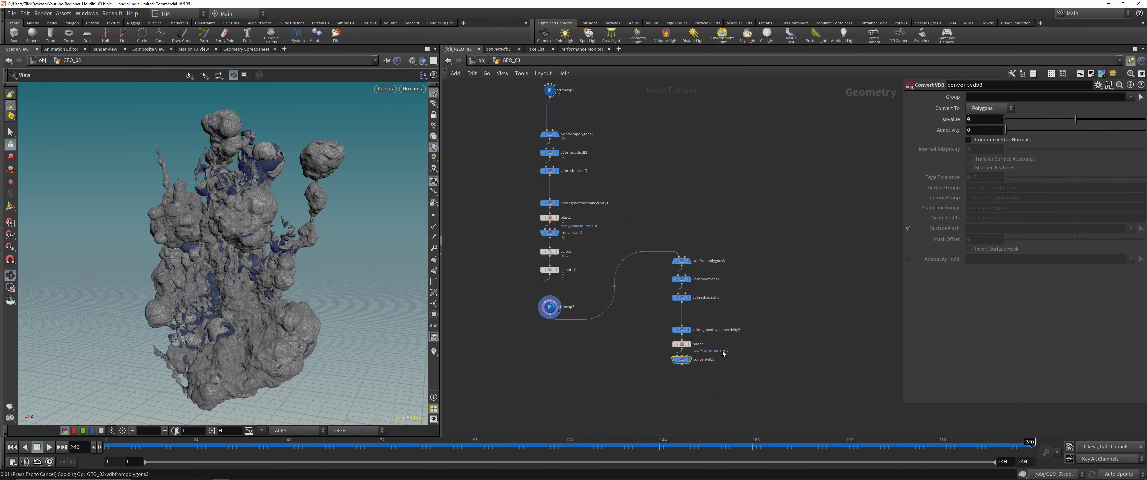
Compare the remeshed result of convertvdb3 with the attribvop2 and smooth2 outputs, leaving convertvdb3 displayed
drag(327, 263, 102, 258)
click(550, 307)
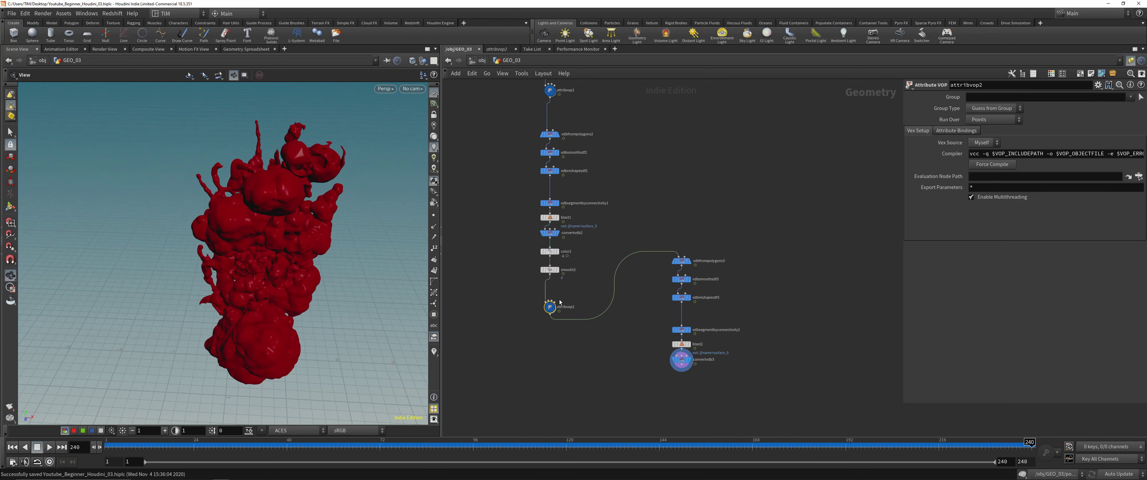
click(558, 307)
drag(213, 284, 400, 275)
click(558, 270)
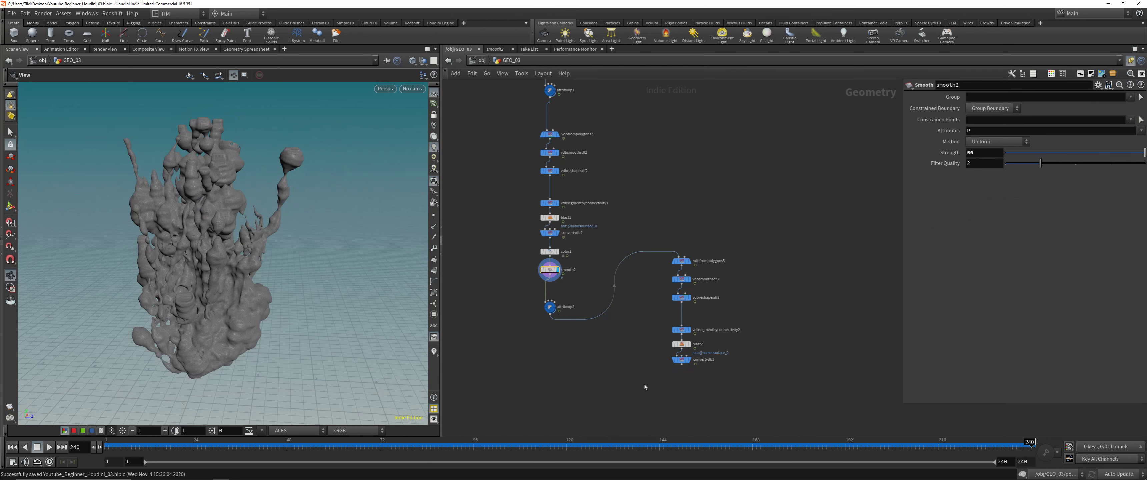
click(688, 360)
click(690, 359)
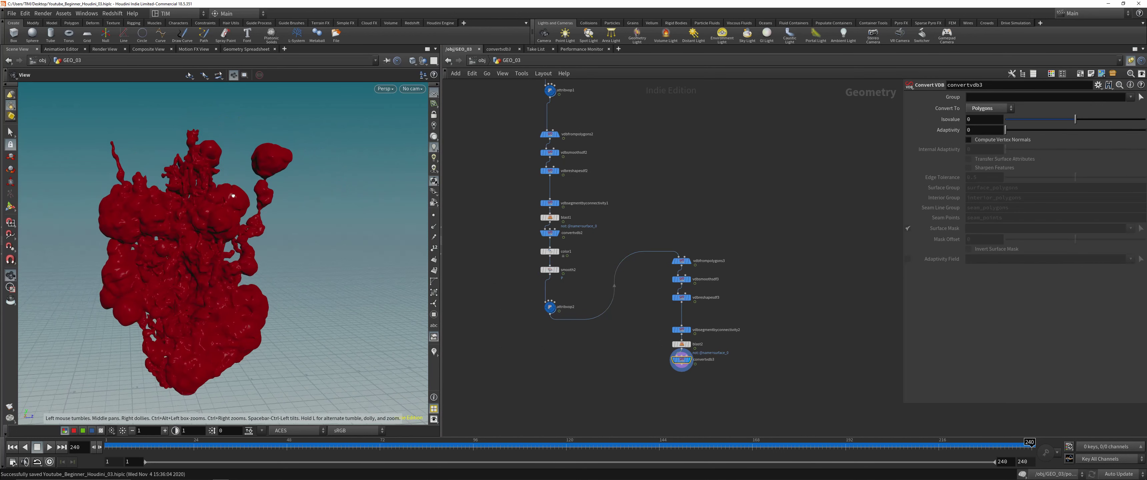
Move the duplicated VDB node chain directly below attribvop2
drag(650, 398, 718, 244)
drag(681, 297, 550, 367)
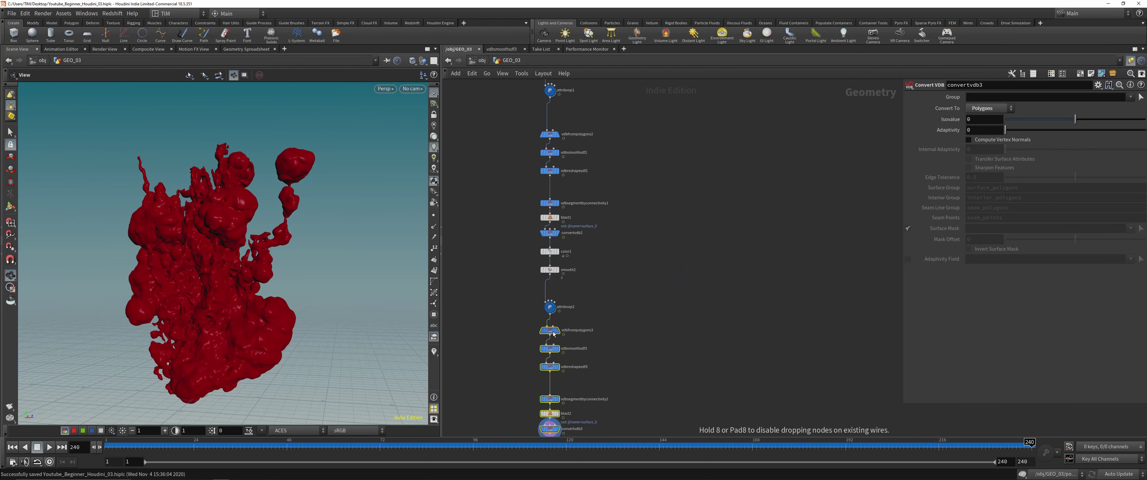
middle_drag(623, 295, 618, 240)
Place copies of the Attribute VOP and Smooth nodes below convertvdb3, with the Smooth node wired in before the Attribute VOP
click(531, 372)
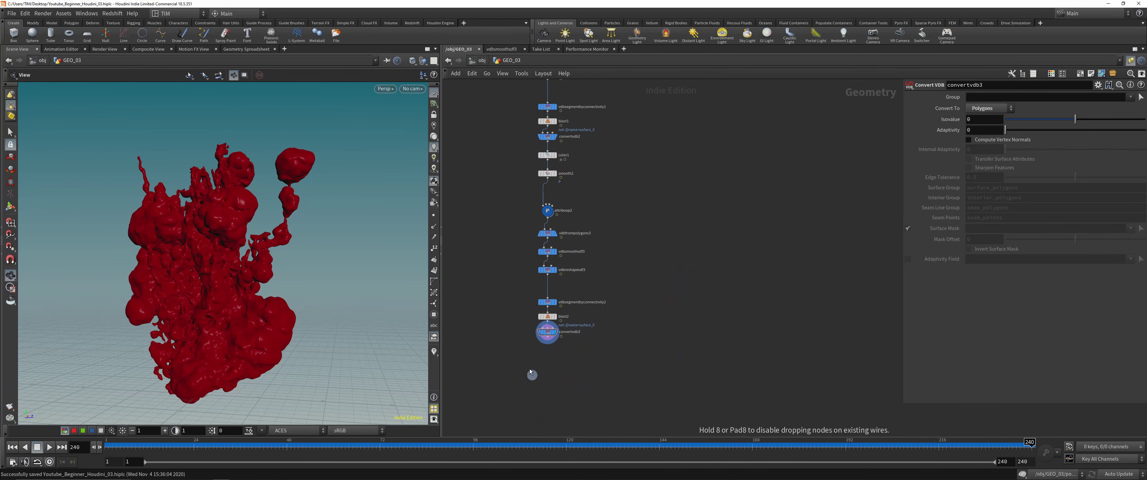
click(547, 362)
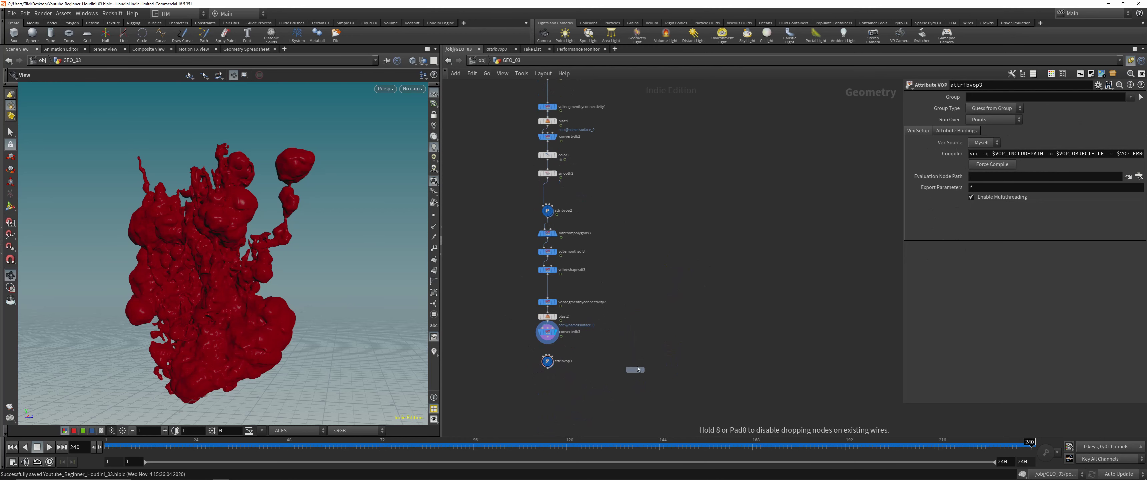
scroll(636, 368, up, 3)
click(512, 331)
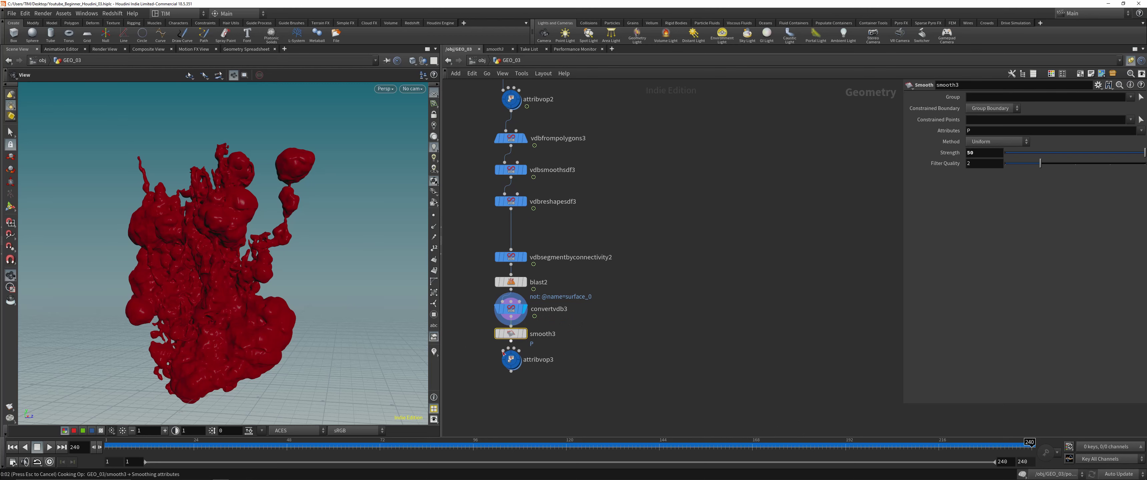
key(ctrl+s)
Shift attribvop3 slightly further below smooth3 and display its result
click(511, 372)
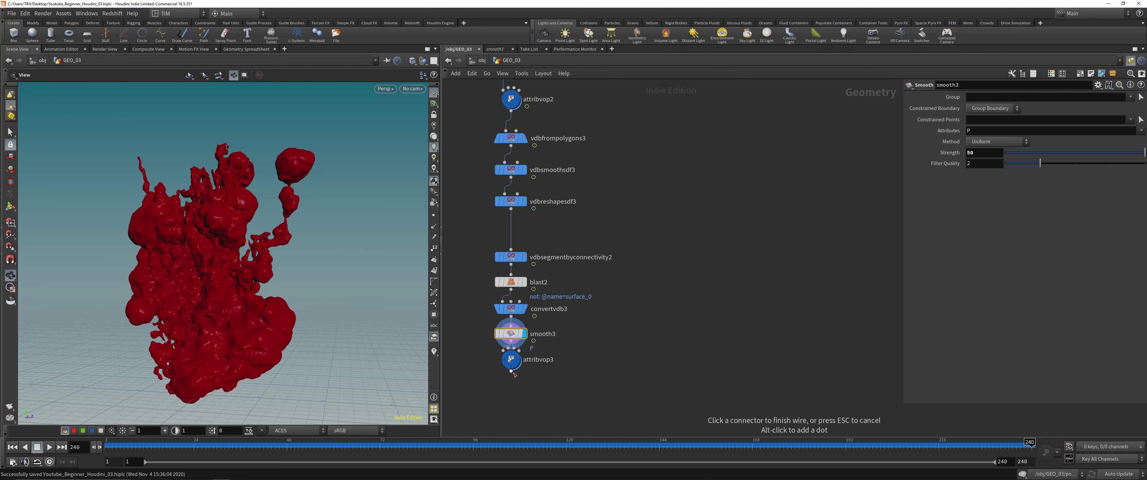
click(568, 358)
drag(511, 358, 509, 366)
key(r)
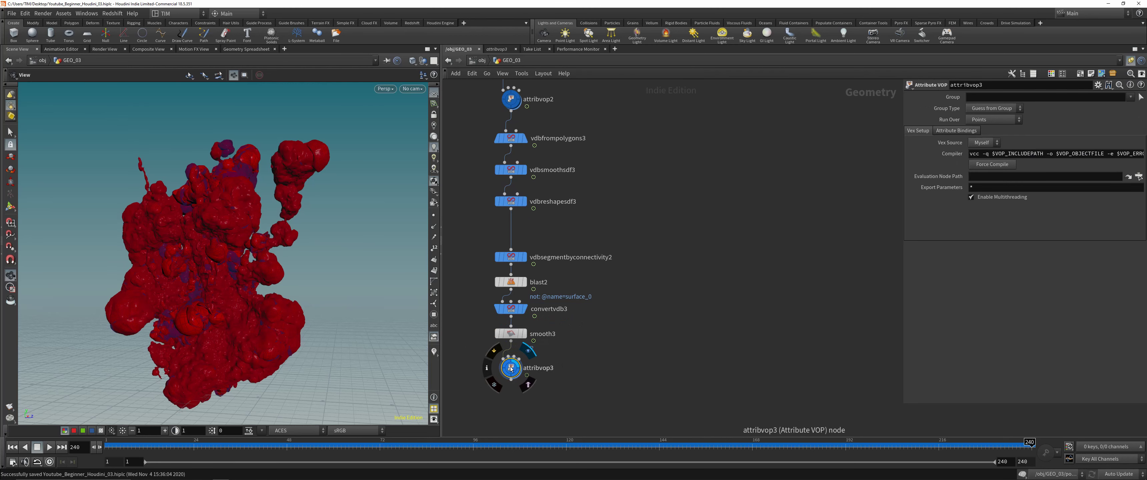
Open attribvop3's network, move the output node away from displacenml1, and set the displacement scale to 0.1
double_click(510, 367)
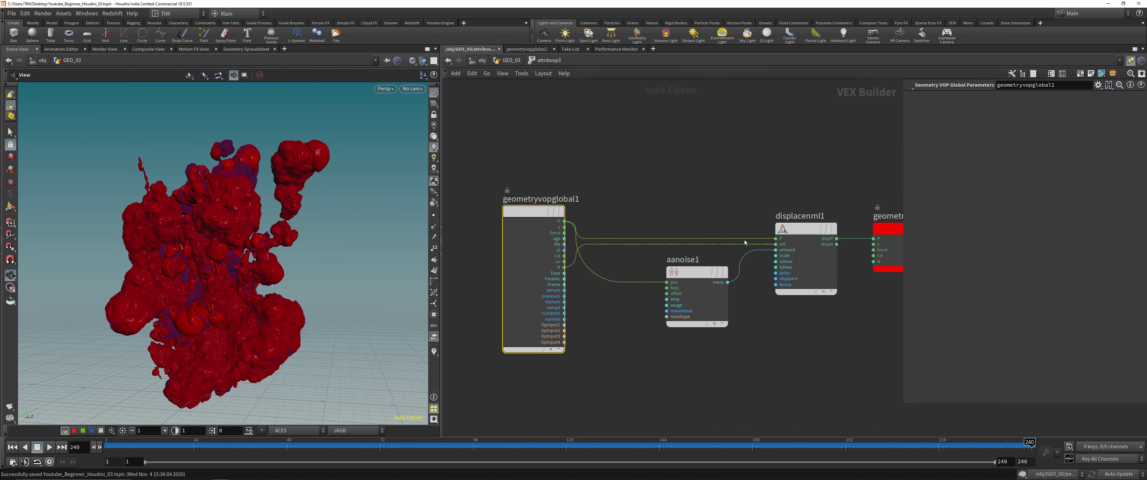
middle_drag(754, 199, 570, 211)
drag(727, 239, 811, 240)
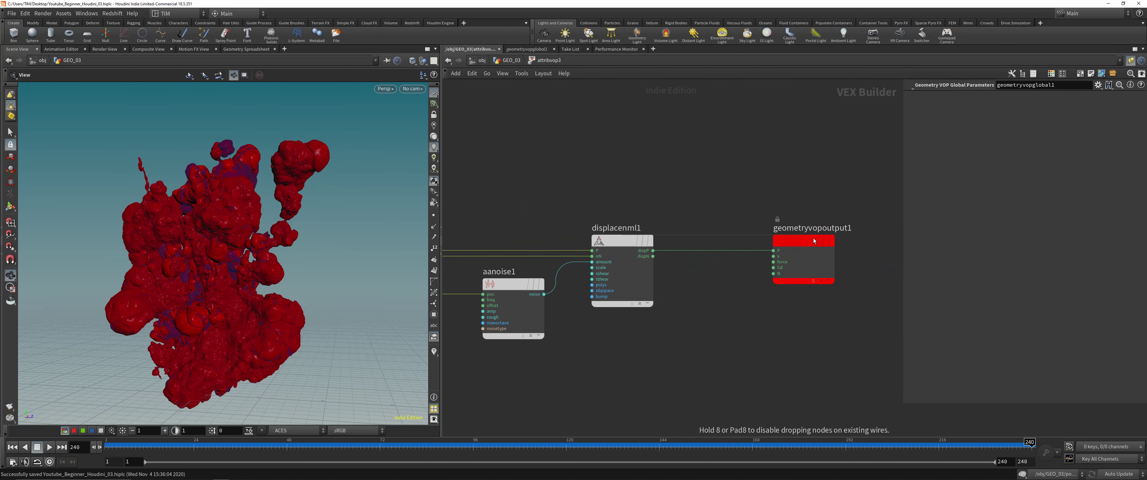
click(624, 241)
click(992, 110)
text(0.1)
key(Return)
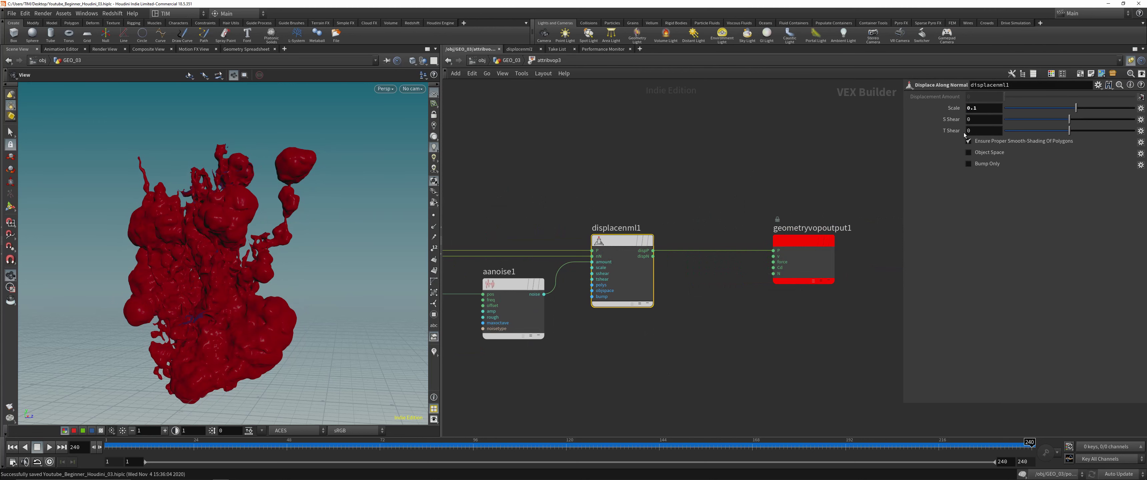
Adjust the aanoise1 settings and set the displacenml1 scale to 0.01, returning to the GEO_03 network
click(512, 284)
middle_drag(950, 119, 993, 119)
click(627, 290)
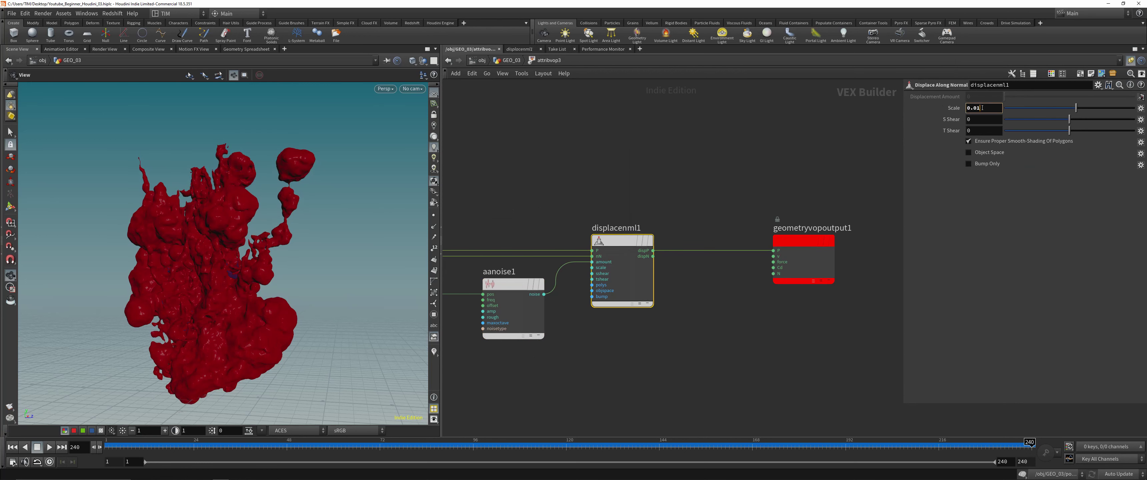
key(Return)
key(u)
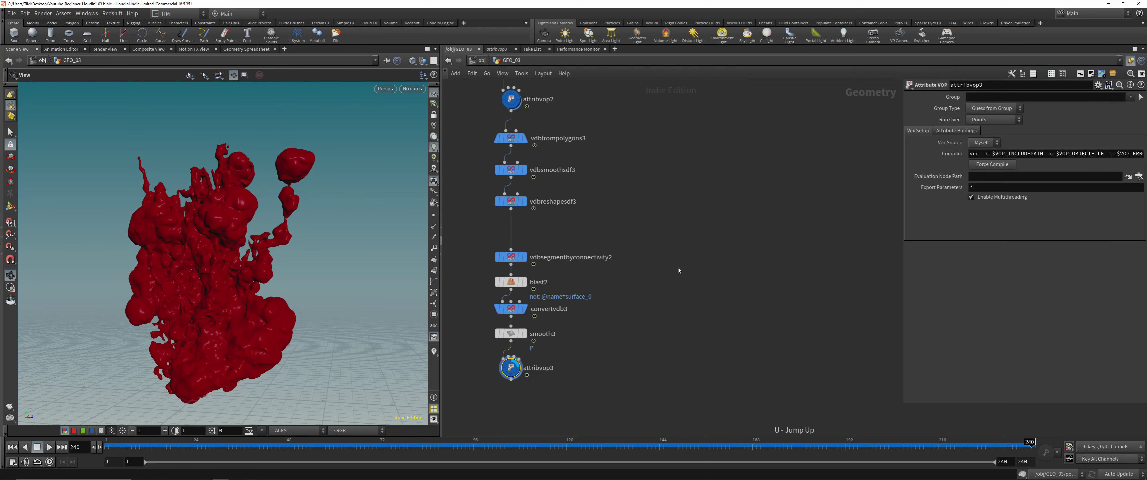
middle_drag(591, 297, 661, 244)
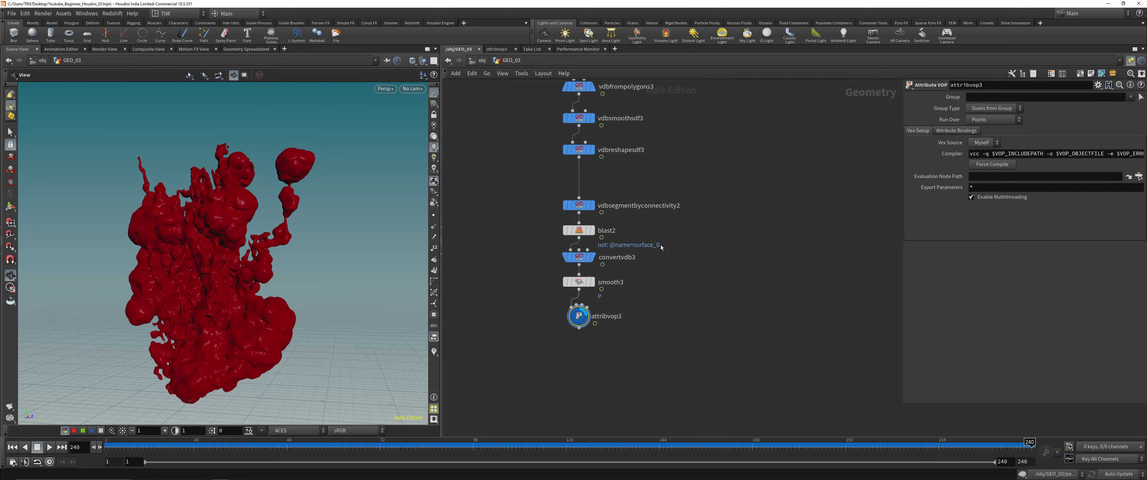
Move the color1 node out of the upper chain and insert it between smooth3 and attribvop3
scroll(538, 178, down, 2)
middle_drag(521, 127, 525, 137)
drag(570, 282, 571, 302)
middle_drag(535, 220, 528, 300)
scroll(536, 267, down, 2)
drag(561, 145, 513, 157)
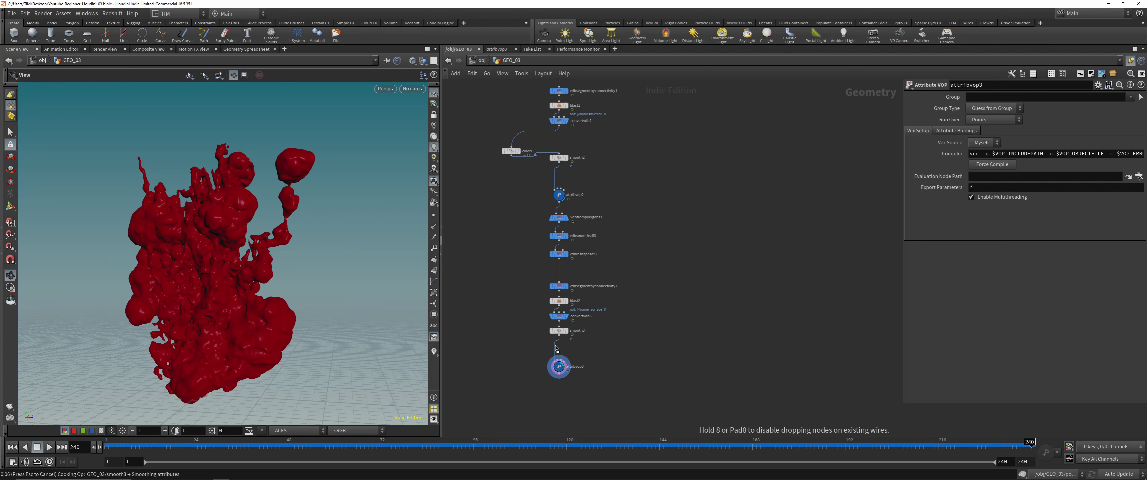
mouse_move(555, 345)
mouse_down()
mouse_move(535, 358)
mouse_move(556, 354)
mouse_up()
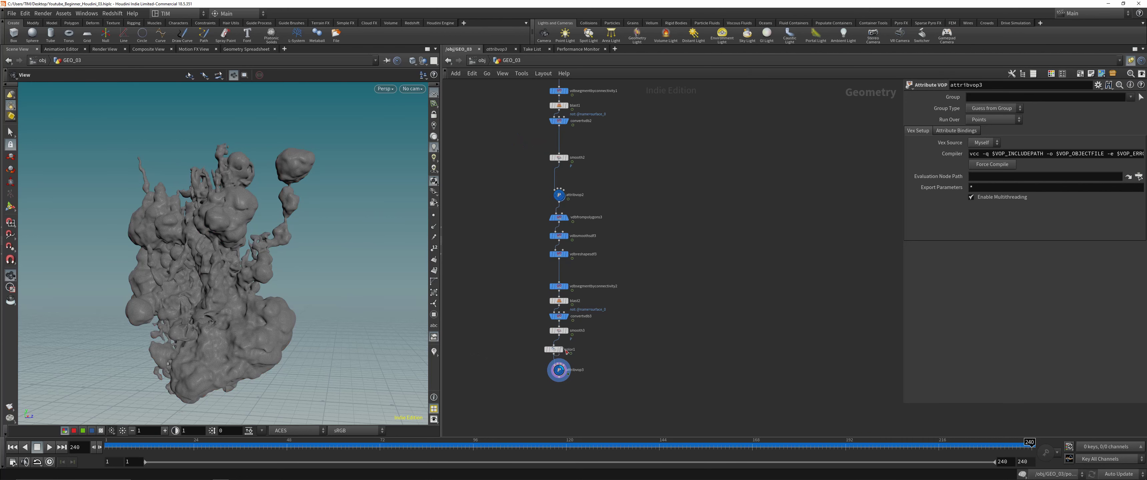
Open attribvop3's network and set the displacenml1 scale to 0.05
double_click(559, 376)
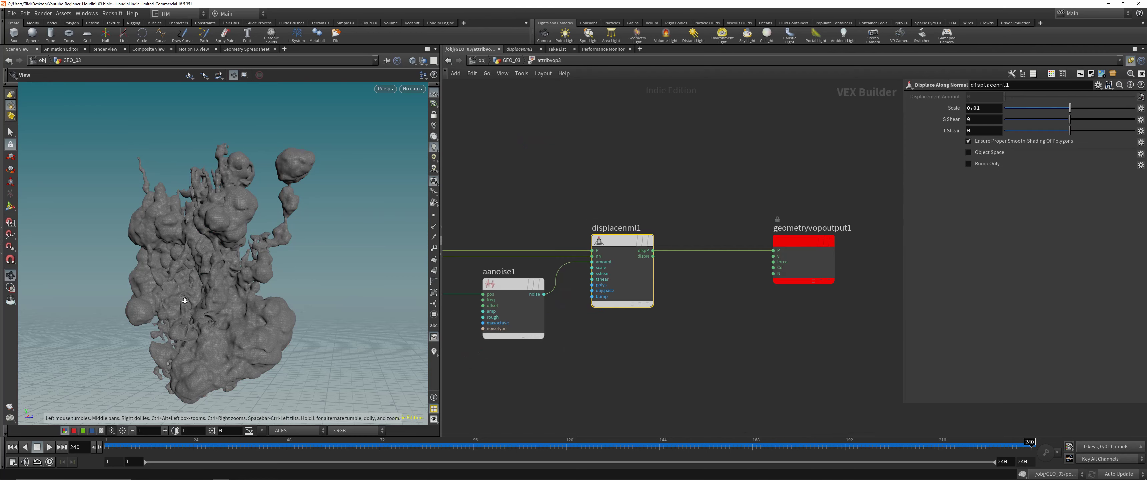
scroll(184, 302, up, 5)
drag(191, 298, 231, 253)
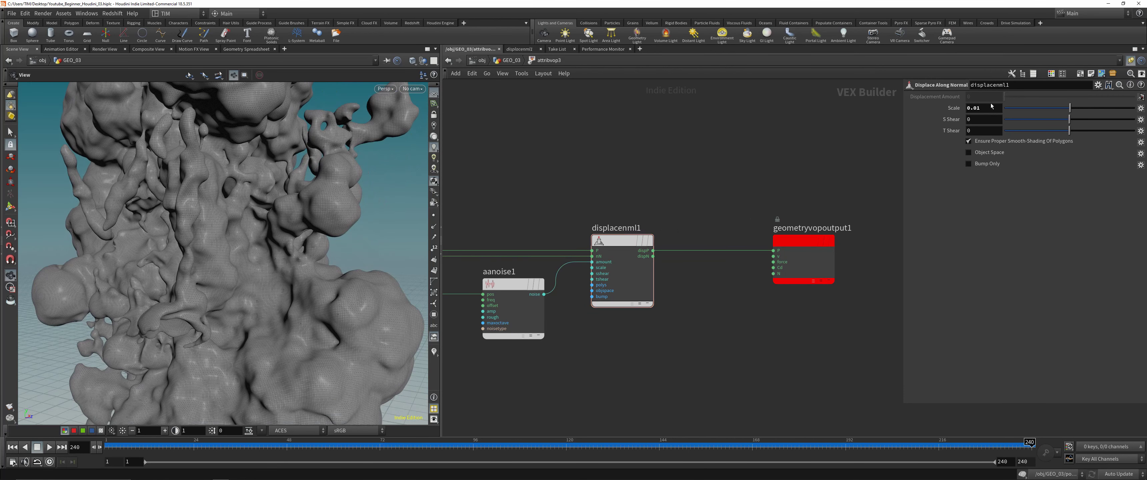
text(.0)
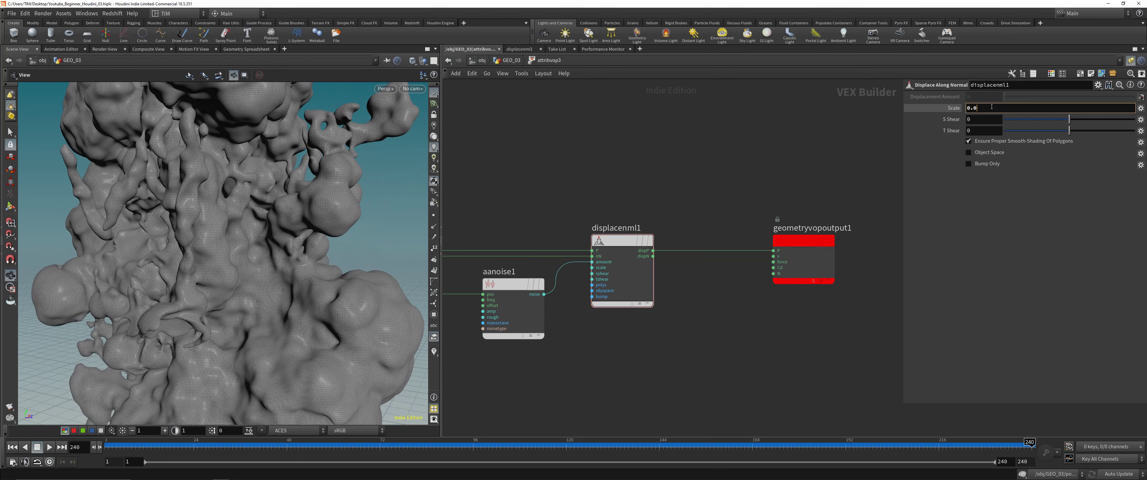
text(5)
key(Return)
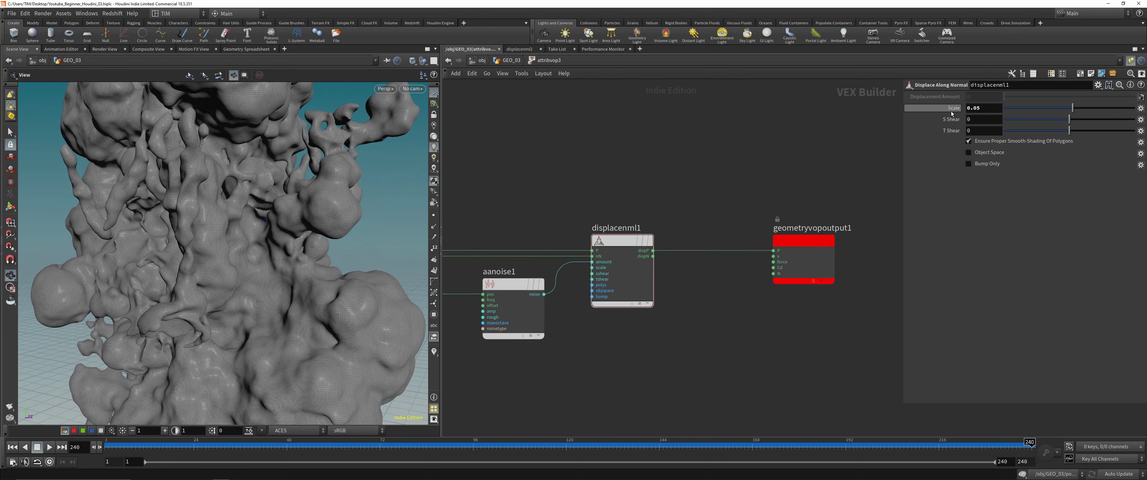
Set the aanoise1 3D frequency to 7.1 on all axes, return to the GEO_03 network and save the file
drag(553, 219, 481, 341)
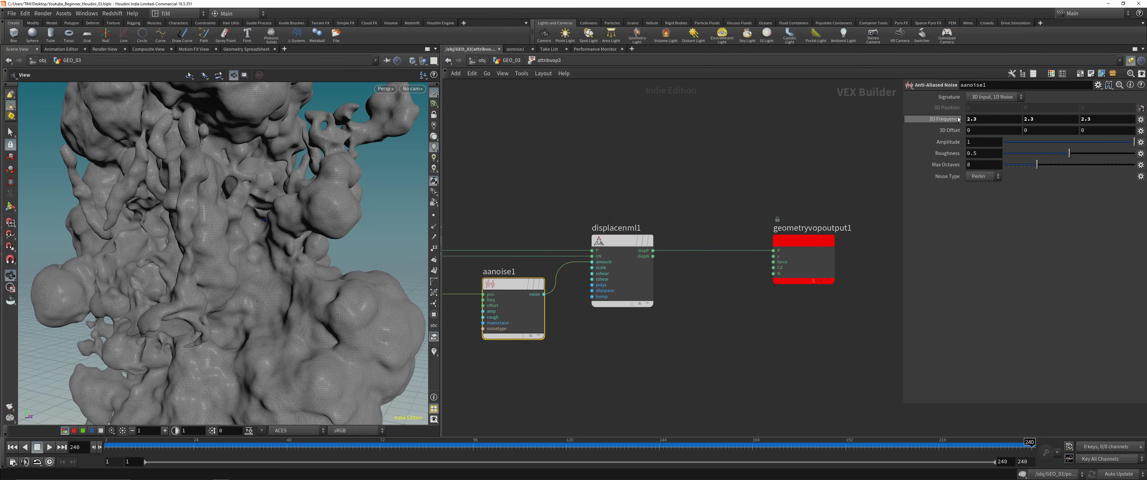
middle_drag(958, 120, 1131, 112)
middle_drag(956, 116, 974, 117)
scroll(248, 204, down, 5)
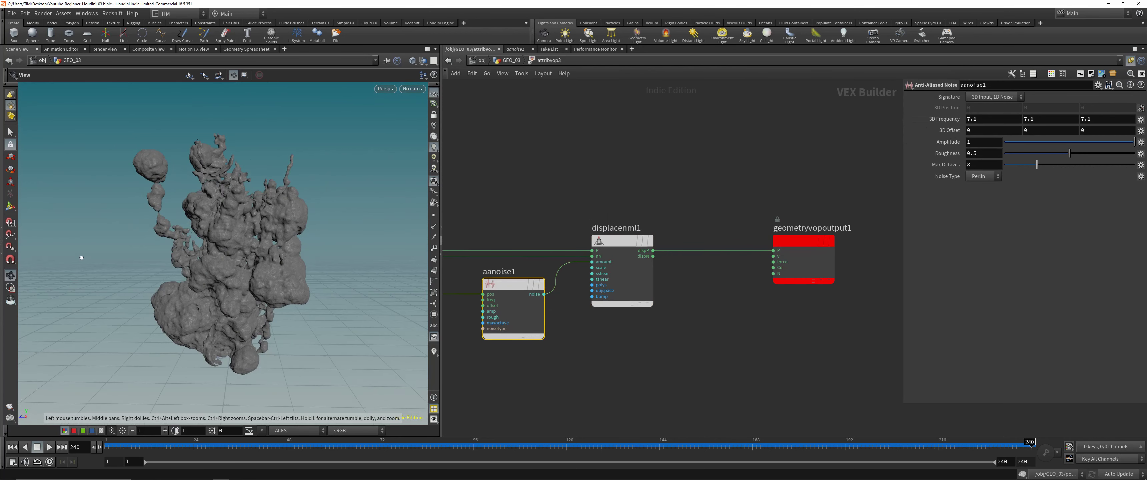
key(u)
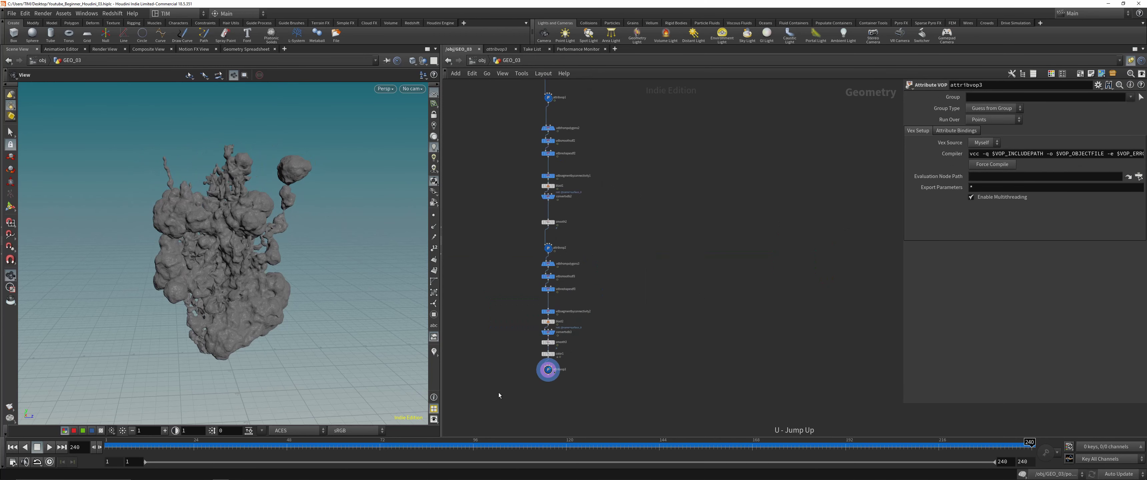
key(ctrl+s)
Examine the displaced mesh up close and from several sides, including its wireframe, cavities and loose bulbs
scroll(484, 356, up, 2)
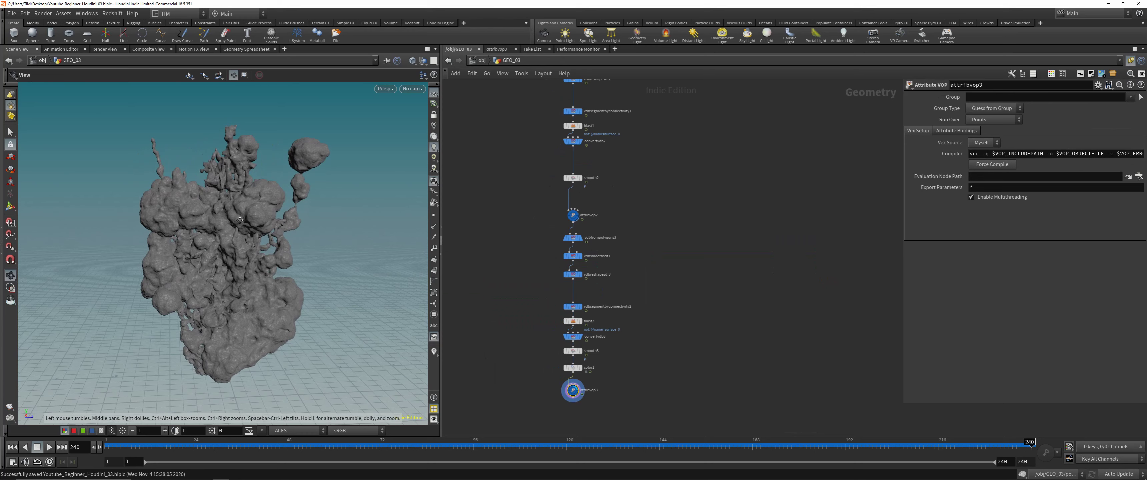
scroll(236, 291, up, 5)
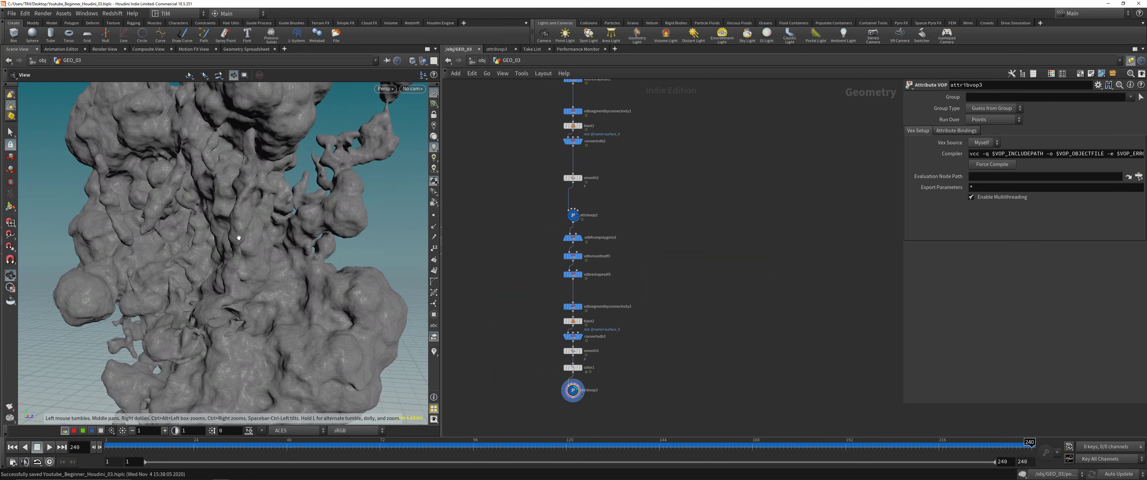
drag(308, 223, 230, 314)
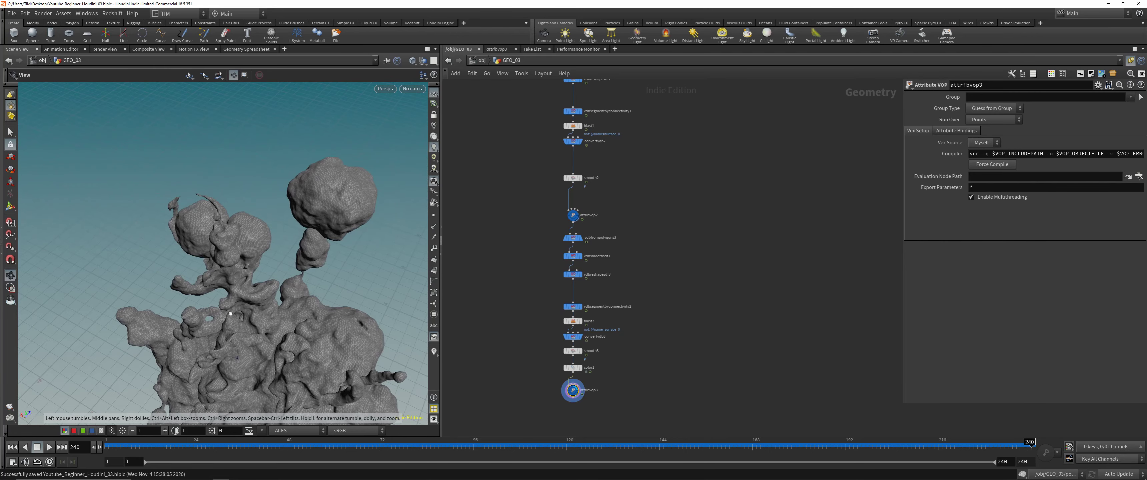
drag(234, 183, 225, 254)
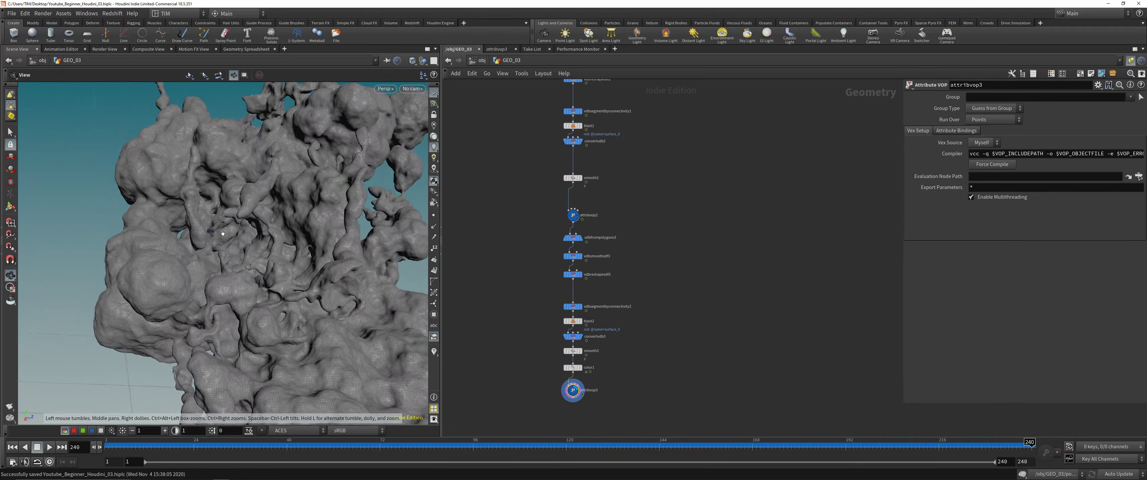
drag(257, 230, 222, 250)
scroll(223, 231, up, 5)
drag(230, 283, 140, 240)
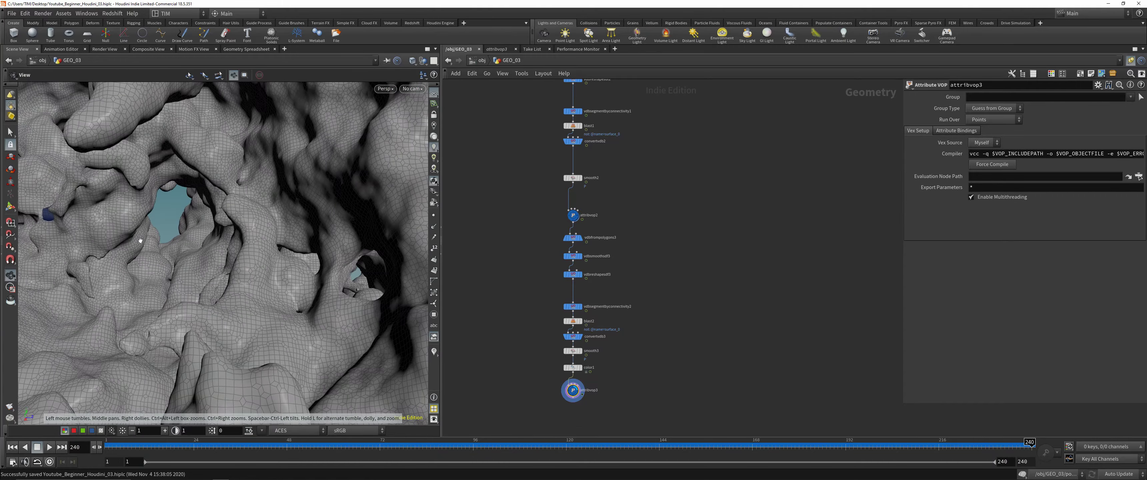
drag(134, 208, 273, 174)
key(g)
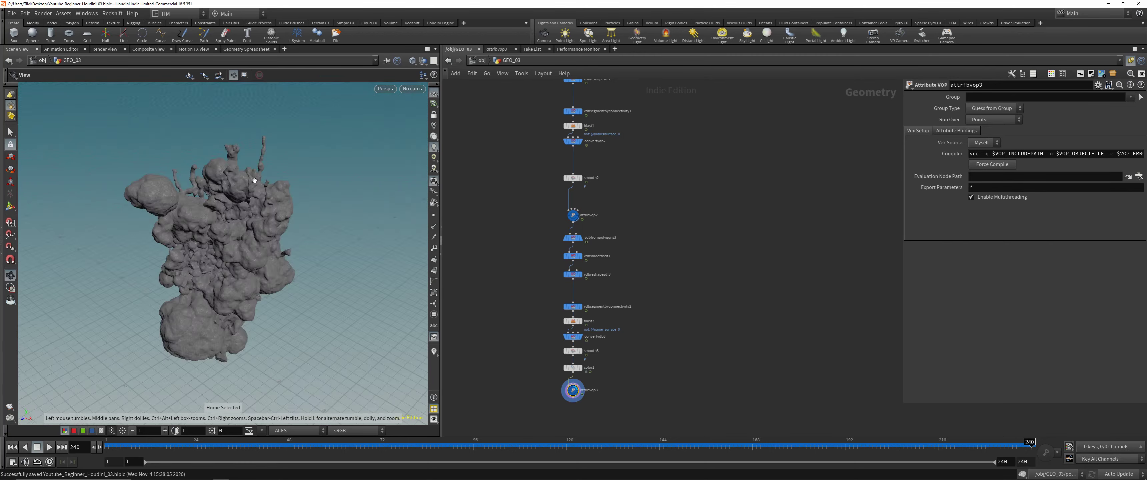
scroll(685, 291, up, 5)
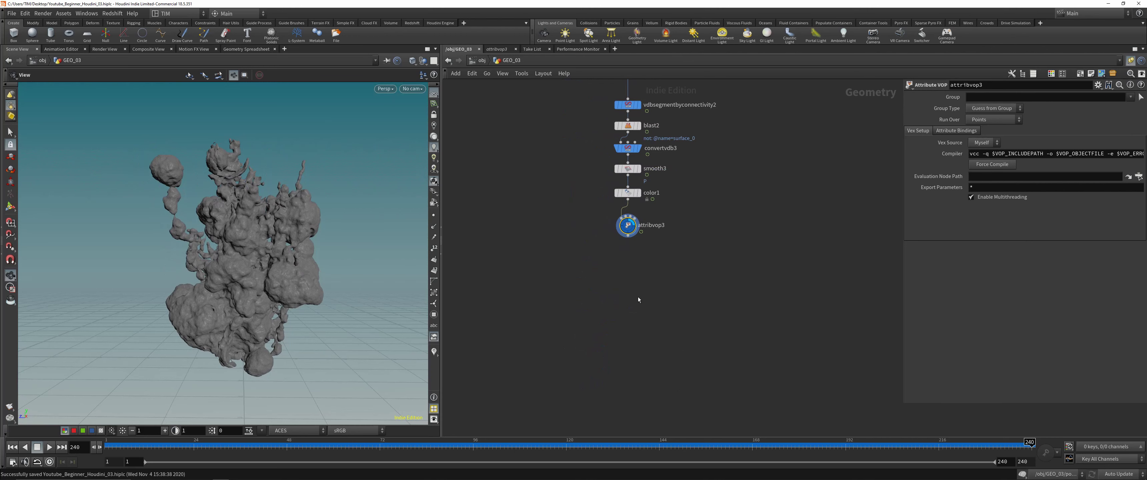
Add a Null node connected to attribvop3's output and align it straight beneath it
drag(628, 240, 624, 337)
text(null)
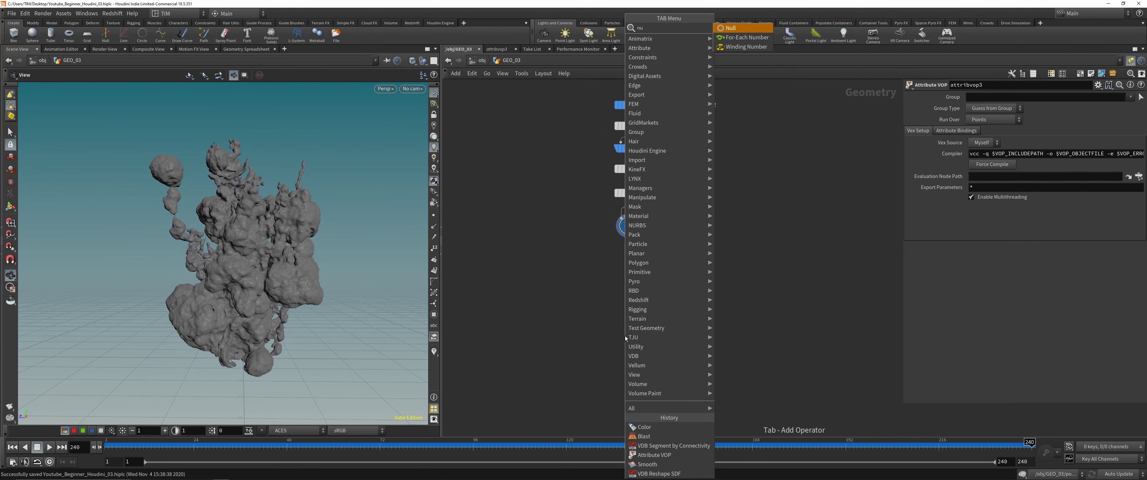
key(Return)
click(625, 336)
click(238, 474)
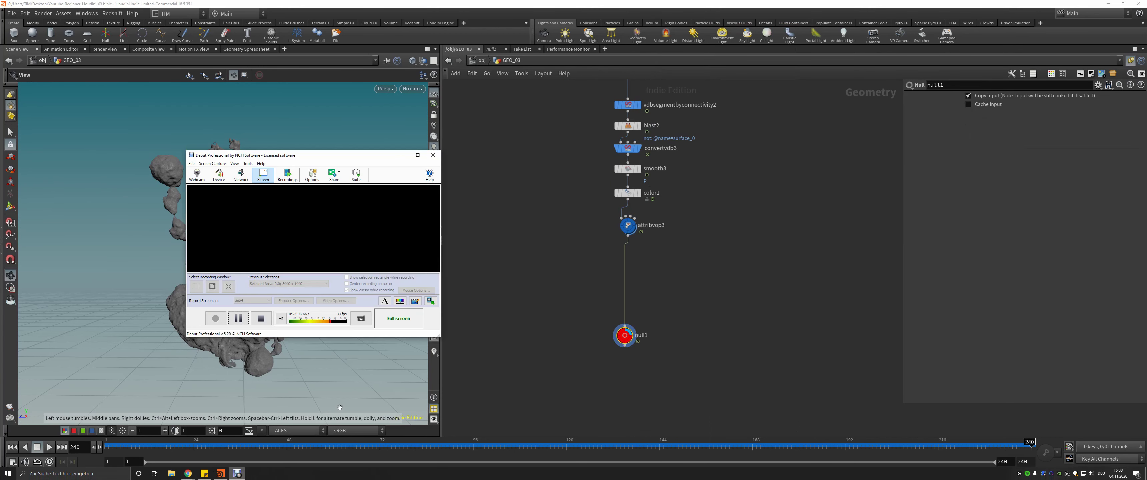
click(546, 318)
drag(627, 339, 630, 323)
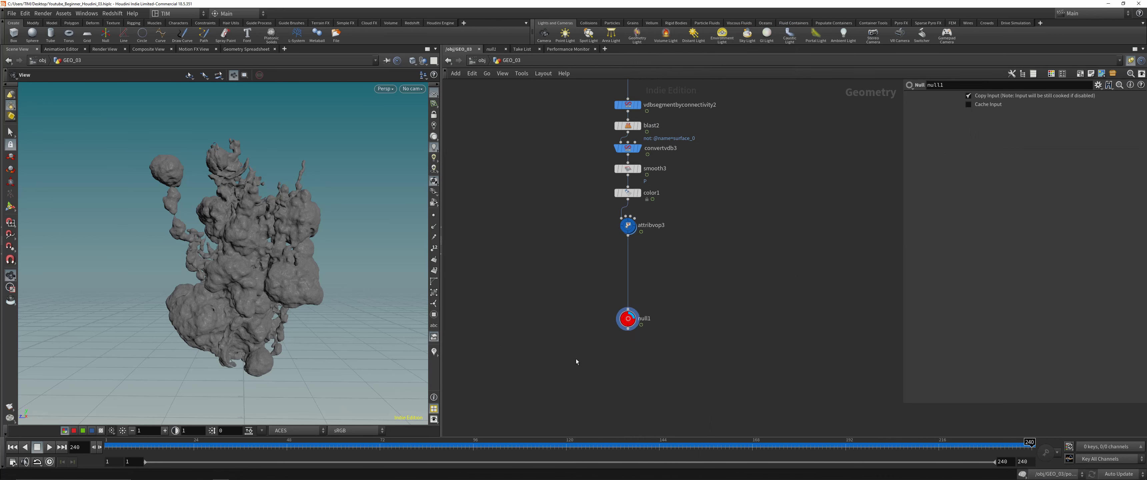
Rename the new Null node as OUT_FINAL and save the file
double_click(653, 319)
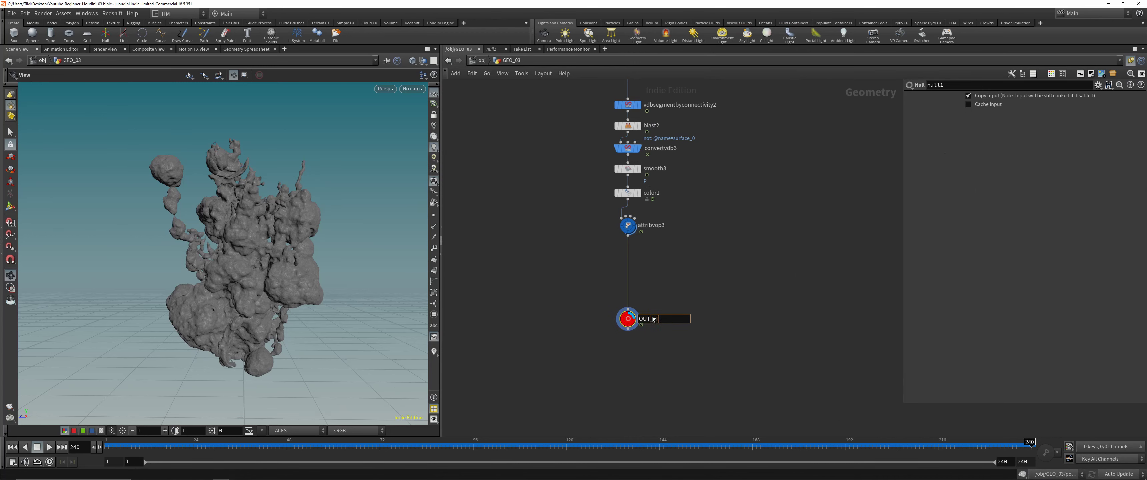
text(OUT_FINAL)
key(Return)
key(ctrl+s)
Add a Material node below OUT_FINAL, display its result, and rename it with the prefix MAT_
scroll(635, 341, up, 2)
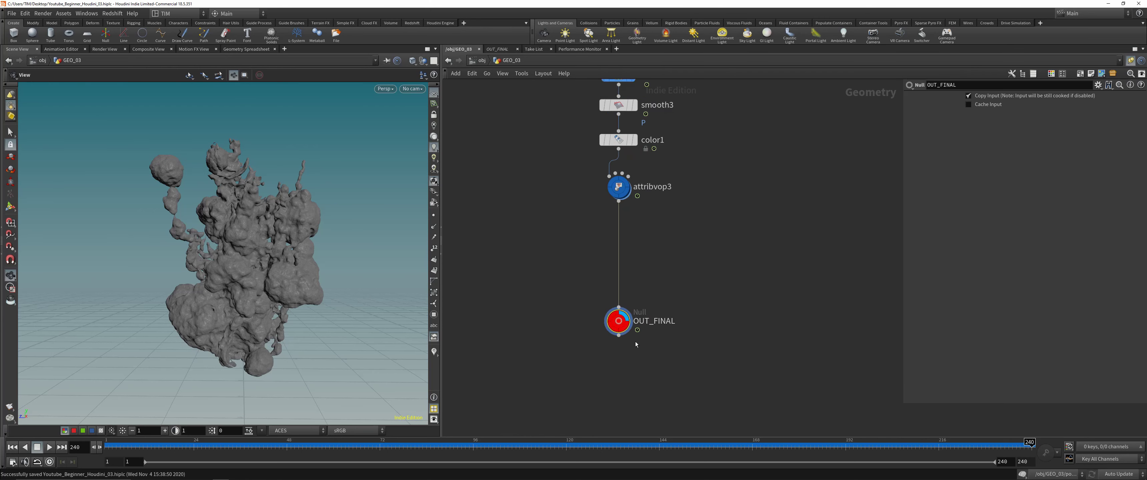
key(Tab)
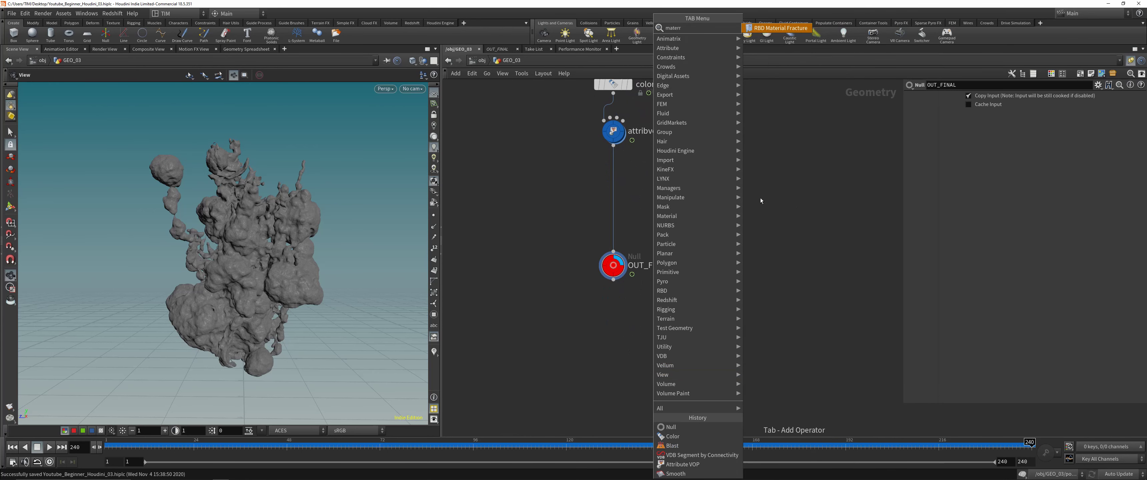
click(819, 38)
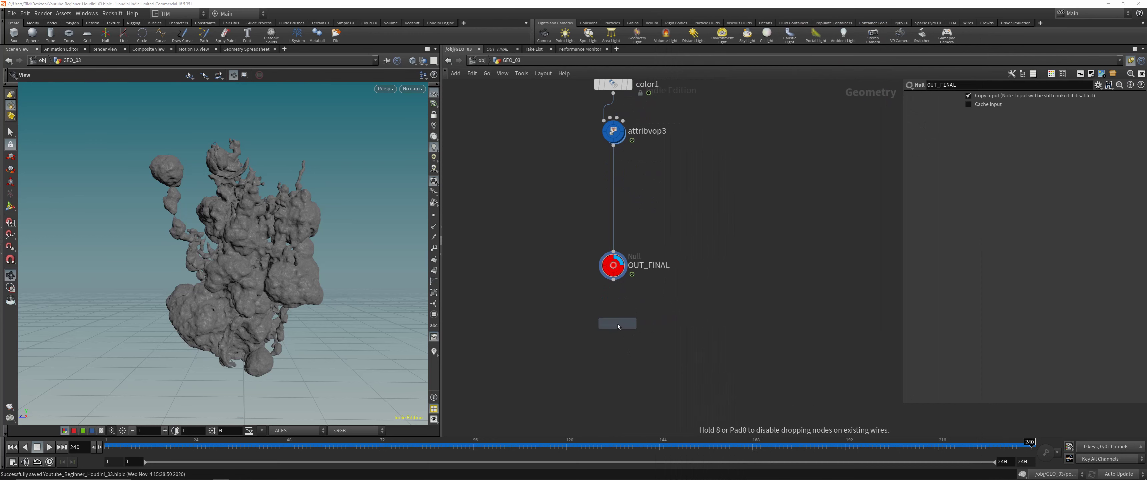
click(609, 326)
click(629, 330)
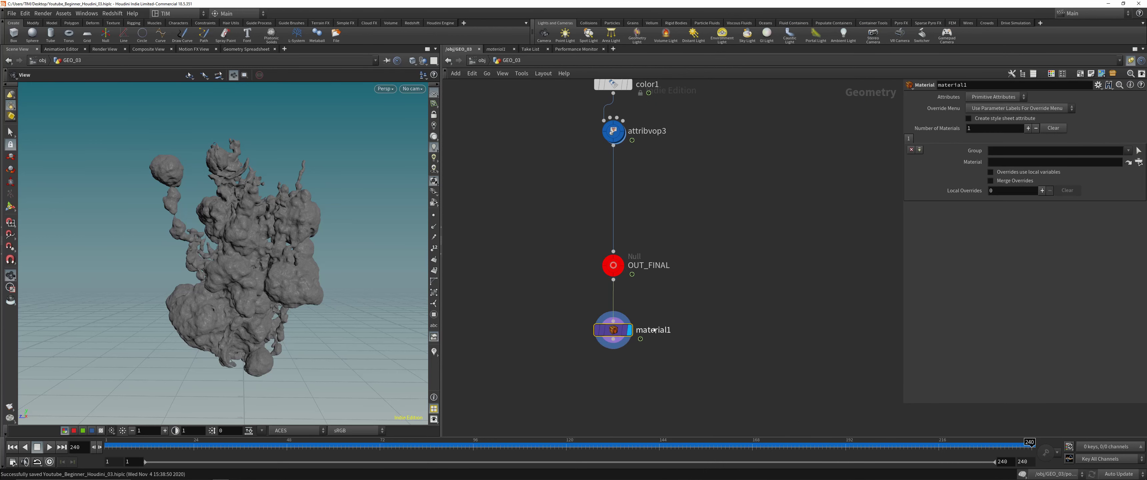
double_click(657, 329)
text(MAT_)
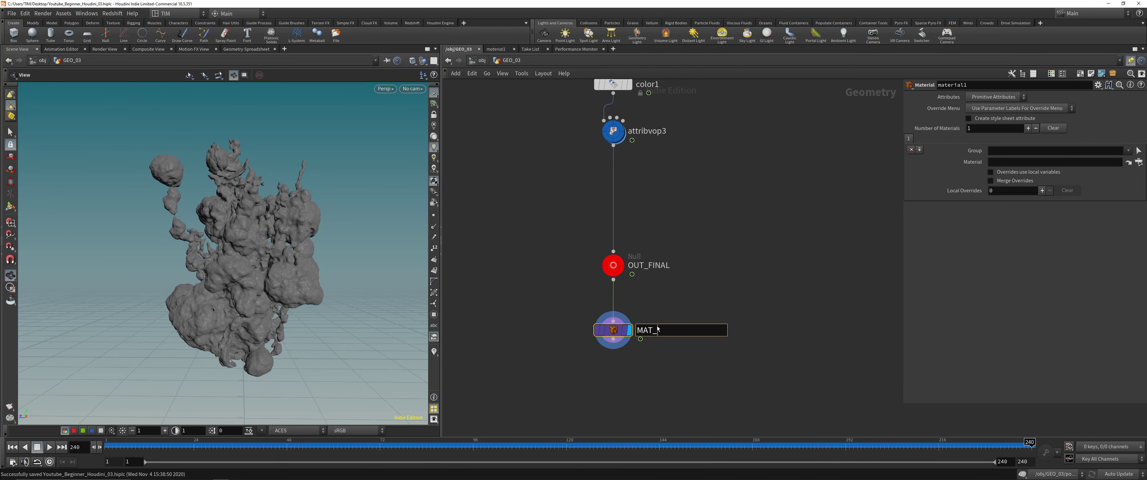
key(Return)
Go up to the object level and create a camera in the scene
key(u)
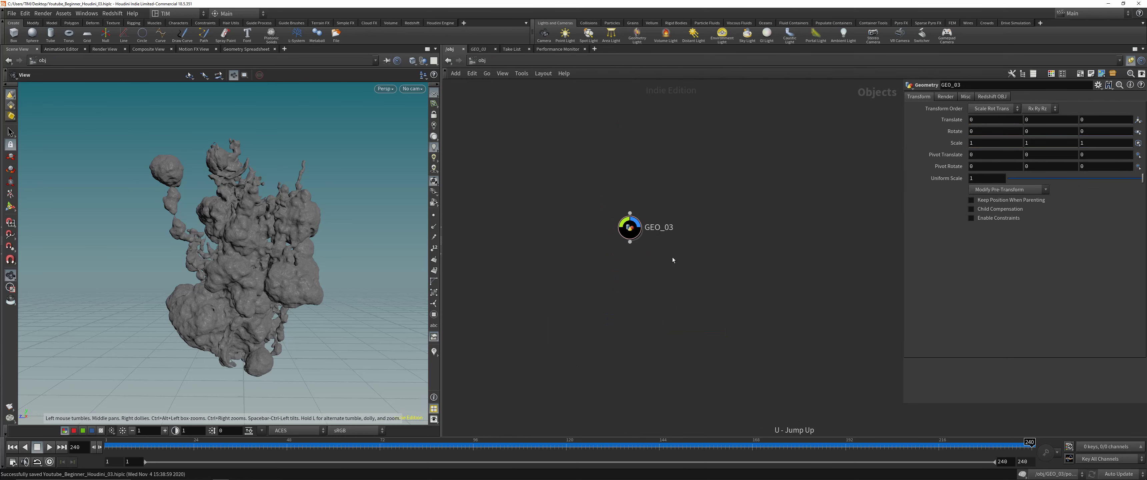
click(416, 23)
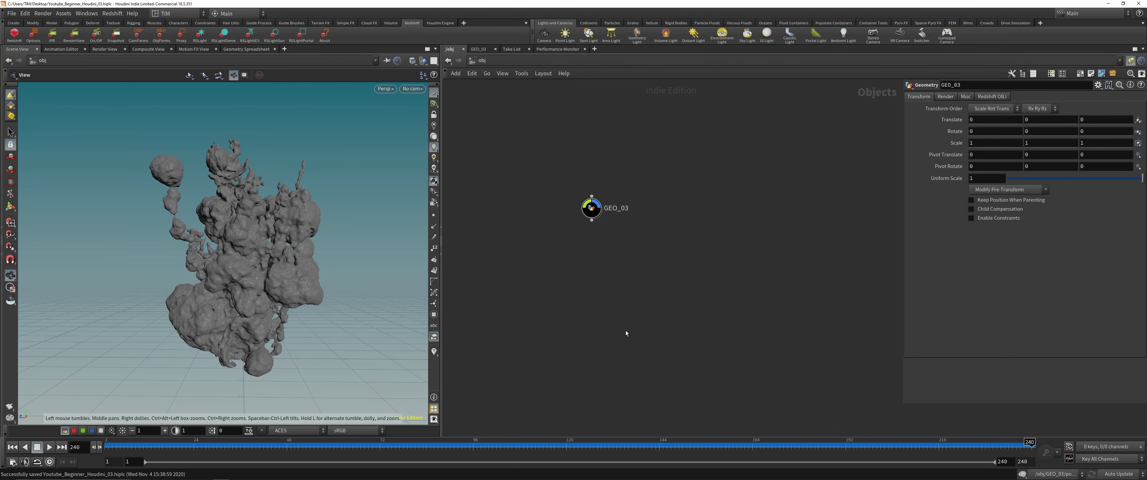
key(Tab)
click(746, 275)
click(744, 272)
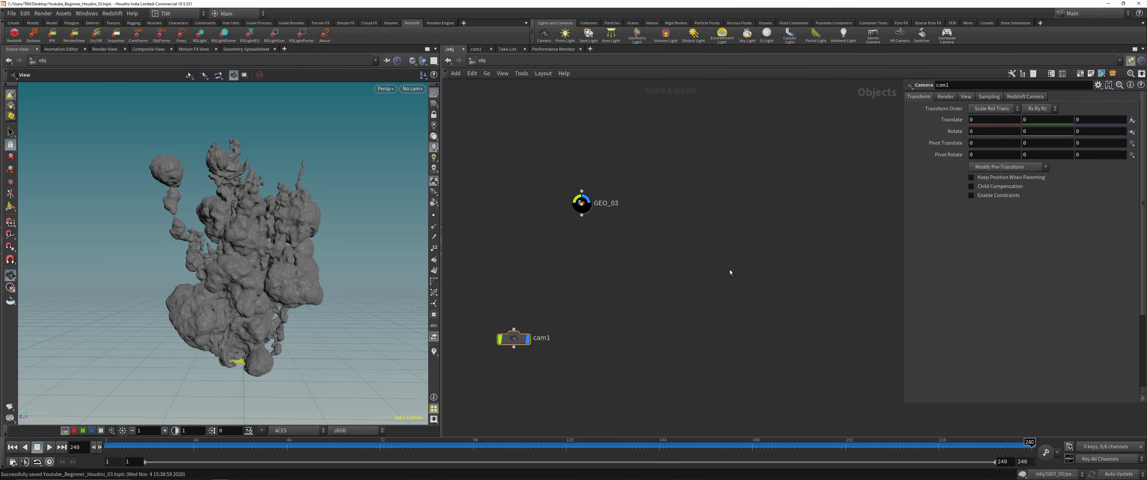
Set cam1's resolution to the HDTV 1080 preset, 1920 x 1080
click(973, 98)
click(1132, 120)
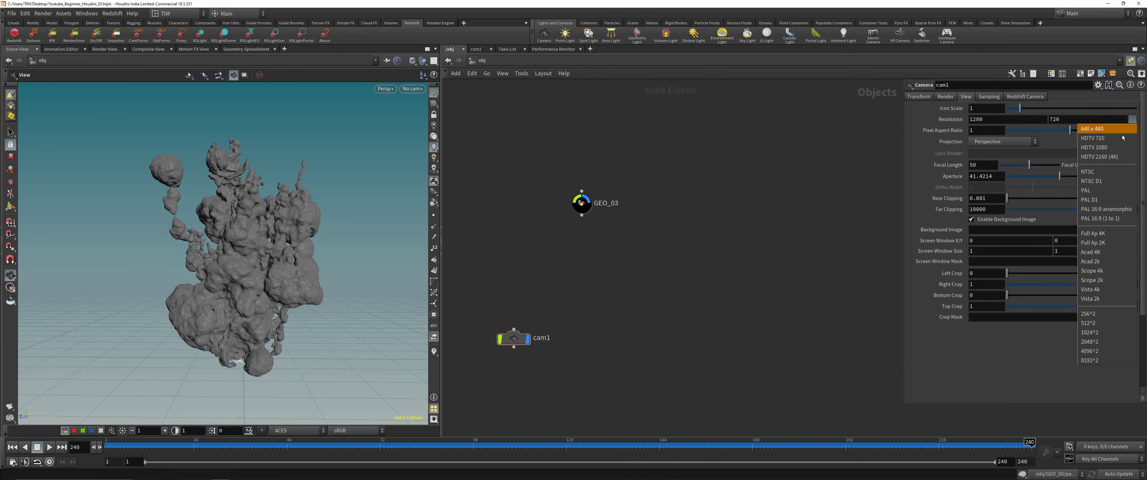
click(1112, 148)
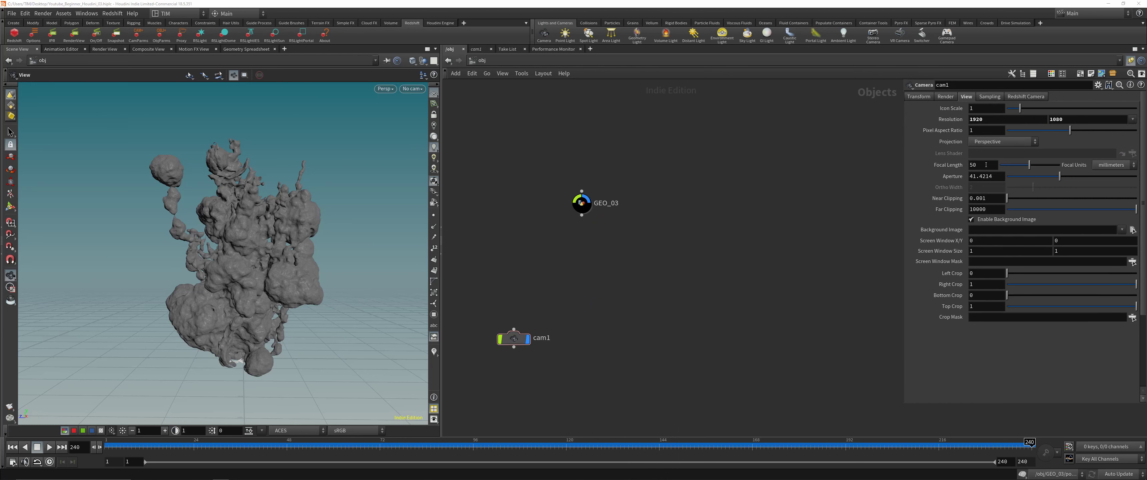
click(986, 165)
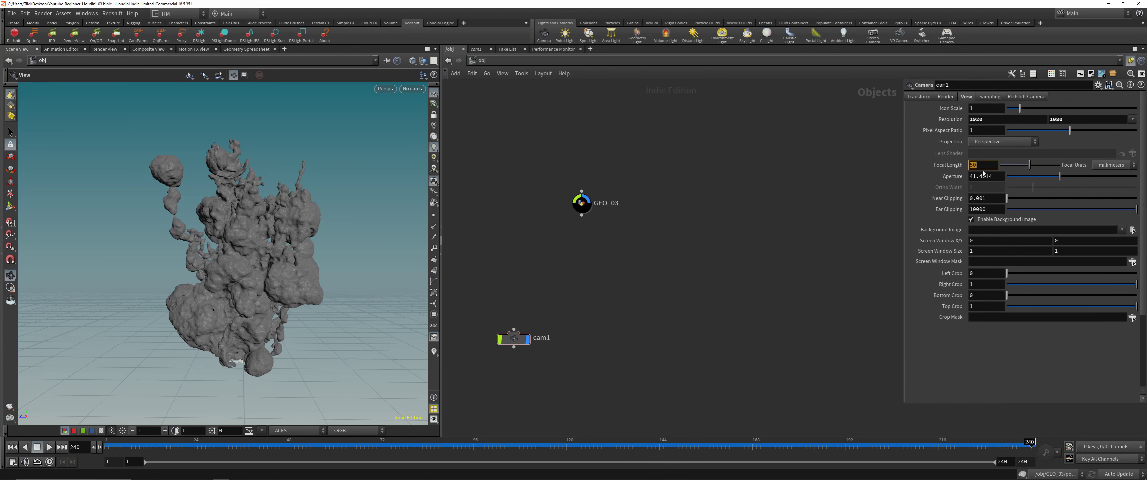
Link cam1's Redshift DOF focus distance to the camera's own focus distance parameter with a relative reference
click(1024, 97)
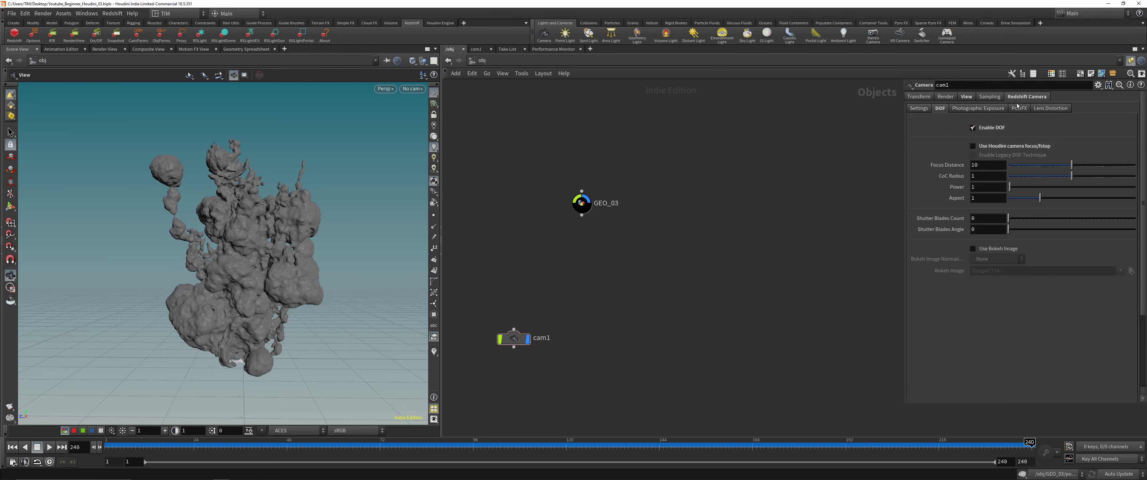
click(1018, 108)
right_click(946, 119)
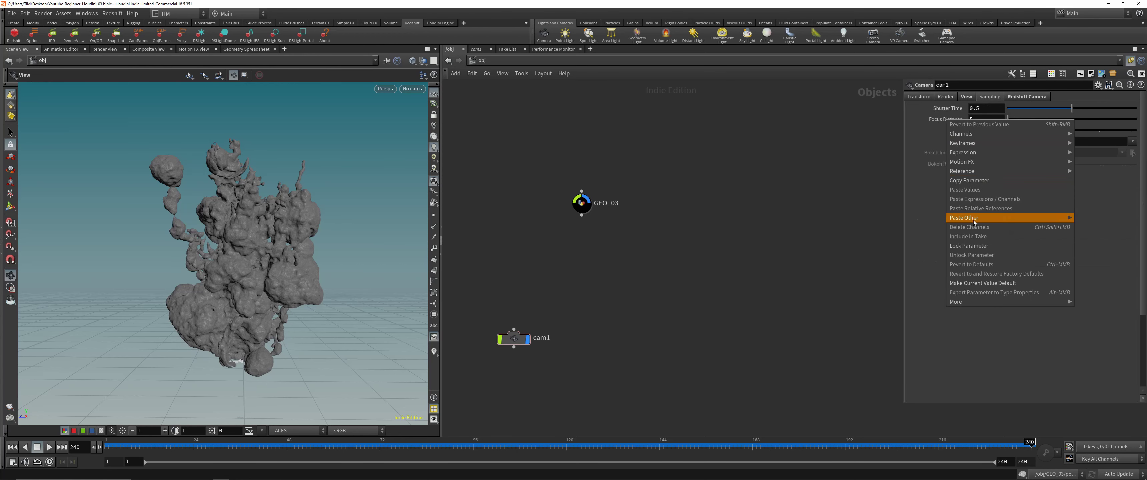
click(971, 181)
click(1027, 97)
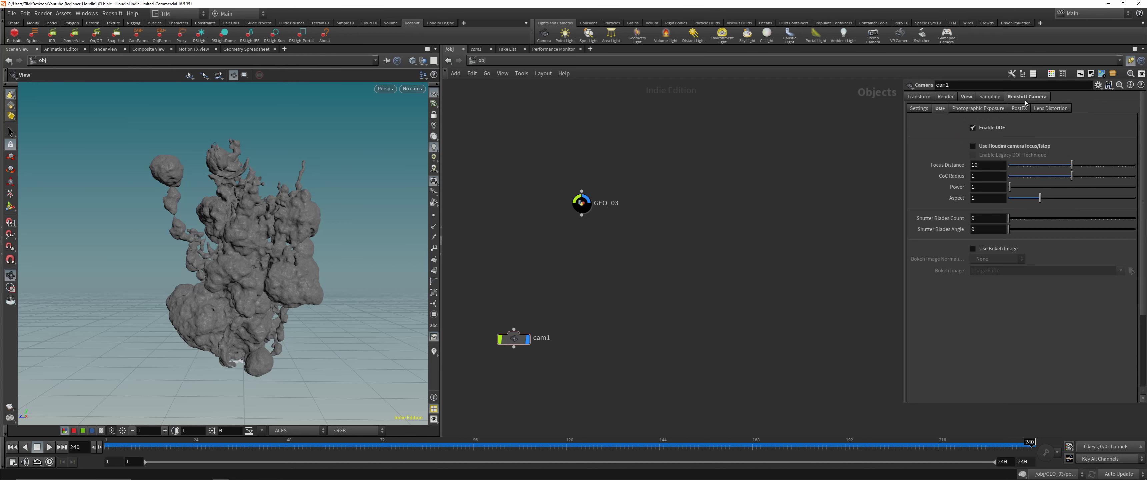
right_click(947, 165)
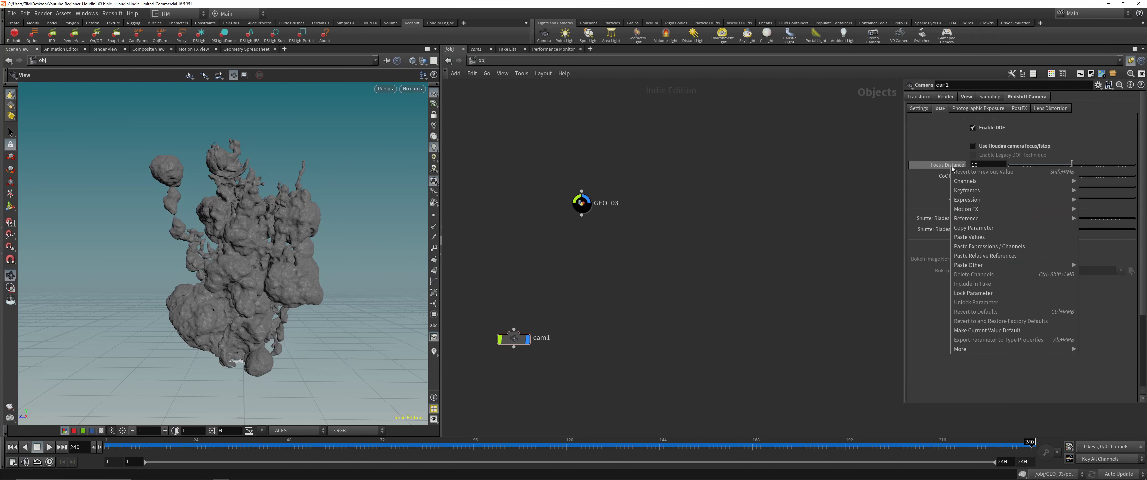
click(989, 255)
Enable the bokeh image on cam1 with Unit Intensity normalization and load bokeh_011.jpg from F:/bokeh_images, with sequence grouping turned off
click(972, 248)
click(996, 259)
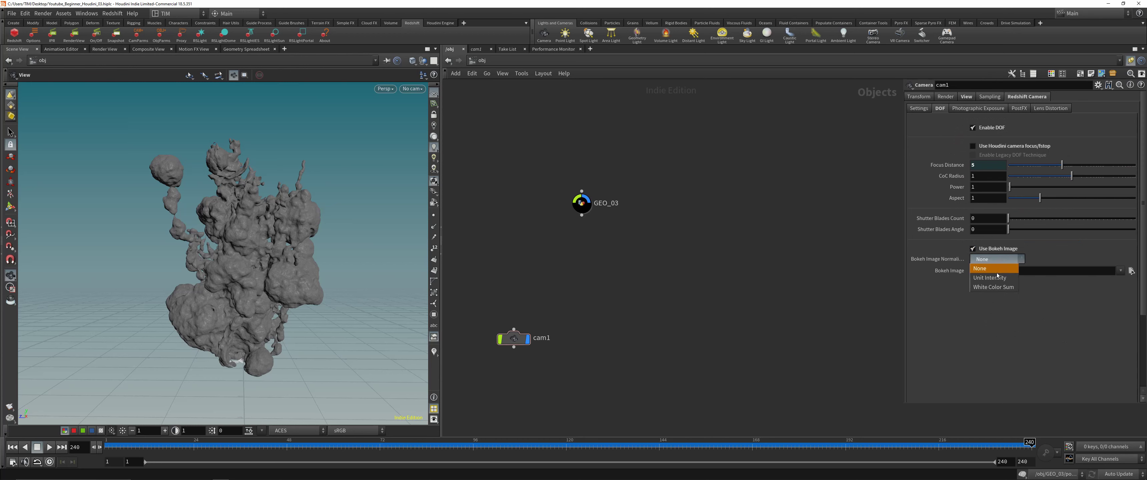
click(996, 278)
click(1131, 270)
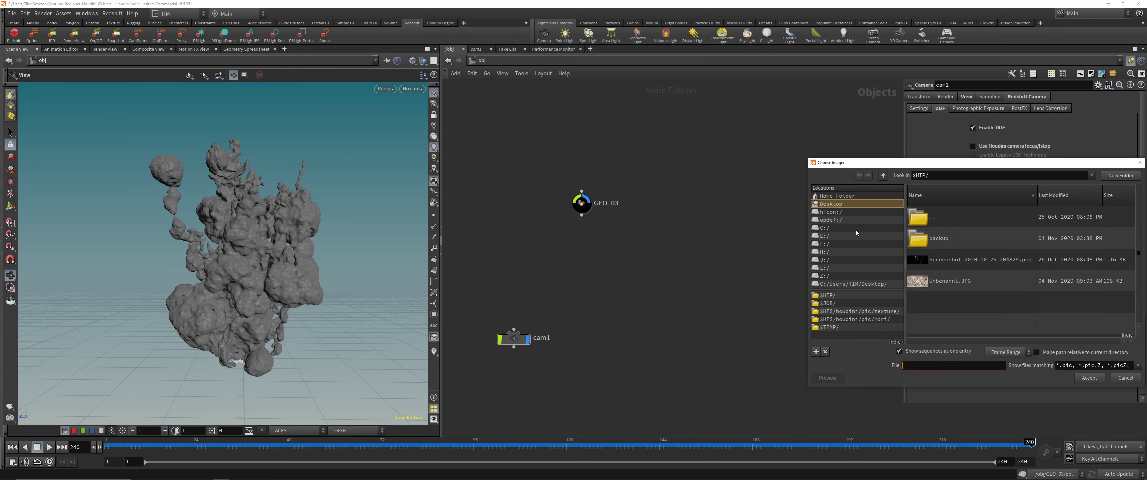
click(824, 244)
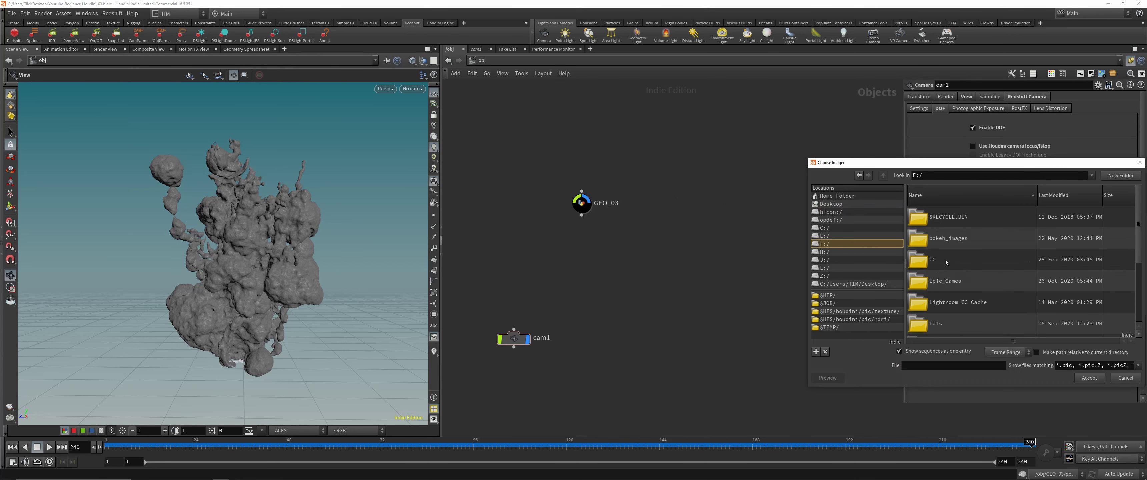
double_click(951, 240)
click(928, 352)
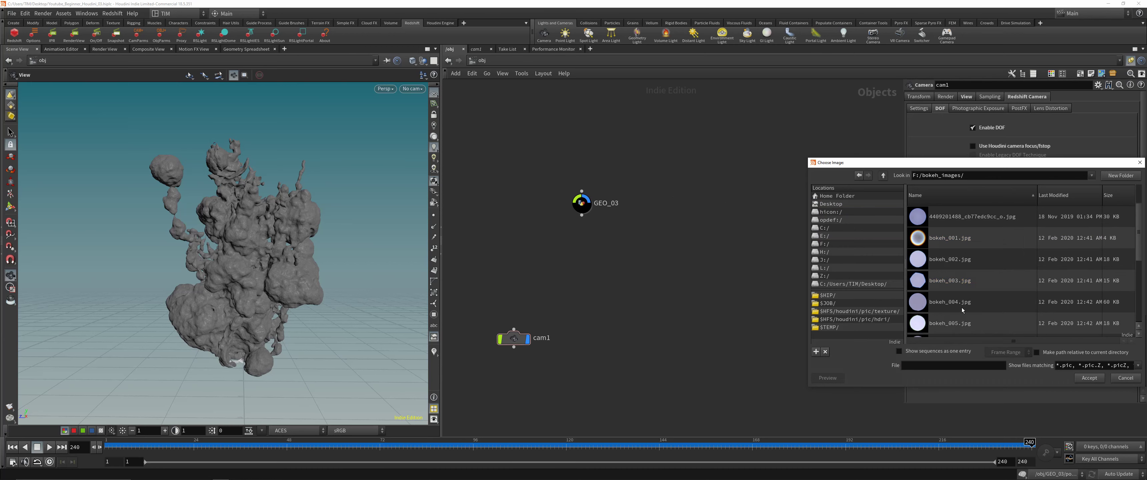
scroll(956, 329, down, 5)
double_click(956, 313)
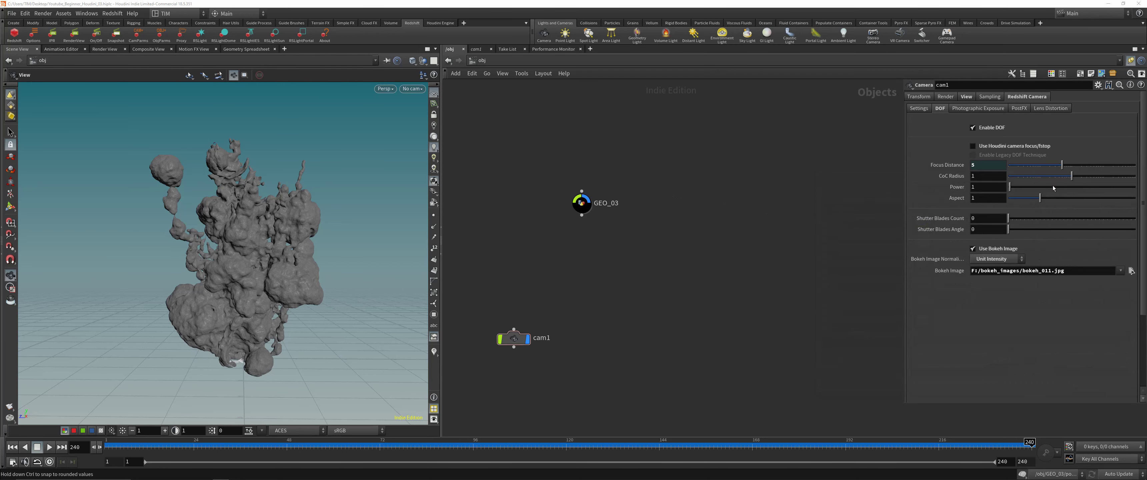
Set cam1's CoC radius to 0.05 and place the camera node directly below GEO_03
click(982, 177)
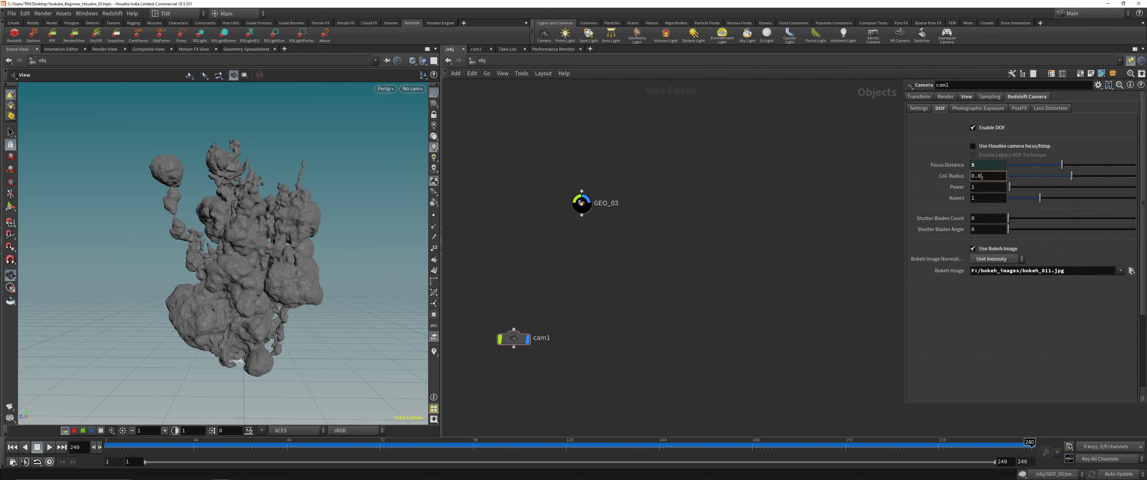
drag(513, 338, 581, 317)
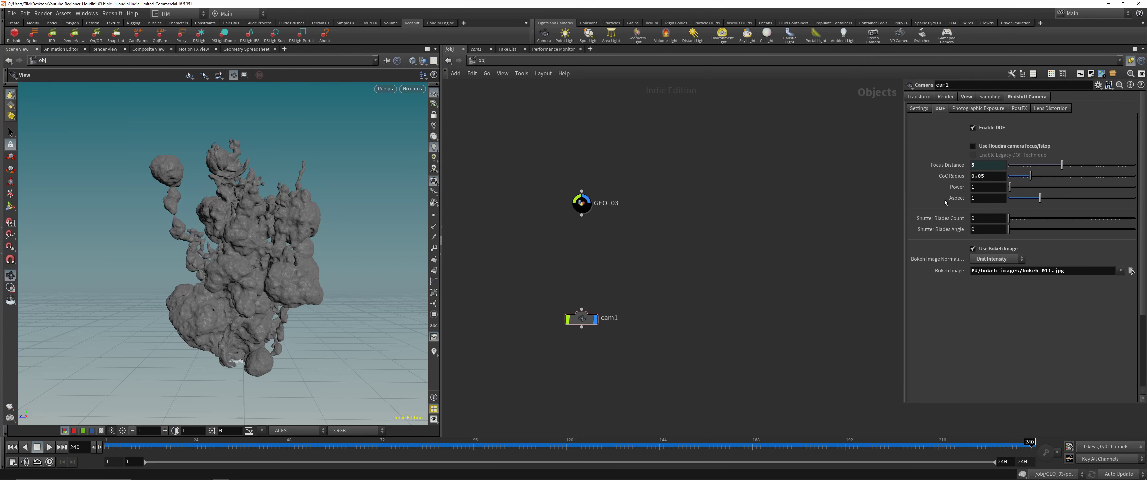
Add a Material Network node in the empty area beside GEO_03
scroll(810, 183, up, 1)
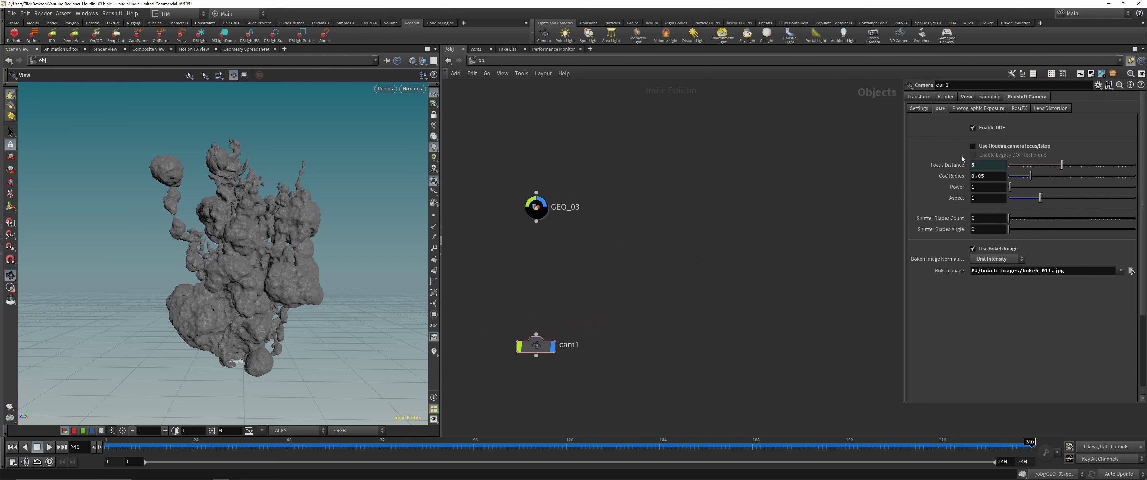
middle_drag(676, 270, 637, 265)
key(Tab)
text(mat)
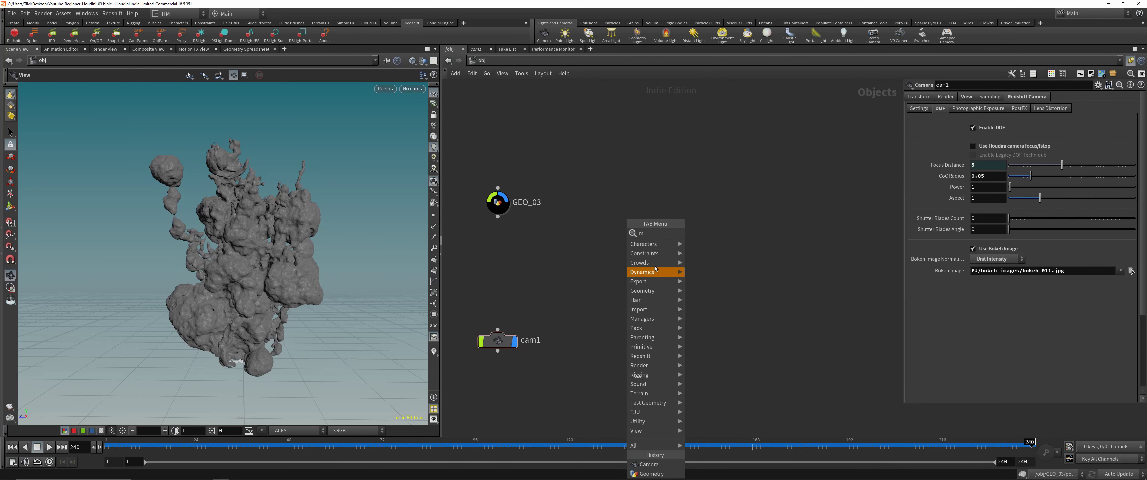
click(712, 239)
click(711, 239)
Add a ROP Network node directly below the material network
middle_drag(727, 284, 715, 280)
key(Tab)
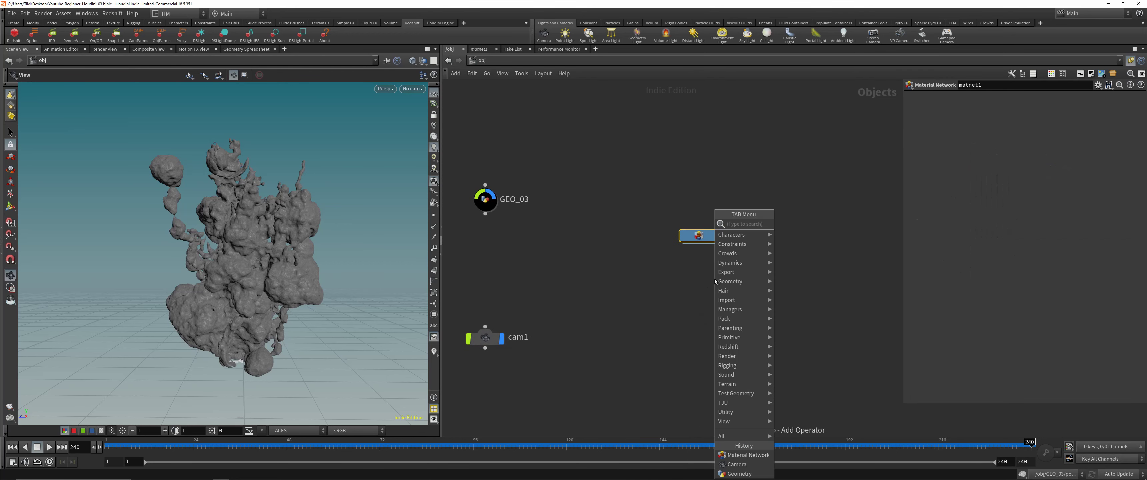
text(r)
click(789, 251)
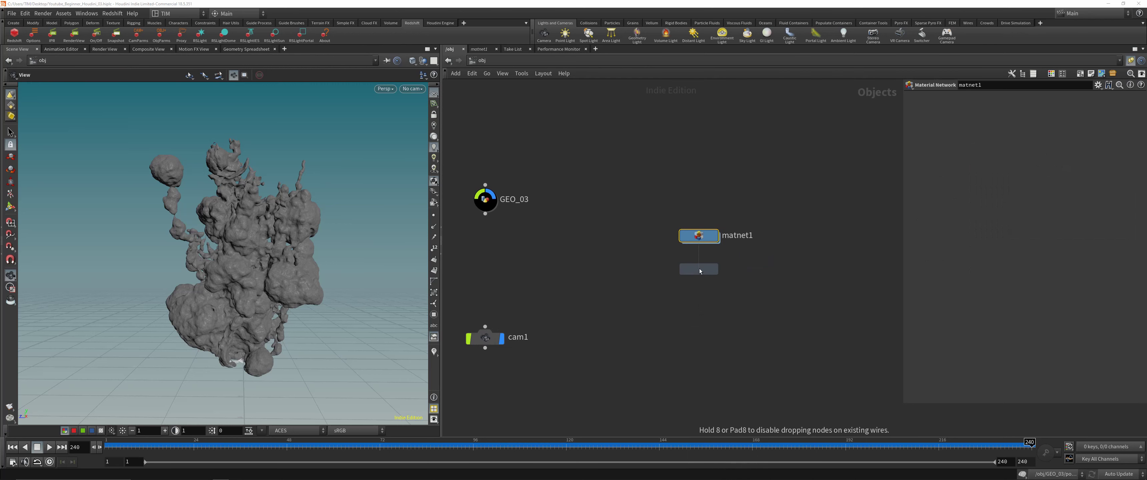
click(698, 268)
Color both network nodes red and rename the material network RS_MAT and the ROP network RS_OUT
key(c)
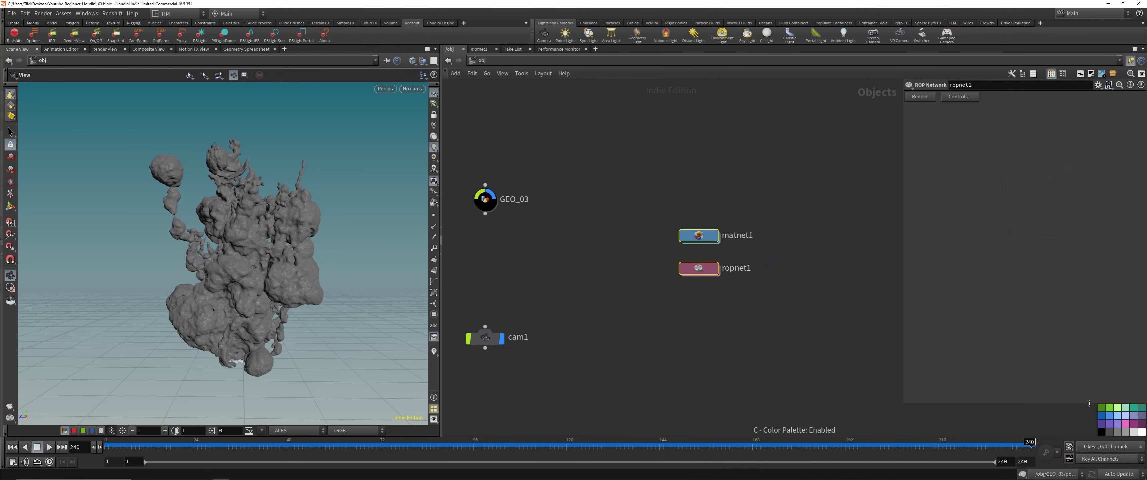
click(1114, 392)
double_click(734, 235)
text(RSet1)
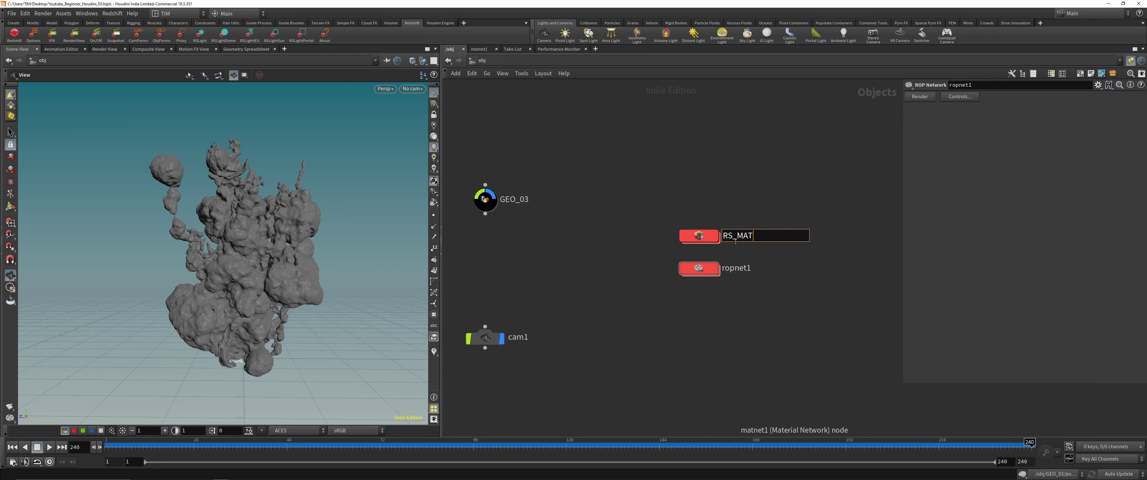
text(_)
double_click(739, 268)
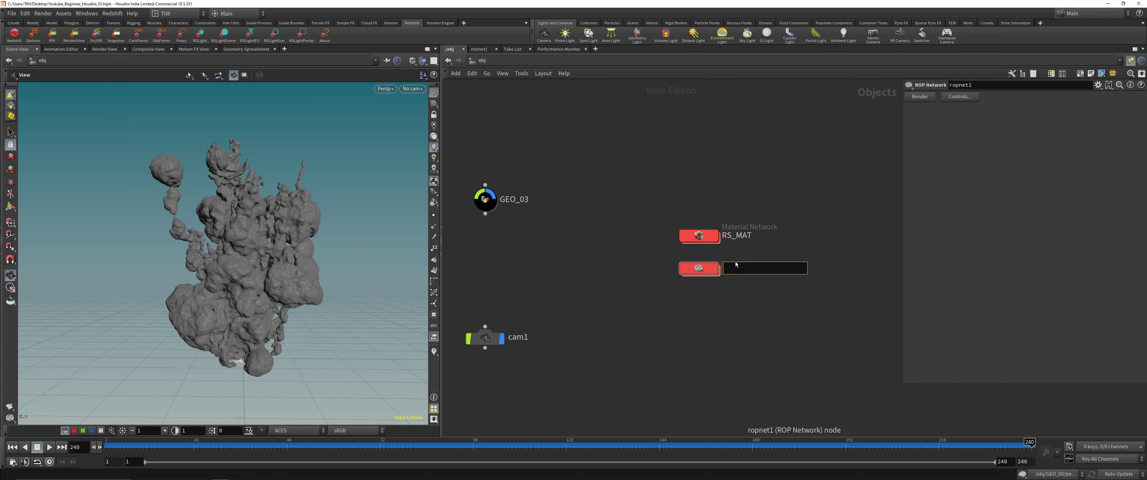
text(RS_OUT)
key(Return)
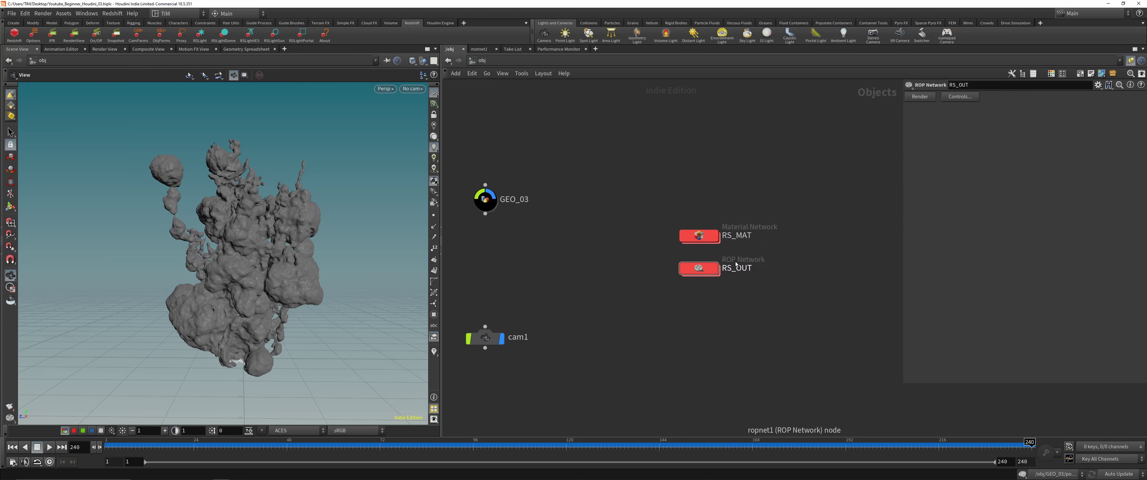
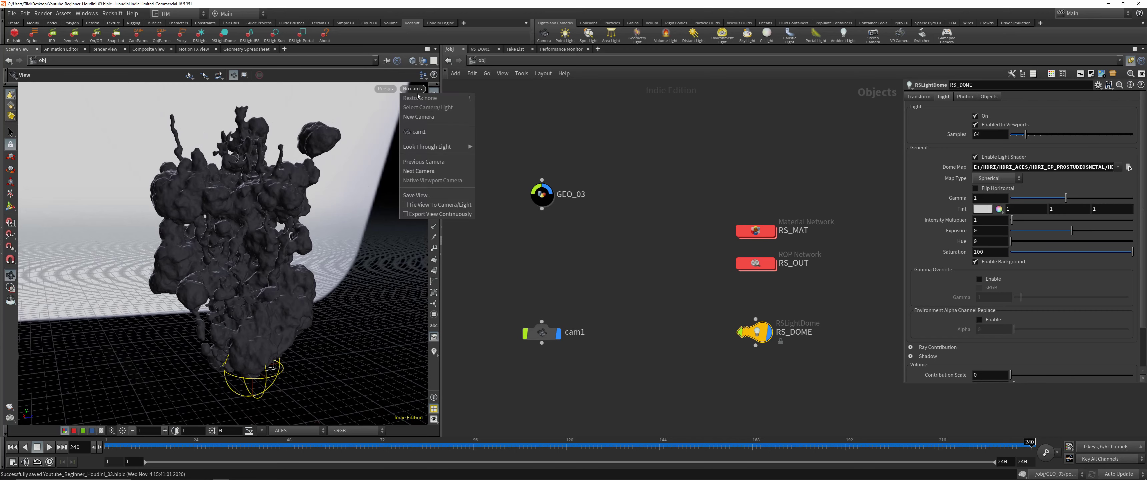
Look through cam1 and move the camera back until the whole mesh is framed in the shot
click(416, 90)
click(417, 90)
click(422, 133)
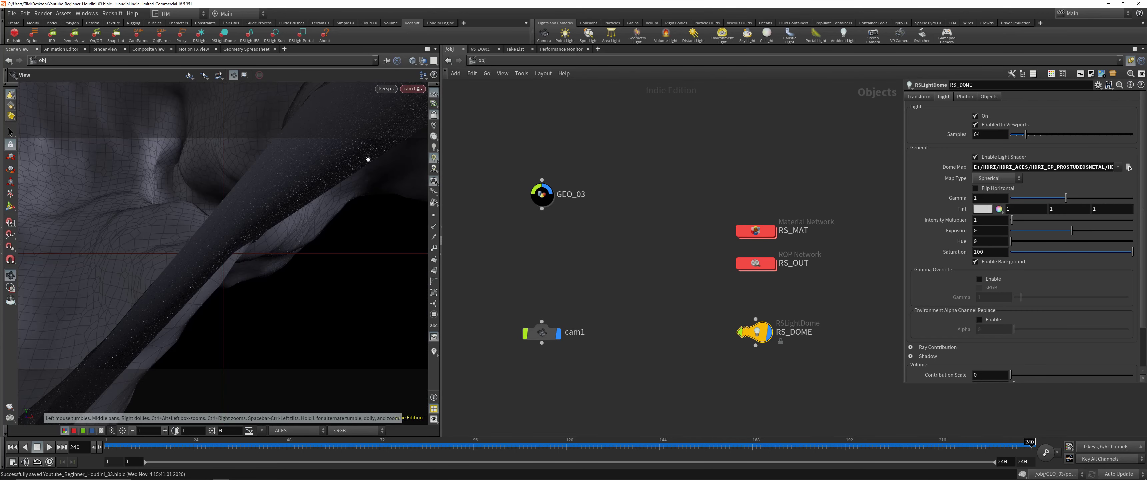
right_drag(366, 159, 238, 249)
middle_drag(238, 187, 240, 285)
drag(241, 223, 287, 240)
right_drag(288, 240, 270, 250)
middle_drag(270, 250, 260, 256)
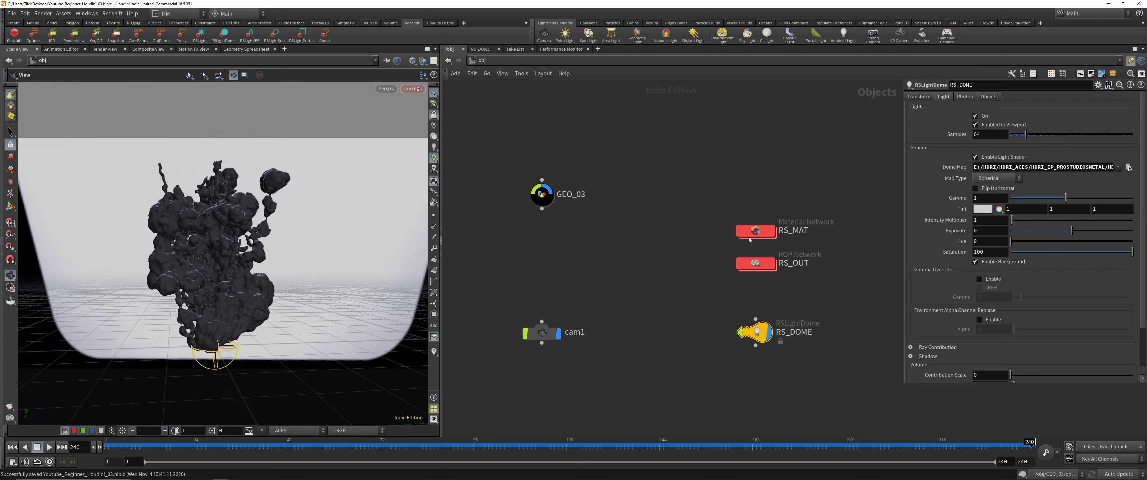
Start a live render in the Redshift Render View and set its view transform to Rec.709 (ACES)
click(646, 151)
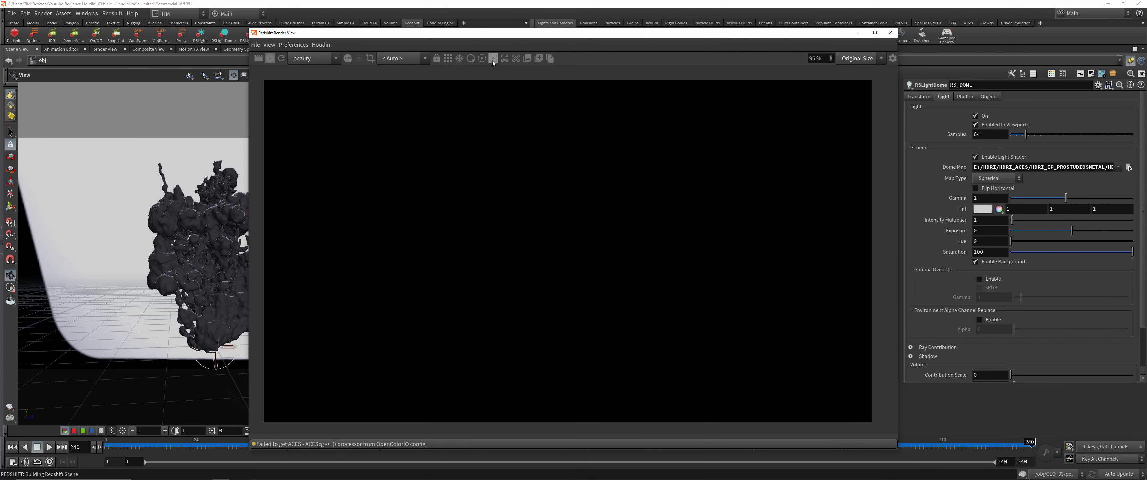
drag(248, 30, 252, 38)
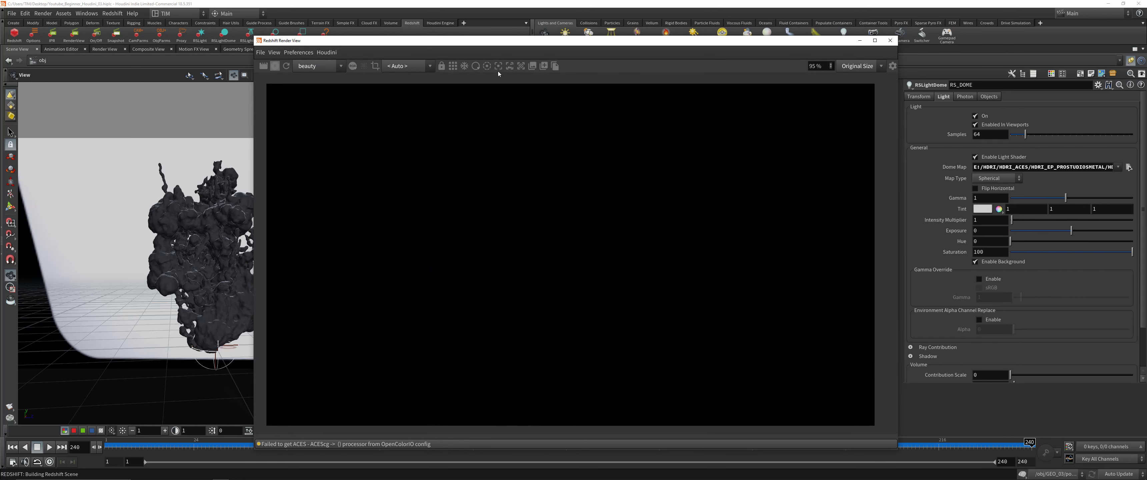
click(892, 66)
click(843, 193)
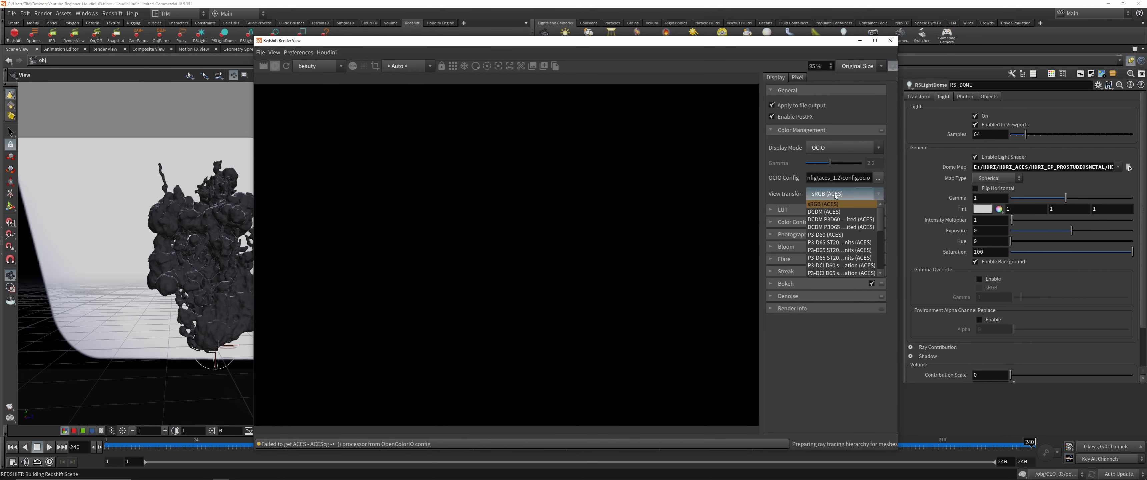
click(825, 242)
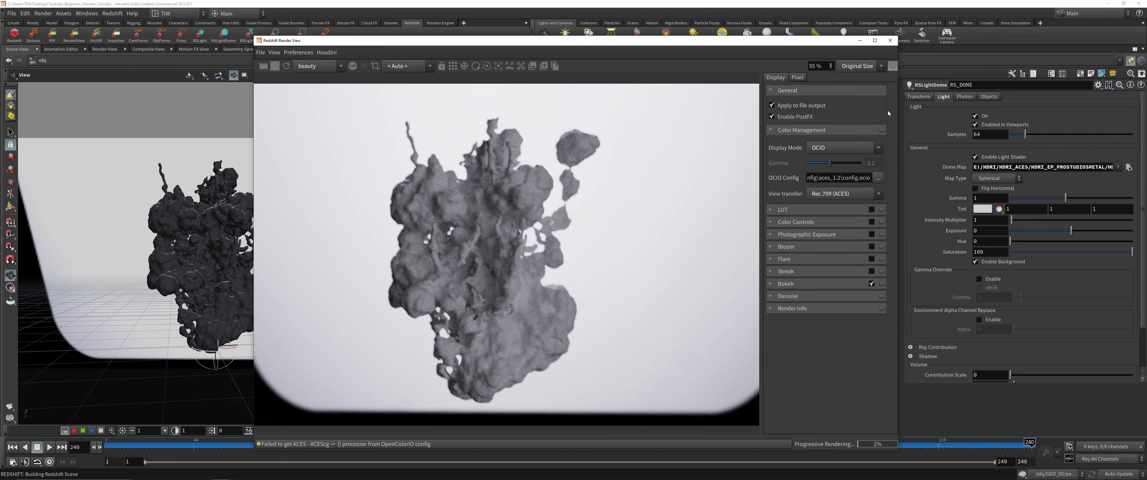
click(892, 68)
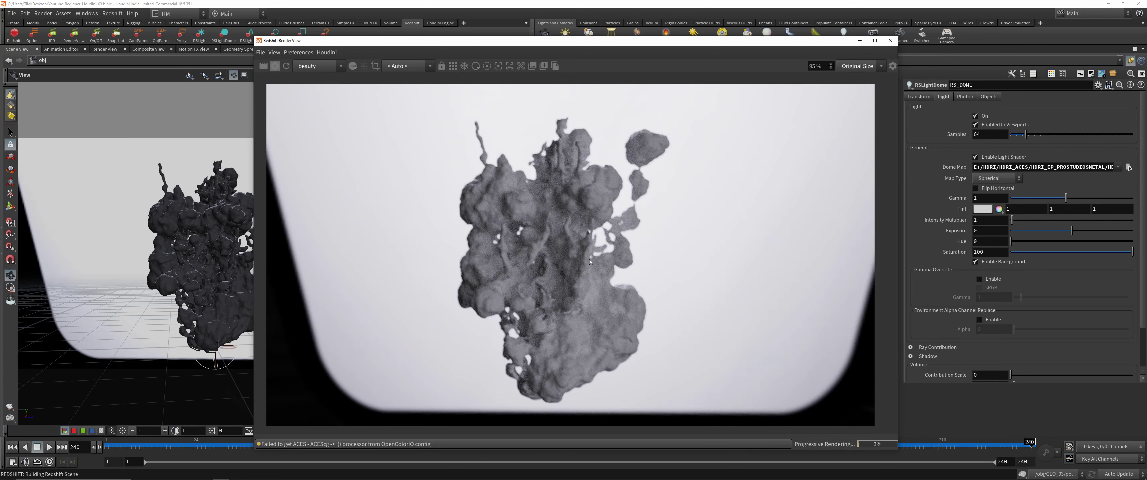
Shrink the Redshift Render View window and scale the rendered image down to fit inside it
click(499, 67)
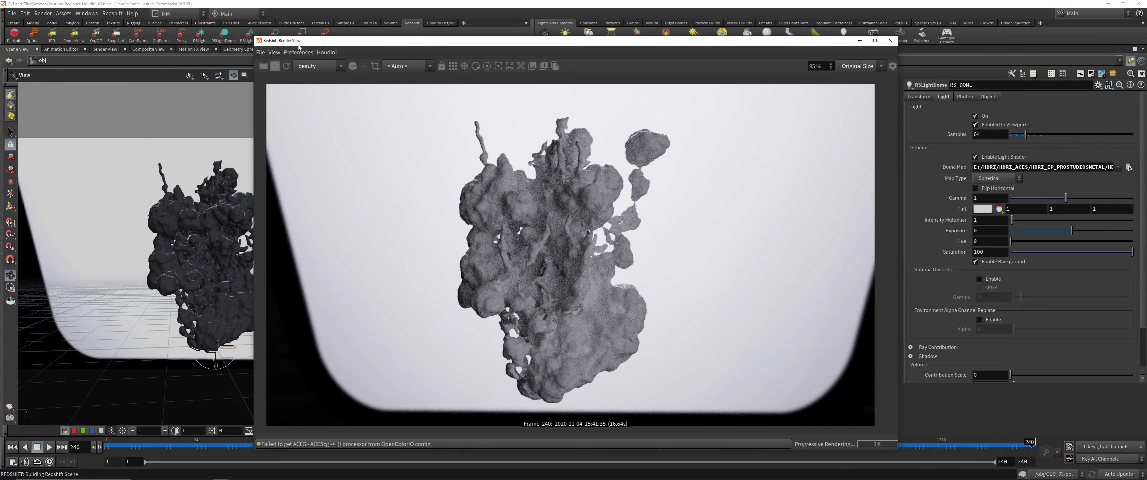
drag(256, 37, 422, 136)
drag(498, 142, 366, 87)
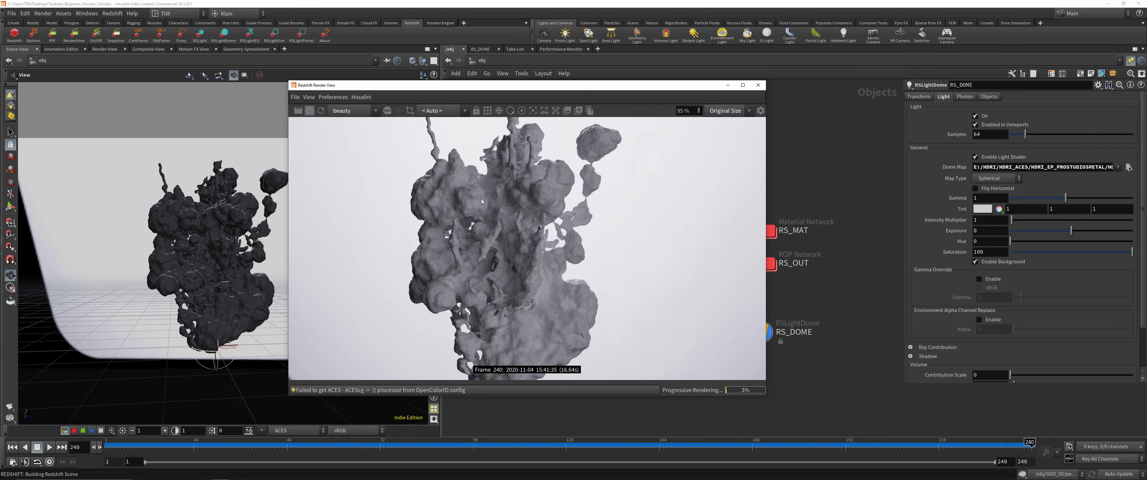
scroll(545, 244, down, 3)
Disable the RS_DOME light's background and reposition the render window to uncover the mesh in the viewport
click(988, 263)
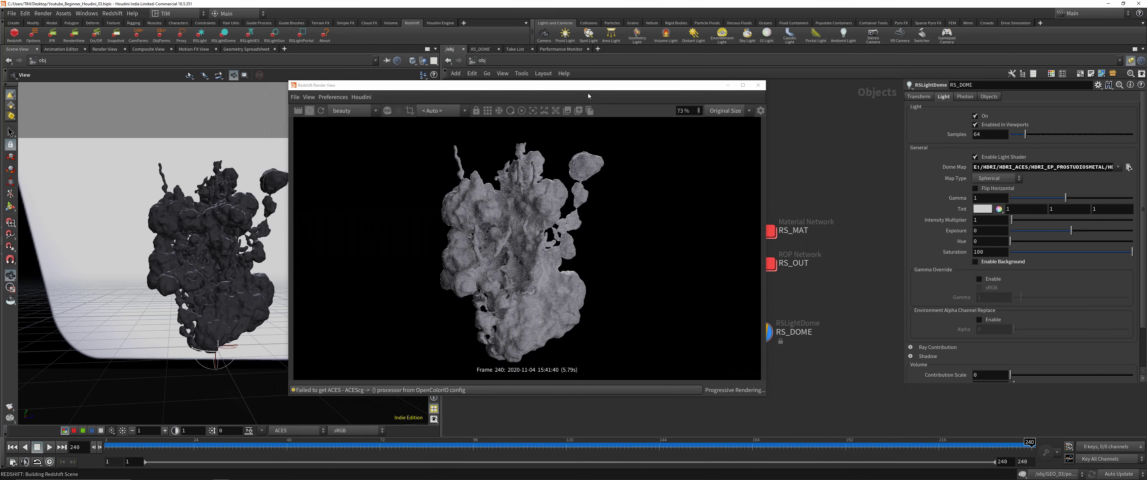
drag(588, 85, 562, 74)
scroll(456, 268, down, 1)
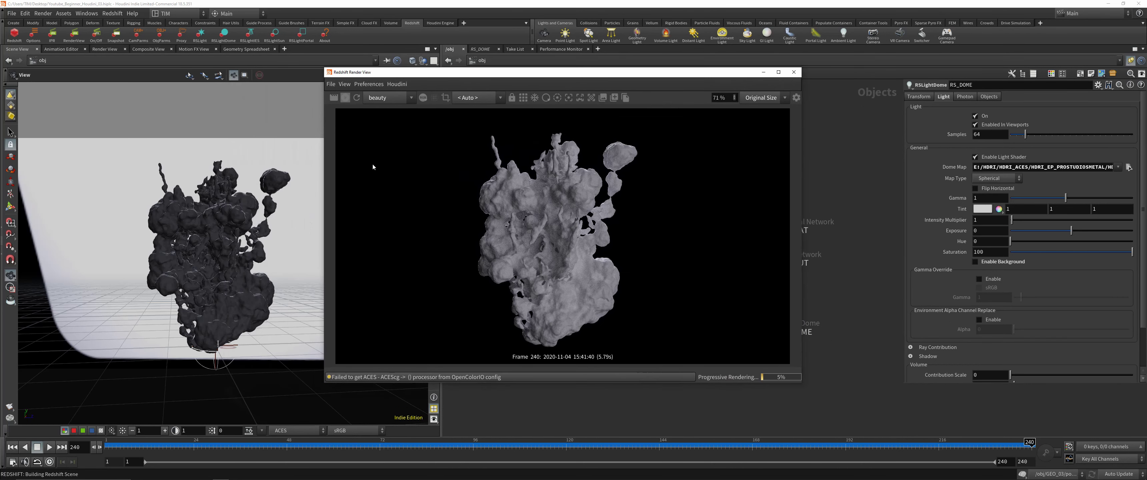
Move cam1 closer to the mesh and orbit it for a tighter, slightly higher view of the upper part
scroll(268, 221, up, 3)
scroll(268, 221, up, 3)
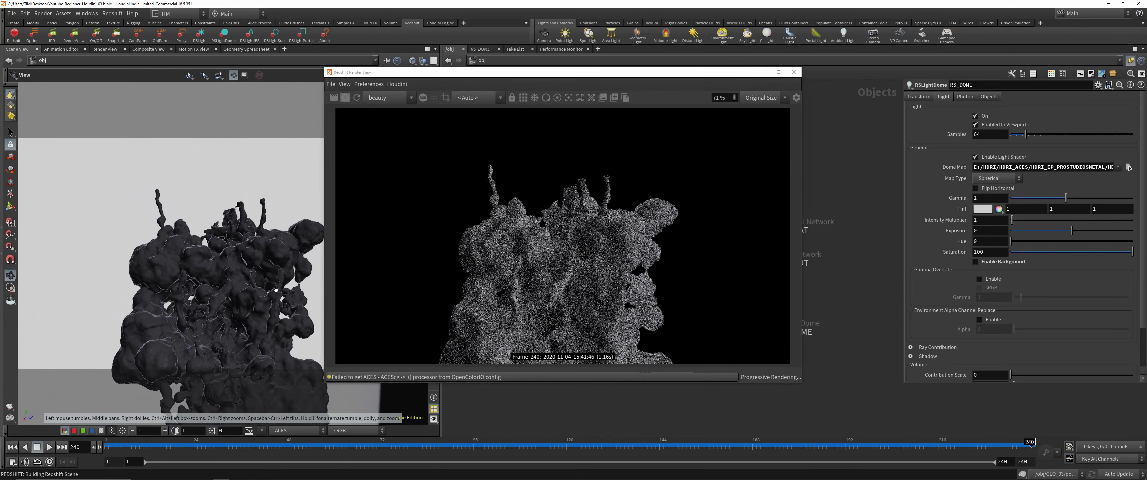
drag(229, 284, 209, 296)
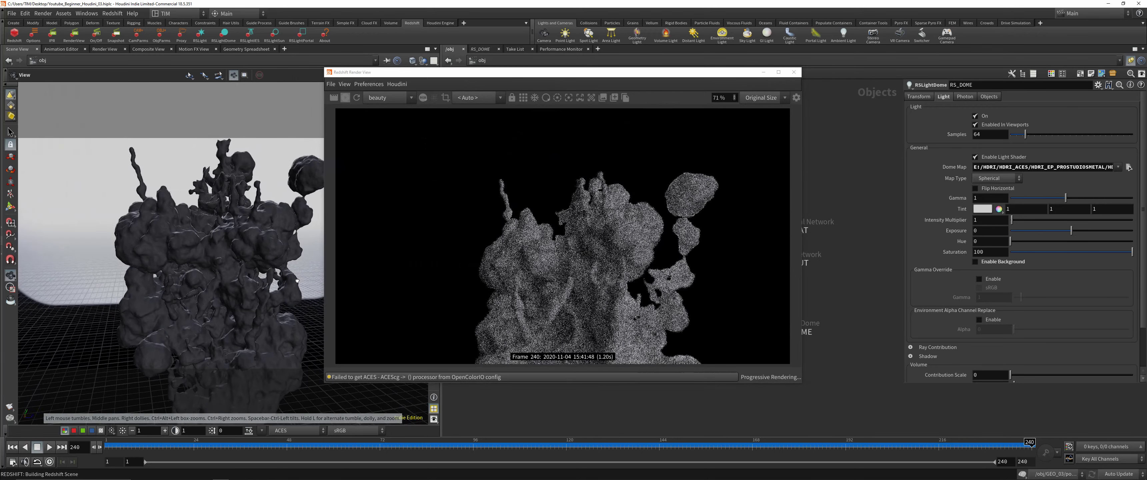
Move the render window off the node network and set cam1's focal length to 90 millimeters
drag(556, 72, 256, 64)
click(541, 332)
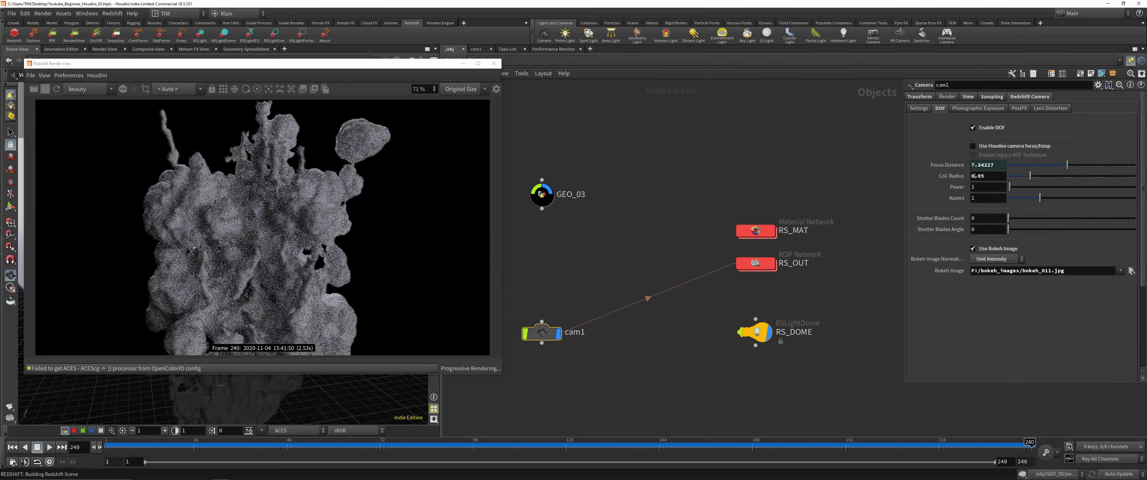
click(969, 97)
text(90)
key(Return)
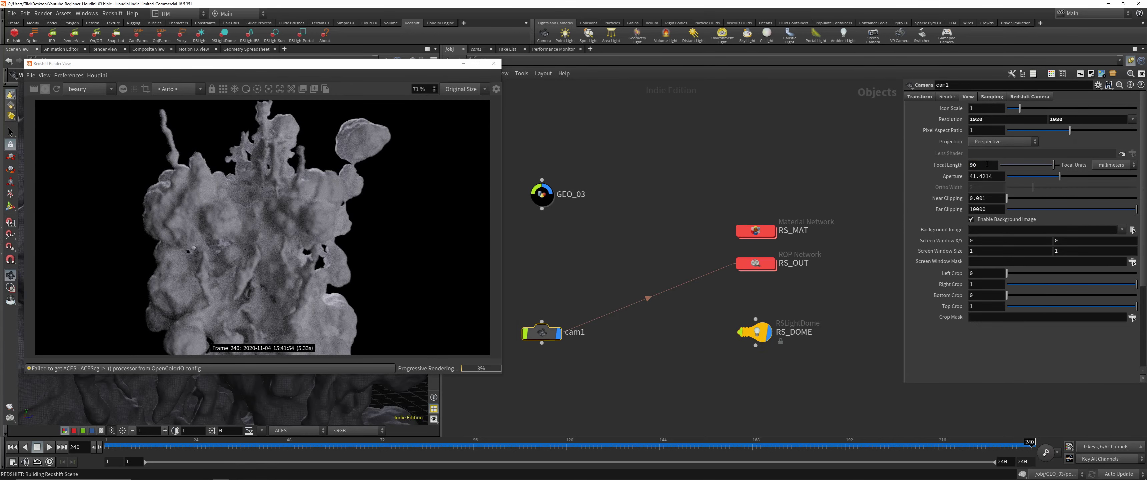
Move the render window off the viewport and orbit and pan cam1 around the mesh to view it from another side
drag(258, 68, 653, 86)
alt+right_drag(236, 196, 248, 258)
drag(248, 259, 248, 254)
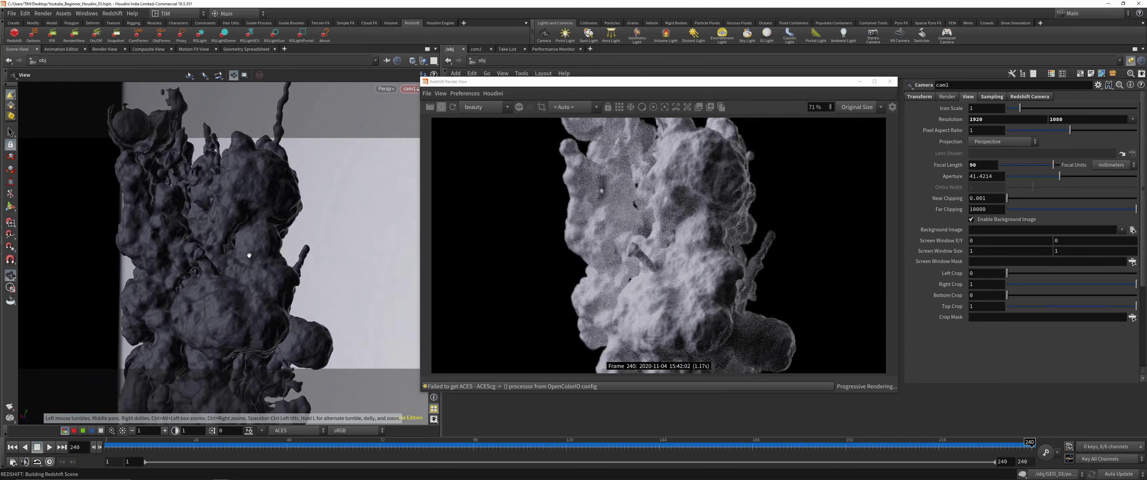
middle_drag(248, 253, 253, 271)
mouse_move(253, 271)
mouse_down()
mouse_move(246, 253)
mouse_move(251, 262)
mouse_up()
middle_drag(251, 262, 259, 302)
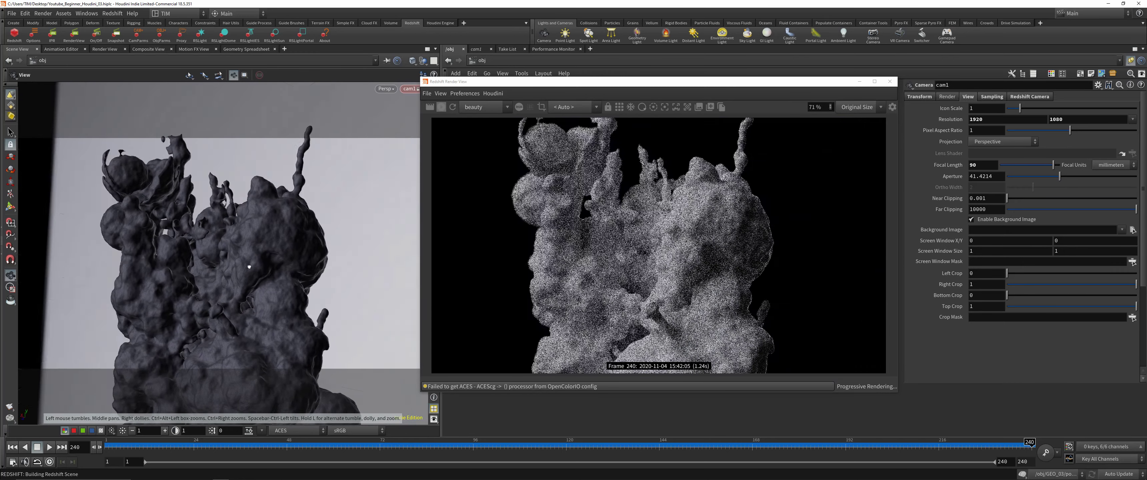
drag(259, 303, 256, 267)
middle_drag(256, 266, 309, 267)
drag(309, 267, 307, 251)
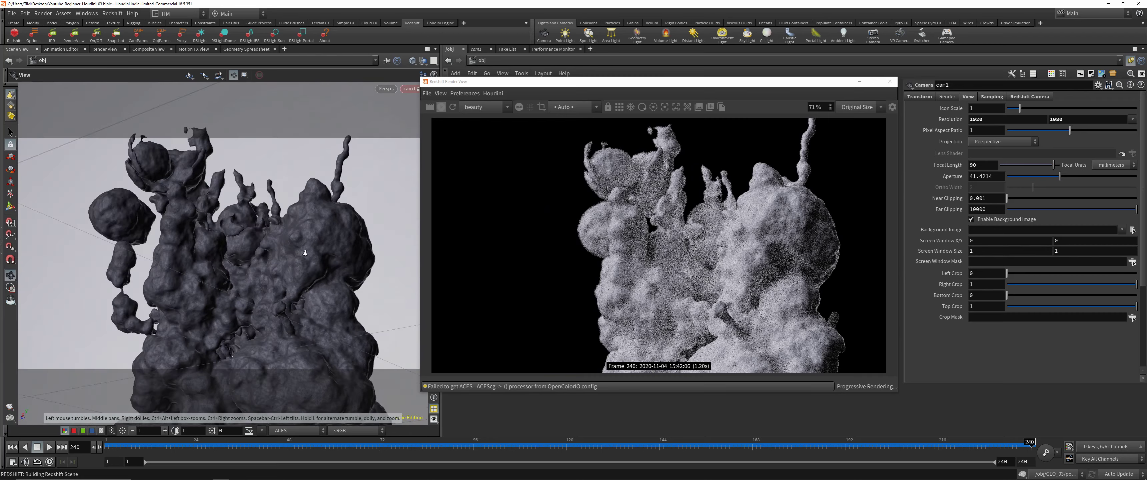
Pan, dolly and orbit cam1 slightly to frame the middle portion of the mesh close up
middle_drag(307, 250, 315, 274)
right_drag(314, 274, 304, 272)
drag(305, 272, 278, 272)
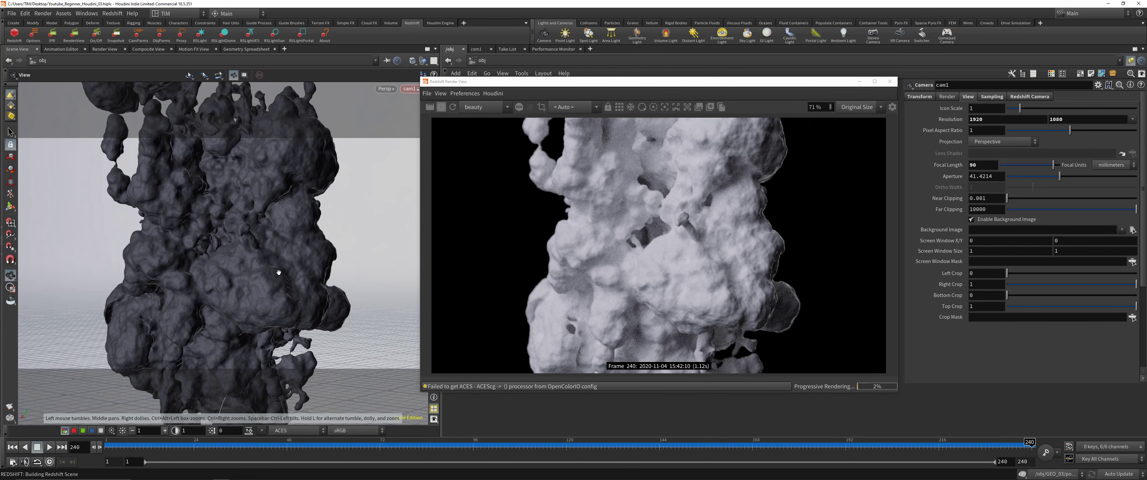
drag(279, 272, 275, 255)
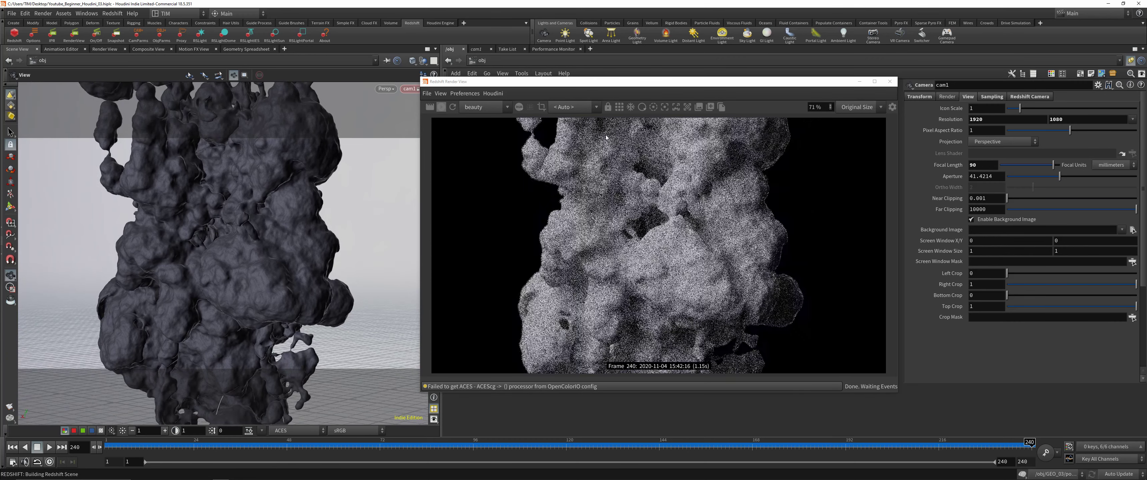
Scale the rendered image to 67% and move the render window so the material and render networks are uncovered
click(664, 111)
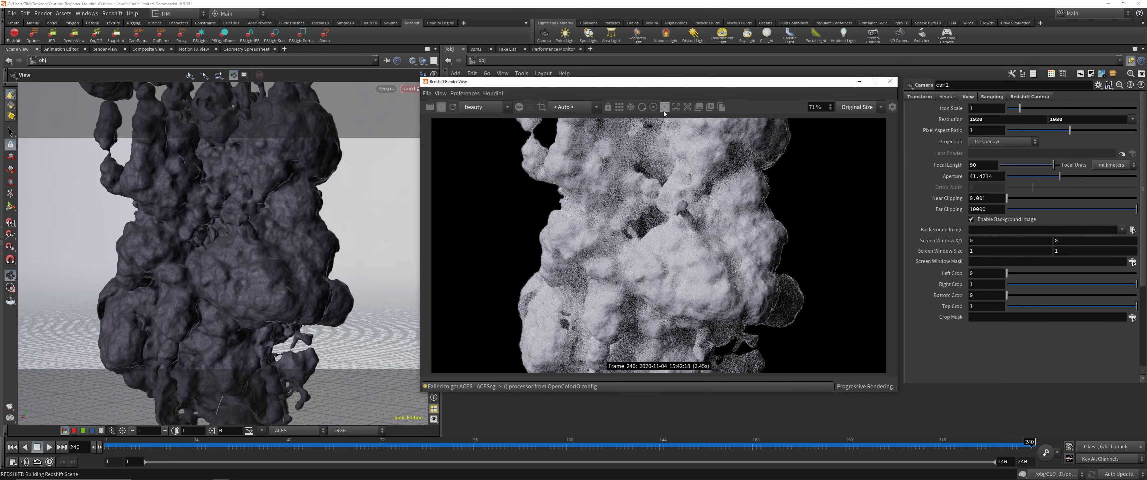
scroll(627, 243, down, 1)
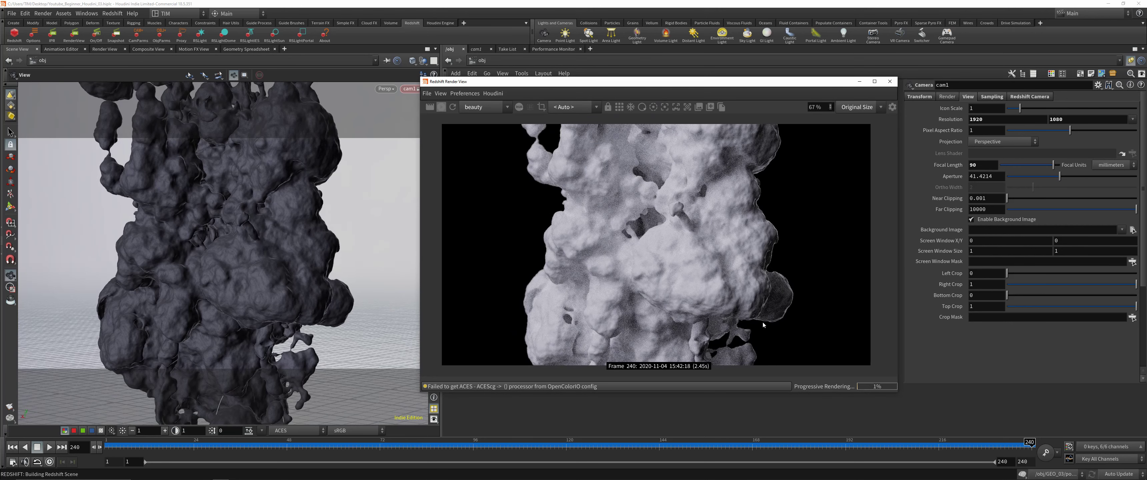
drag(632, 87, 336, 54)
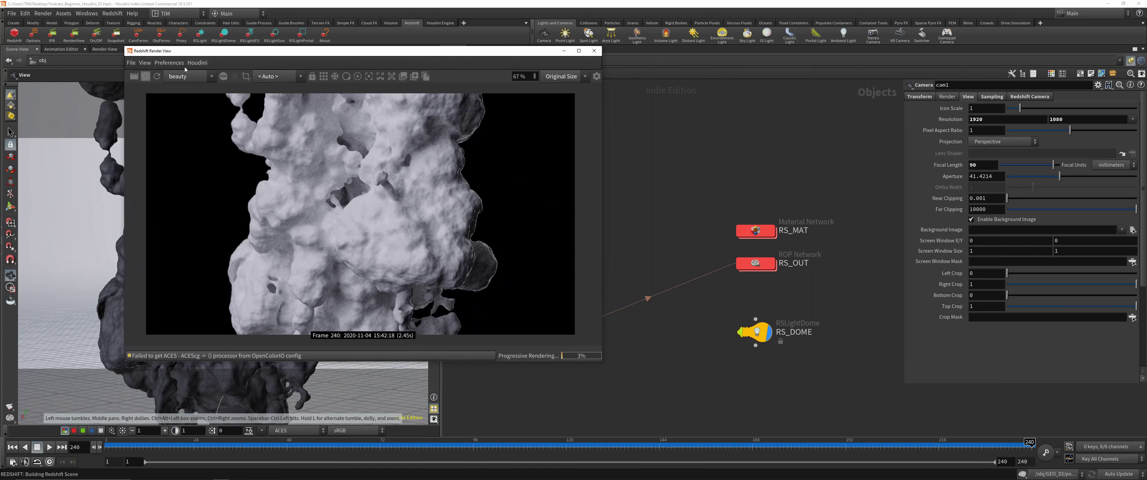
click(144, 63)
click(178, 196)
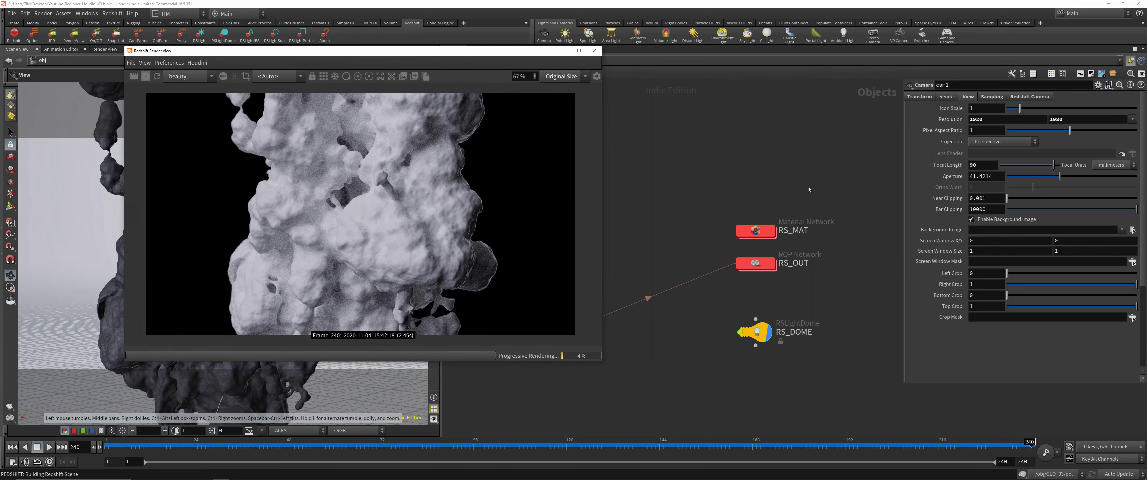
Add an RS Curvature node inside the RS_MAT_RnD material and connect its output to redshift_material1's Surface input
double_click(755, 230)
double_click(650, 255)
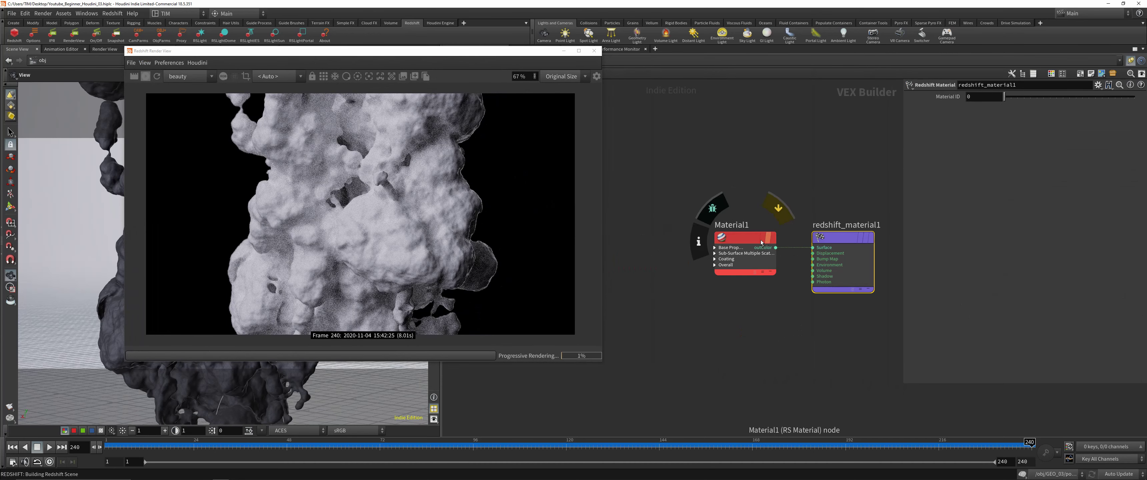
middle_drag(746, 376, 724, 323)
key(Tab)
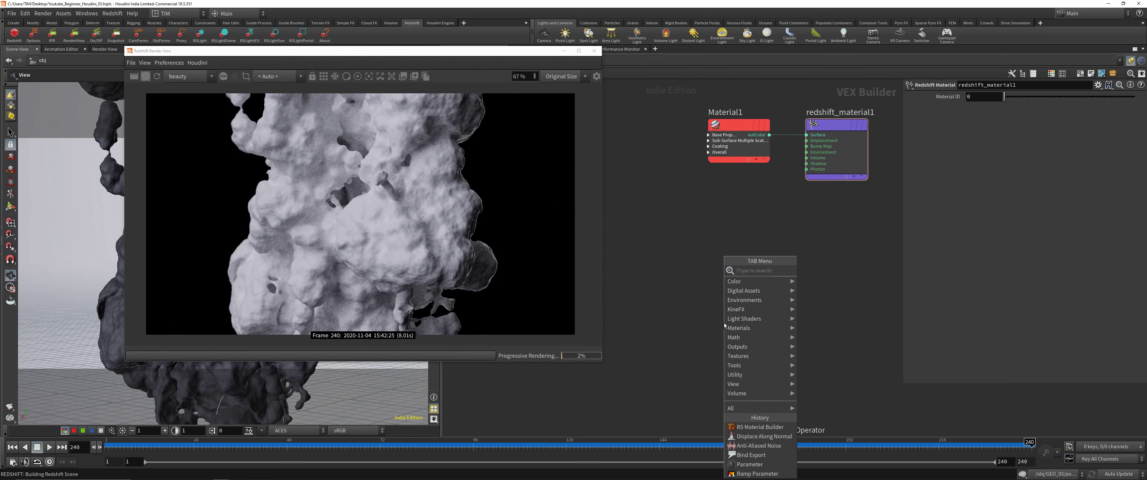
text(cu)
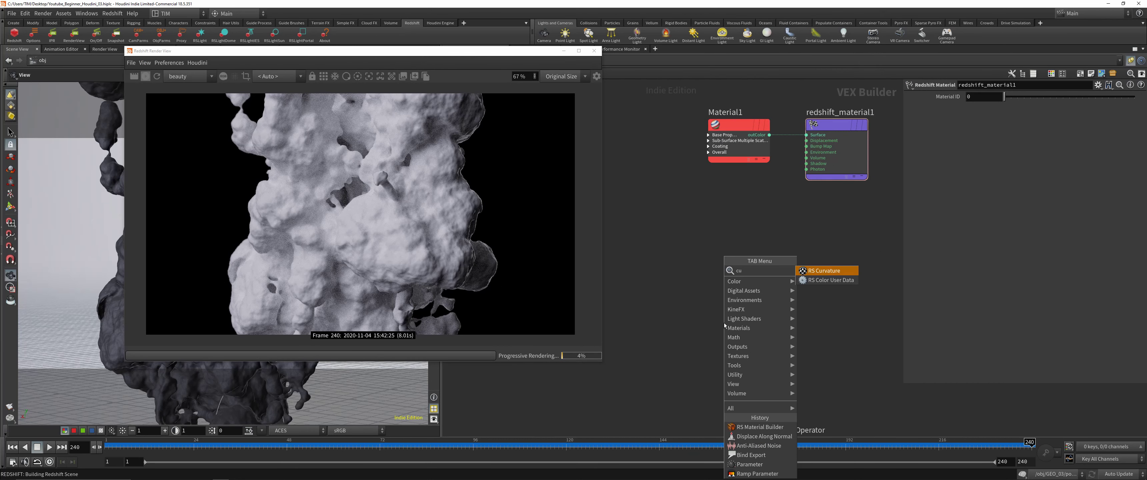
key(Return)
click(724, 324)
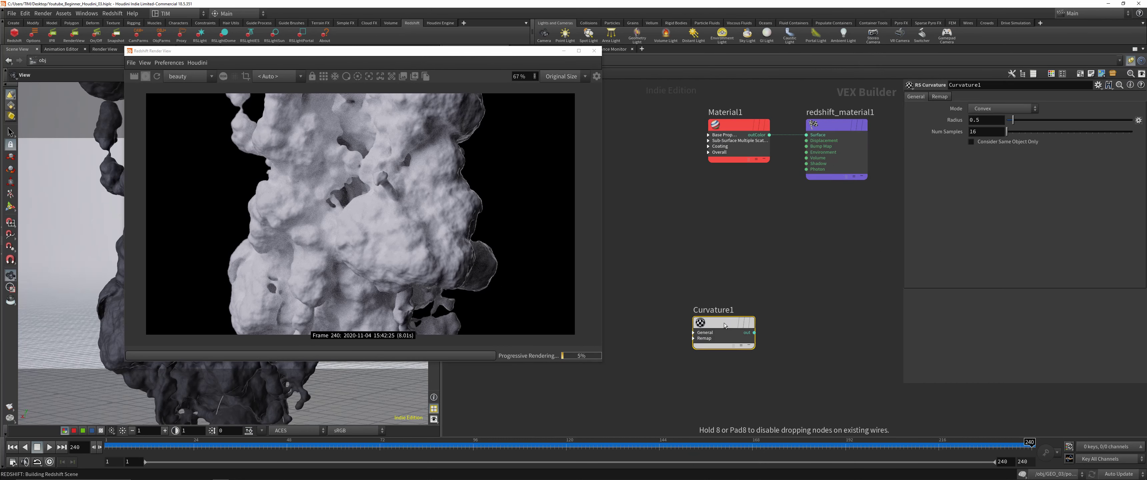
key(shift+s)
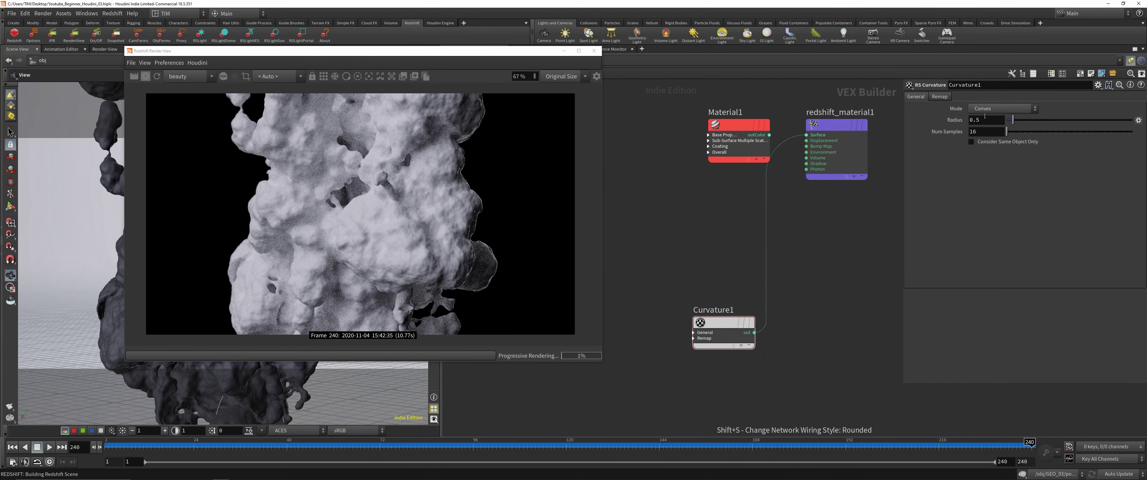
Inside GEO_03, assign the RS_MAT_RnD material to the MAT_RS node
drag(531, 50, 506, 80)
click(482, 61)
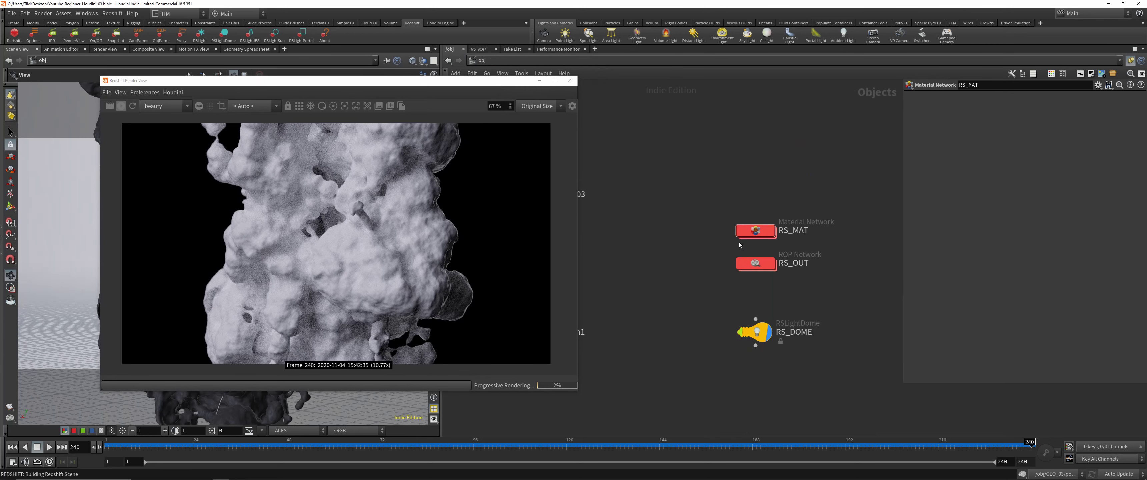
double_click(613, 361)
click(713, 285)
middle_drag(713, 285, 825, 261)
drag(477, 81, 273, 69)
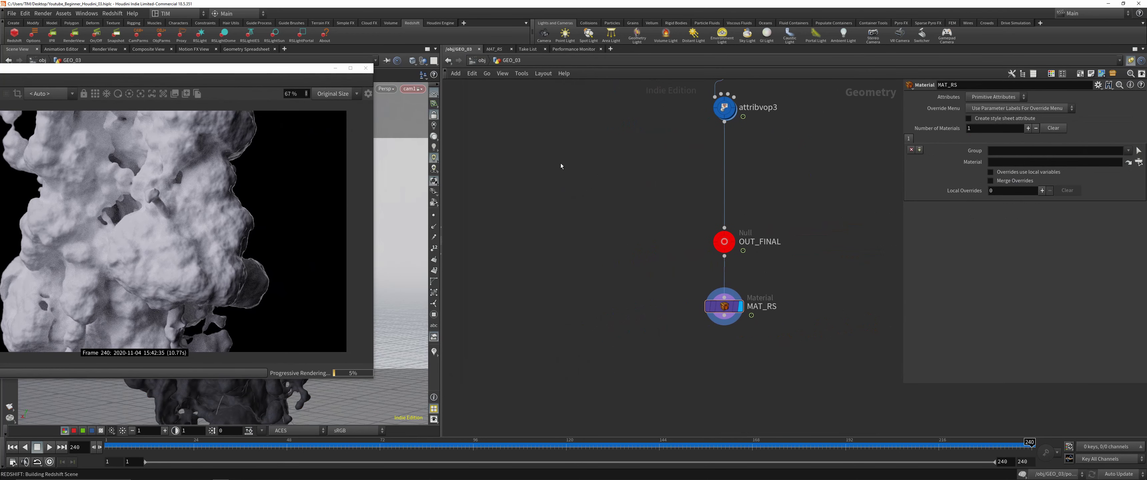
key(shift+w)
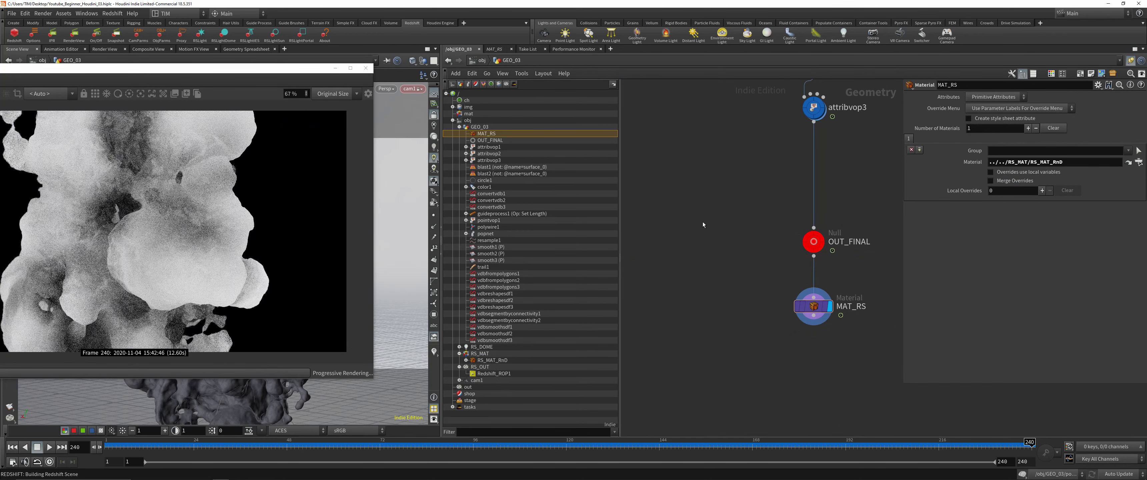
key(shift+w)
Return to the RS_MAT_RnD shader network and set the Curvature node's radius to 0.1
key(u)
double_click(855, 226)
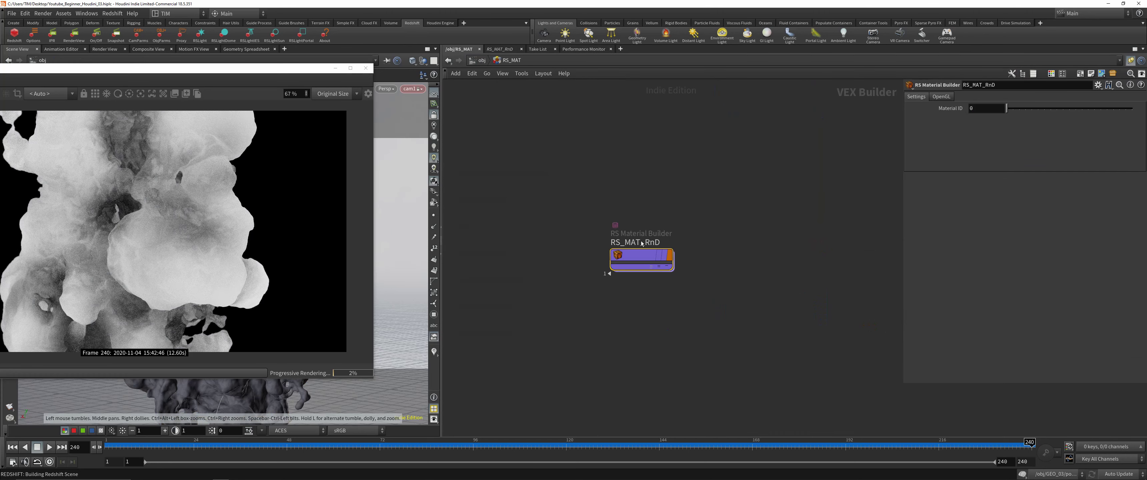
double_click(650, 253)
drag(290, 72, 496, 70)
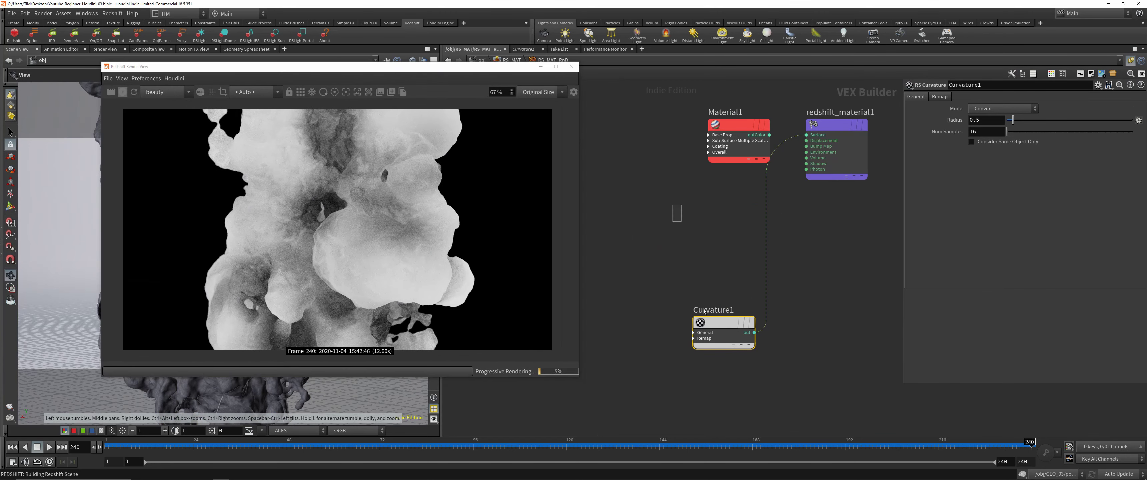
click(976, 120)
text(0.1)
key(Return)
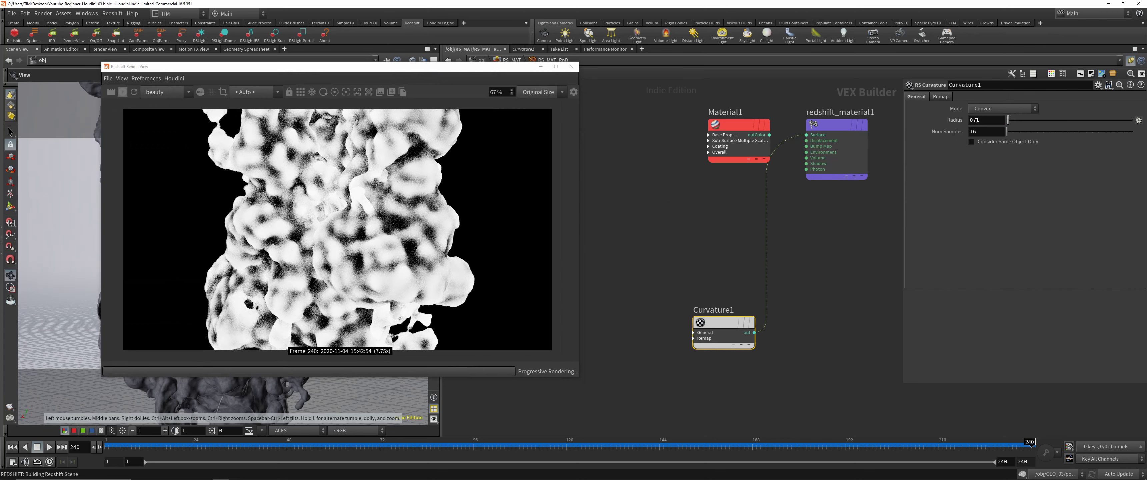
Set the Curvature node's number of samples to 64 and its radius to 0.01
text(64,)
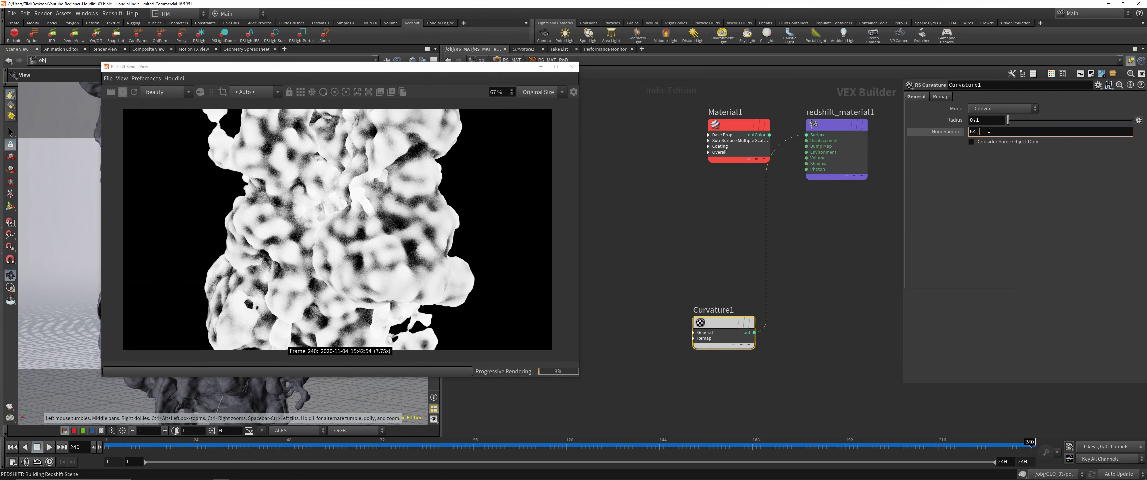
text(4)
key(Return)
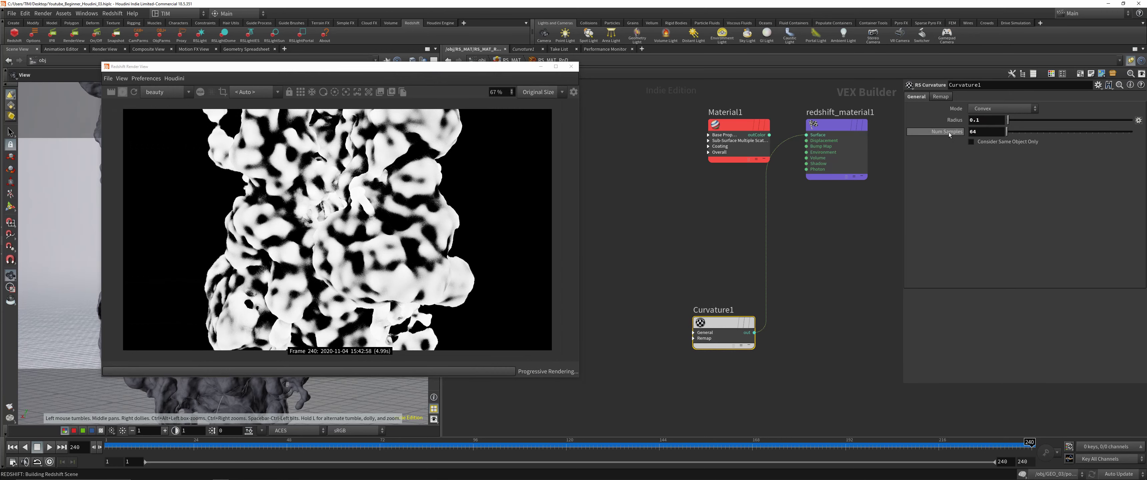
click(984, 121)
text(0.01)
key(Return)
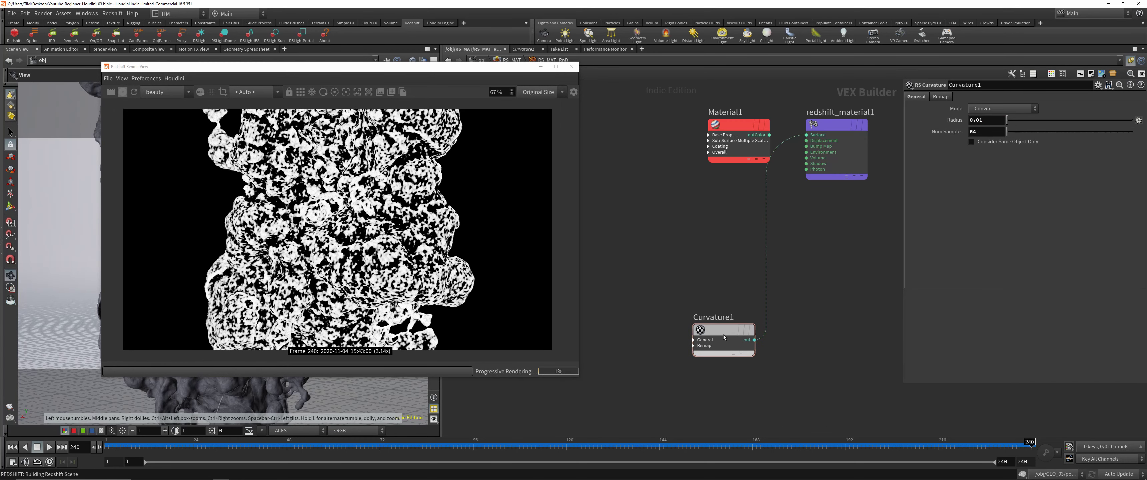
Move the Curvature node aside, save the scene, and add an RS Color Composite node to the shader network
drag(724, 336, 616, 262)
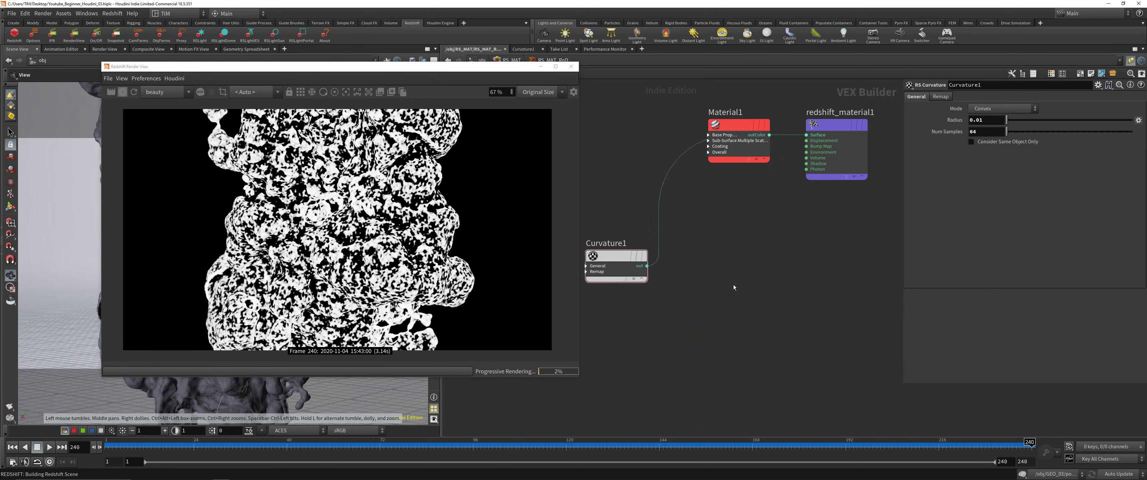
key(ctrl+s)
key(Tab)
text(co)
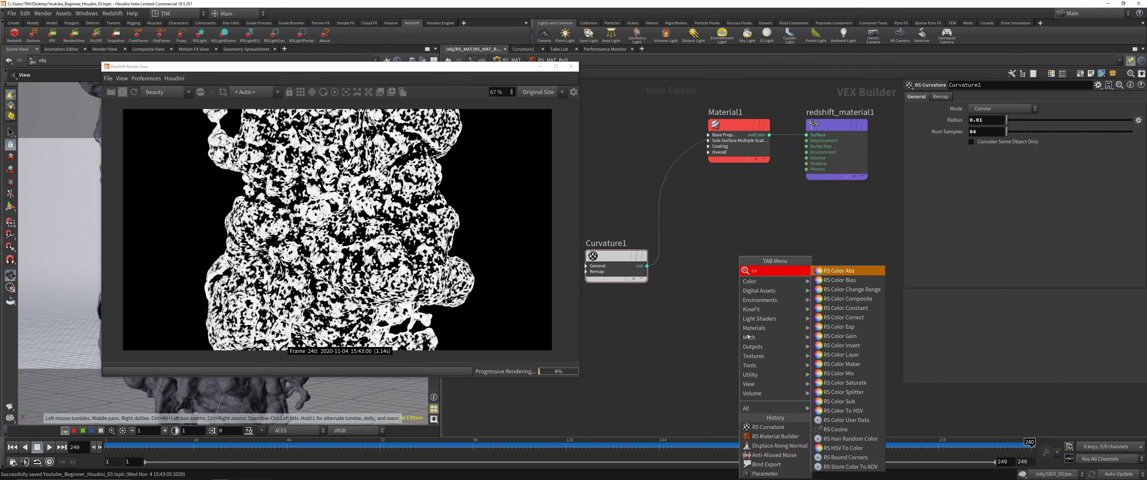
text(p)
click(837, 298)
click(791, 300)
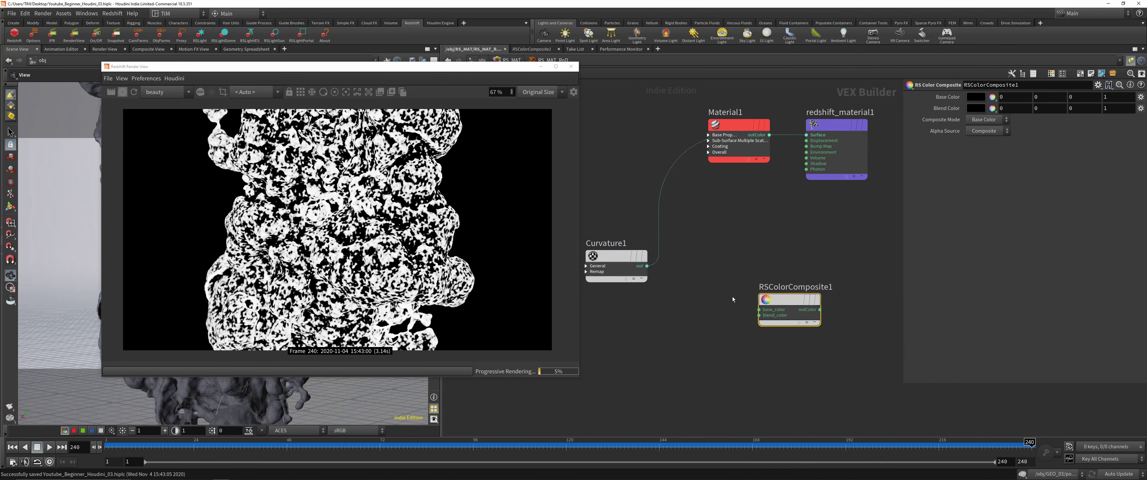
Add an RS Maxon Noise node below the Curvature node
scroll(694, 312, down, 2)
key(Tab)
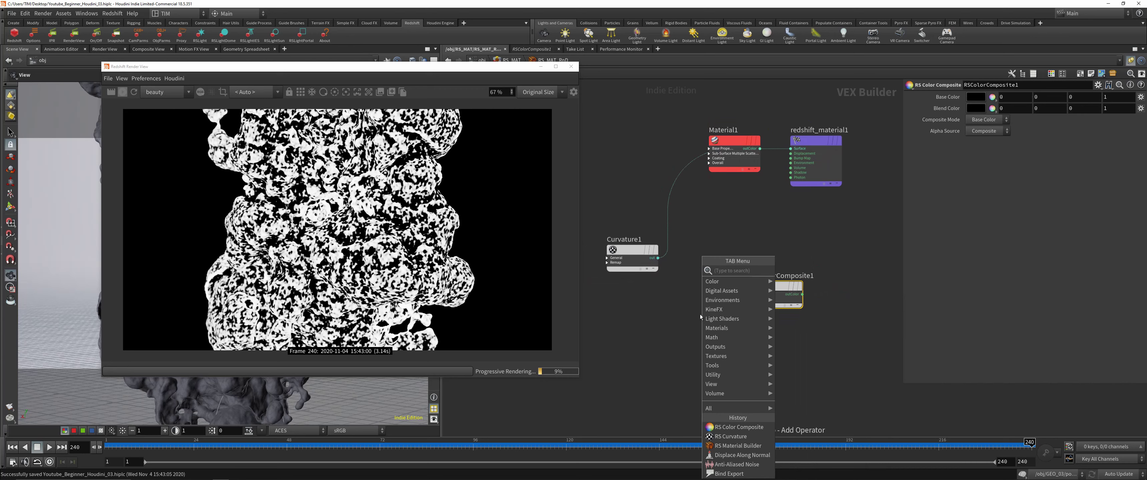
text(rsms)
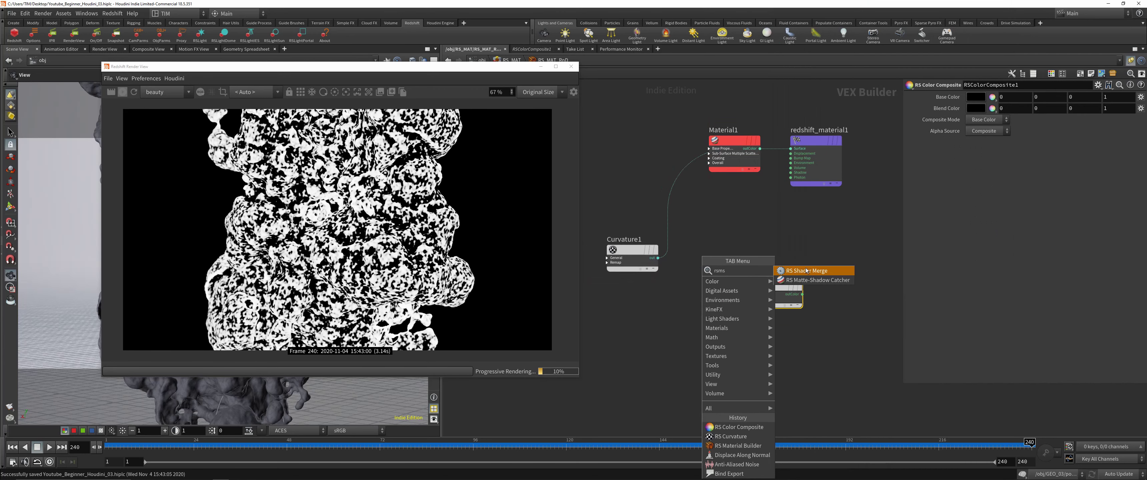
key(BackSpace)
text(a)
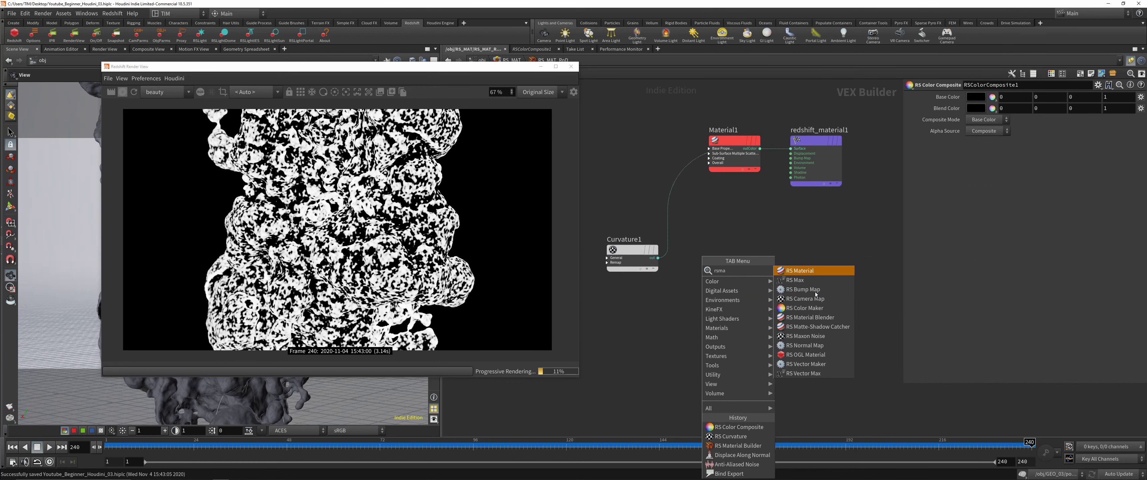
text(x)
key(Return)
click(632, 357)
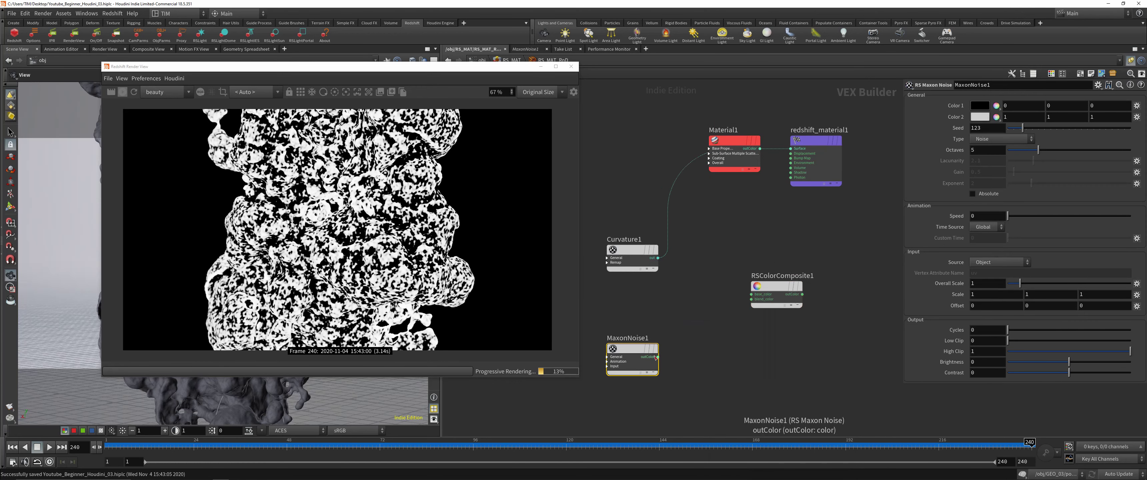
Connect the Maxon Noise color output to redshift_material1's Surface input and shift the noise node slightly
click(657, 357)
click(787, 154)
drag(632, 349, 660, 355)
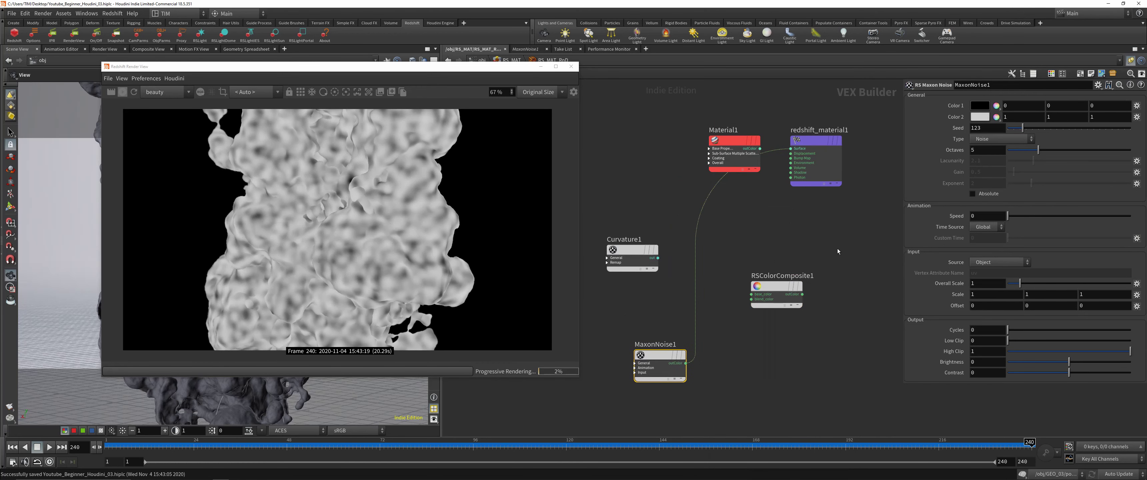
Try the Luka noise type on the Maxon Noise node, set it to Turbulence instead, and move the node below Curvature
click(980, 139)
click(983, 241)
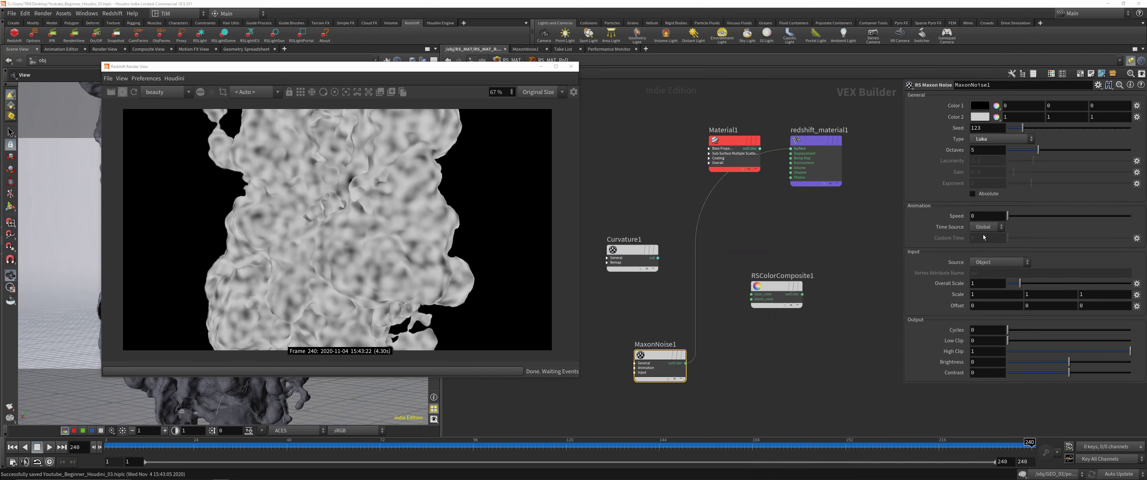
click(995, 141)
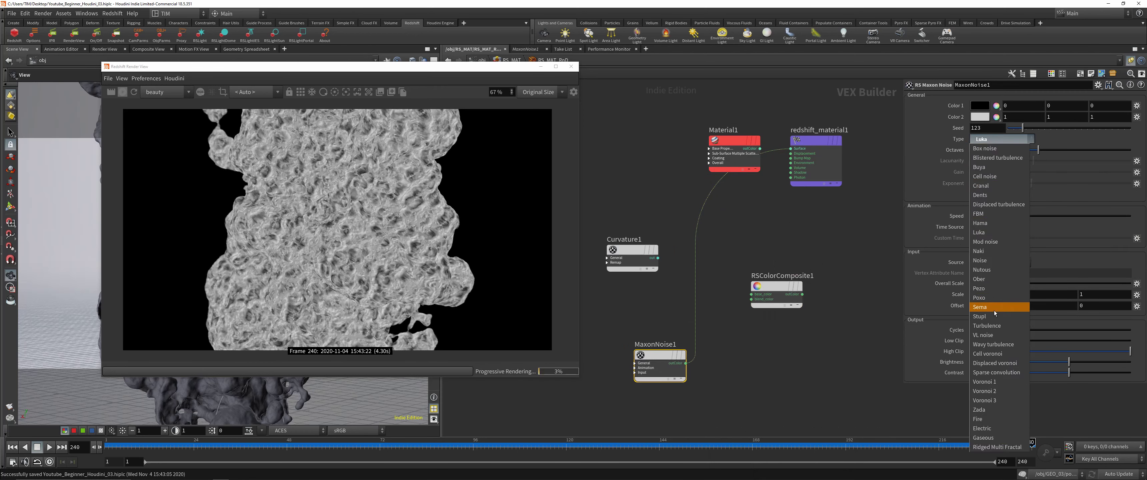
click(991, 326)
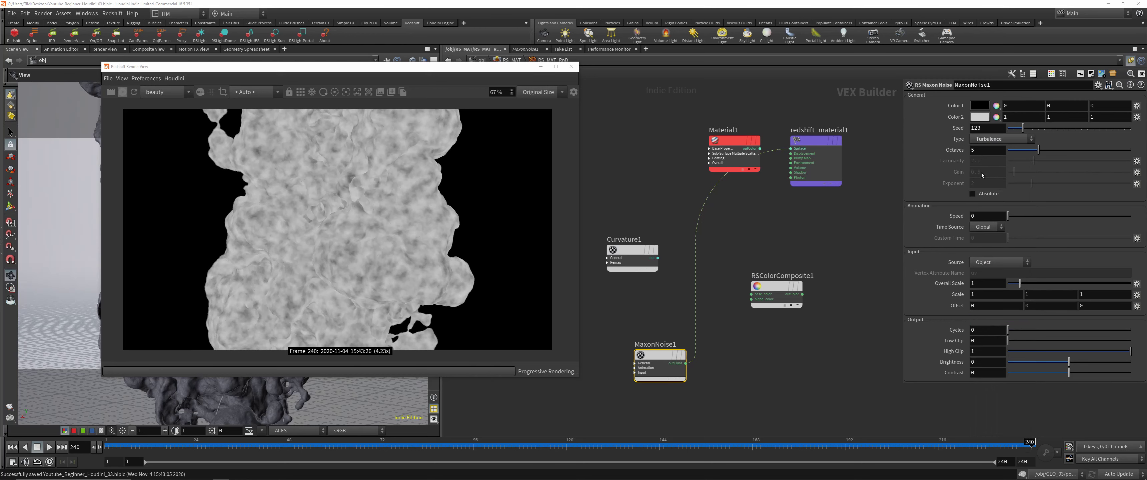
drag(665, 355, 620, 347)
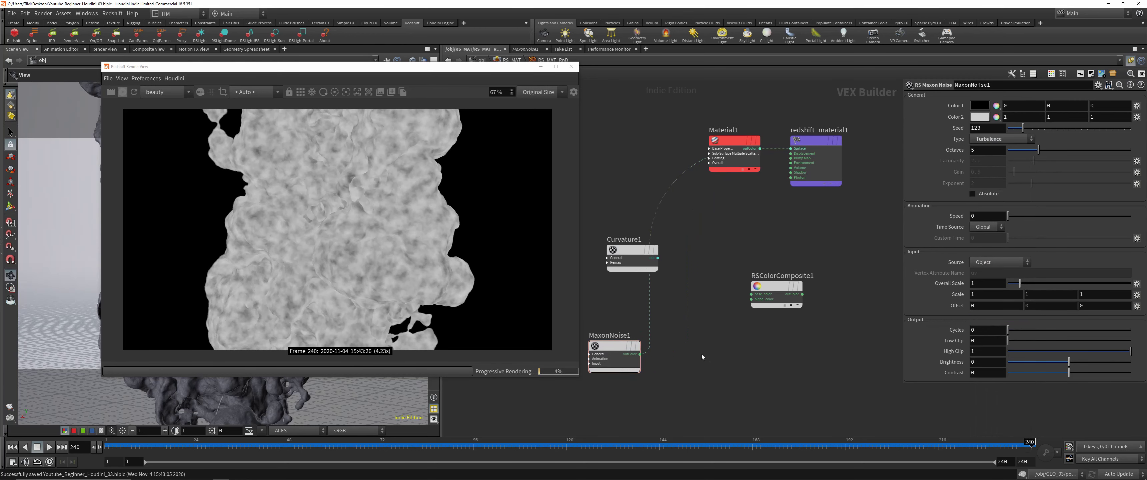
Insert an RS Ramp node between the Maxon Noise and the Surface input, and shift the ramp's black point toward the middle
key(Tab)
text(ra)
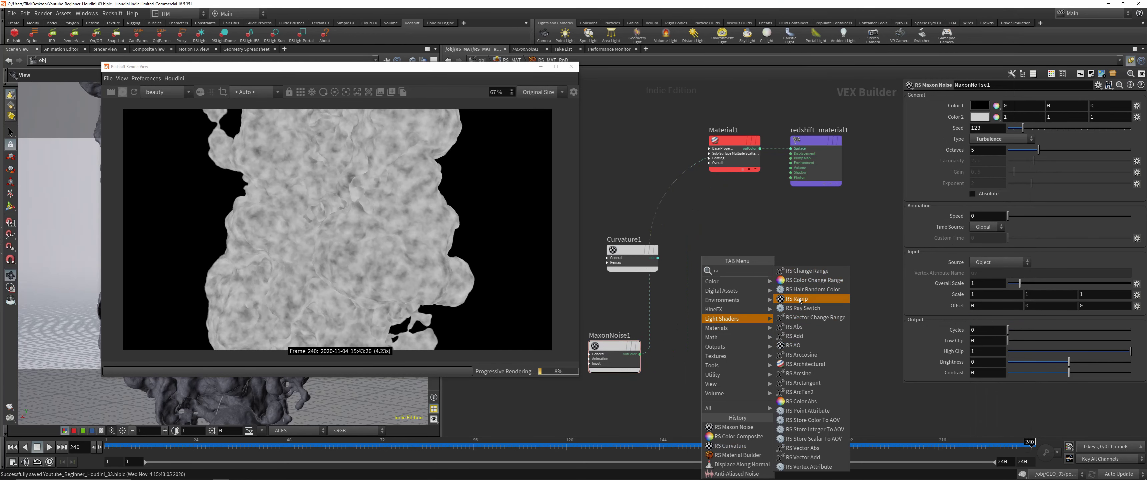
click(797, 299)
click(690, 348)
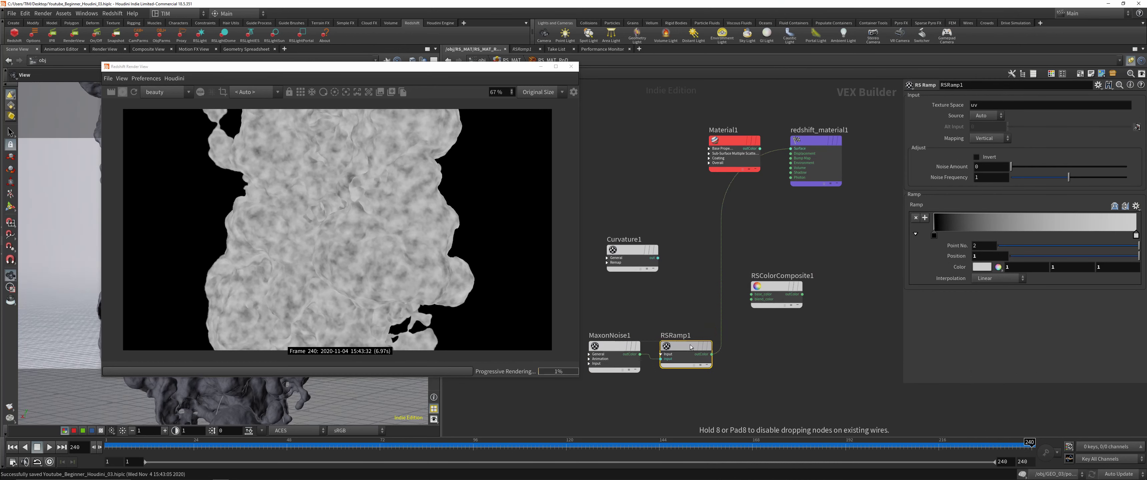
drag(934, 234, 1004, 228)
click(1136, 236)
Set the Maxon Noise animation speed to 2.47 and its scale to 3.1, 3.1, -0.09
click(615, 359)
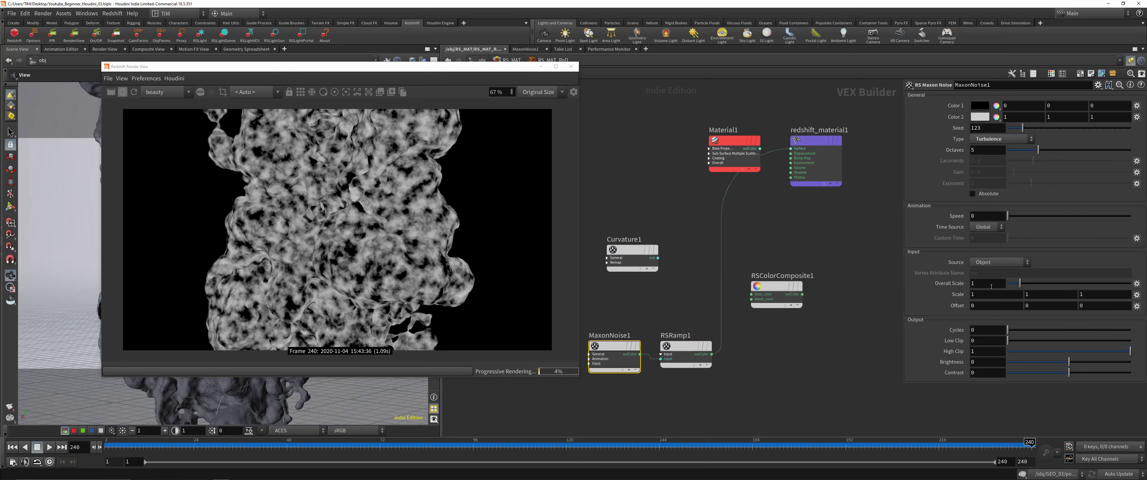
drag(1024, 216, 1038, 215)
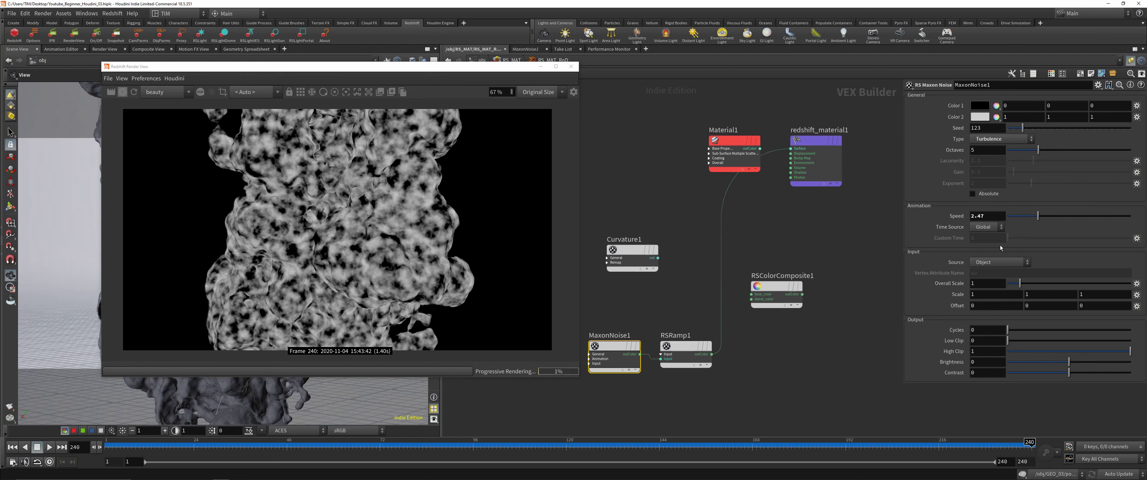
click(983, 263)
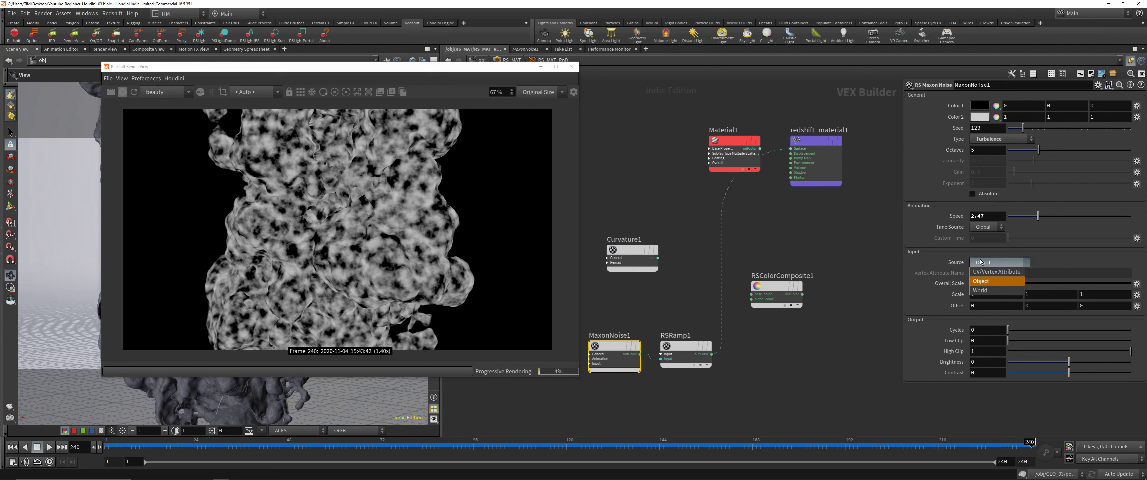
click(925, 237)
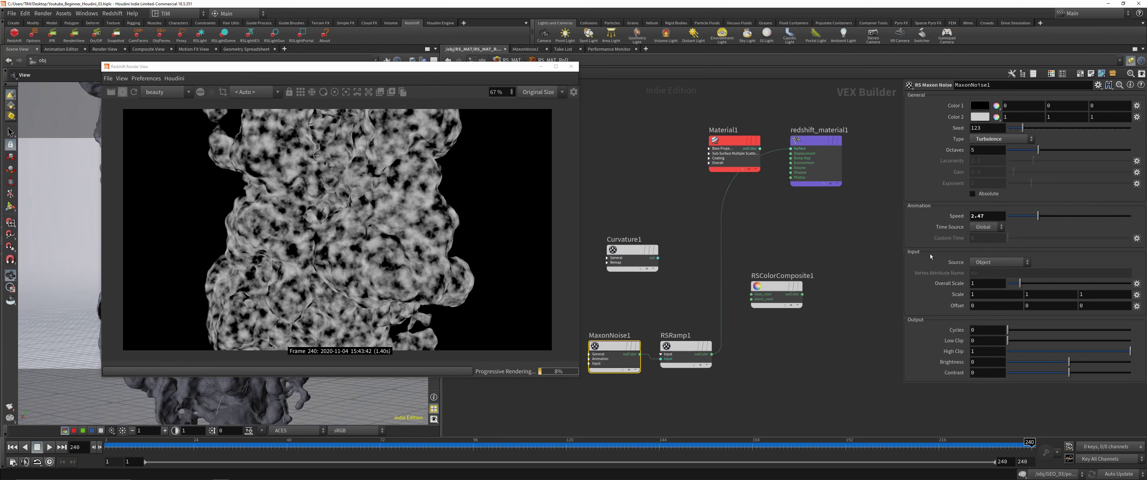
mouse_move(979, 299)
middle_down()
mouse_move(1113, 298)
mouse_move(97, 290)
mouse_move(1135, 298)
mouse_move(1060, 292)
mouse_move(1109, 308)
middle_up()
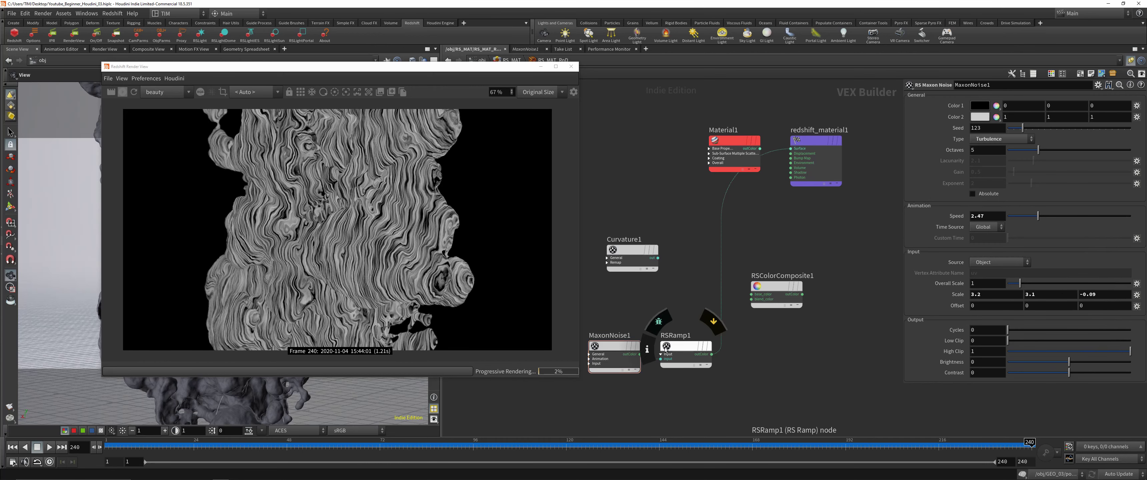
Save the scene, wire Curvature and RSRamp1 into the Color Composite's base and blend inputs, and connect its output to Surface
drag(666, 351, 669, 351)
key(ctrl+s)
drag(768, 286, 791, 148)
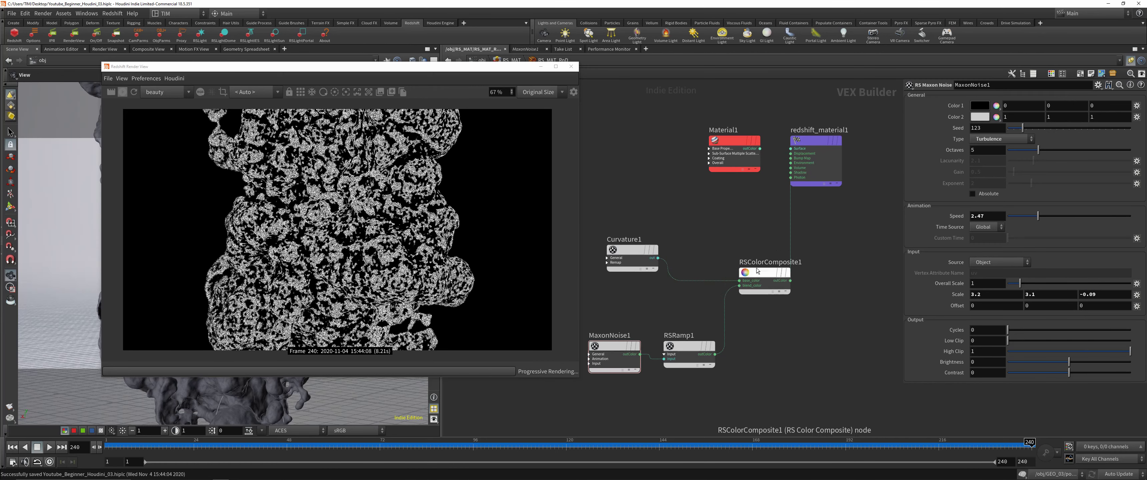
Try the Blend Color, Average, Multiply, Subtract and Difference composite modes on the Color Composite node
drag(766, 273, 755, 271)
click(981, 121)
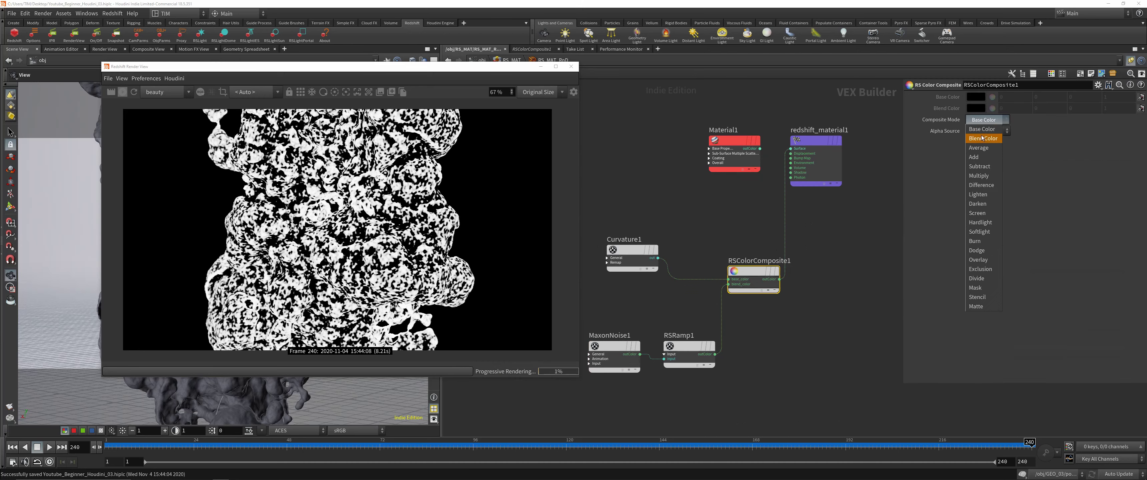
click(982, 138)
click(982, 121)
click(980, 150)
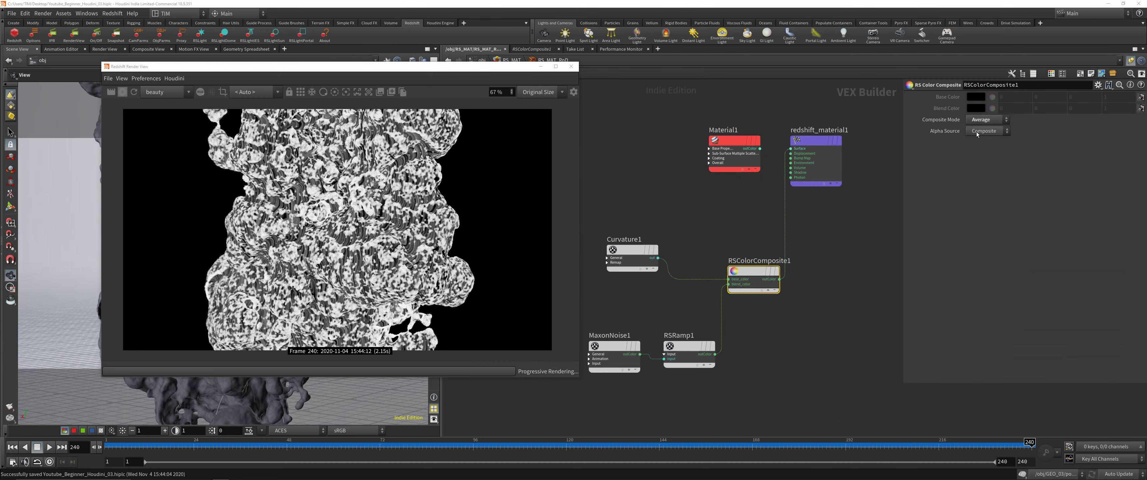
click(982, 121)
click(982, 172)
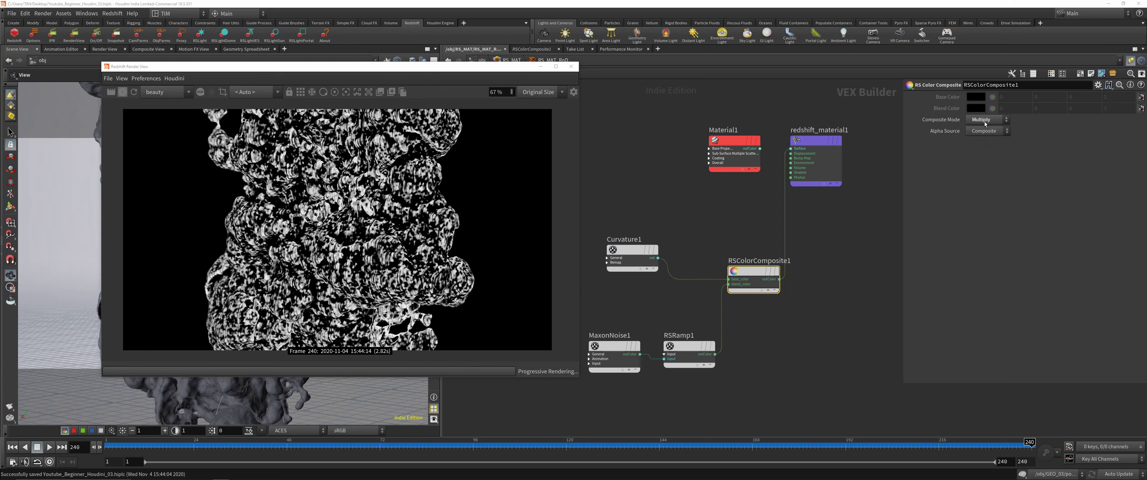
click(982, 120)
click(988, 170)
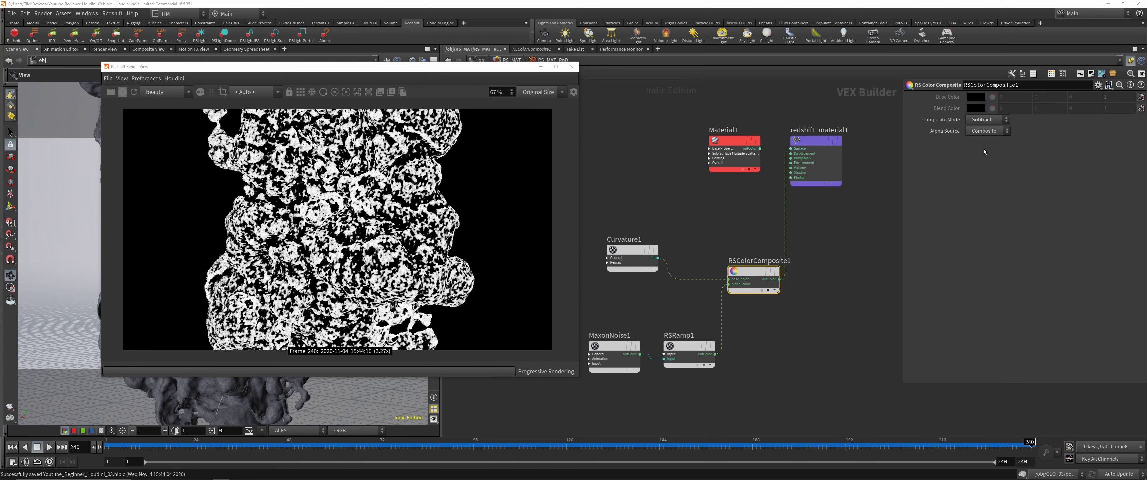
click(982, 120)
click(986, 185)
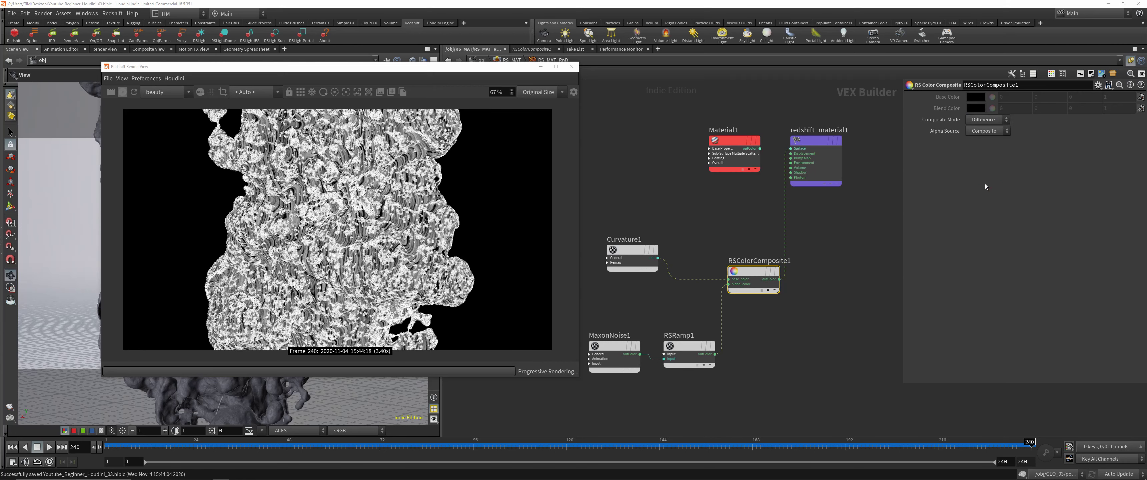
Try the Burn, Overlay, Blend Color and Average composite modes, and return the Color Composite to Base Color
click(982, 120)
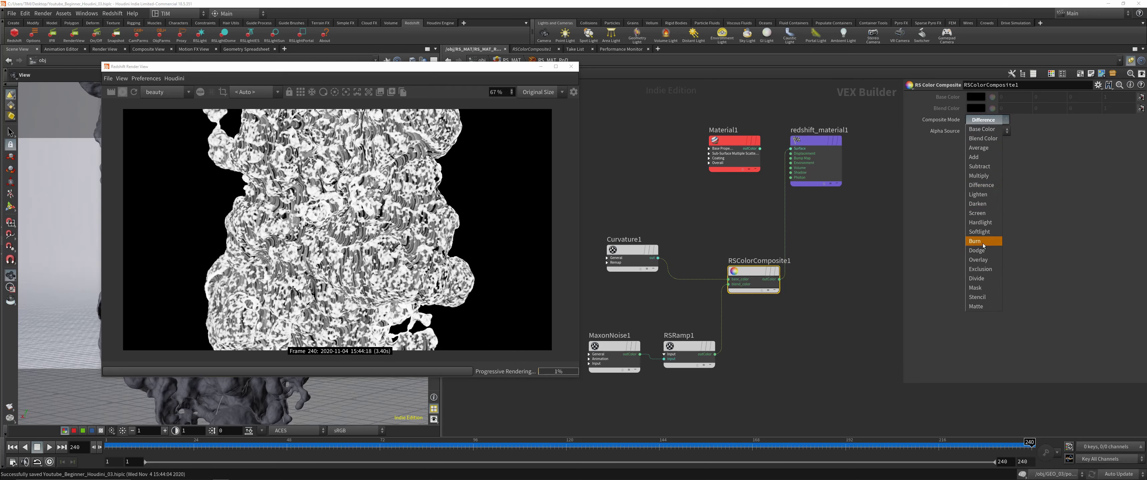
click(983, 241)
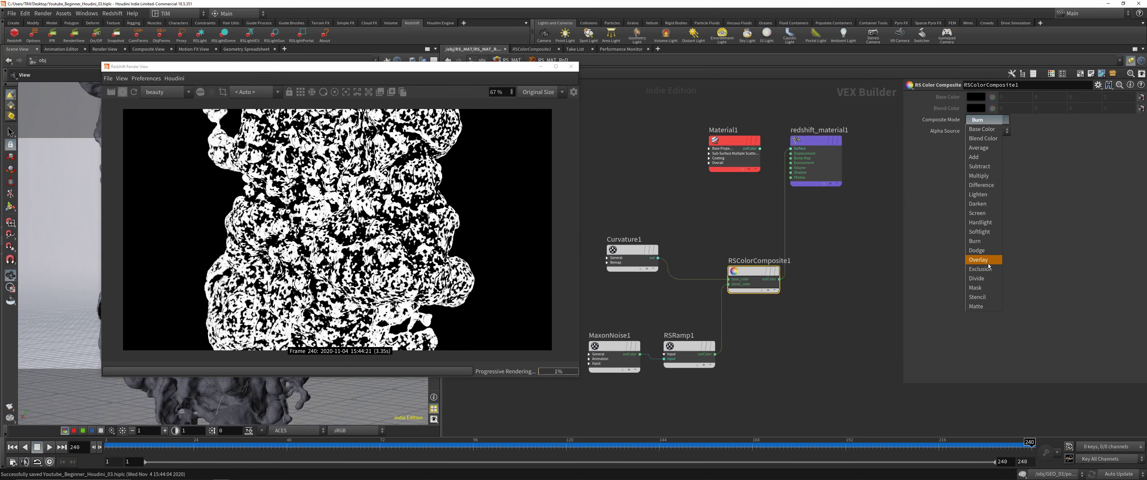
click(978, 260)
click(985, 120)
click(982, 138)
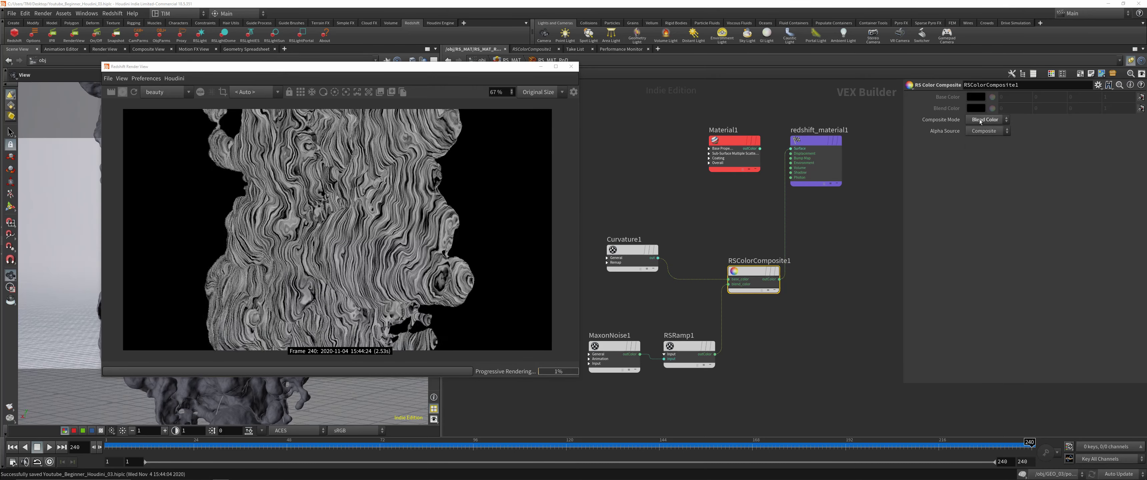
click(982, 120)
click(981, 129)
click(985, 119)
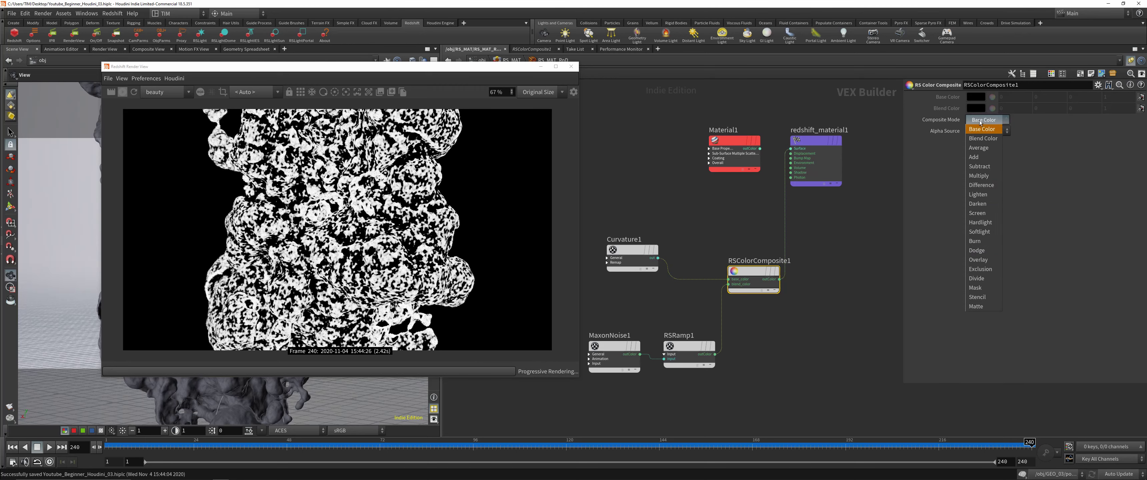
click(982, 147)
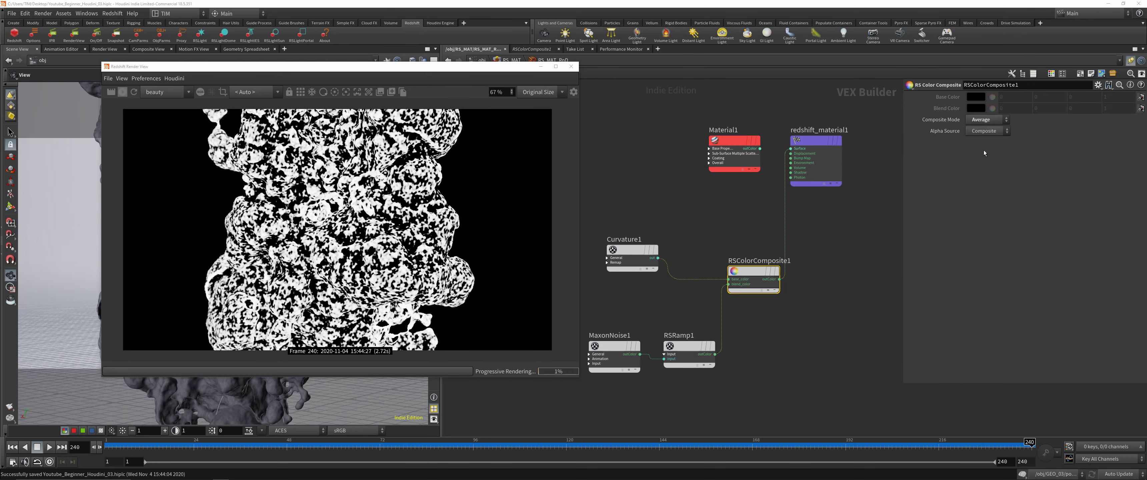
click(986, 120)
click(981, 129)
Cut the wires feeding the Color Composite node, move it aside, and connect Material1's output to redshift_material1's Surface input
drag(756, 271, 765, 280)
key(y)
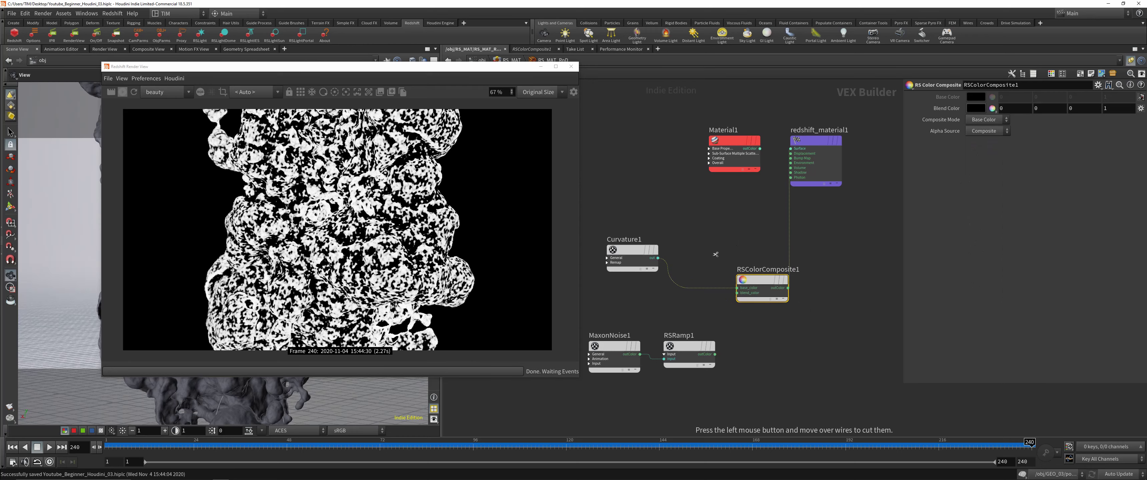
mouse_move(716, 254)
mouse_down()
mouse_move(718, 305)
mouse_move(793, 313)
mouse_up()
drag(683, 104, 776, 181)
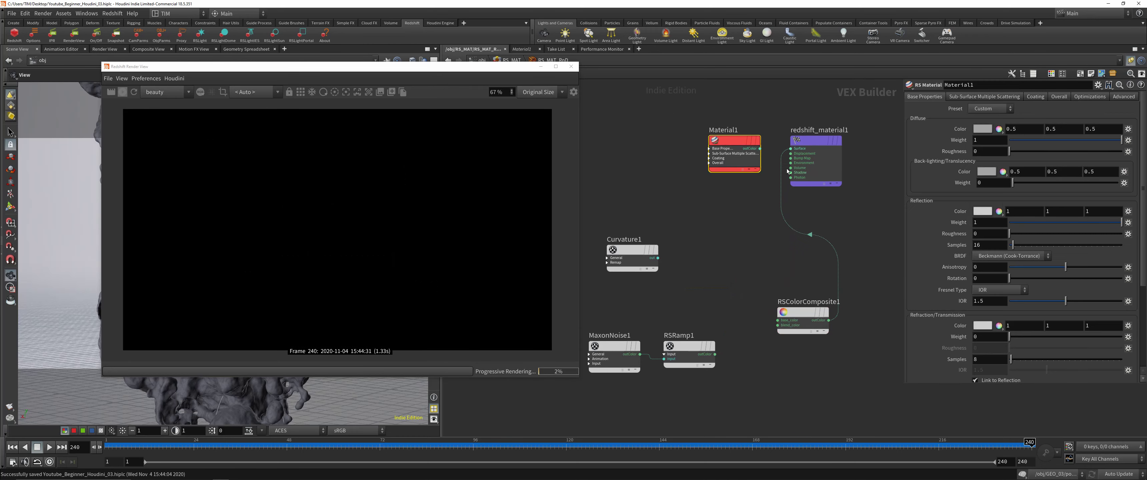
click(791, 148)
Apply the Copper preset to Material1 and set its reflection roughness to 0.35
click(991, 108)
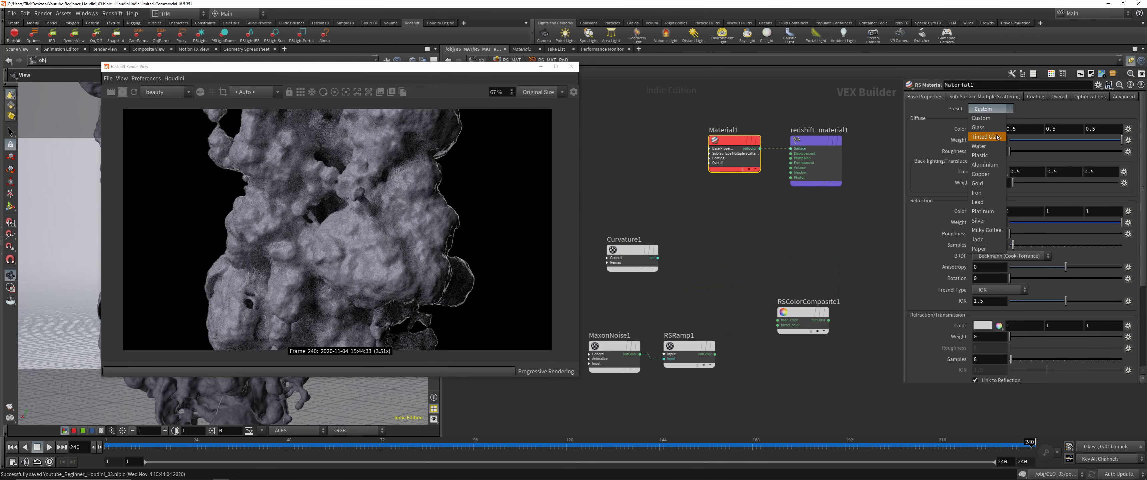
click(987, 176)
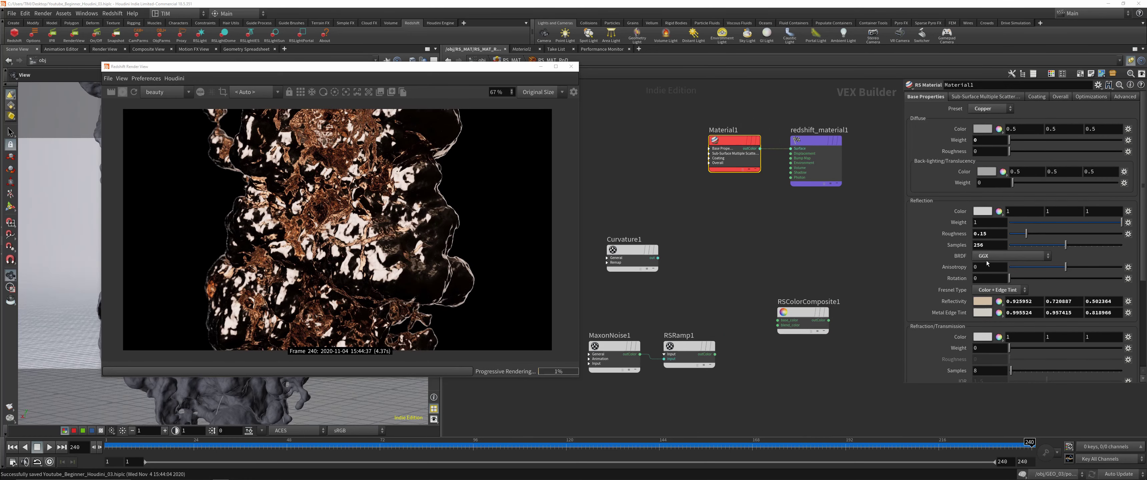
text(35)
key(Return)
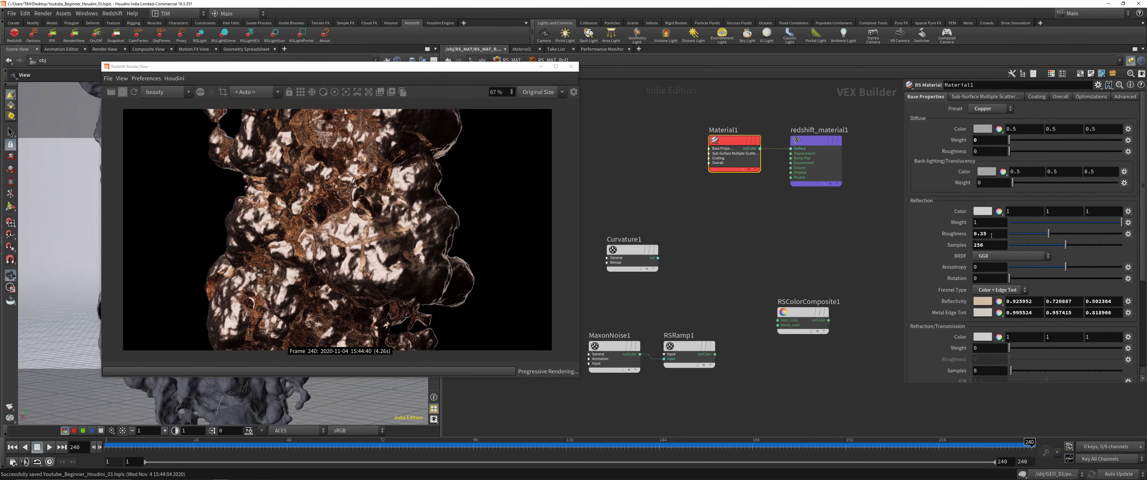
Change Material1's Reflectivity color to white, rearranging the render view and color editor windows
click(979, 302)
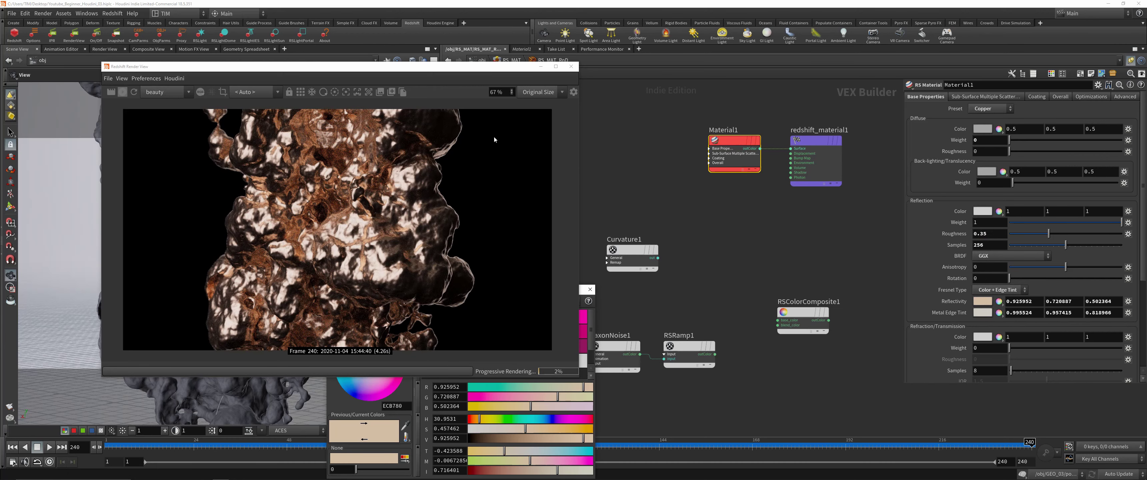
drag(467, 70, 372, 73)
drag(541, 292, 720, 190)
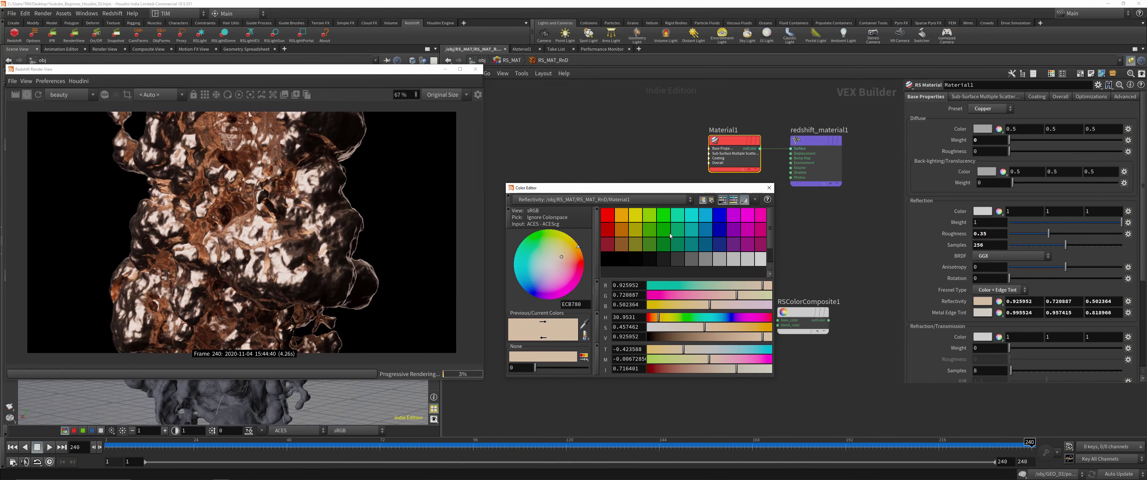
click(759, 261)
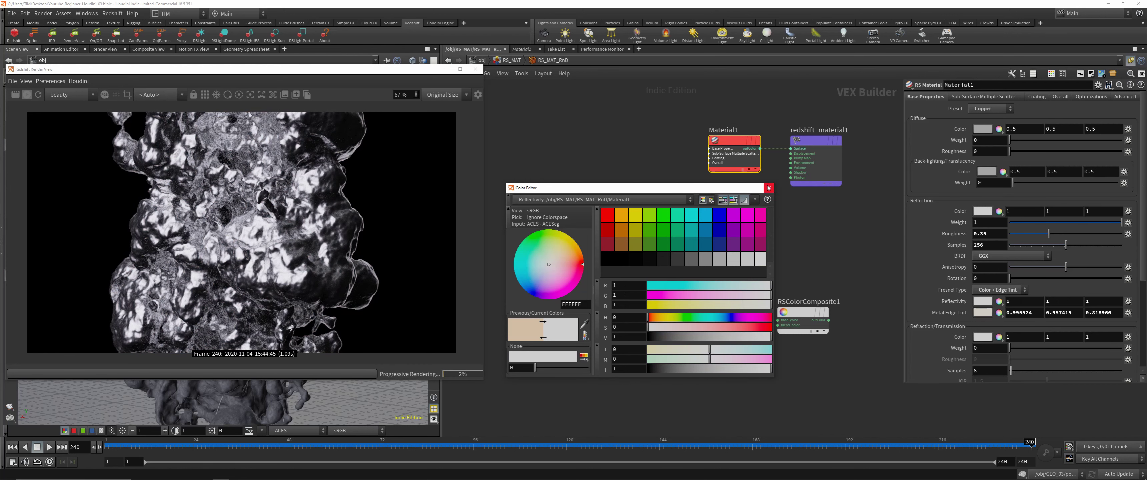
click(768, 188)
Set the CoC Radius in cam1's Redshift depth-of-field settings to 0.8
click(481, 60)
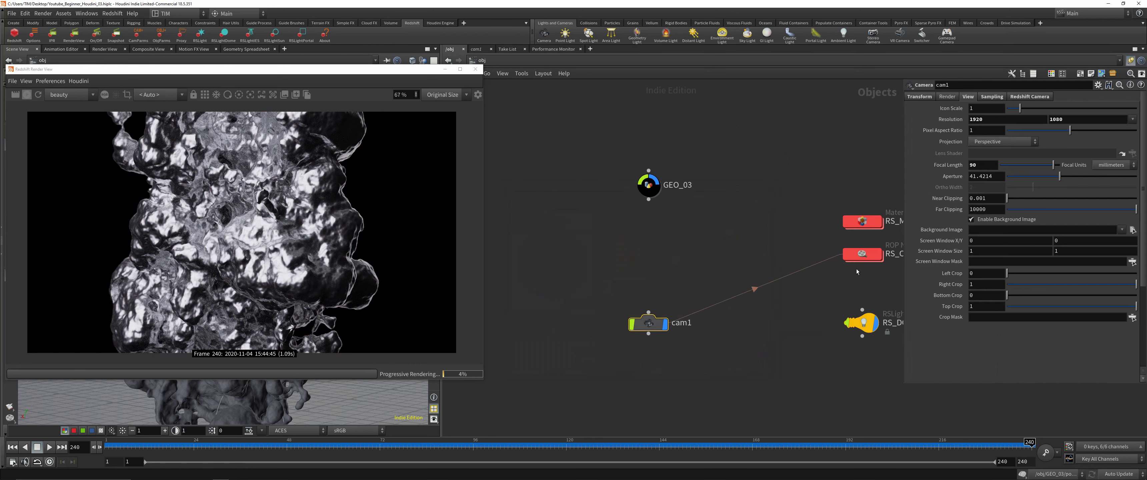
click(995, 99)
click(1022, 98)
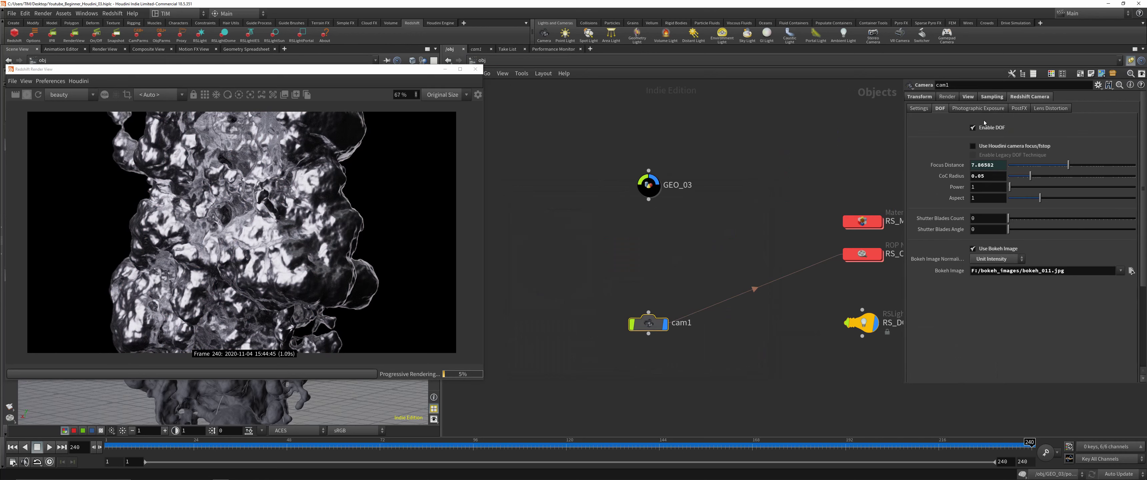
click(987, 176)
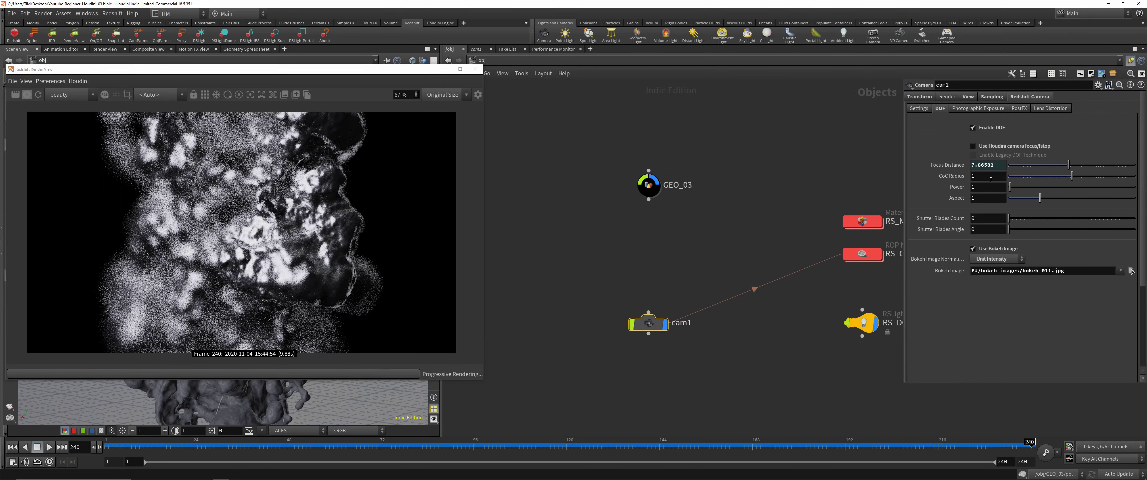
text(0.)
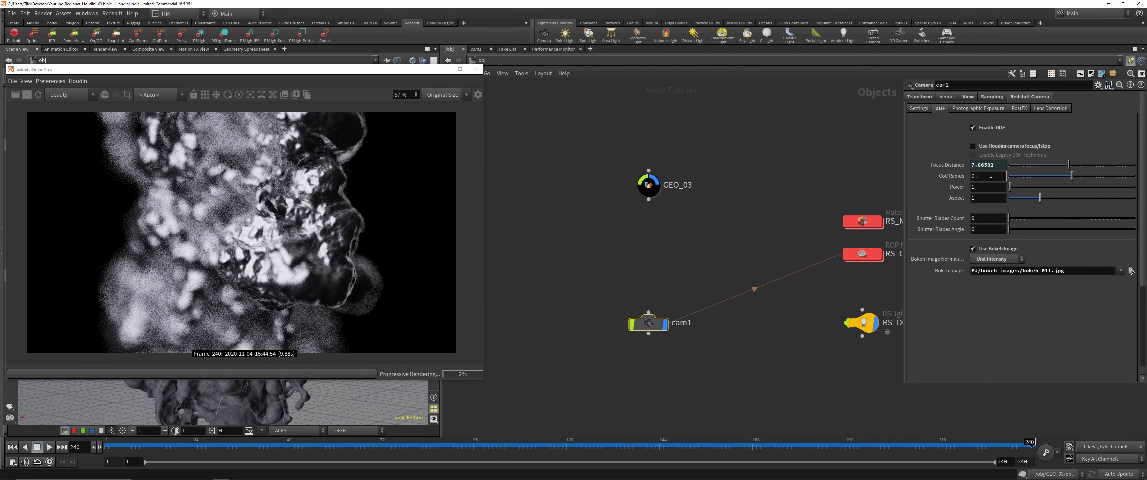
text(8)
key(Return)
Return to the RS_MAT_RnD shader network, move Curvature aside, and place the Maxon Noise and RS Ramp nodes beside Material1
double_click(863, 222)
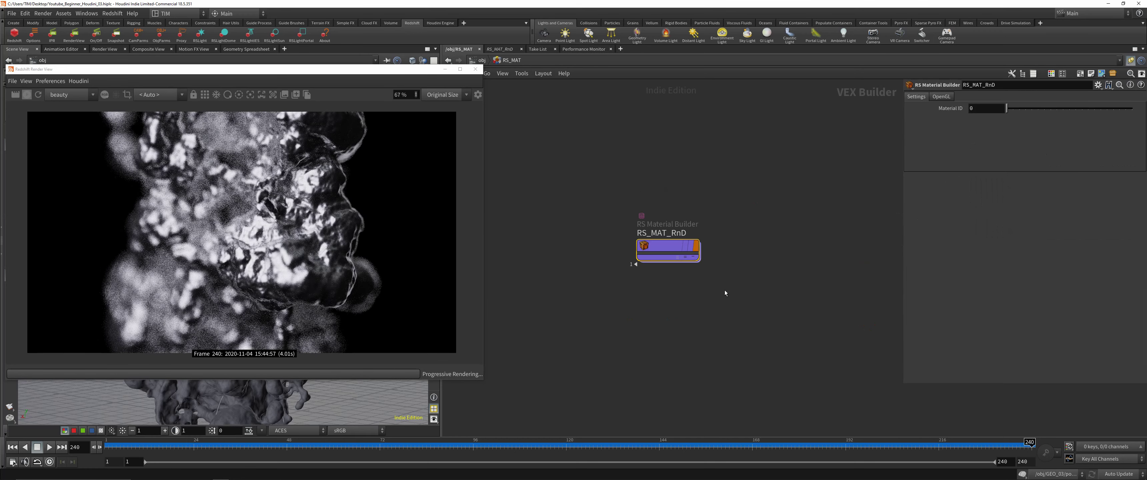
double_click(667, 249)
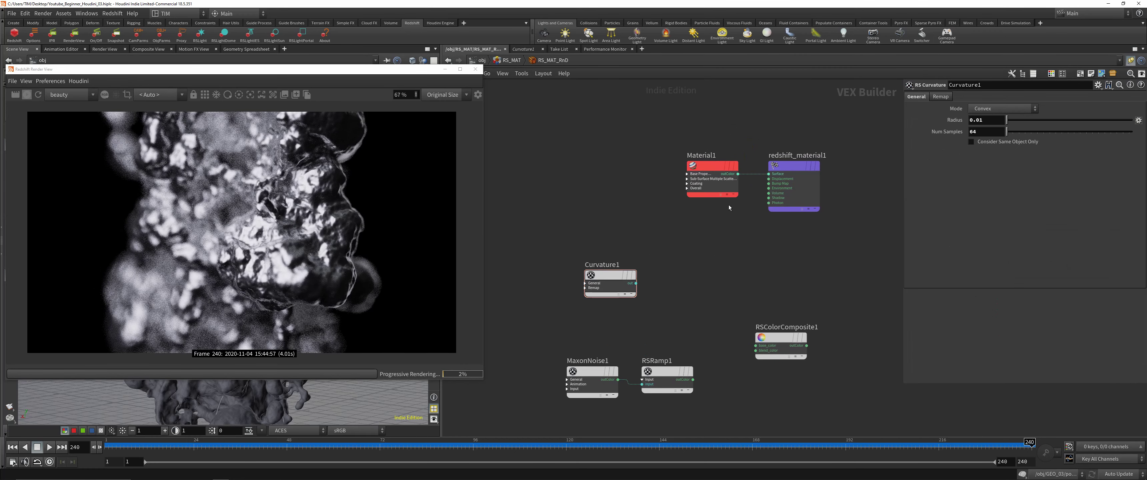
drag(622, 277, 540, 261)
drag(552, 339, 616, 160)
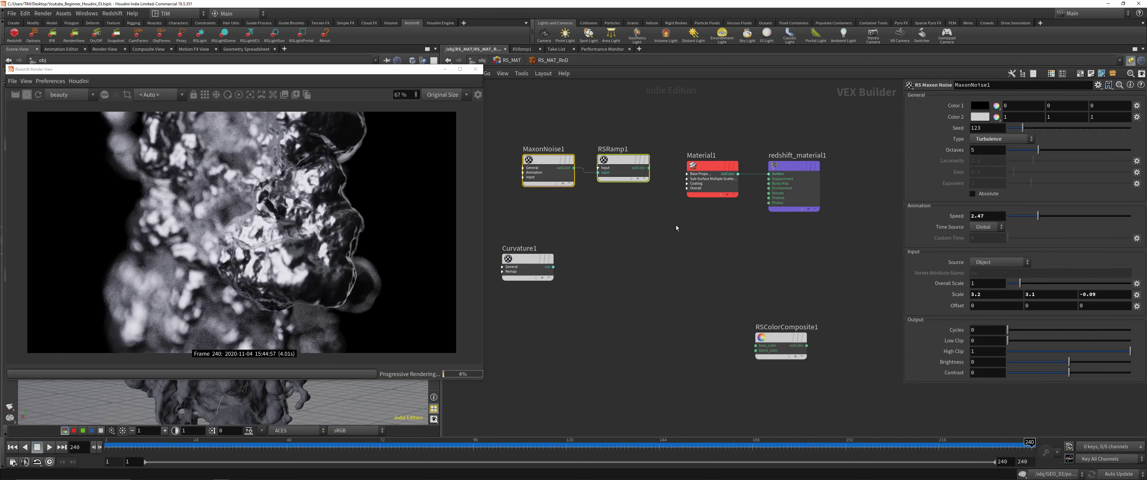
Expand Material1's Base Properties inputs and connect RSRamp1's output color to the reflection reflectivity input
drag(657, 238, 716, 173)
click(686, 174)
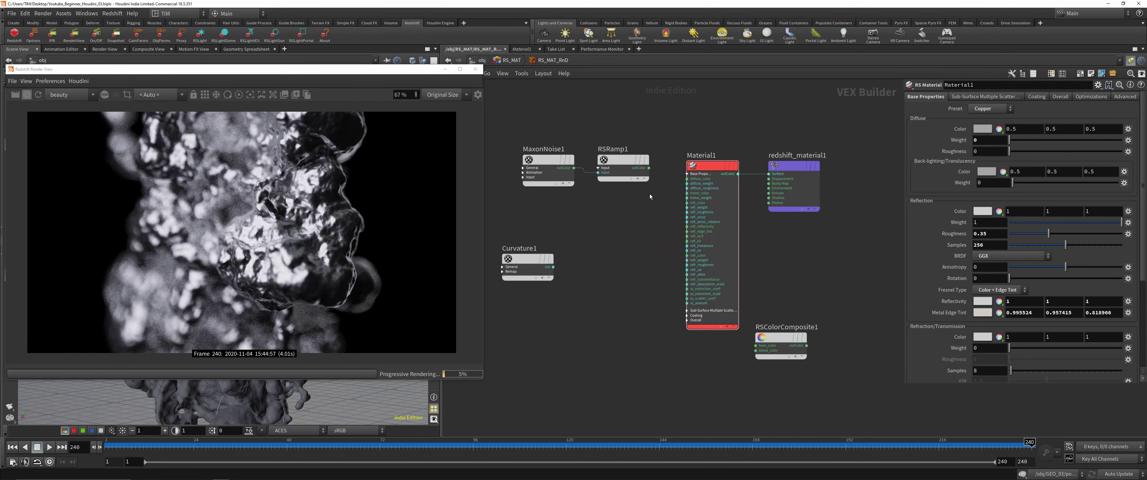
click(649, 168)
click(685, 225)
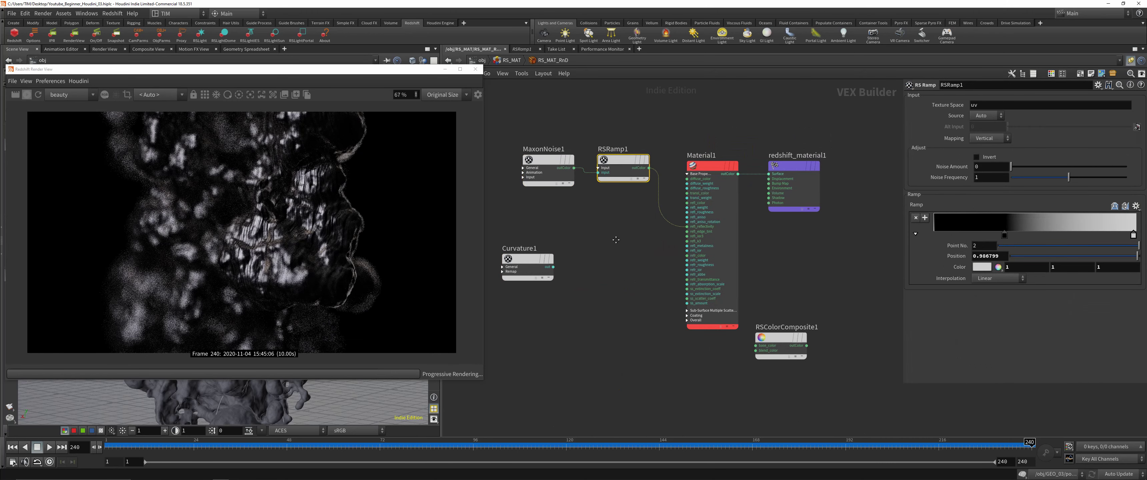
Add a second RS Ramp node and insert it on the wire between RSRamp1 and Material1
middle_drag(621, 252, 622, 273)
key(Tab)
text(rema)
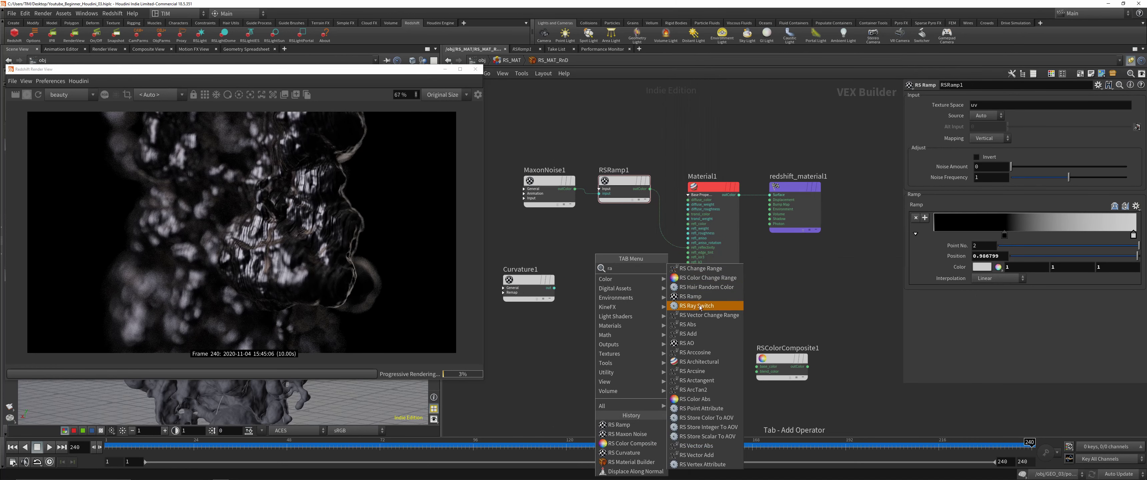
click(704, 307)
click(665, 236)
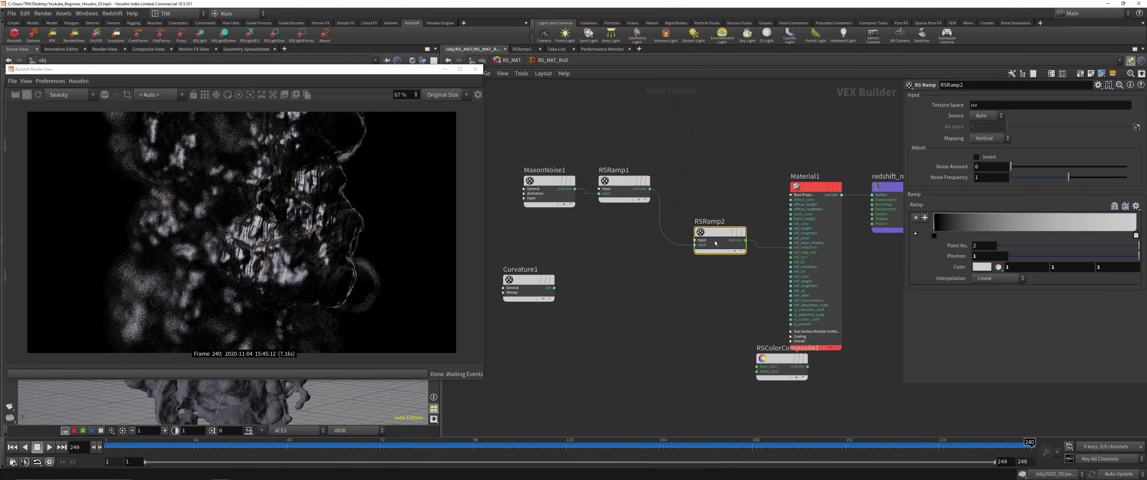
Try ramp presets on RSRamp2, including Two-Tone, and settle on White to Red
click(1136, 206)
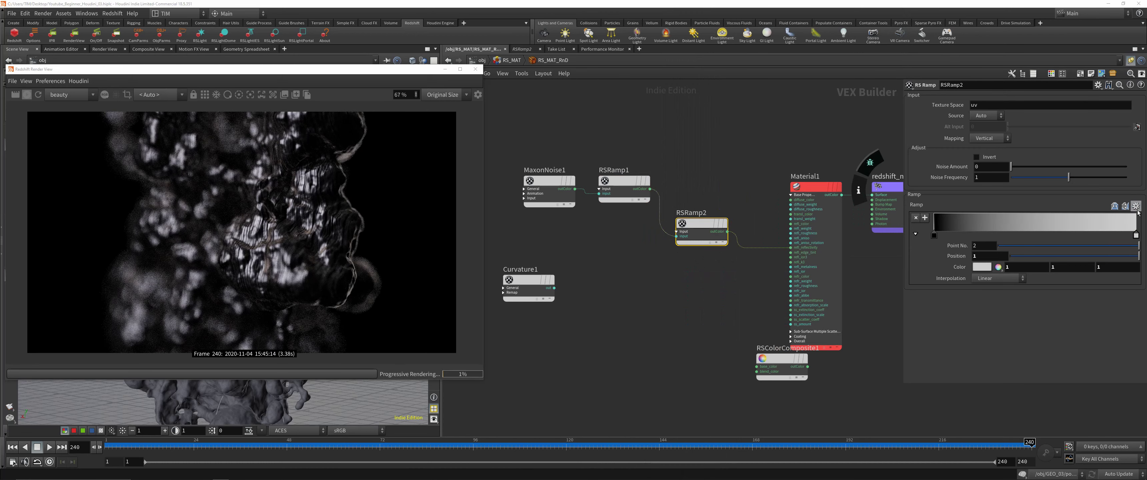
click(1135, 215)
click(1136, 208)
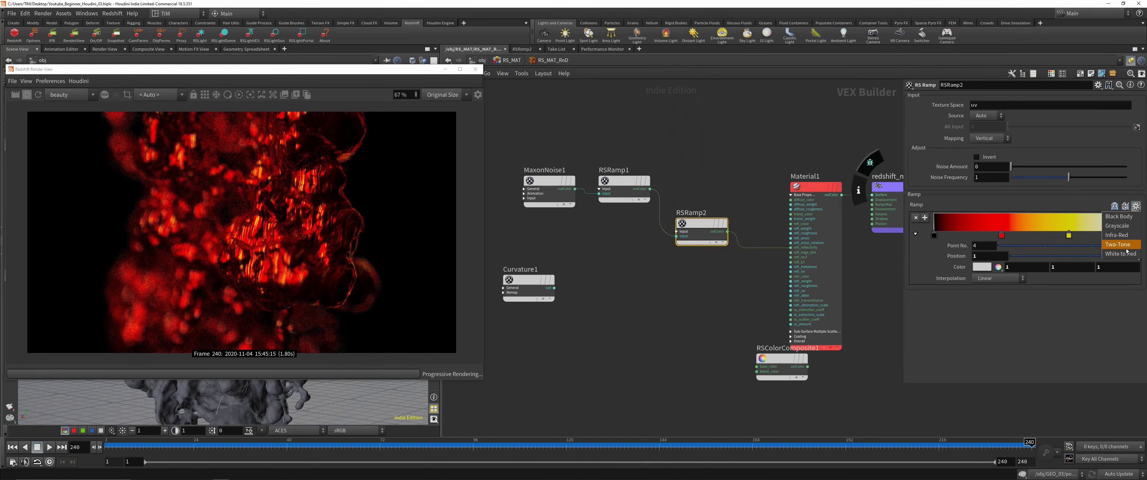
click(1131, 244)
click(1136, 209)
click(1126, 253)
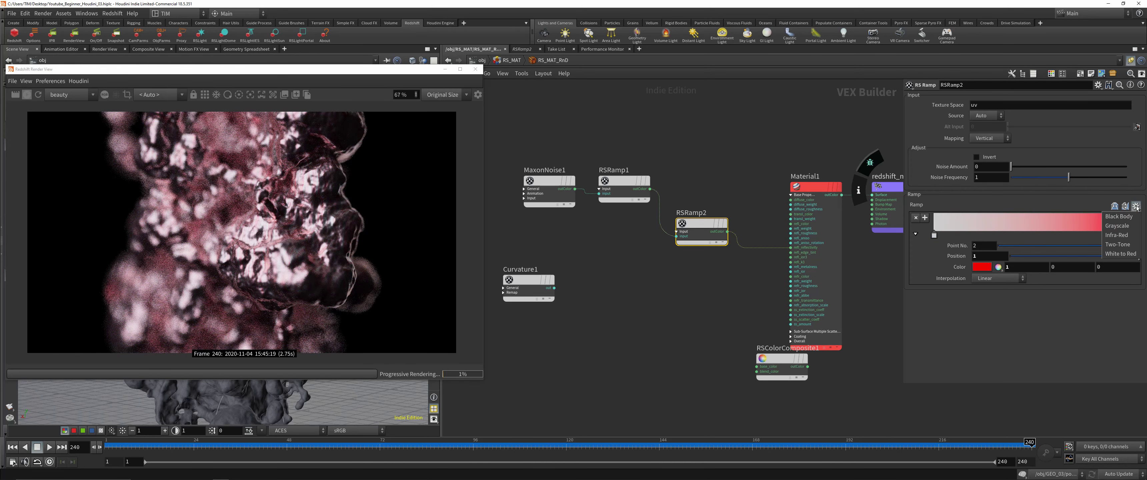
Recolor RSRamp2's end point from palette swatches, fine-tuning it to a tan of 0.561, 0.390175, 0.219351
click(982, 266)
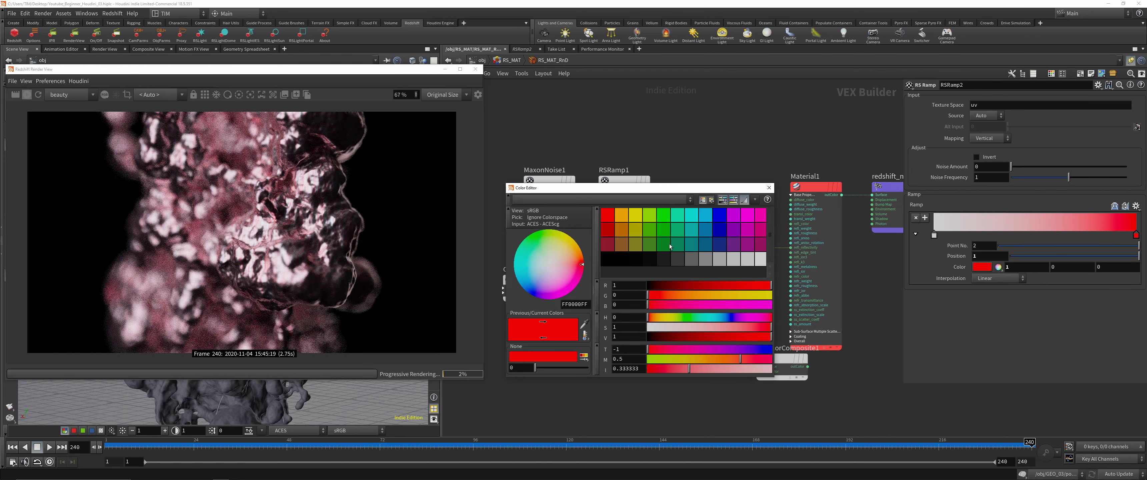
click(634, 215)
click(622, 216)
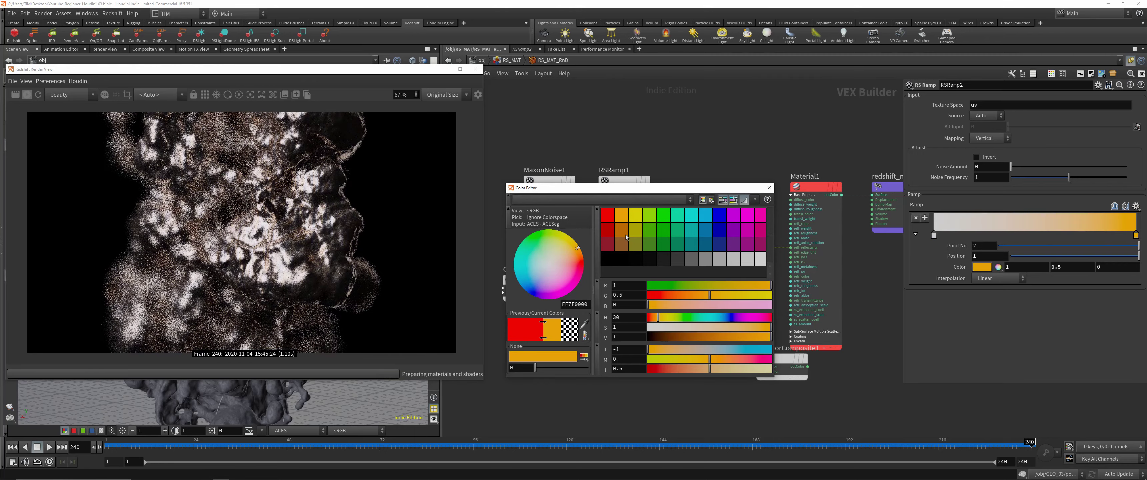
click(622, 231)
click(623, 243)
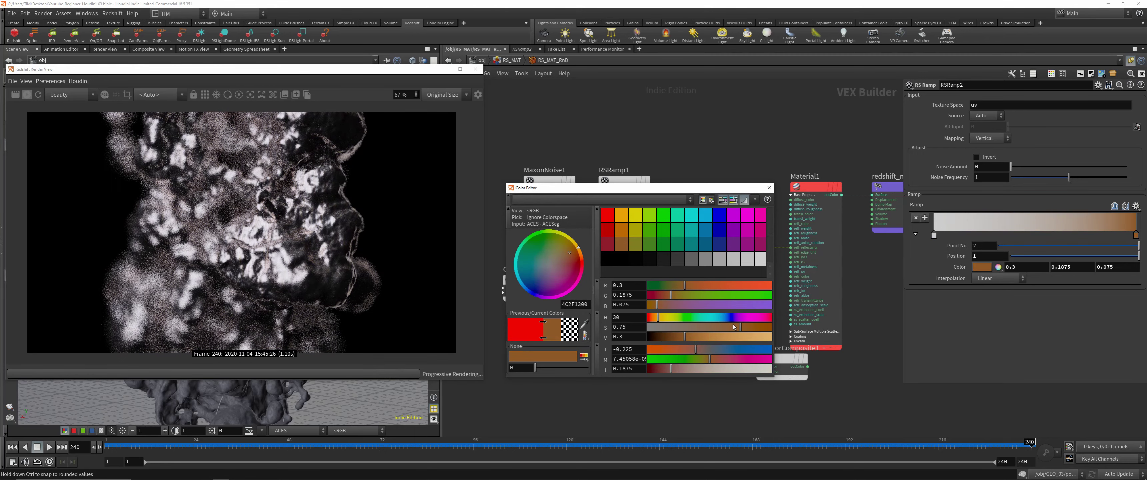
click(719, 337)
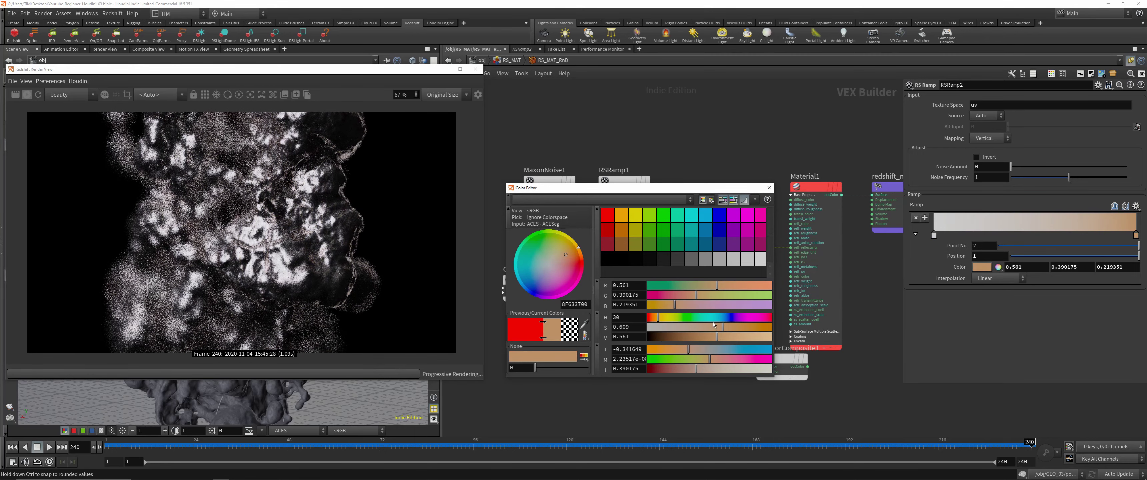
click(769, 188)
Review the RSRamp1 and MaxonNoise1 settings, and wire RSRamp1's output color directly to redshift_material1's surface input
click(623, 181)
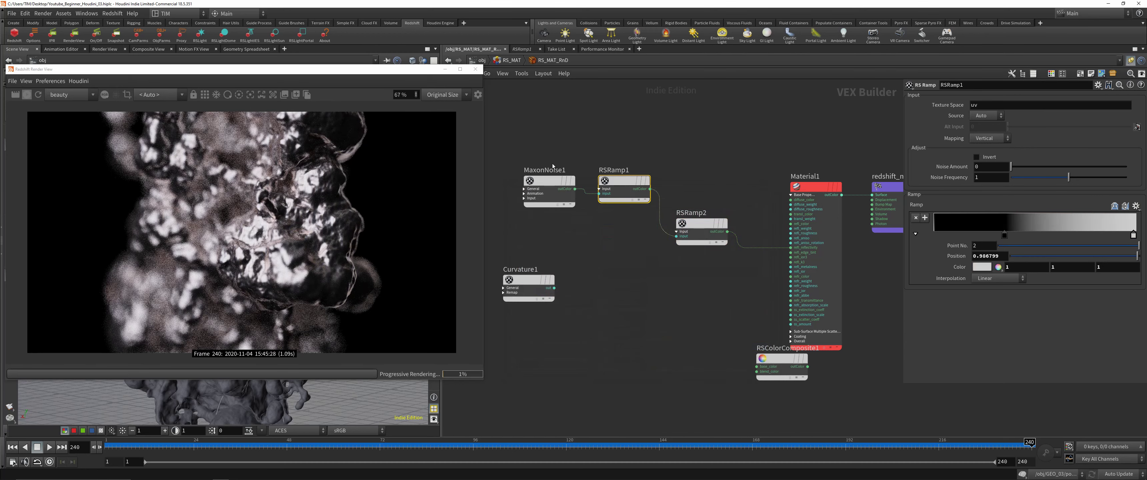
click(549, 180)
middle_drag(1080, 294, 1137, 291)
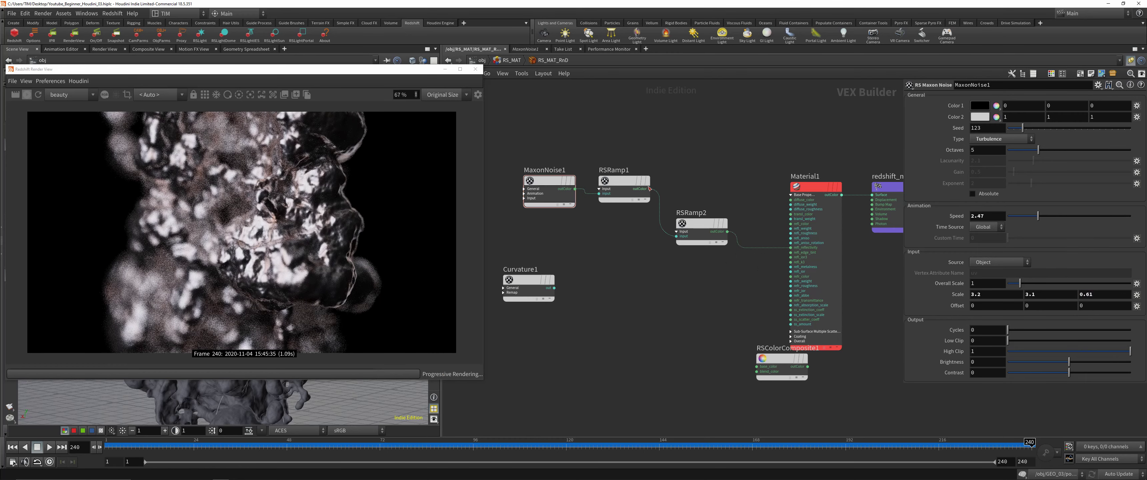
drag(650, 188, 791, 199)
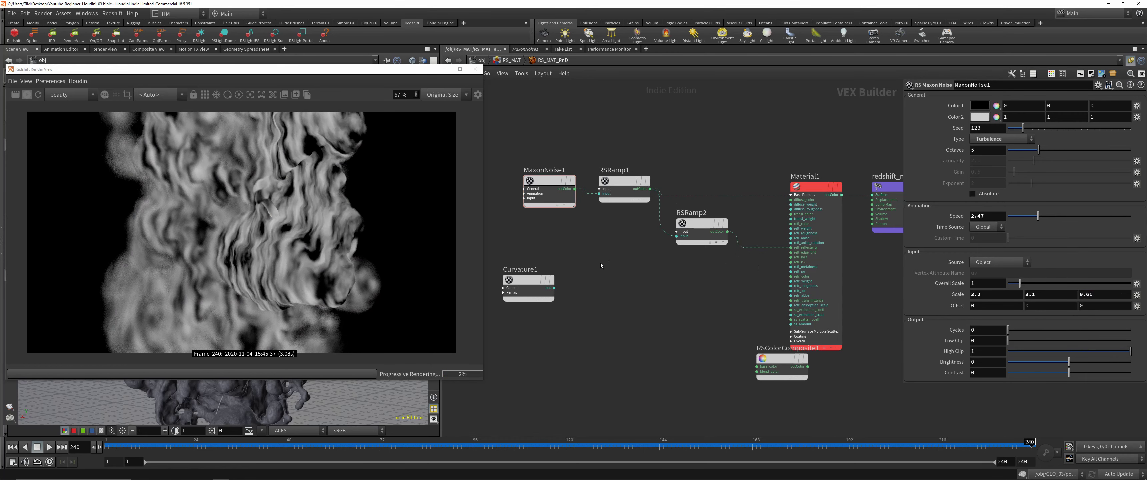
drag(705, 224, 702, 238)
middle_drag(763, 192, 727, 217)
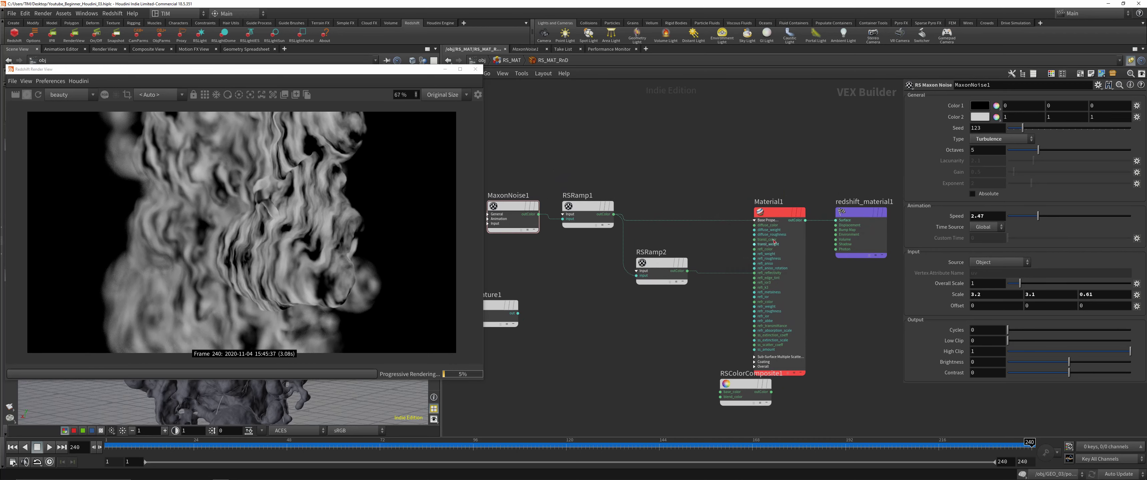
Move Material1 out of the chain and cut the wires running from the ramps to the material nodes
mouse_move(773, 241)
mouse_down()
mouse_move(788, 278)
mouse_move(831, 309)
mouse_up()
key(y)
drag(745, 264, 704, 328)
Add an RS Material Blender node between the ramps and redshift_material1
key(Tab)
text(r)
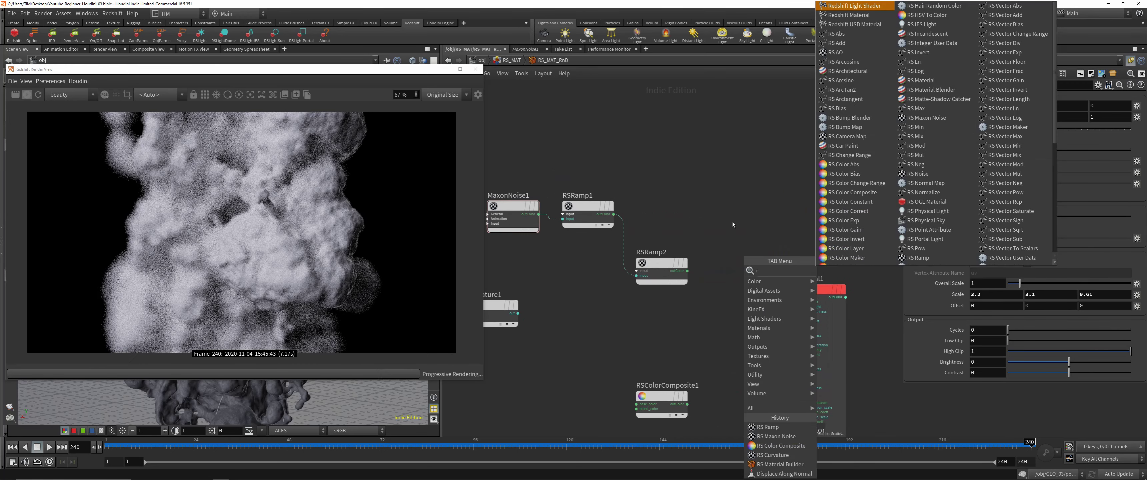
click(733, 222)
key(Tab)
text(r)
key(Escape)
key(Tab)
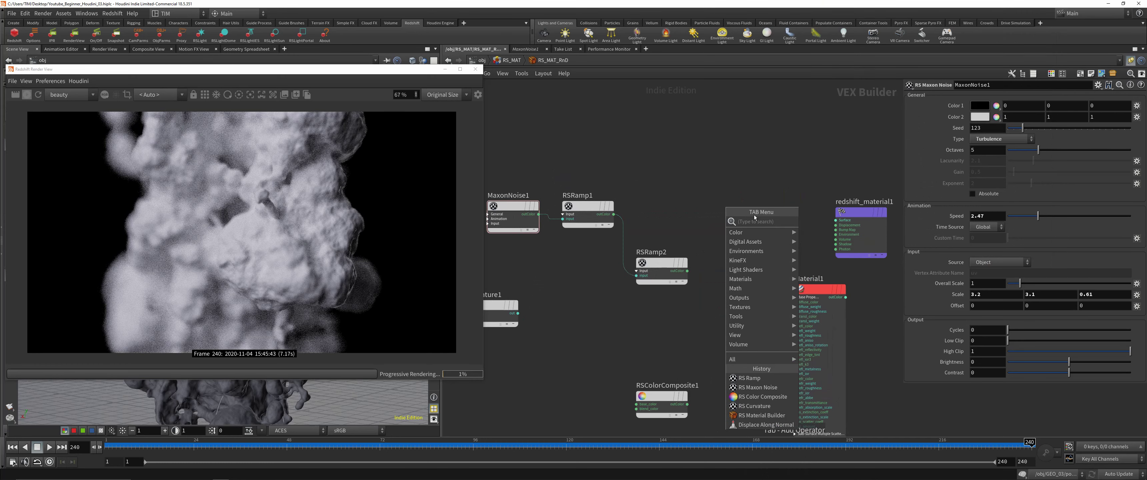
text(blend)
key(Return)
click(755, 222)
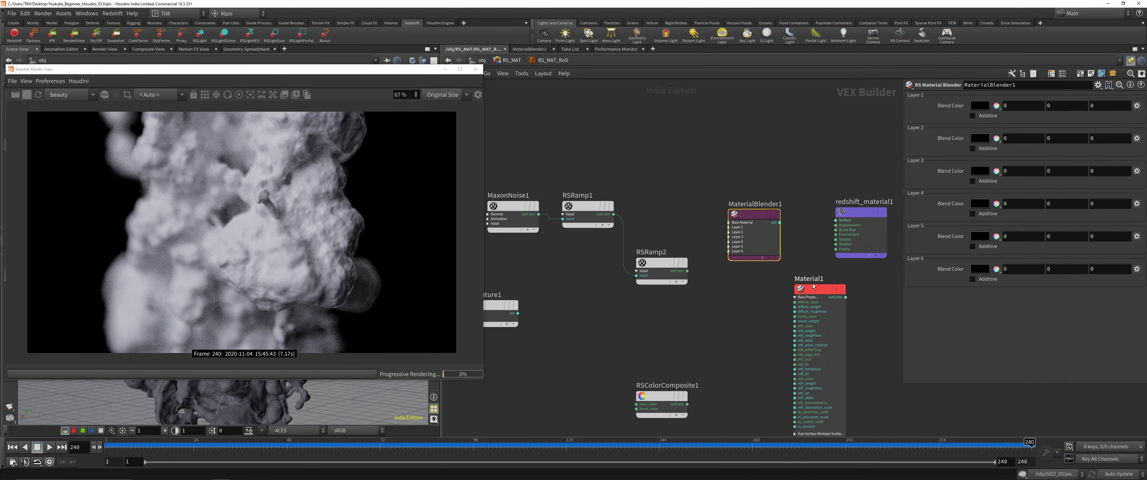
Delete the old Material1 node and line up MaterialBlender1 in front of redshift_material1
click(827, 310)
key(Delete)
drag(753, 209, 764, 201)
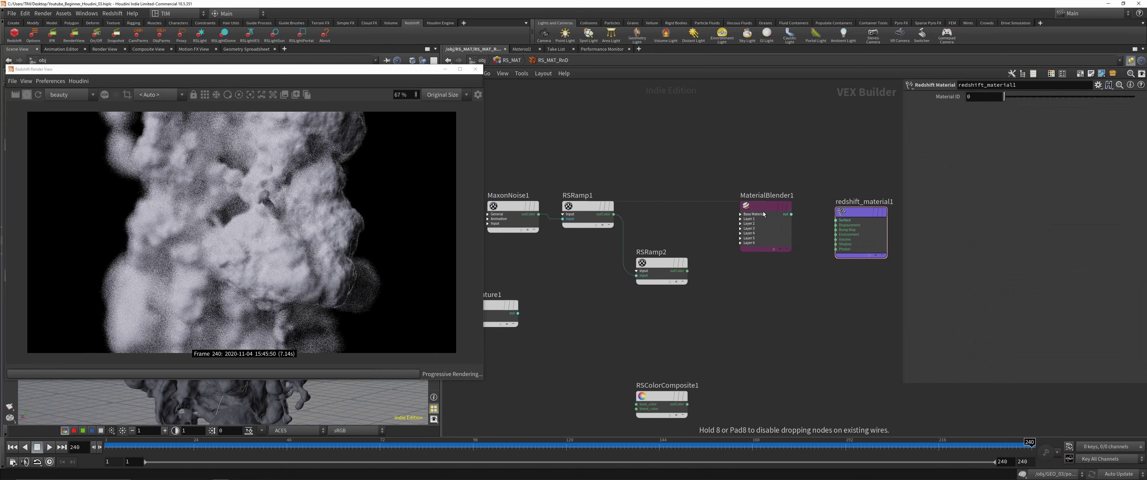
Expand MaterialBlender1's Base Material and Layer 1 inputs, and wire RSRamp2's output color to redshift_material1's surface
click(688, 271)
click(739, 236)
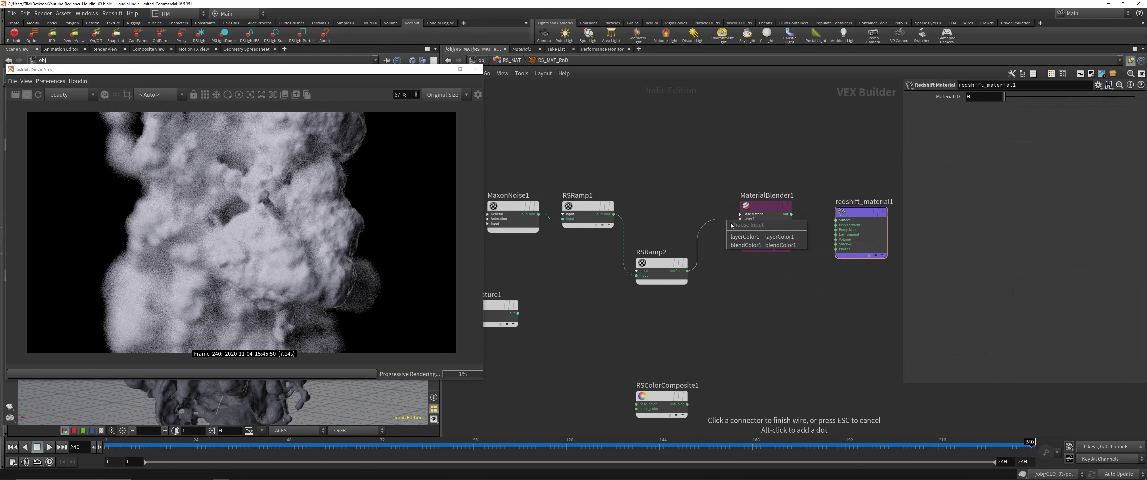
click(740, 237)
click(752, 223)
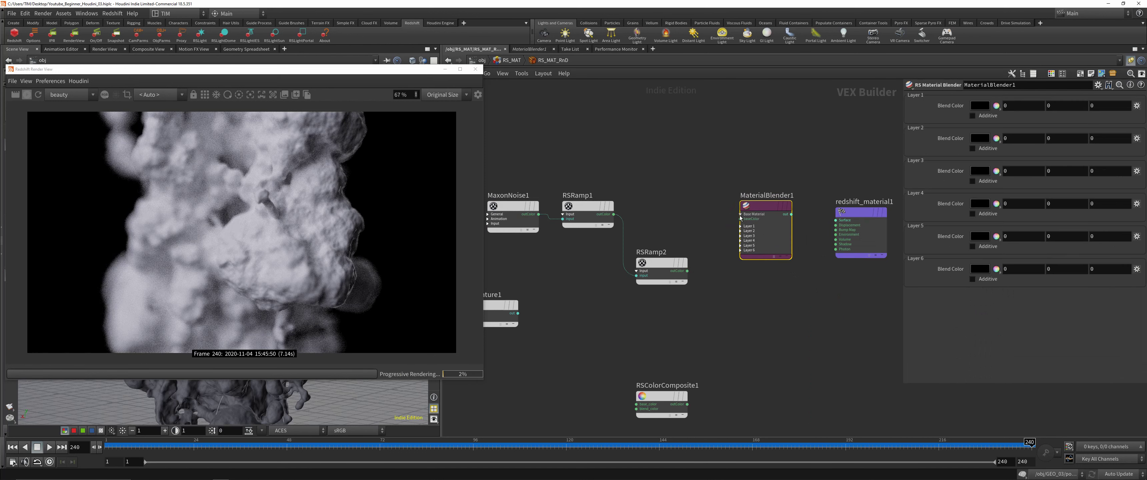
scroll(729, 252, up, 4)
scroll(742, 231, down, 4)
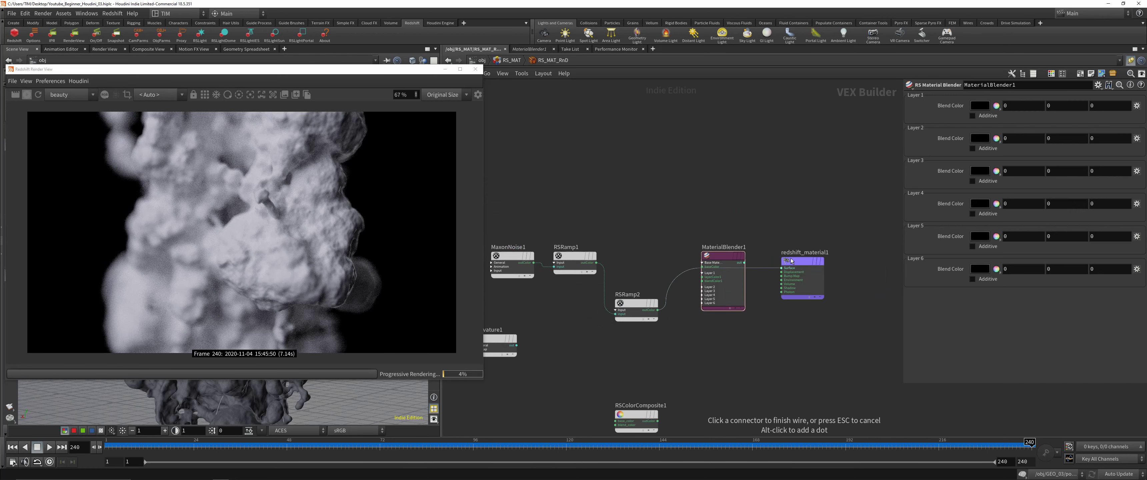
Delete RSRamp2 and connect RSRamp1's output color to MaterialBlender1's blendColor1 input
click(616, 306)
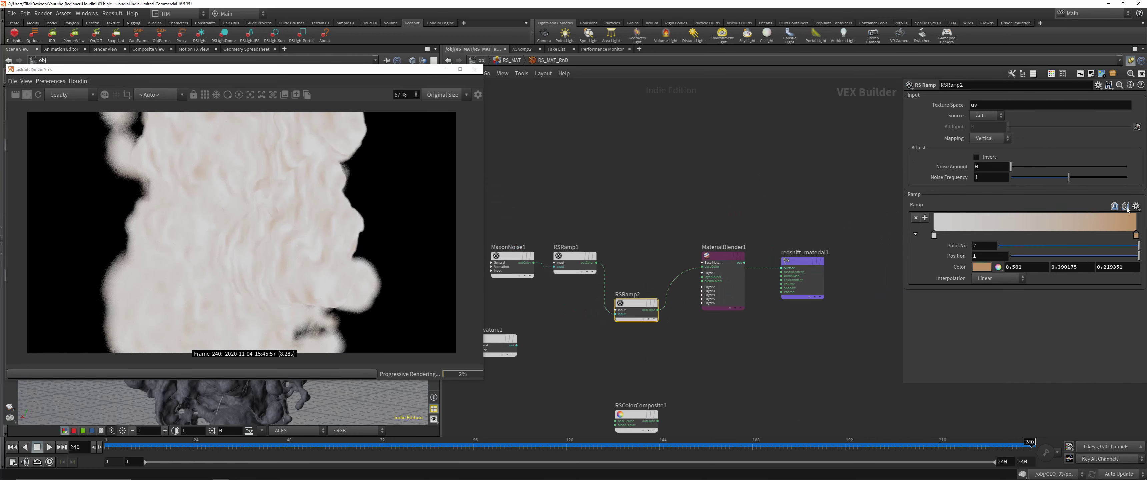
key(Delete)
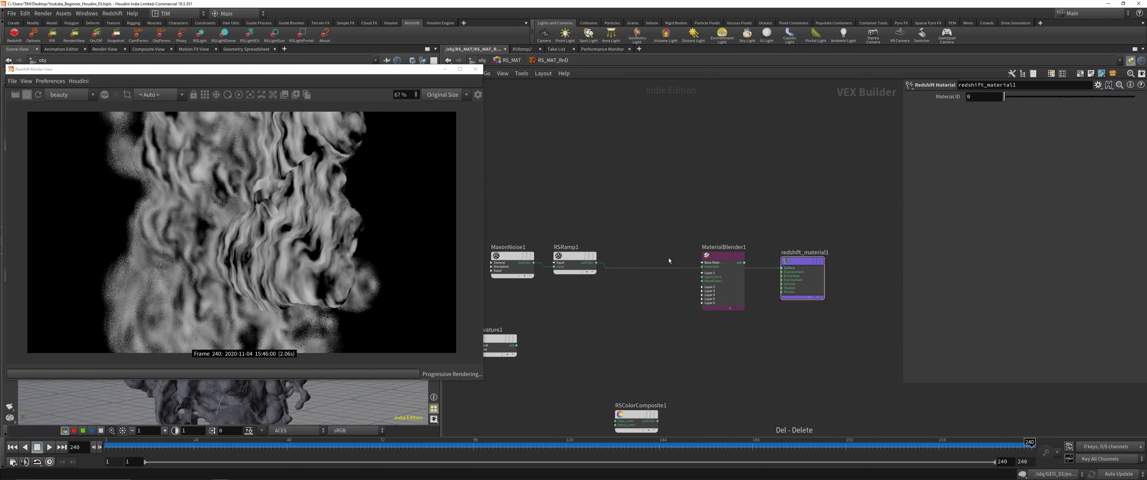
scroll(686, 289, up, 3)
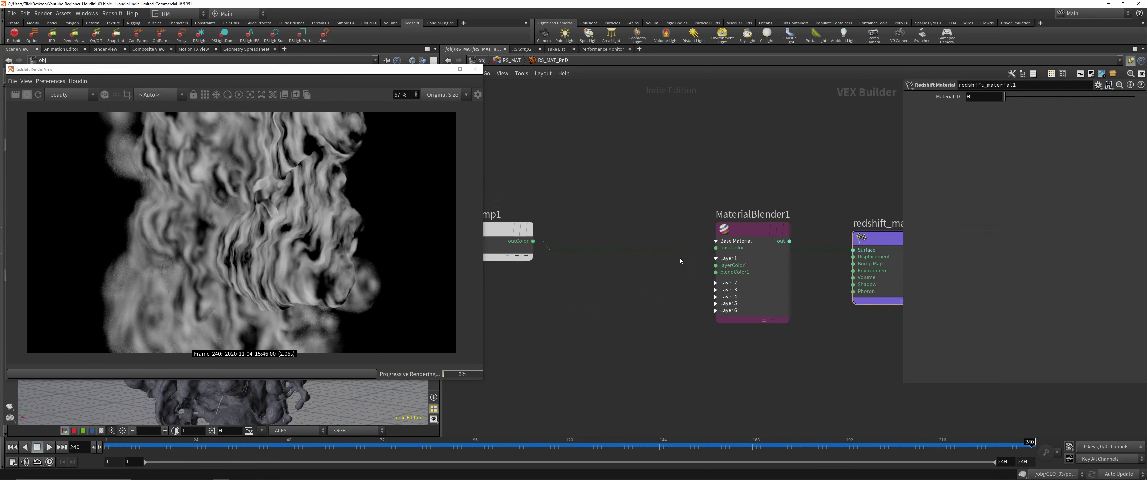
scroll(680, 261, down, 3)
mouse_move(702, 265)
mouse_down()
mouse_move(685, 276)
mouse_move(676, 308)
mouse_move(701, 278)
mouse_up()
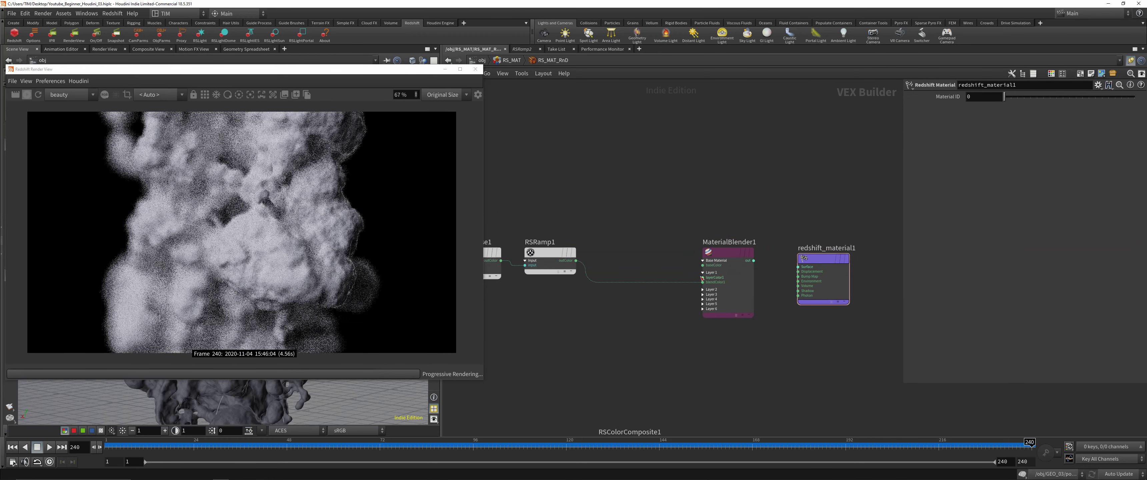
Add a new RS Material node to the network below RSRamp1
middle_drag(632, 315, 685, 221)
key(Tab)
text(r)
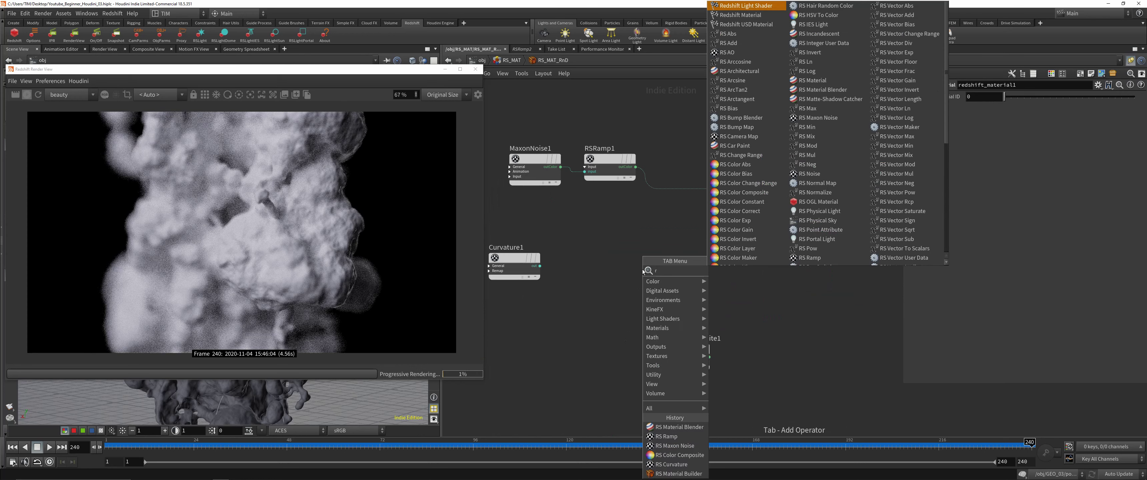
text(s mat)
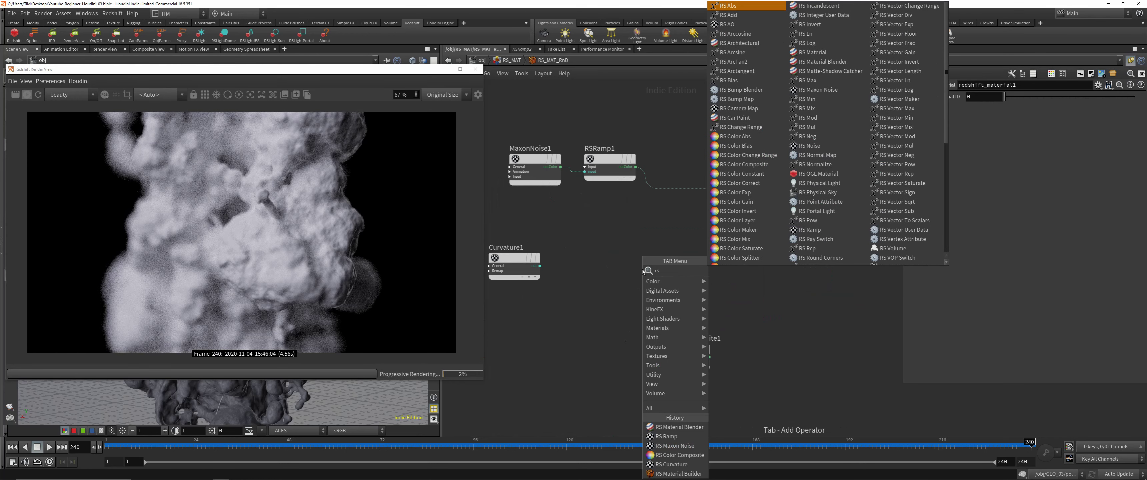
key(Return)
click(708, 253)
Connect Material1 to MaterialBlender1's baseColor, duplicate it as Material2, and connect the copy to layerColor1
middle_drag(708, 252, 670, 281)
scroll(739, 198, up, 2)
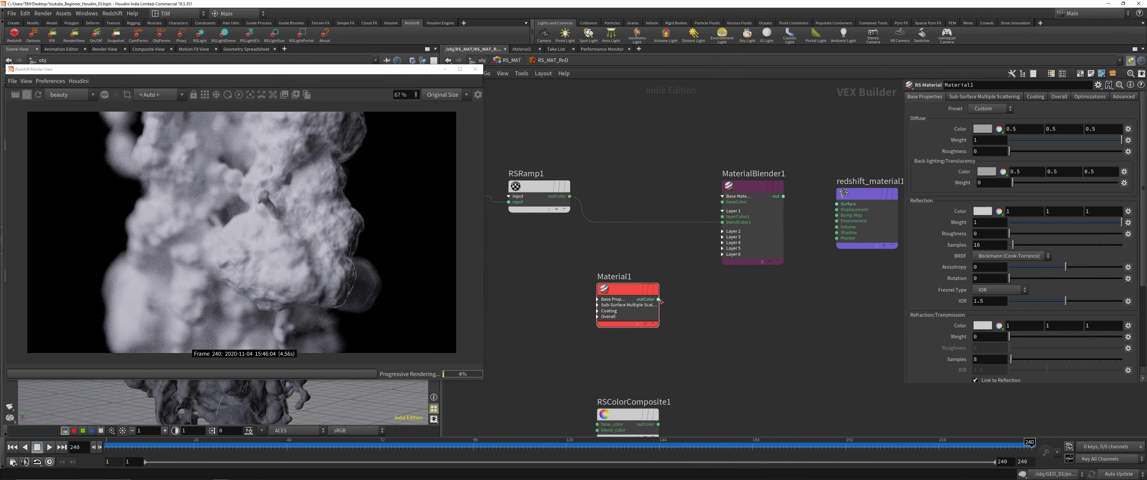
drag(658, 300, 712, 202)
drag(634, 291, 607, 273)
alt+drag(607, 273, 654, 324)
drag(722, 224, 722, 217)
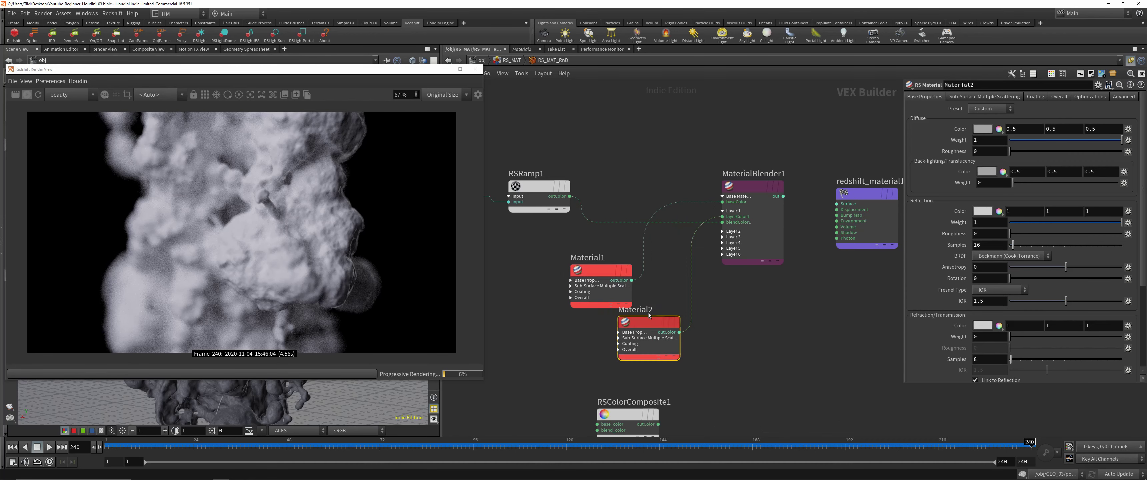
Set Material2's preset to Glass and connect MaterialBlender1's output to redshift_material1's surface input
click(990, 109)
click(988, 127)
drag(678, 325, 693, 329)
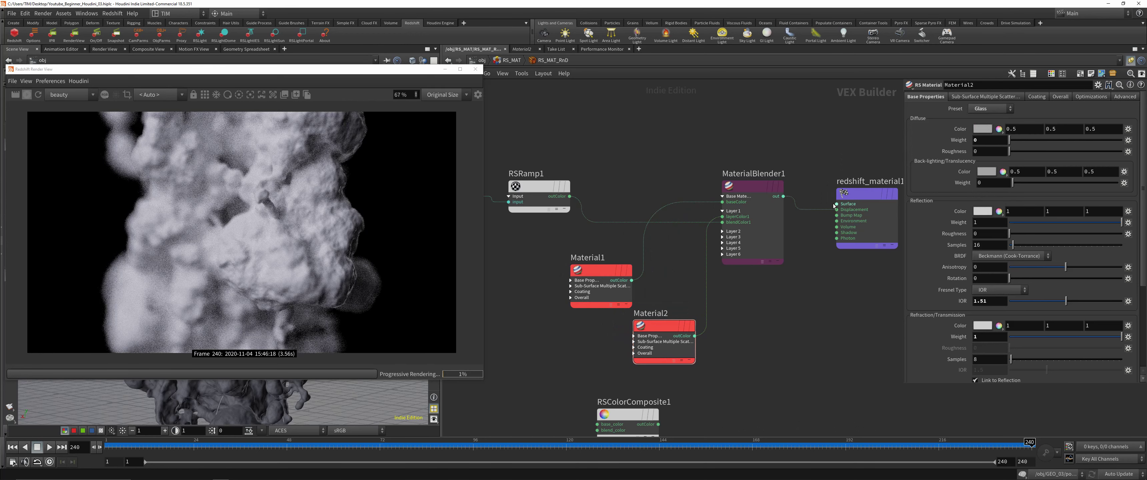
drag(836, 204, 758, 195)
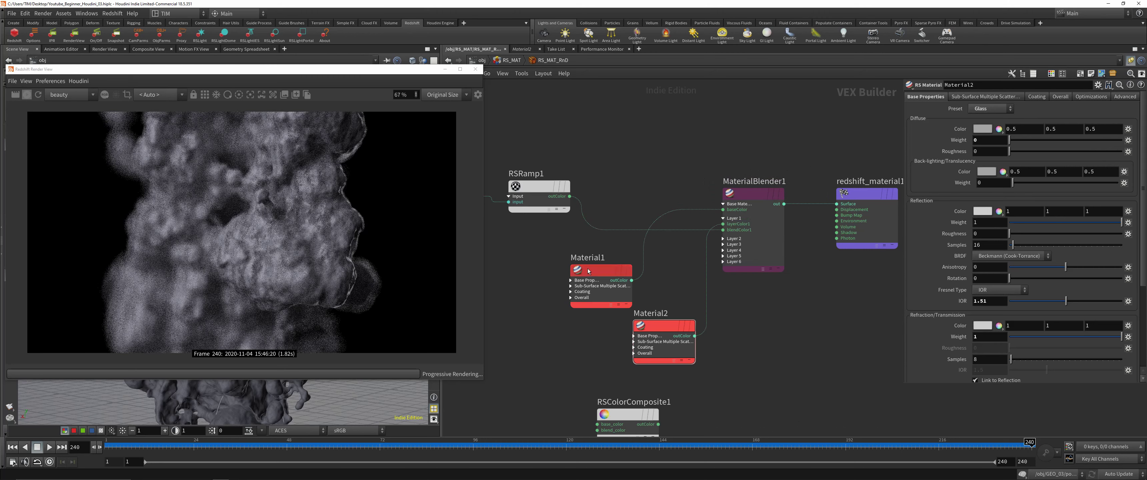
Arrange the network with Material1 above the ramp wire and Material2 aligned below it
middle_drag(625, 155, 684, 174)
drag(654, 286, 713, 168)
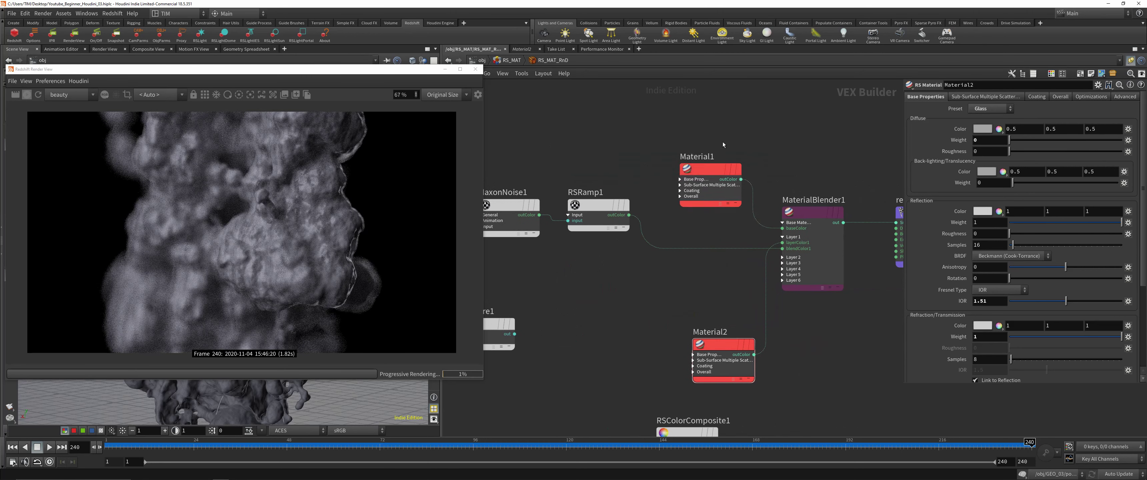
click(709, 202)
drag(717, 346, 703, 320)
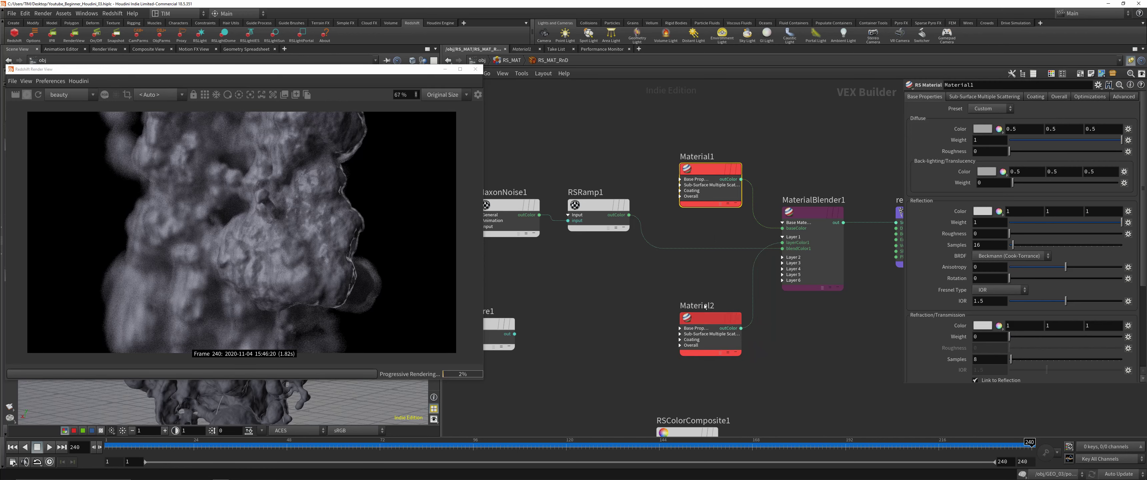
Try the Platinum preset on Material2, then set its preset to Copper
click(990, 109)
click(982, 218)
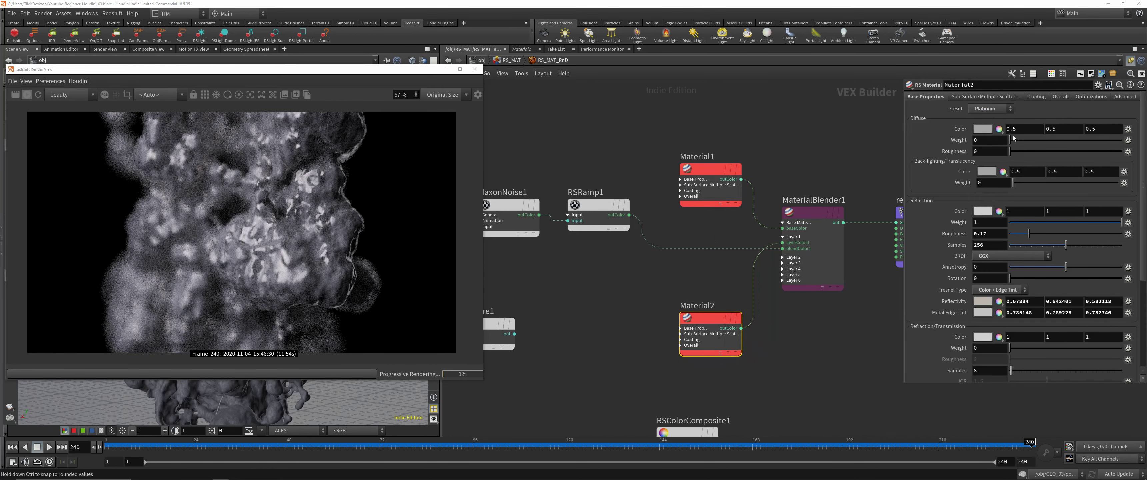
click(997, 110)
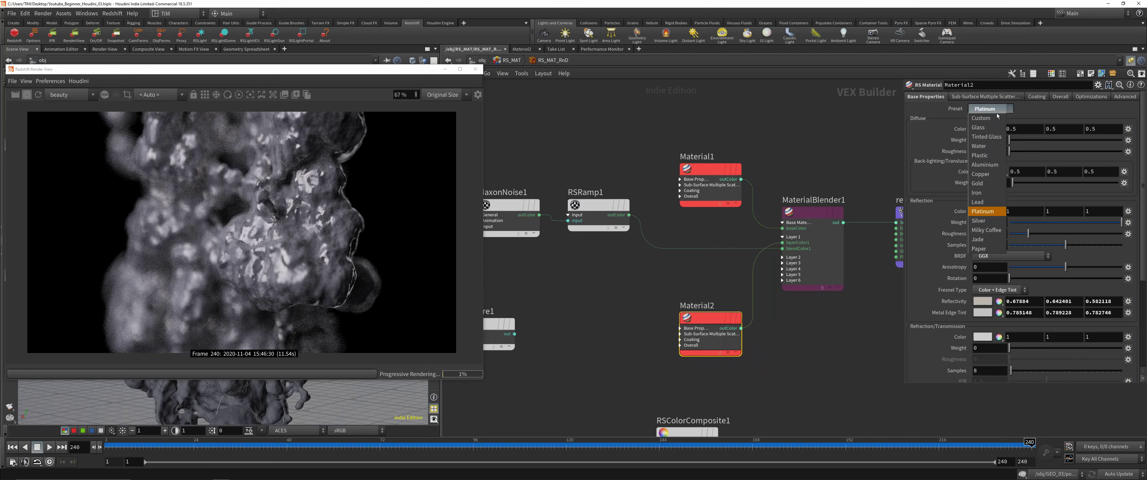
click(995, 175)
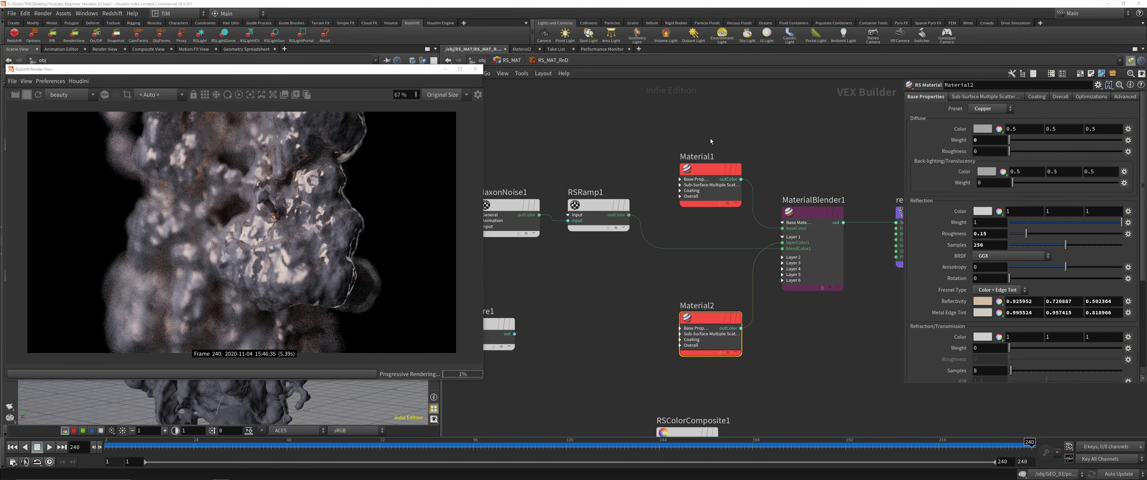
Set Material1's reflection roughness to 0.35
click(710, 169)
click(987, 234)
text(0.)
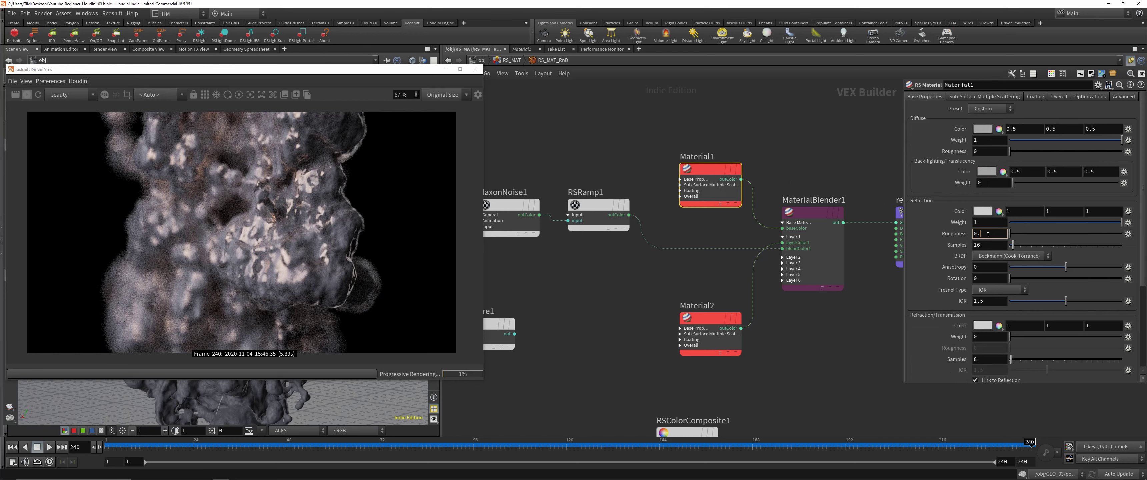
text(35)
key(Return)
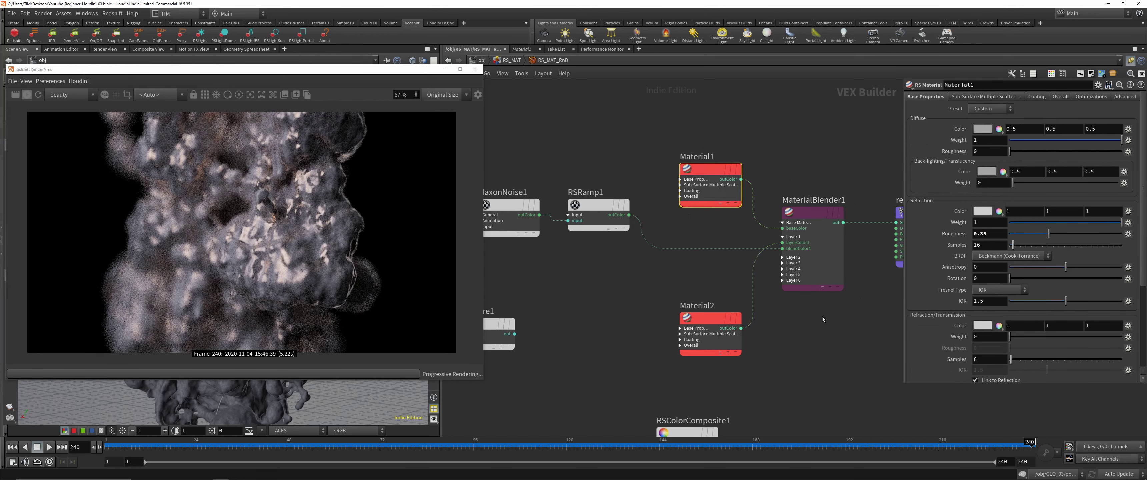
Set MaxonNoise1's Z scale to -0.334, previewing RSRamp1 directly through redshift_material1's surface input
click(597, 206)
click(513, 206)
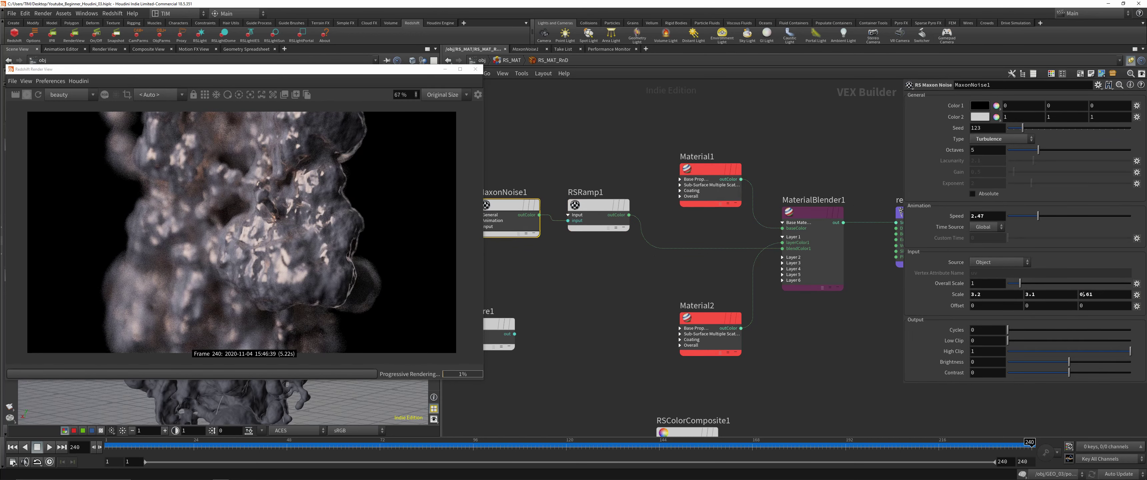
mouse_move(1084, 294)
middle_down()
mouse_move(1091, 302)
mouse_move(1077, 312)
mouse_move(1144, 309)
mouse_move(7, 308)
mouse_move(1097, 309)
mouse_move(1100, 292)
middle_up()
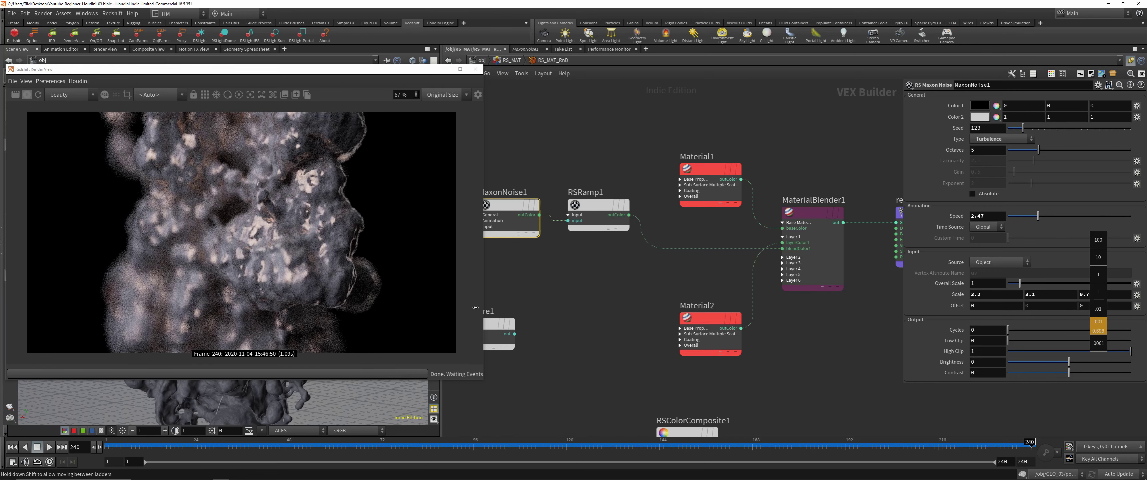
middle_drag(1098, 327, 1106, 307)
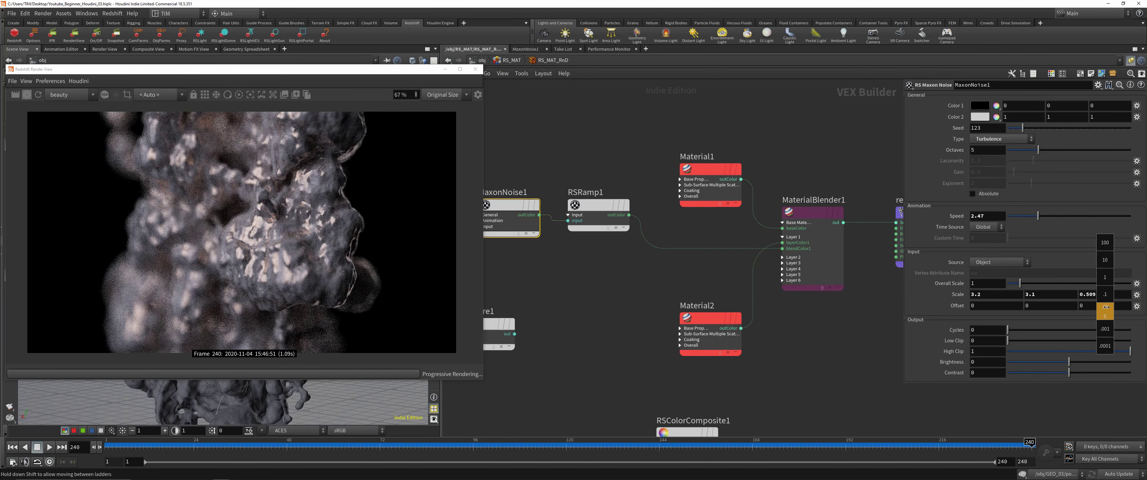
middle_drag(707, 322, 1105, 297)
drag(628, 215, 782, 227)
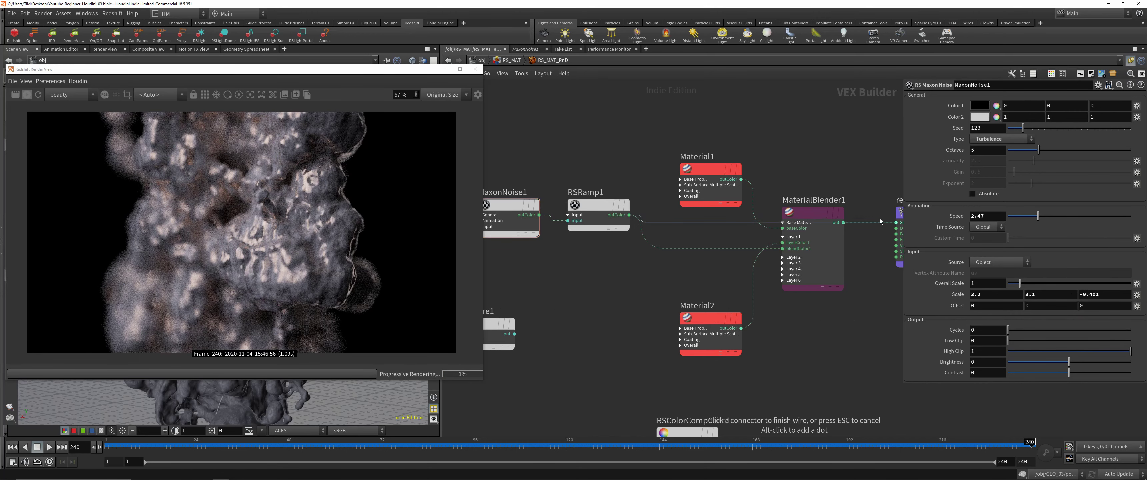
middle_drag(1092, 294, 120, 324)
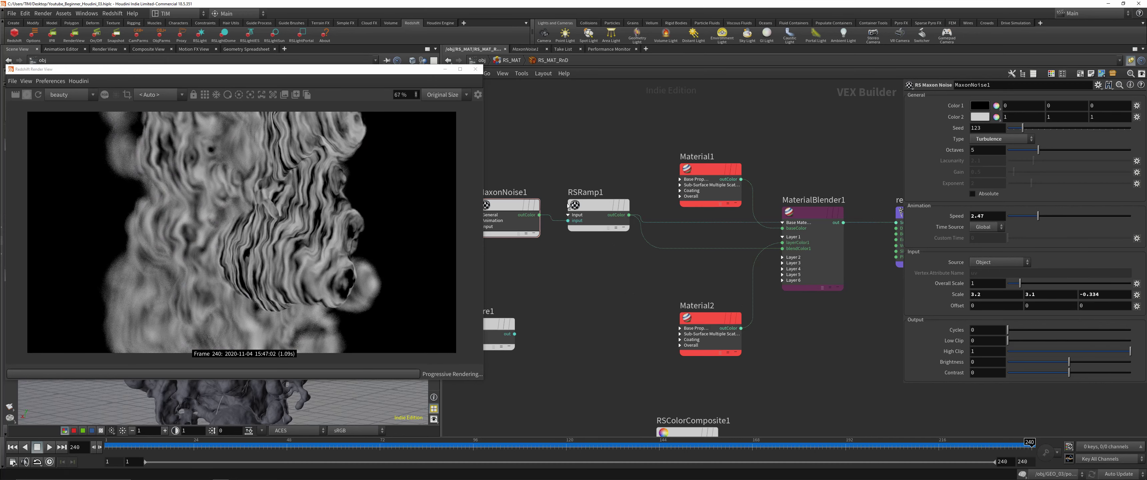
Adjust RSRamp1's gradient points, with the black point at 0.372937, and reconnect MaterialBlender1's output to redshift_material1's surface input
click(598, 205)
drag(1012, 231, 1039, 235)
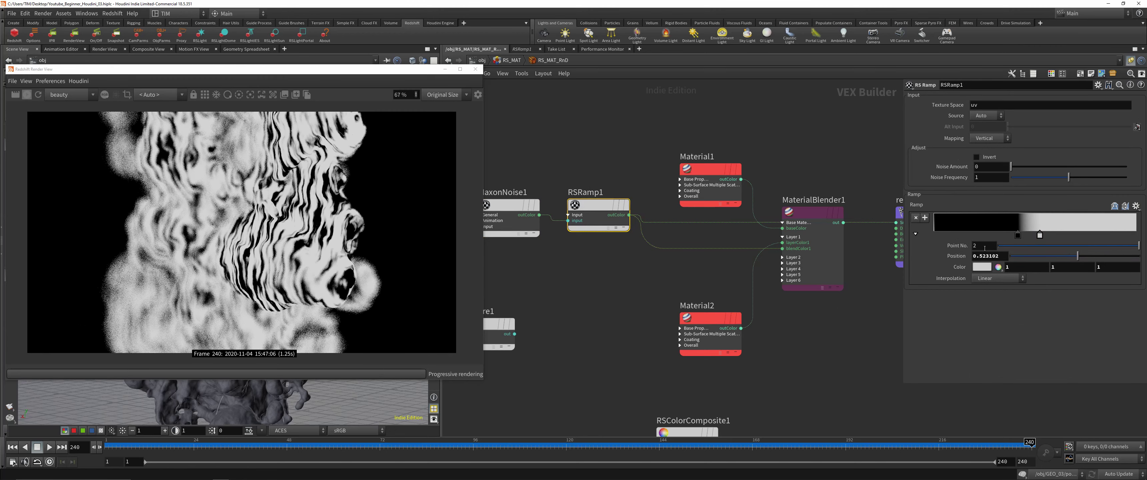
click(843, 223)
click(896, 223)
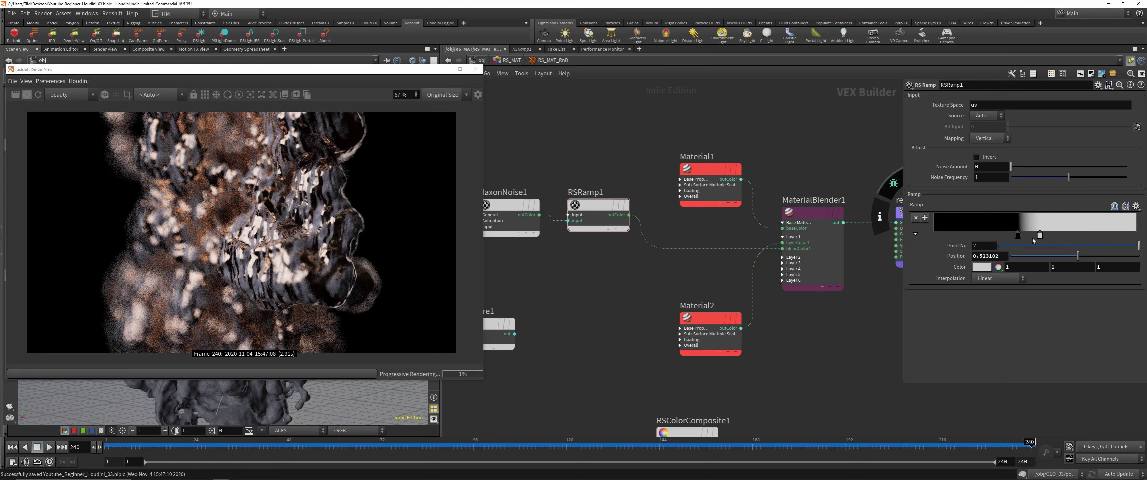
drag(1039, 235, 1009, 236)
Try orange and teal as Material2's reflectivity colour, then set it to blue (0, 0.25, 0.5)
click(730, 345)
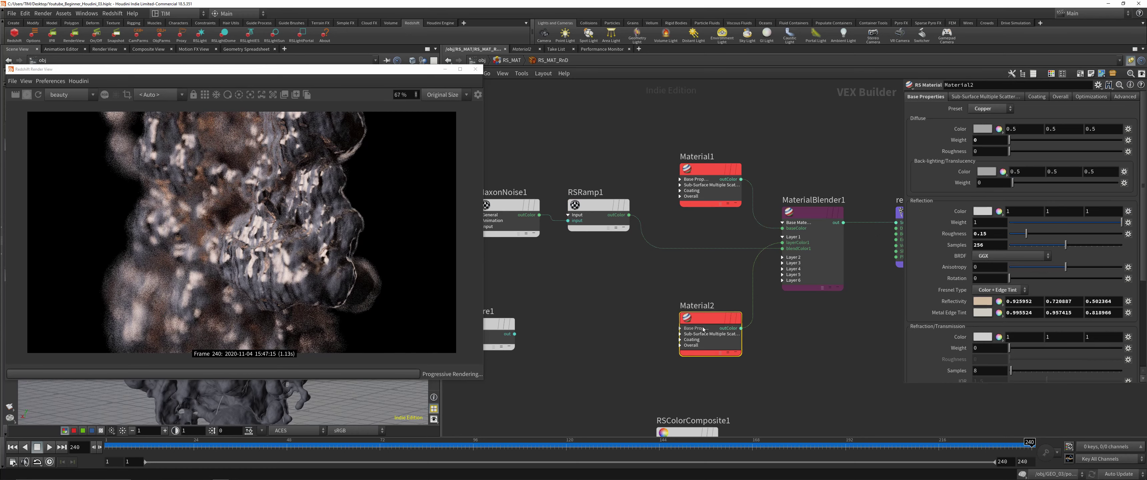
click(984, 301)
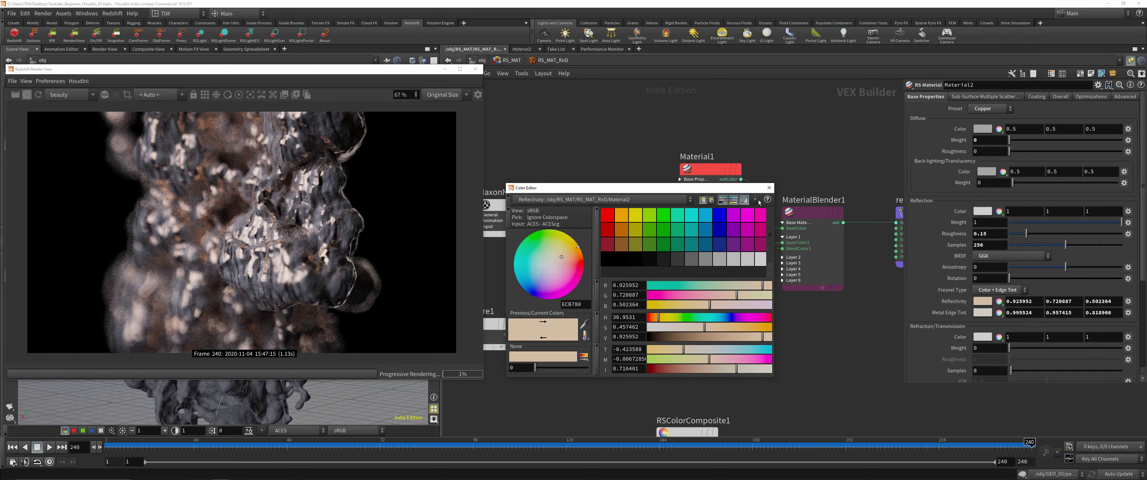
click(624, 222)
click(625, 227)
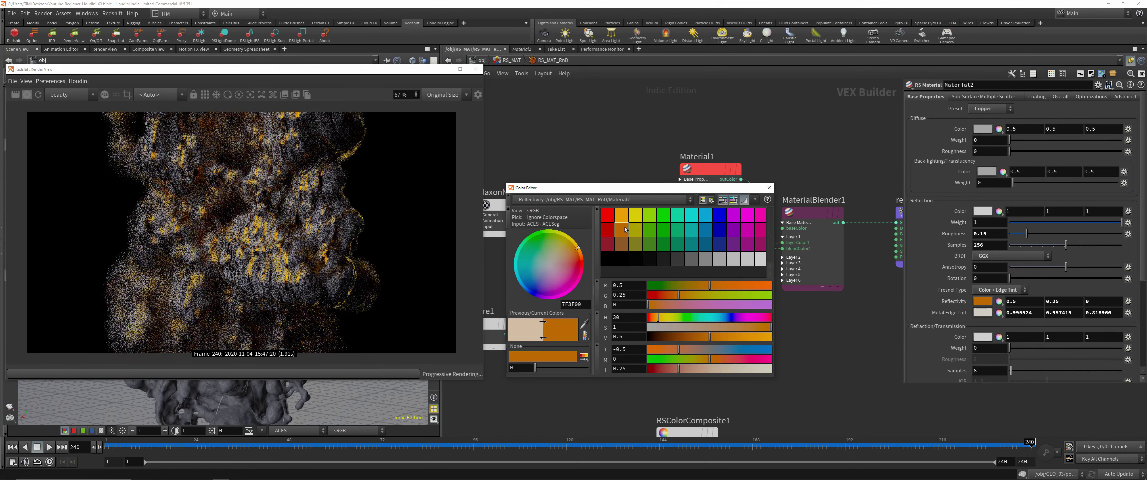
click(691, 245)
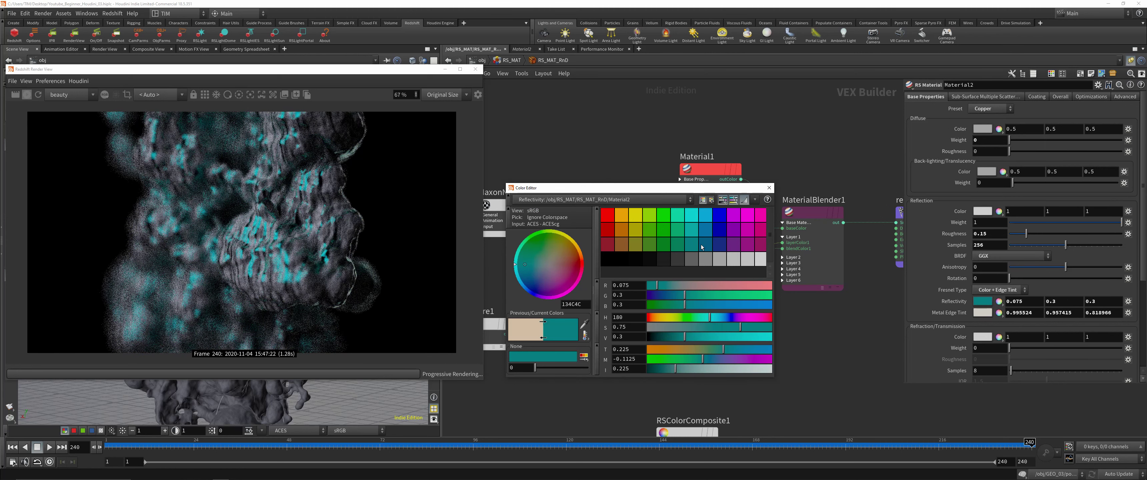
click(705, 230)
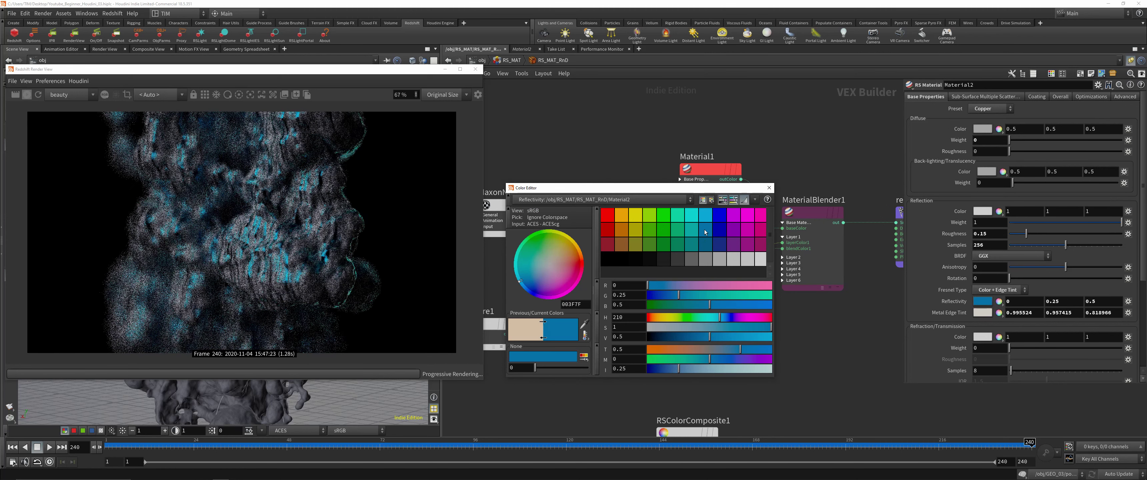
click(769, 187)
Pull the cam1 view back to frame more of the mesh and set the render's focus distance on the mesh's front surface
drag(267, 69, 770, 52)
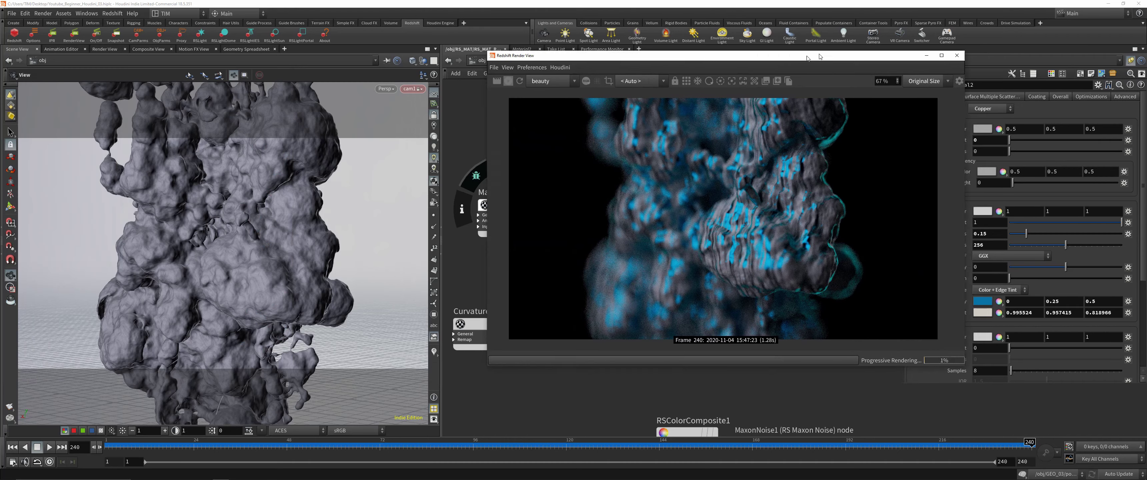
drag(254, 225, 222, 222)
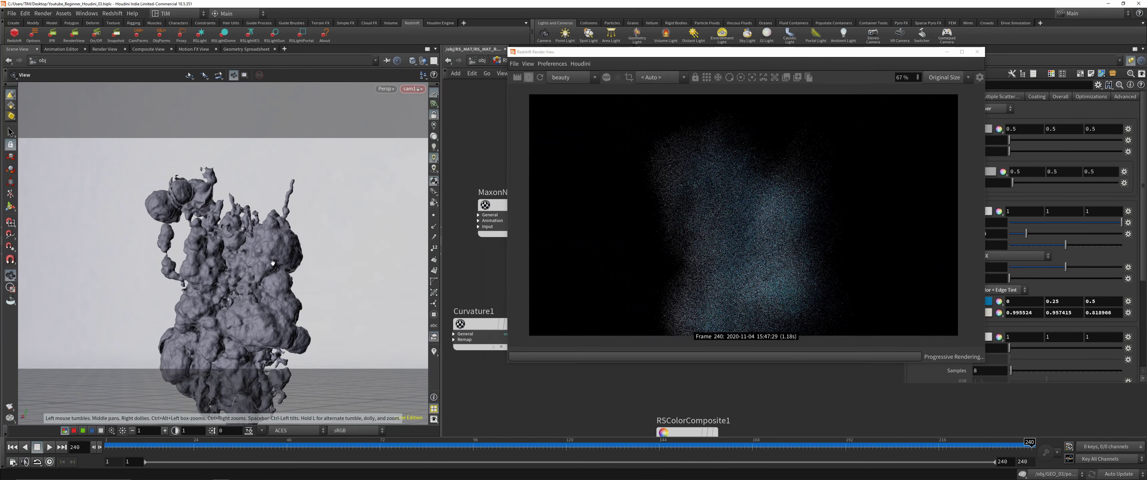
click(751, 78)
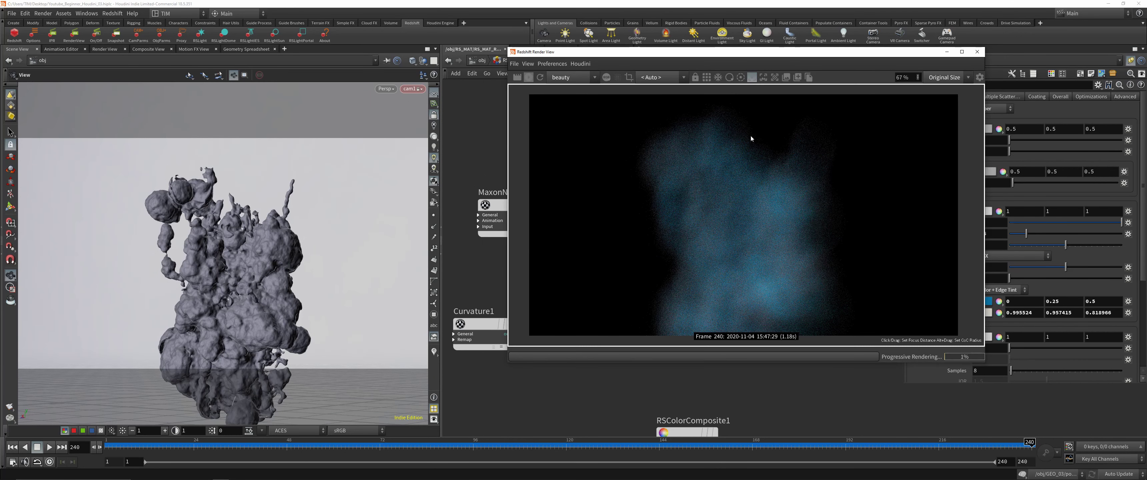
click(759, 184)
click(815, 206)
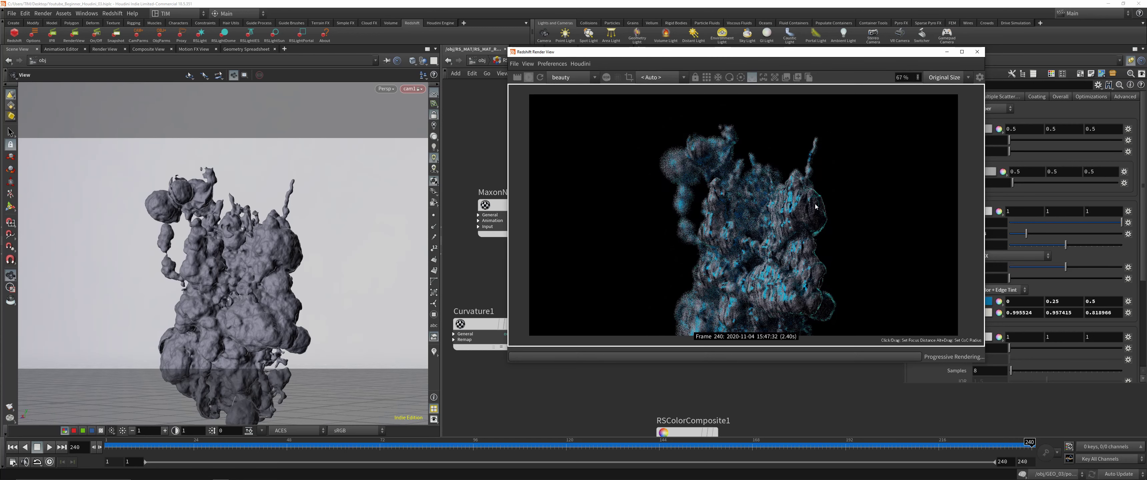
drag(759, 51, 305, 38)
Set Material2's reflectivity colour to a muted copper (about 0.461, 0.326, 0.191) and its reflection roughness to 0.445
middle_drag(670, 247, 726, 239)
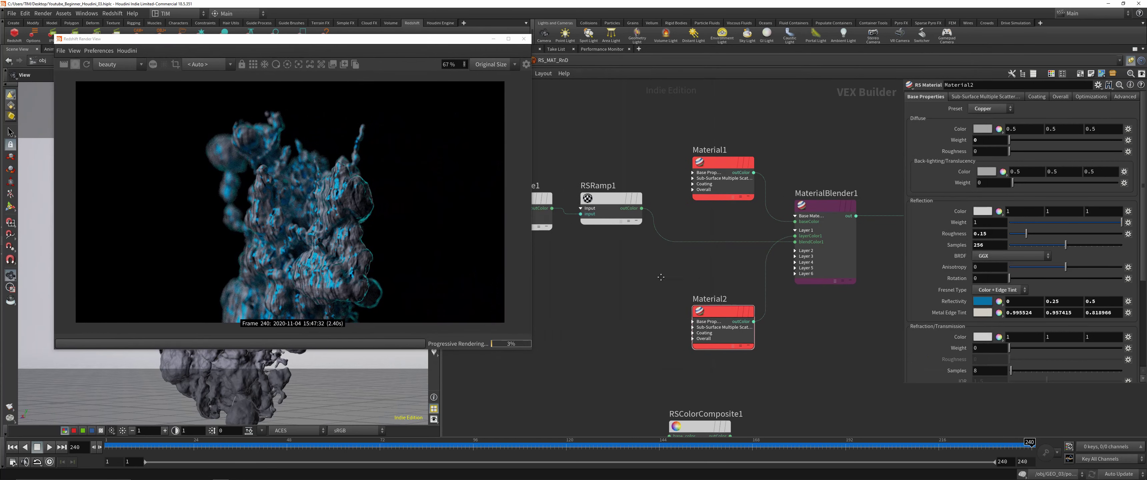
drag(645, 141, 656, 233)
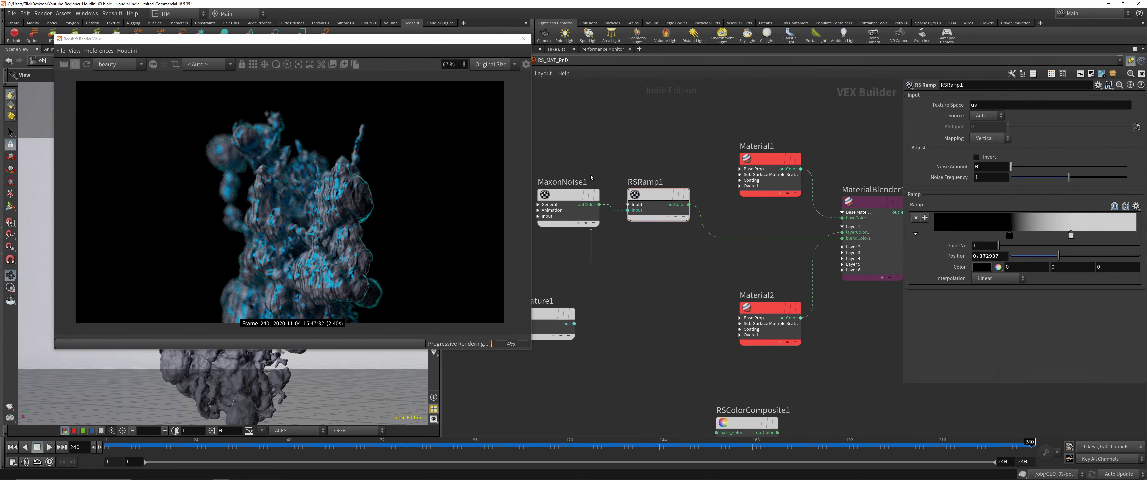
drag(591, 178, 576, 207)
click(792, 308)
click(983, 301)
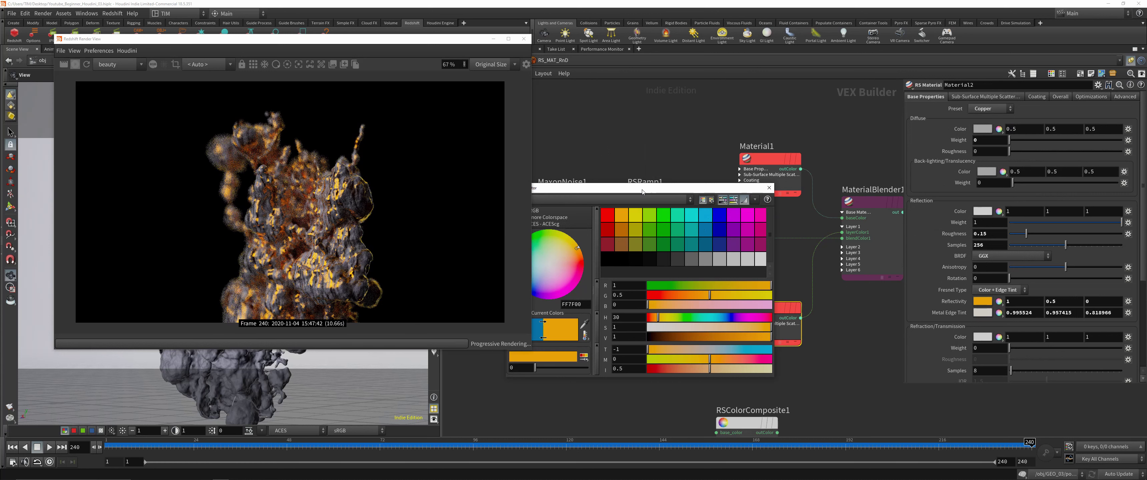
drag(643, 191, 701, 170)
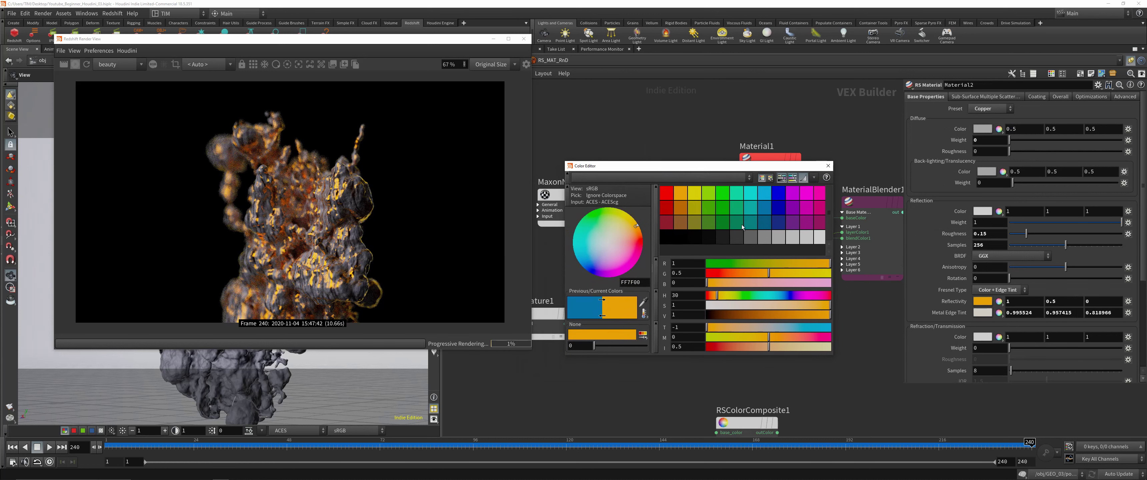
drag(815, 317, 778, 305)
drag(1033, 232, 1059, 233)
click(828, 165)
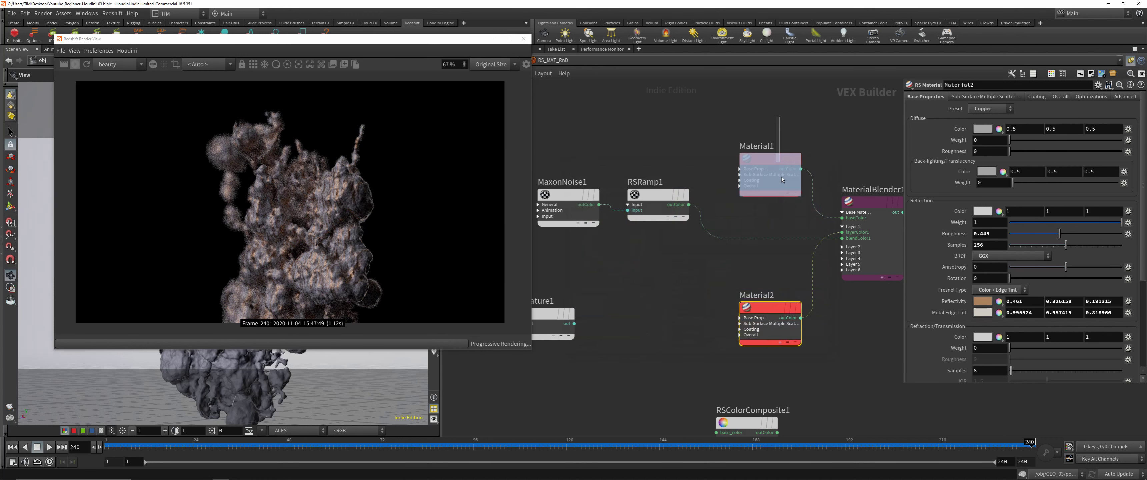
Set Material1's diffuse colour to white
click(782, 180)
right_click(986, 131)
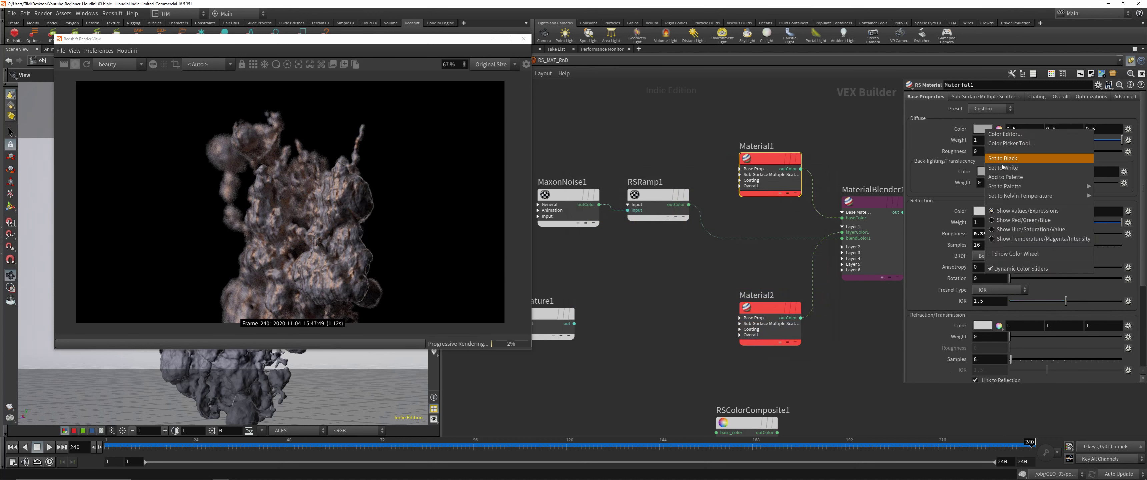
click(1002, 172)
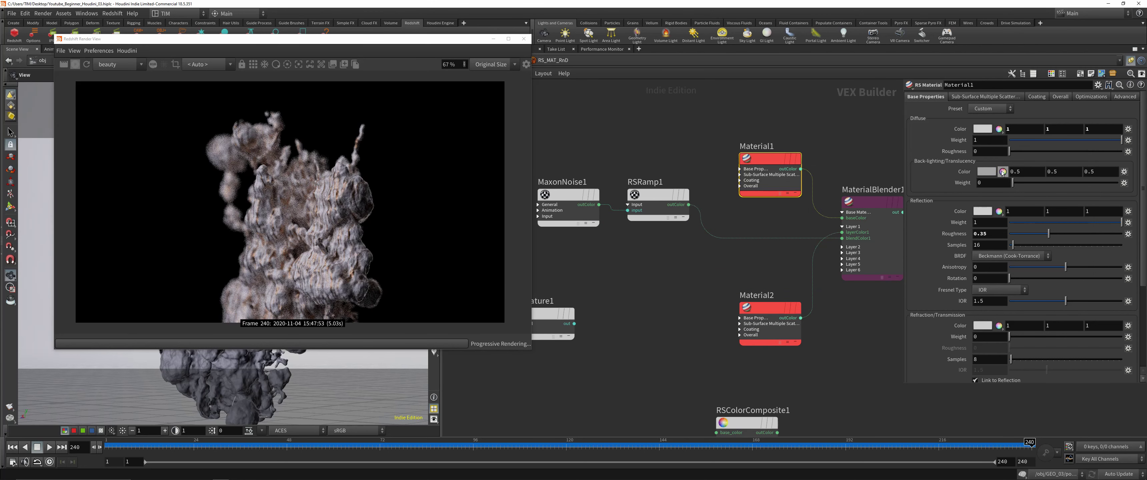
Move Material2 away from the blender and preview Curvature1 by connecting its output to redshift_material1's surface input
middle_drag(696, 344, 650, 274)
drag(701, 355, 724, 360)
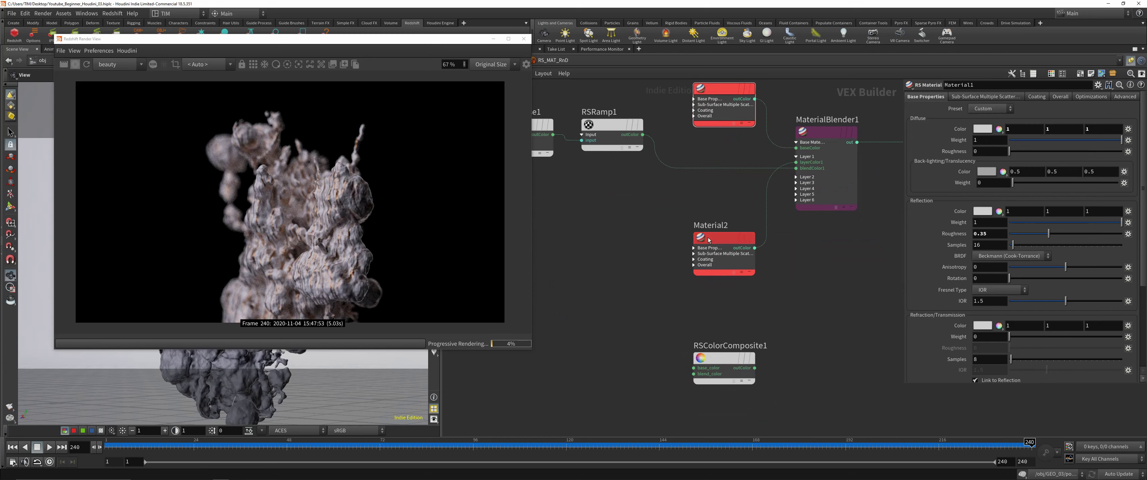
drag(726, 237, 641, 238)
scroll(730, 321, down, 3)
middle_drag(730, 321, 744, 323)
drag(625, 288, 770, 196)
scroll(859, 318, up, 3)
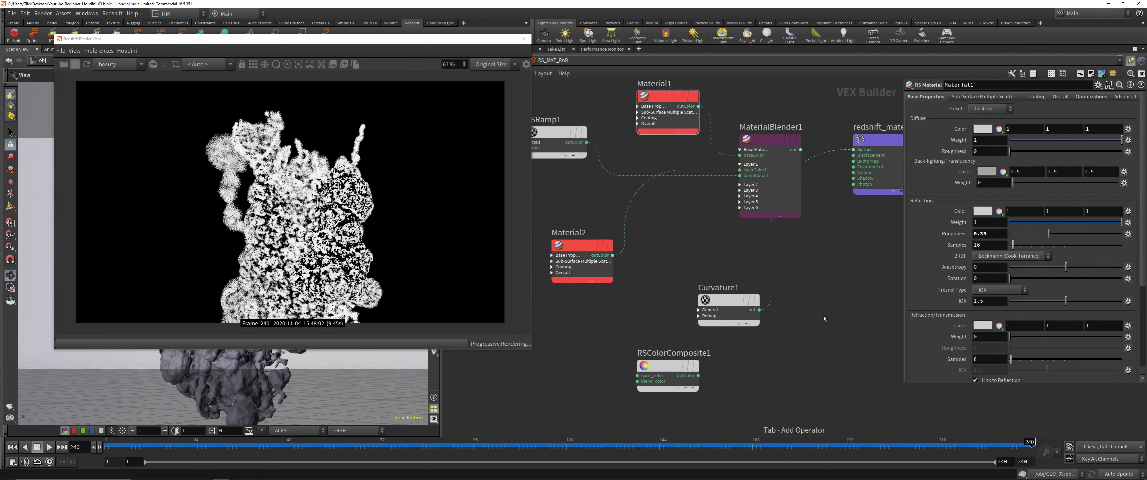
Add a second RS Ramp fed by Curvature1's output and arrange the pair to the left of RSColorComposite1
key(Tab)
click(925, 299)
click(837, 310)
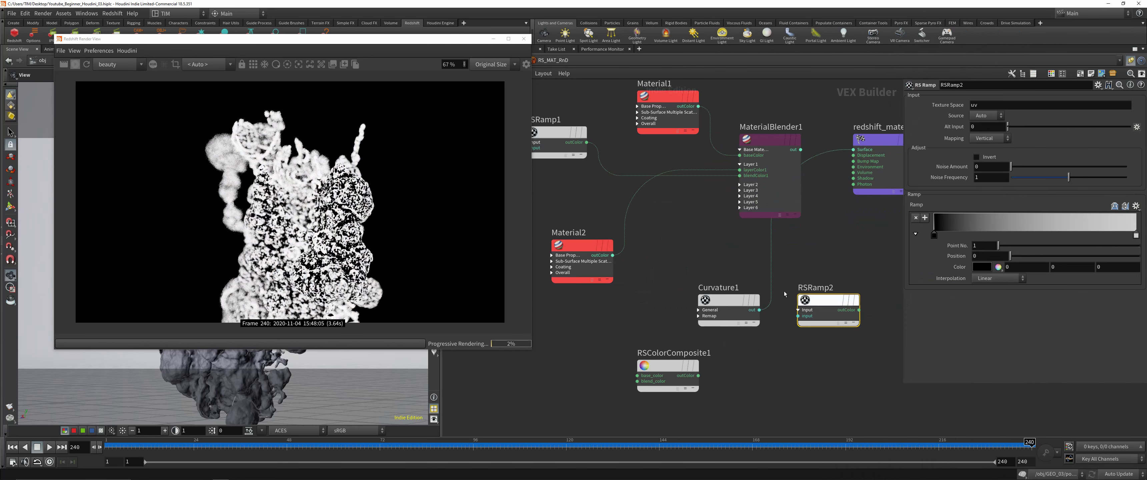
click(667, 352)
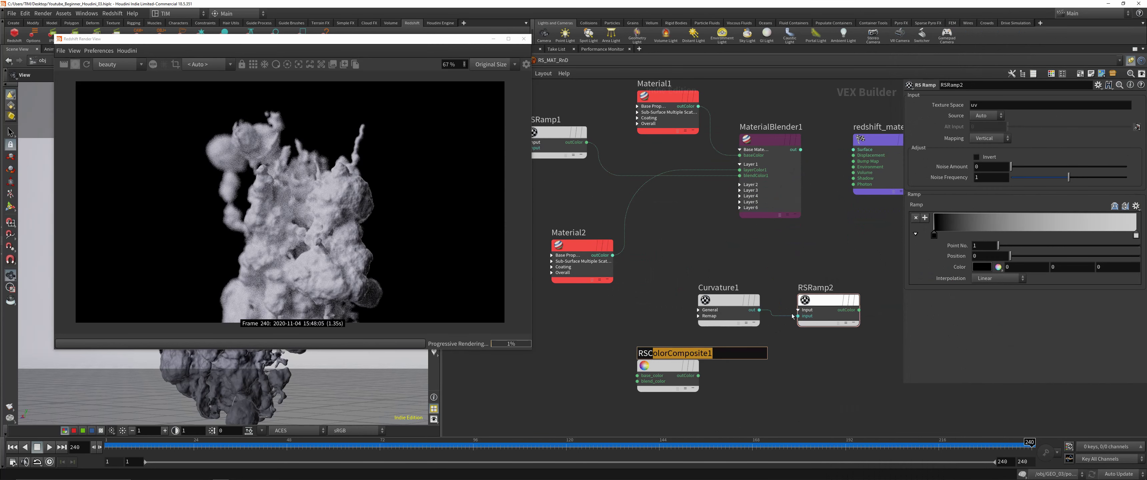
drag(666, 333, 847, 285)
drag(829, 301, 588, 344)
middle_drag(702, 281, 758, 263)
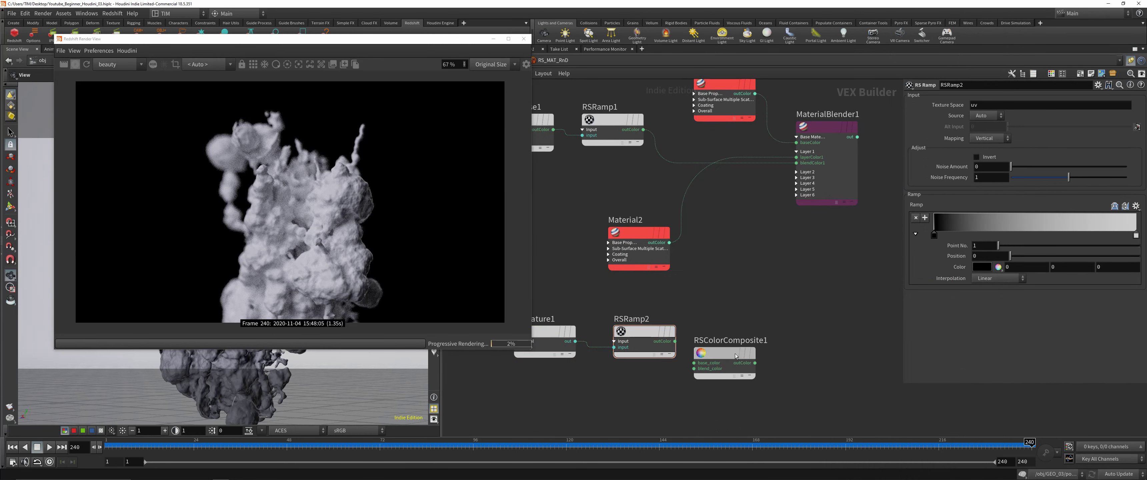
drag(723, 349, 786, 353)
Connect RSRamp2's output to Material2's refl_roughness input and MaterialBlender1's output back to redshift_material1's surface input
click(608, 239)
middle_drag(611, 245, 745, 217)
drag(630, 341, 677, 367)
click(818, 303)
drag(688, 300, 531, 286)
drag(695, 366, 742, 256)
click(630, 283)
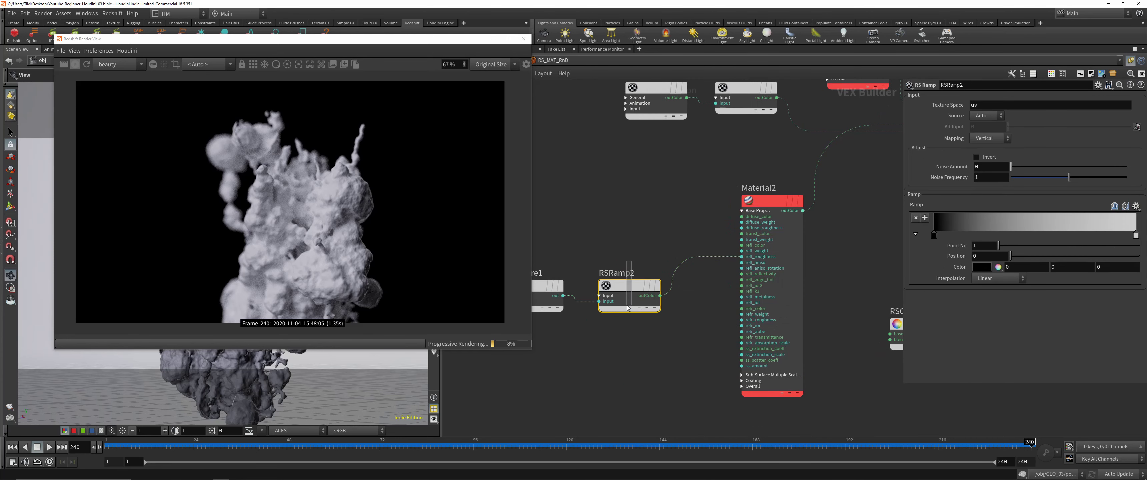
scroll(796, 279, down, 2)
middle_drag(725, 244, 705, 257)
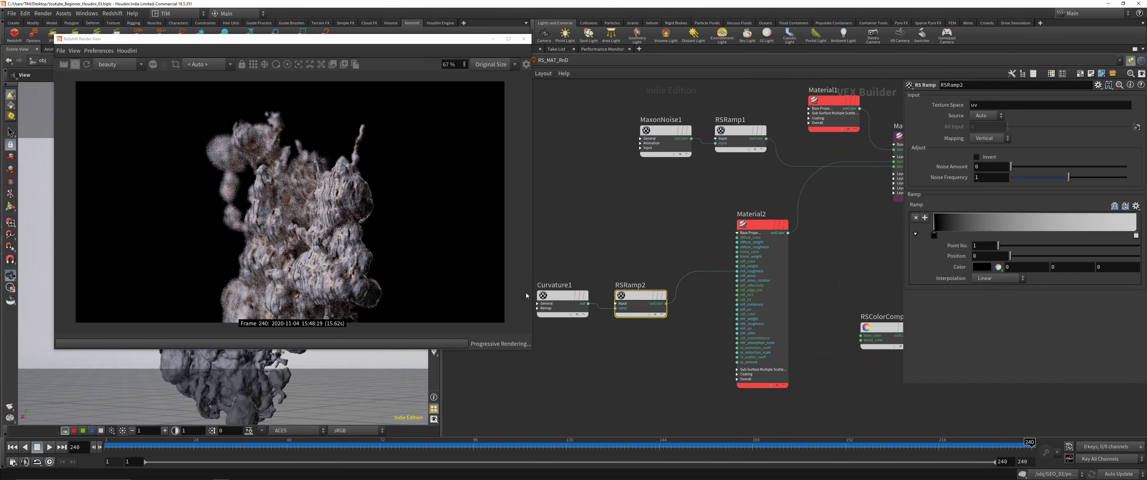
Increase RSRamp2's contrast by placing its black point at 0.29868 and pulling its white point slightly inward
scroll(301, 259, up, 5)
drag(933, 235, 1013, 237)
drag(1137, 235, 1114, 235)
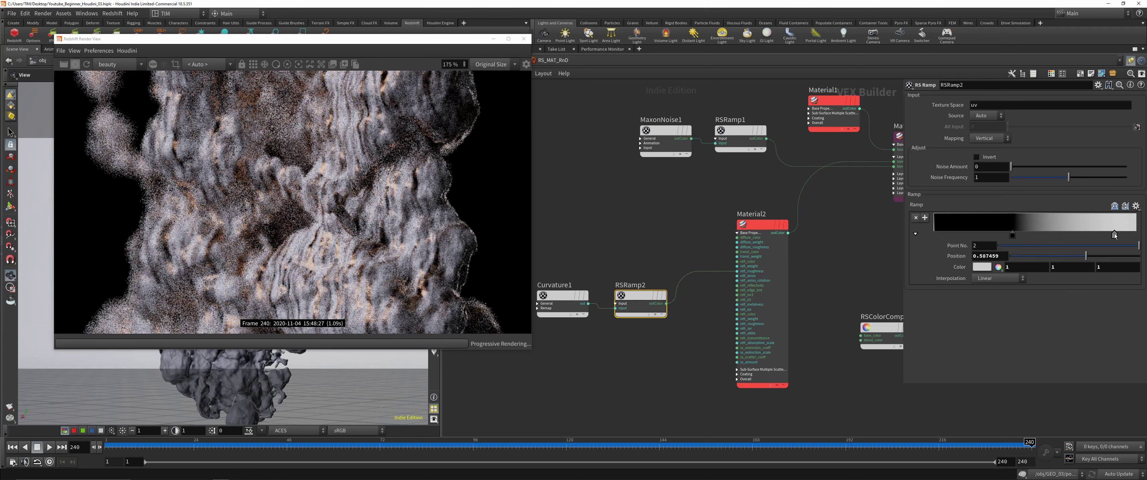
drag(1013, 236, 995, 236)
Set RSRamp2's input source to Alt and save the scene
click(762, 224)
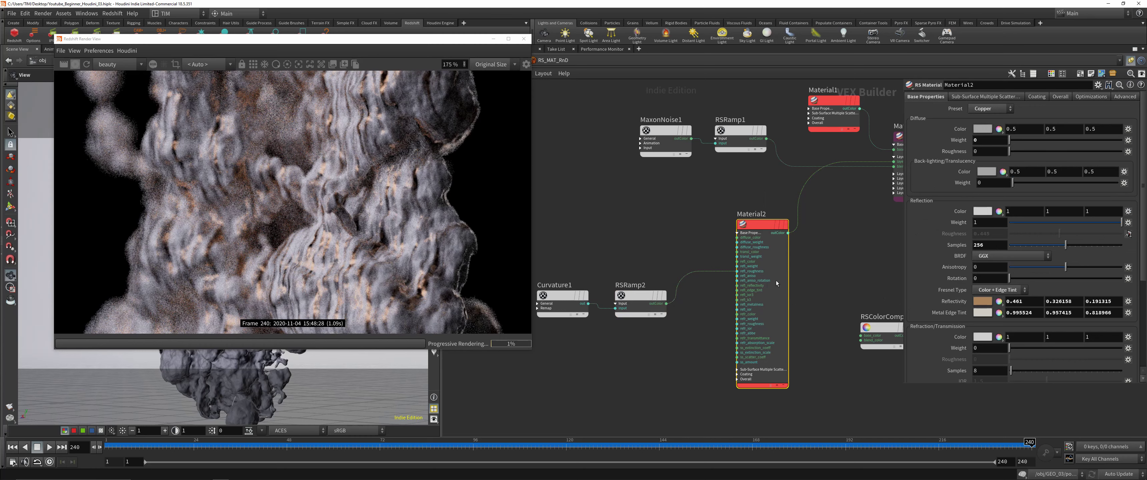
drag(637, 250, 630, 317)
click(986, 115)
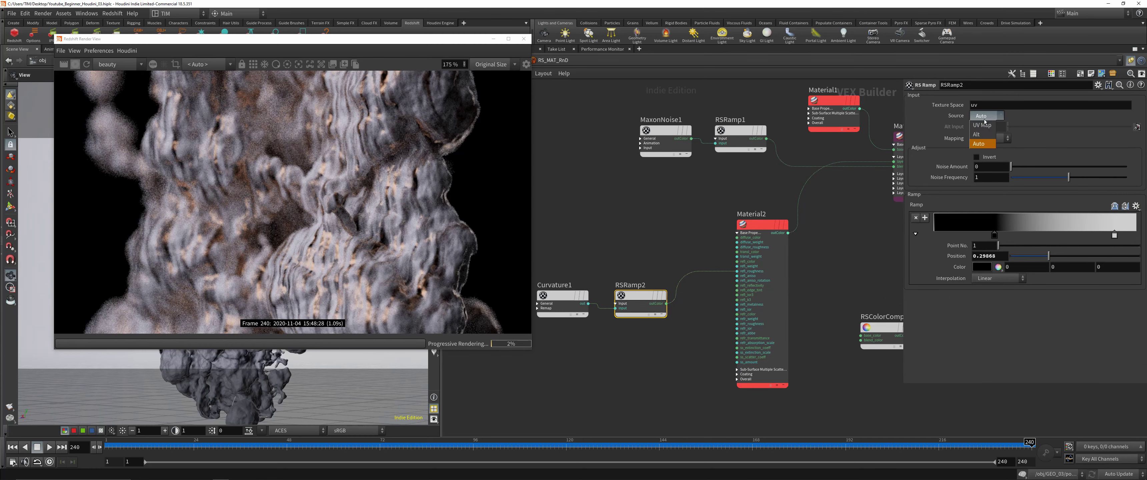
click(982, 126)
key(ctrl+s)
scroll(364, 223, down, 5)
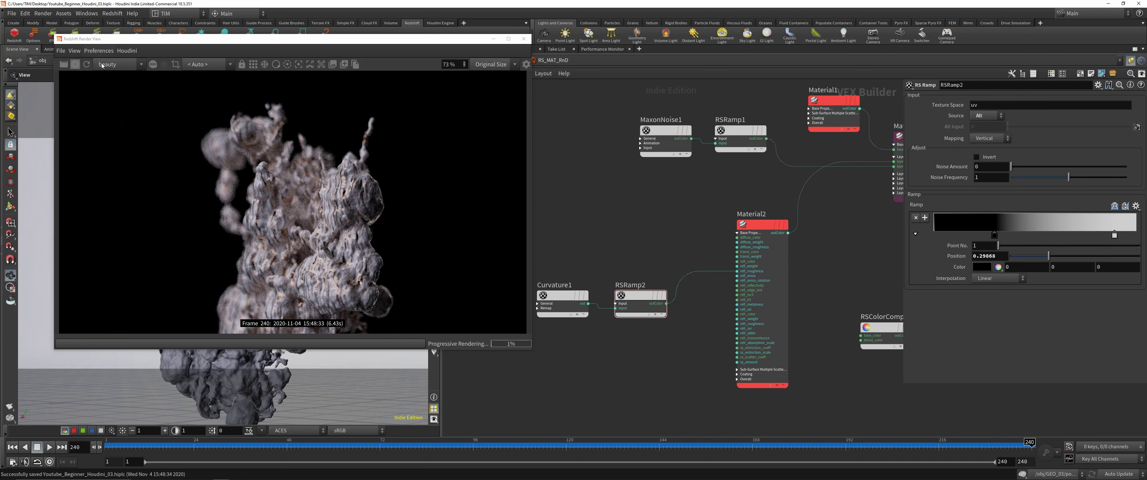
Enlarge the render view window, show its display settings and move it off the 3D viewport
drag(533, 351, 588, 377)
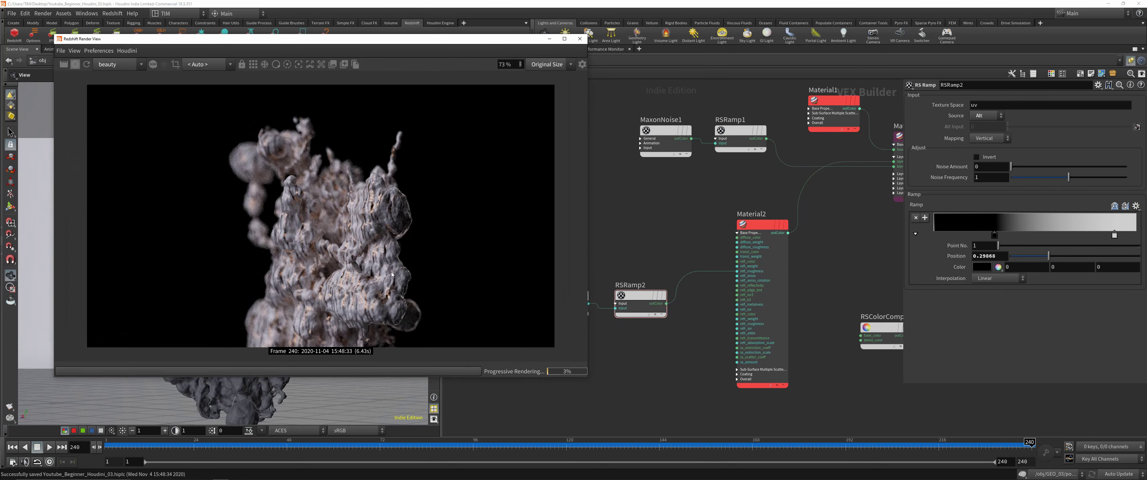
key(d)
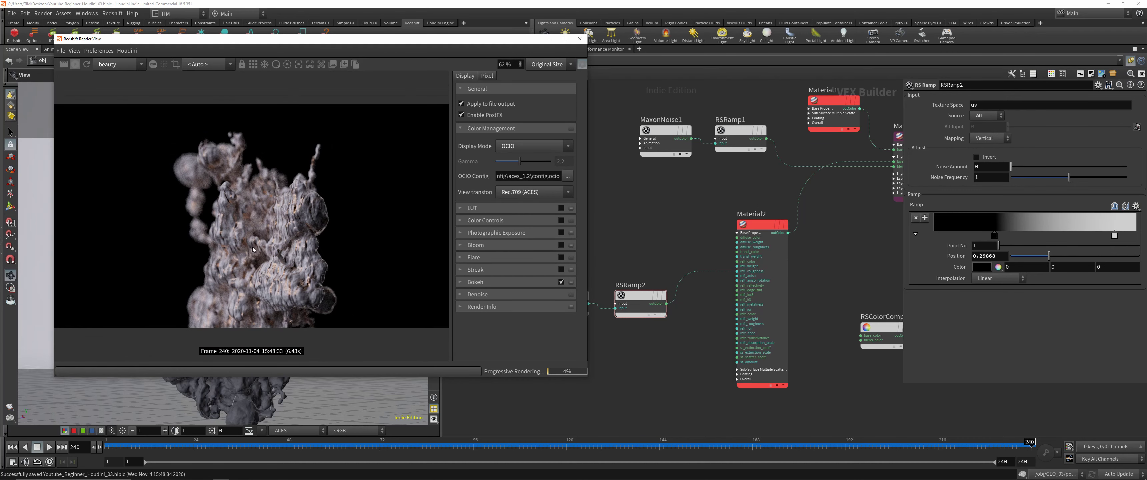
scroll(253, 248, down, 2)
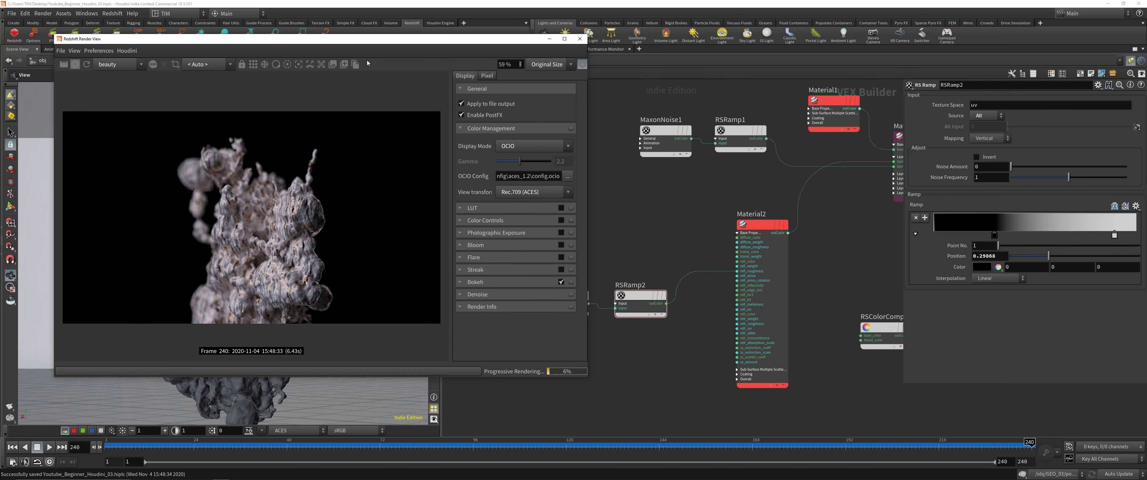
drag(371, 44, 768, 74)
Dolly the camera closer to the mesh and set the render's focus distance on the mesh's middle
right_drag(247, 232, 247, 266)
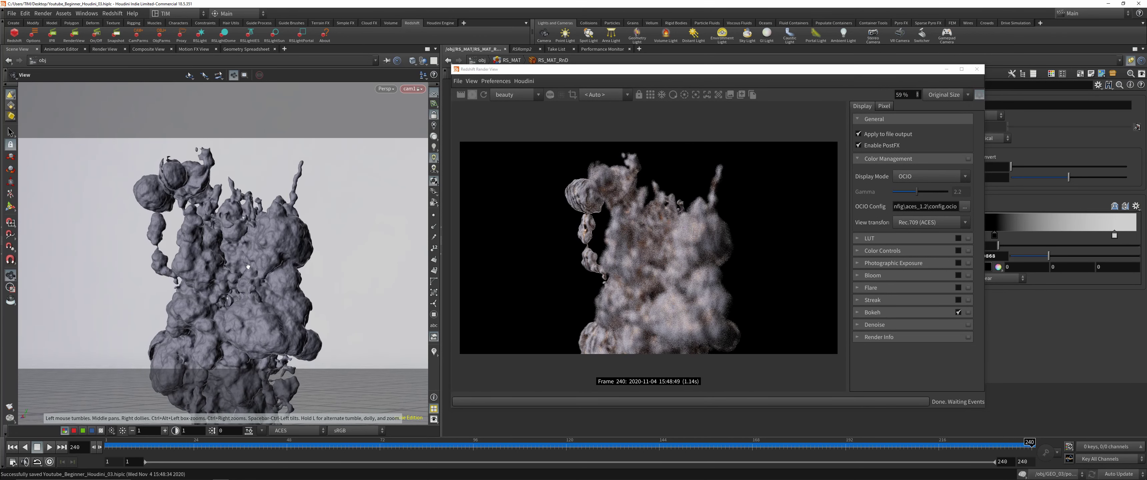
click(694, 95)
click(628, 279)
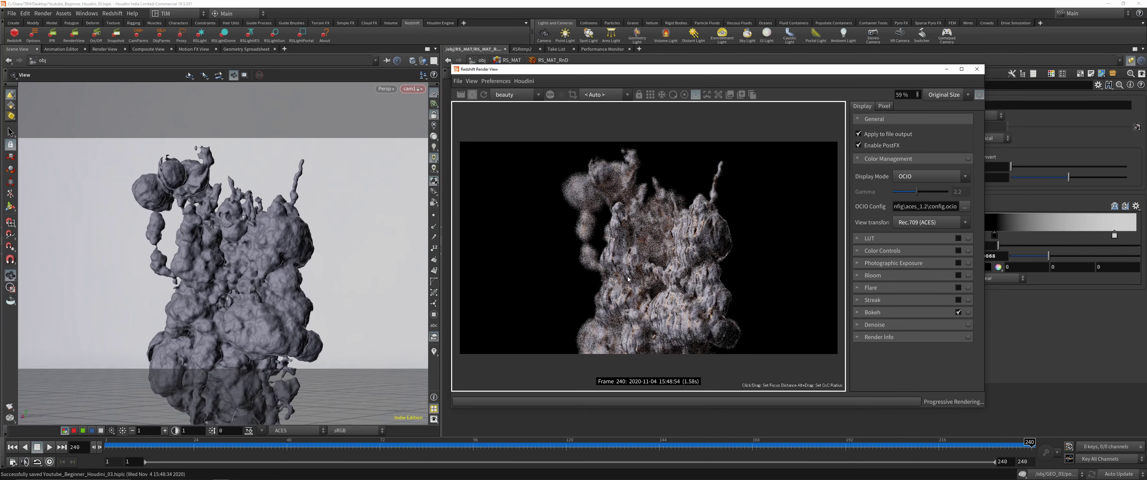
drag(701, 73, 367, 52)
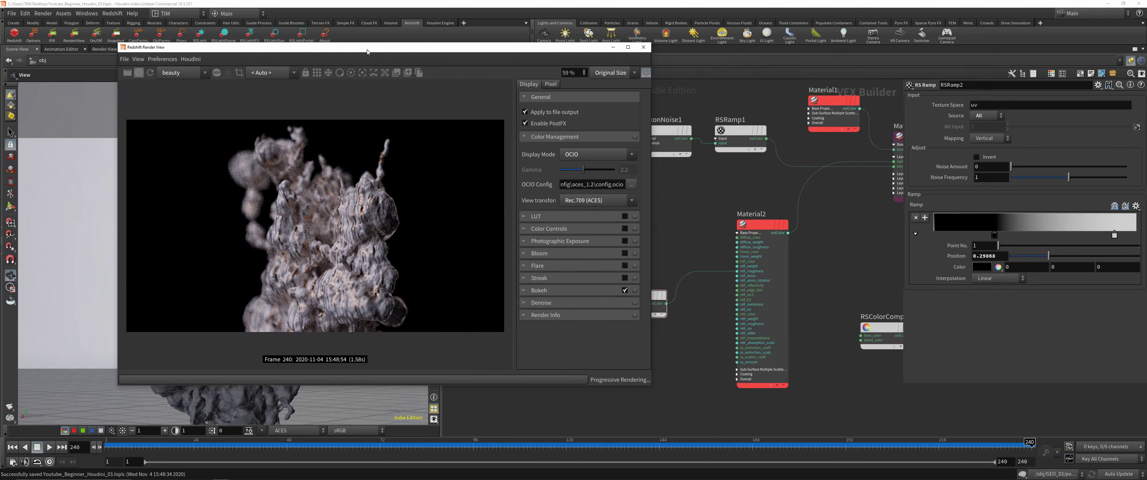
Set MaxonNoise1's Z scale to 0.066 to change the noise mask's stretch
middle_drag(721, 144, 747, 193)
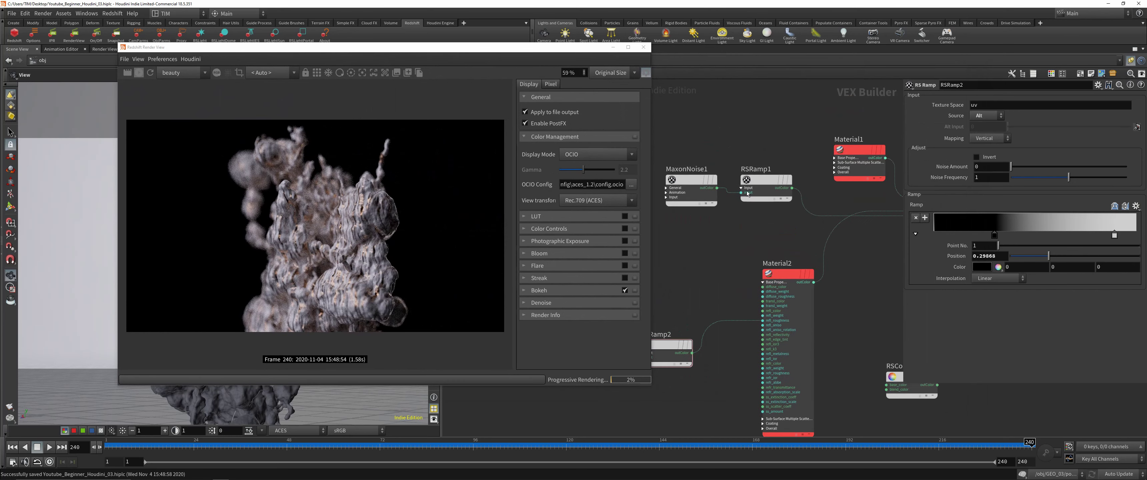
click(761, 180)
middle_drag(727, 126, 689, 174)
click(674, 227)
middle_drag(675, 226, 740, 216)
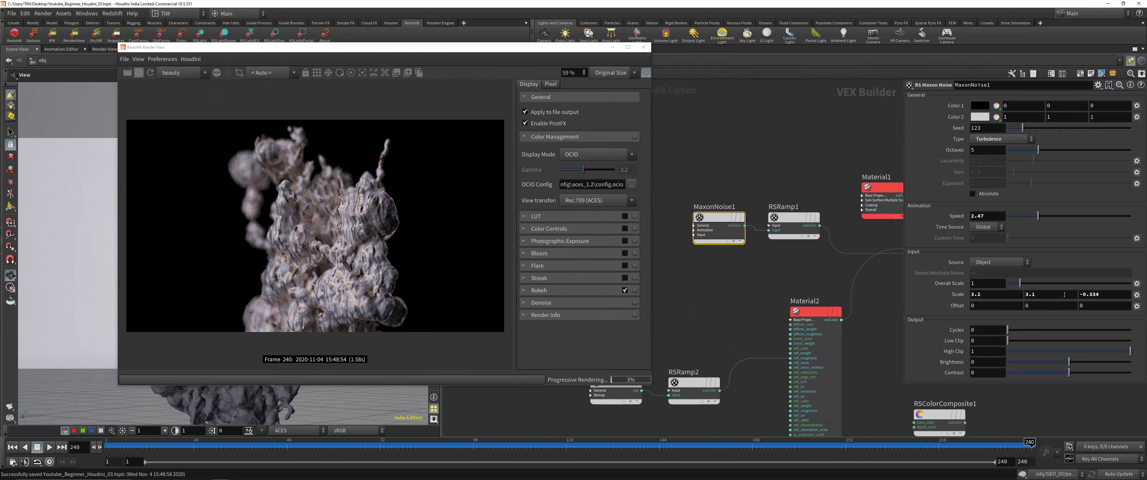
middle_drag(1089, 294, 1093, 294)
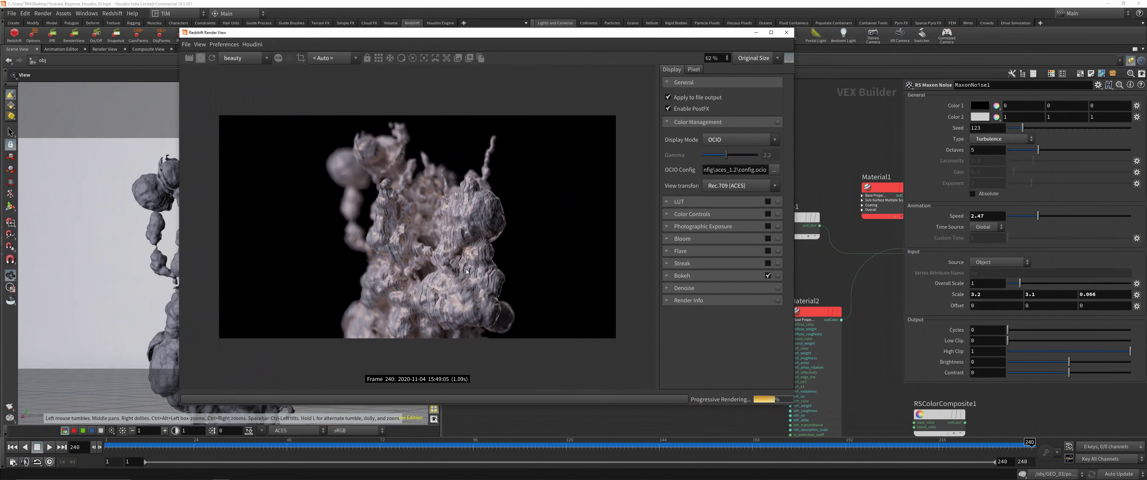
Enable Photographic Exposure for the render view and collapse its settings again
scroll(456, 263, up, 3)
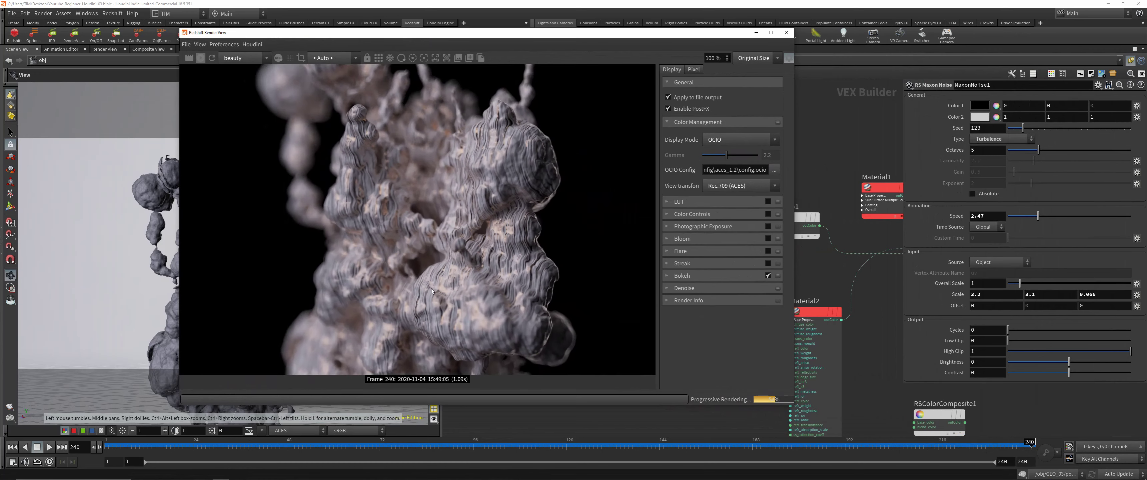
scroll(433, 294, down, 4)
scroll(436, 296, up, 4)
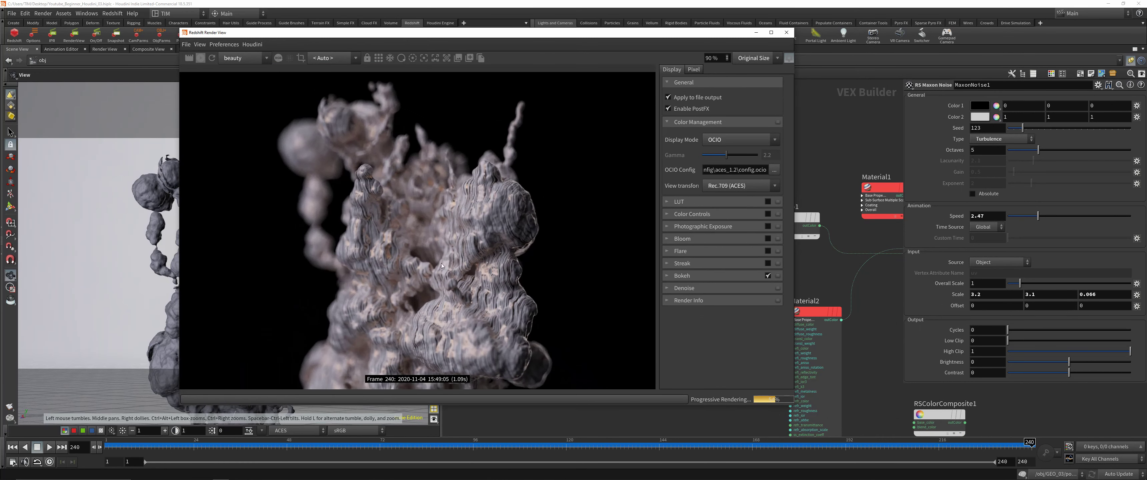
scroll(447, 300, down, 2)
scroll(453, 304, up, 1)
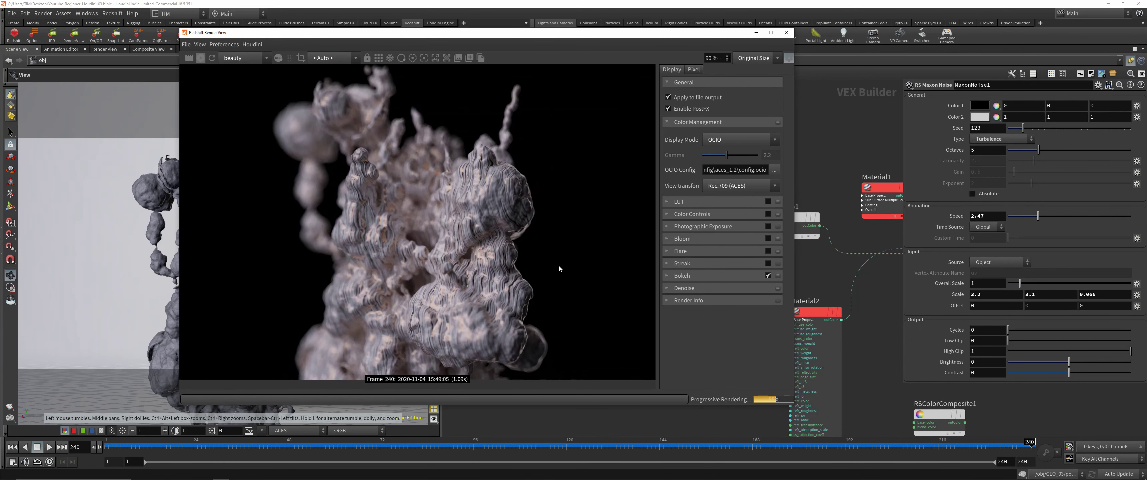
click(767, 227)
click(704, 227)
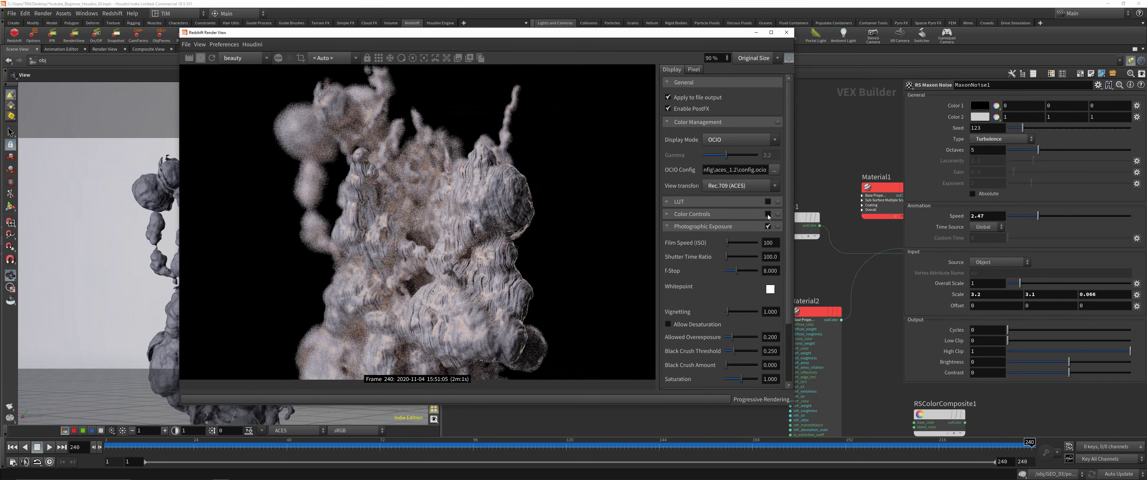
click(668, 226)
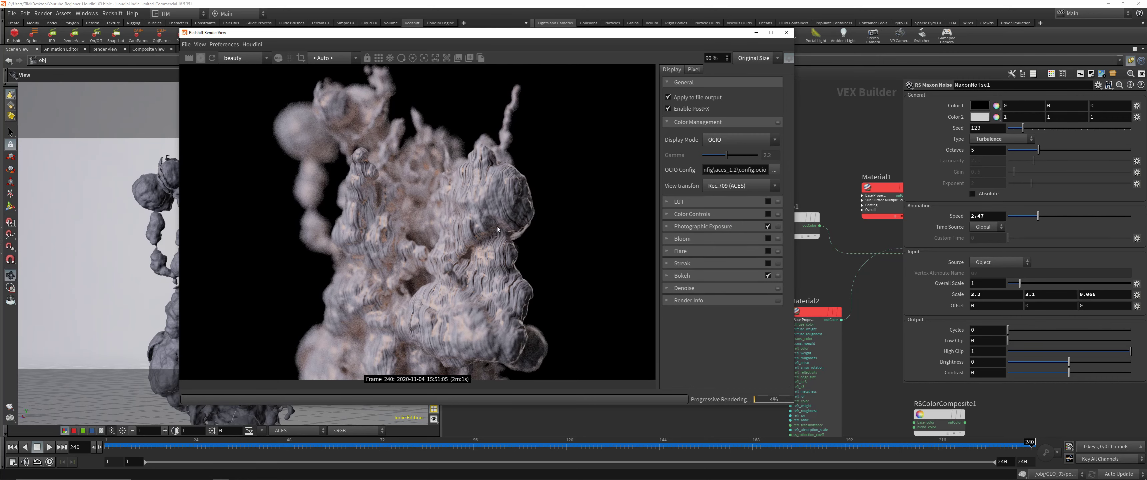
scroll(439, 232, down, 2)
scroll(480, 256, up, 1)
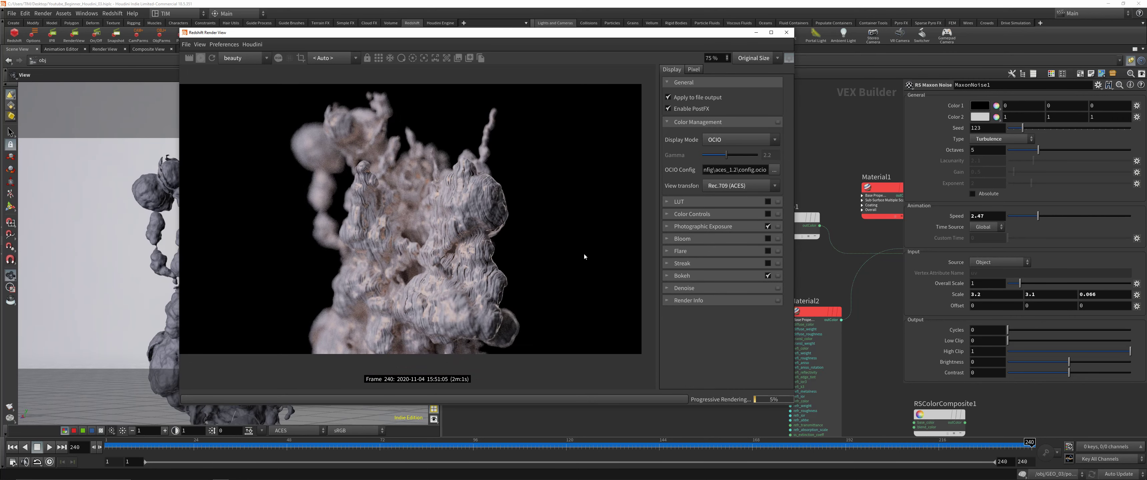
scroll(557, 286, up, 1)
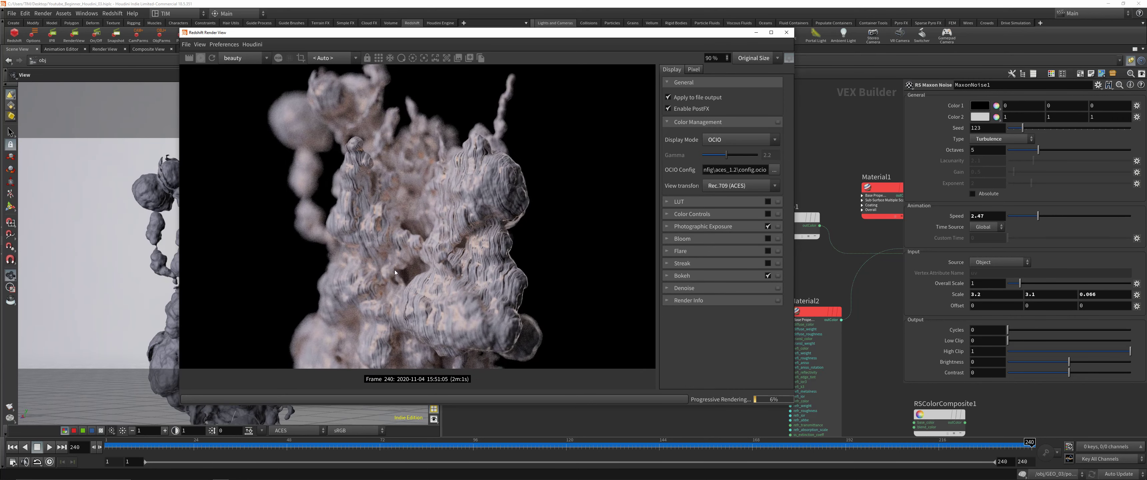
scroll(397, 201, up, 1)
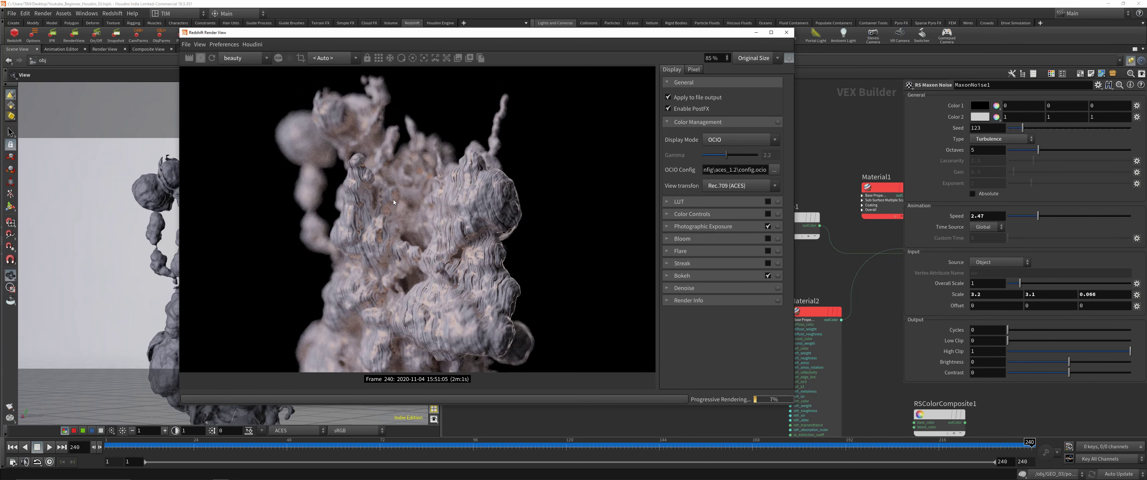